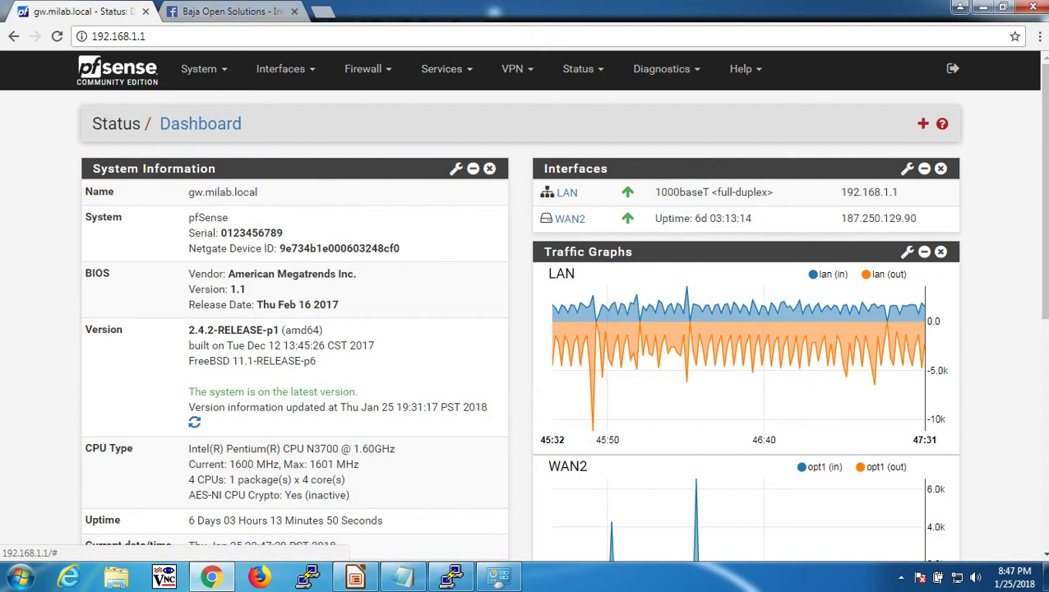
# Switch Chrome back to the gw.milab.local pfSense dashboard tab
pyautogui.hotkey('ctrl', 'Tab')
pyautogui.hotkey('ctrl', 'Tab')
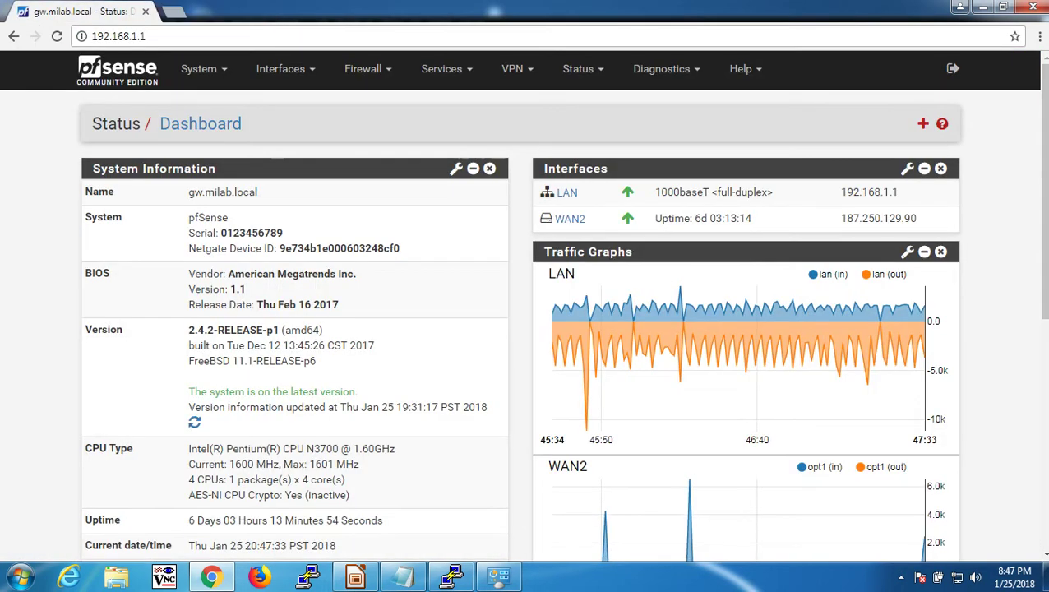
# From Status > DHCP Leases, start a static mapping for the MBX-C76 lease
pyautogui.click(441, 68)
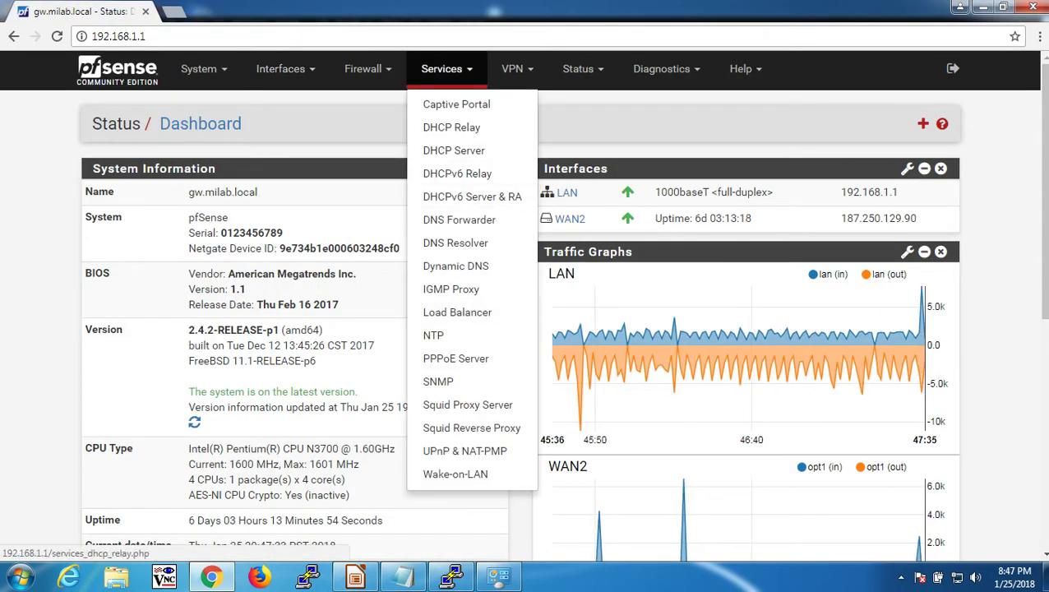
pyautogui.click(578, 68)
pyautogui.click(586, 265)
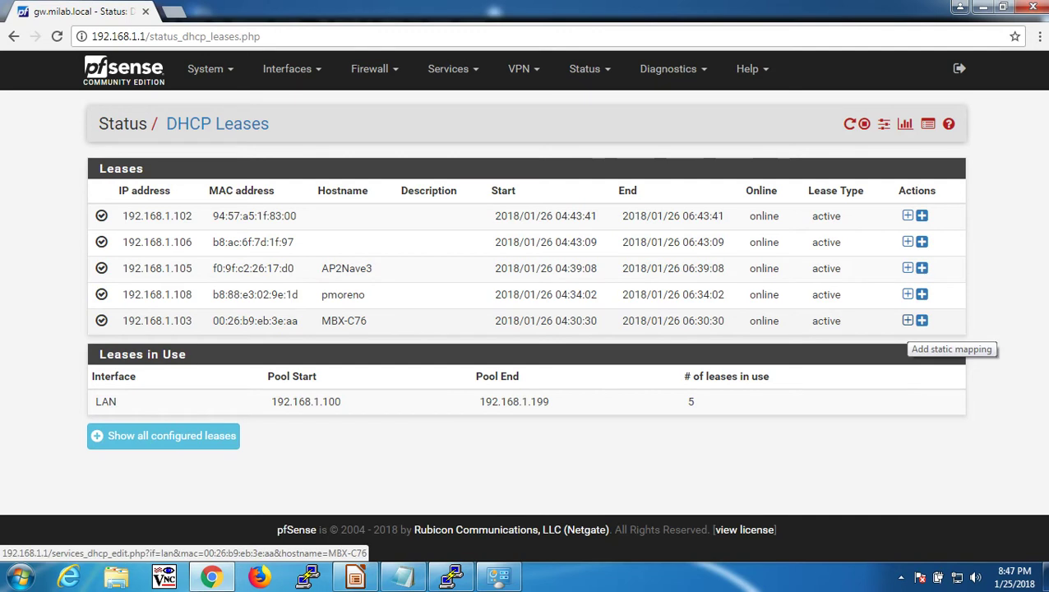
pyautogui.click(908, 320)
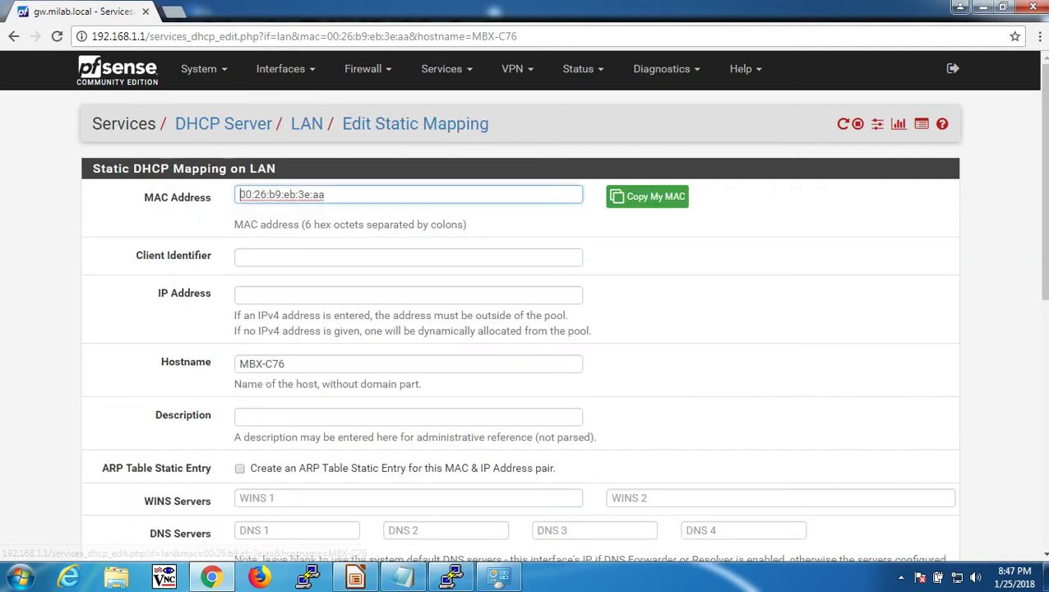
# Jot 'compras 192.168.1.10' in a Notepad window placed beside the mapping form
pyautogui.click(408, 294)
pyautogui.click(403, 576)
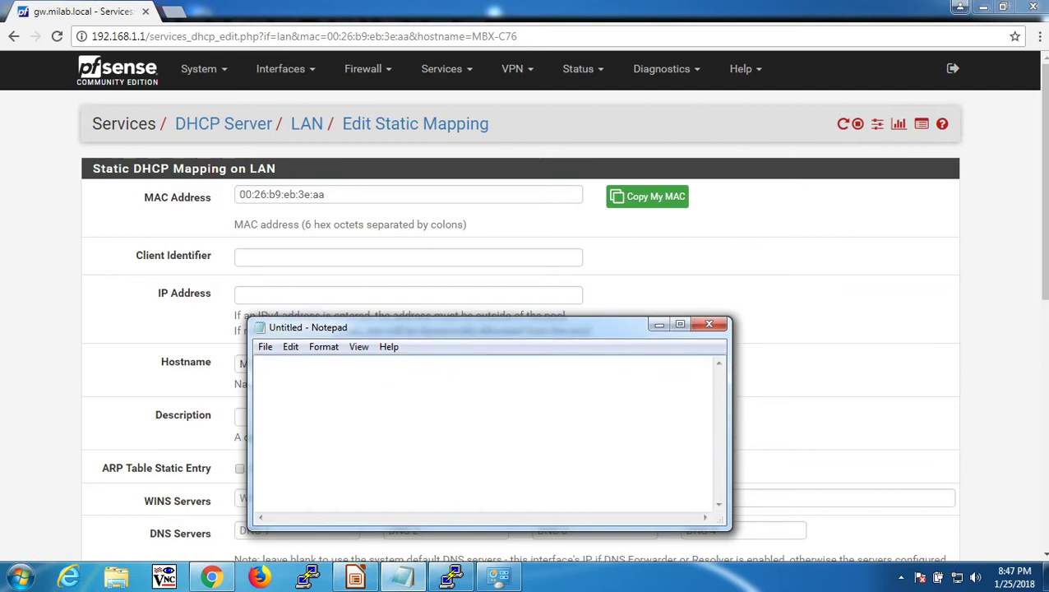
pyautogui.moveTo(452, 327); pyautogui.dragTo(366, 358)
pyautogui.write('com')
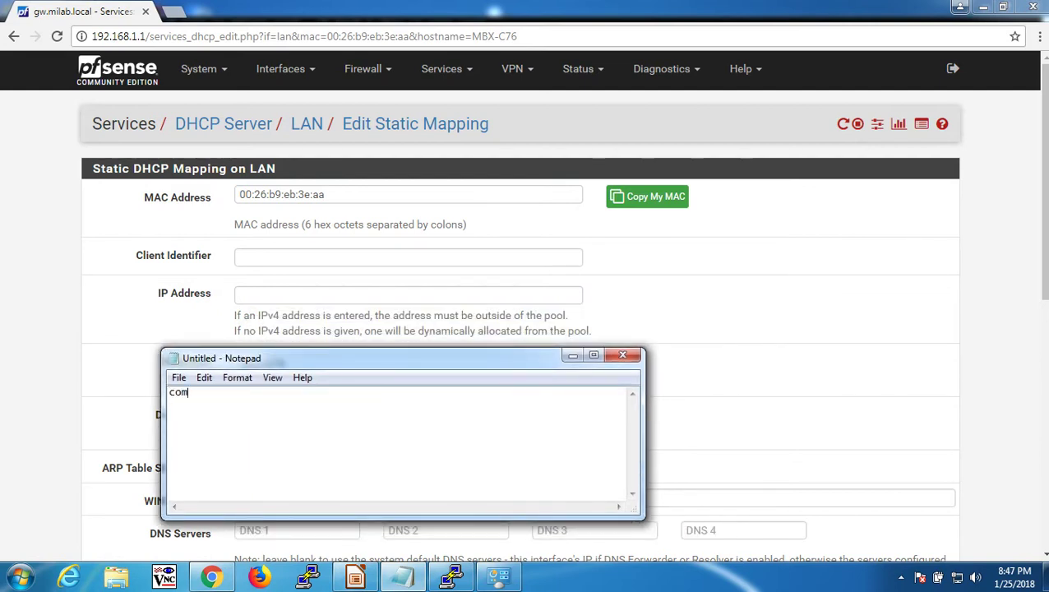
pyautogui.write('pras 192.168.')
pyautogui.write('1.10')
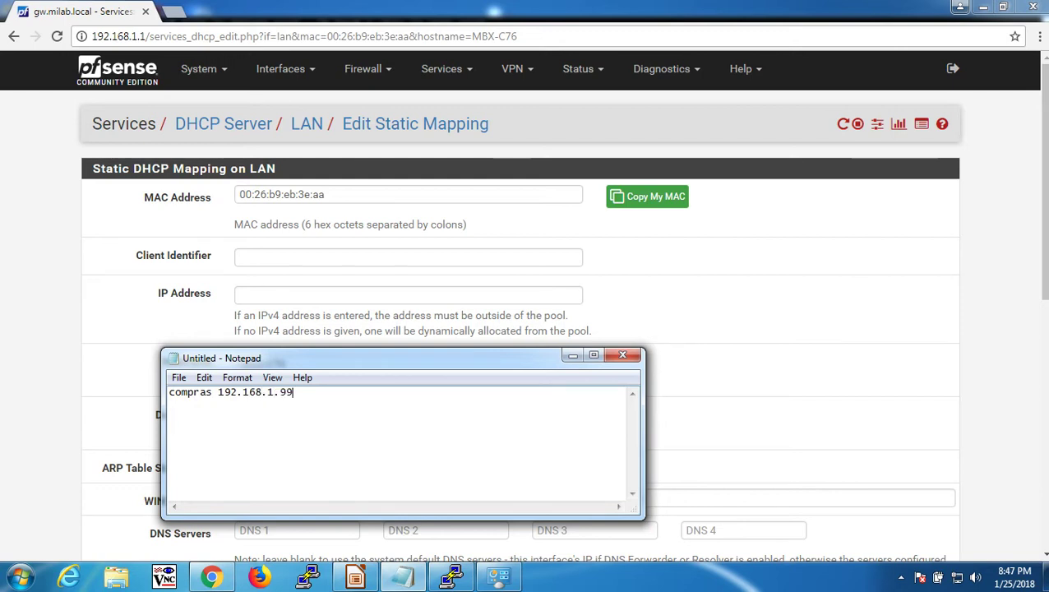
pyautogui.hotkey('alt', 'Tab')
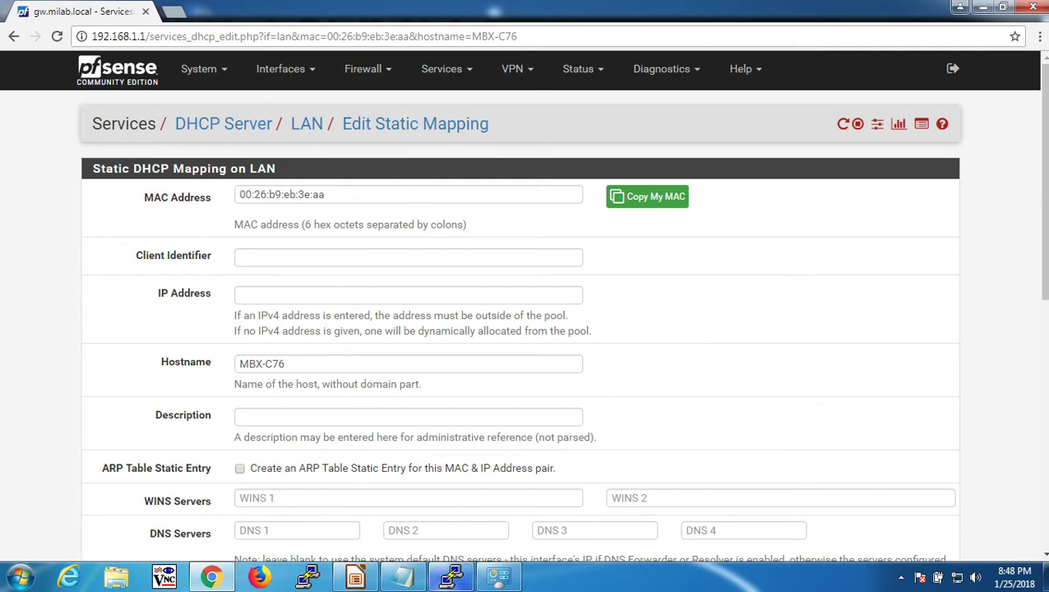
pyautogui.hotkey('alt', 'Tab')
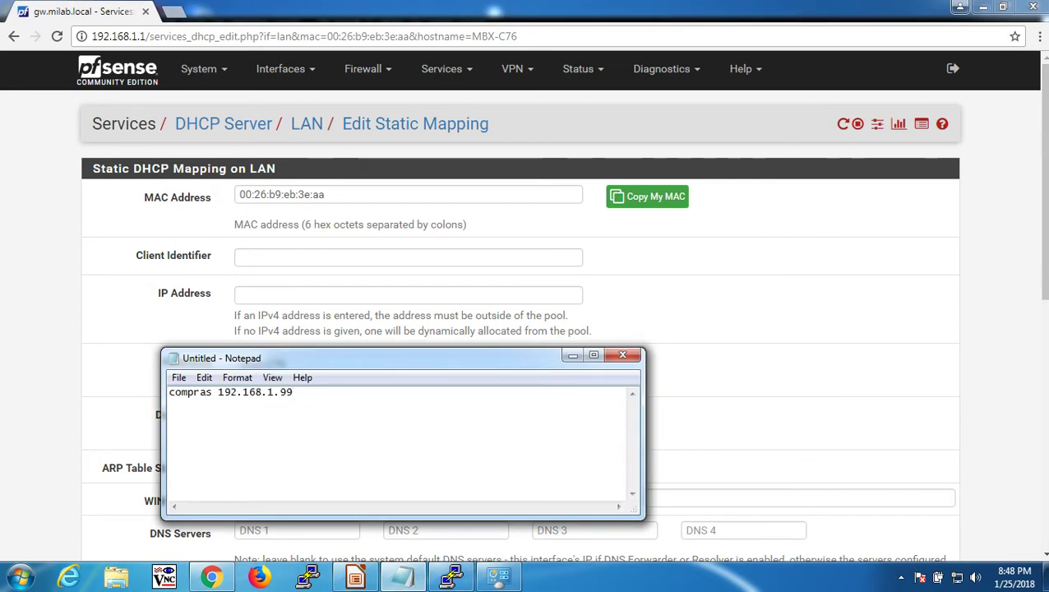
pyautogui.hotkey('alt', 'Tab')
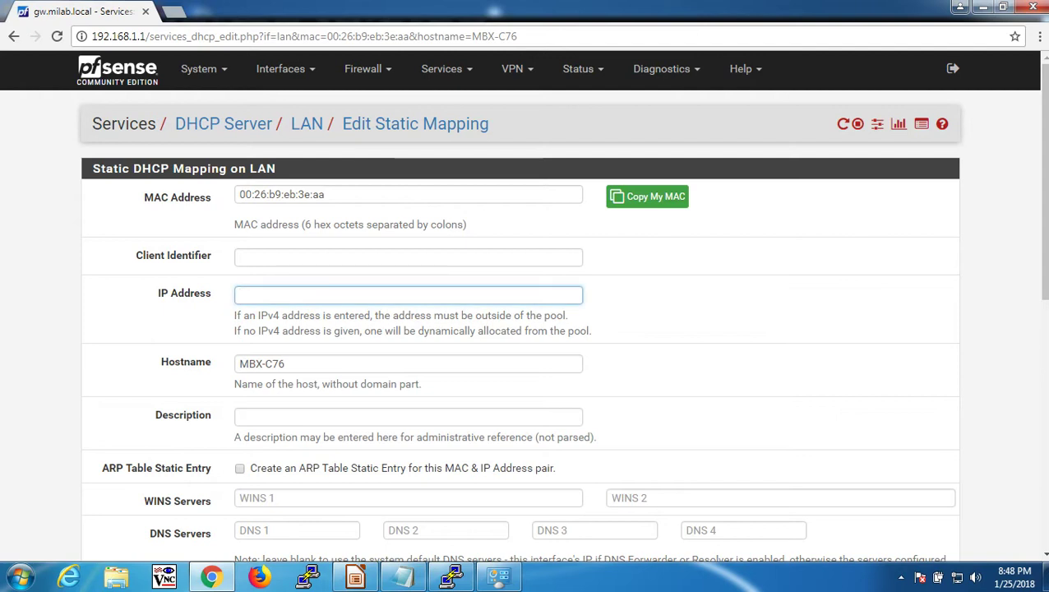
# Enter 192.168.1.99 as the reserved IP and save the MBX-C76 mapping
pyautogui.write('192.168.1.99')
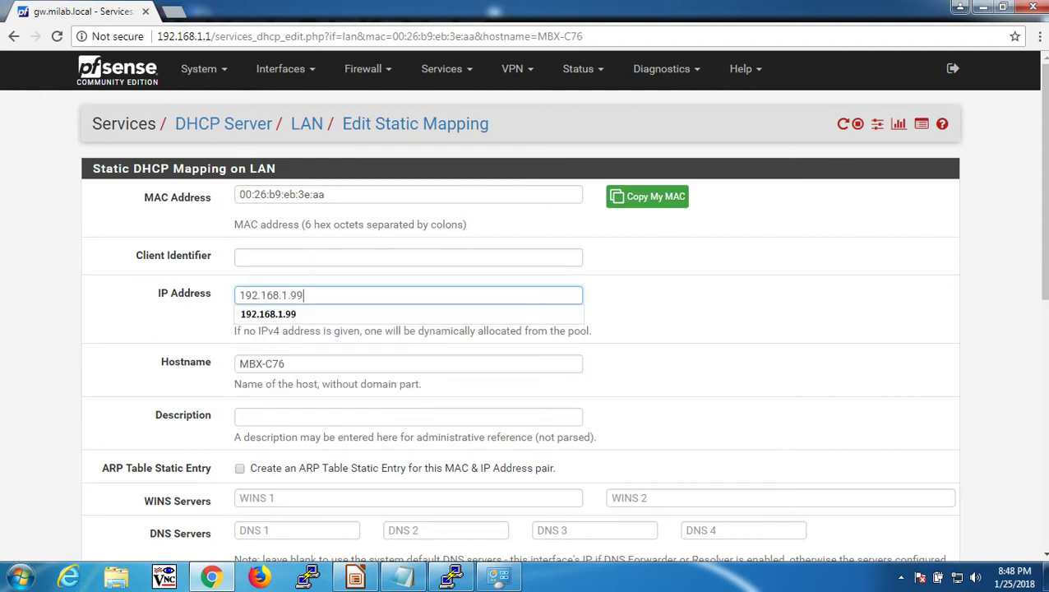
pyautogui.press('Down')
pyautogui.press('Return')
pyautogui.click(241, 417)
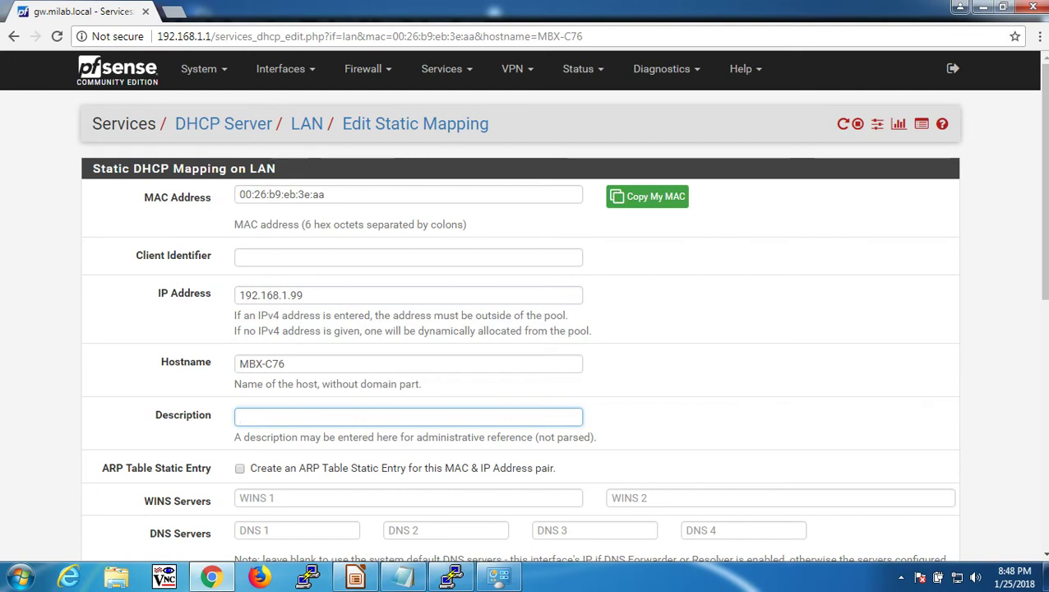
pyautogui.scroll(-7, 523, 305)
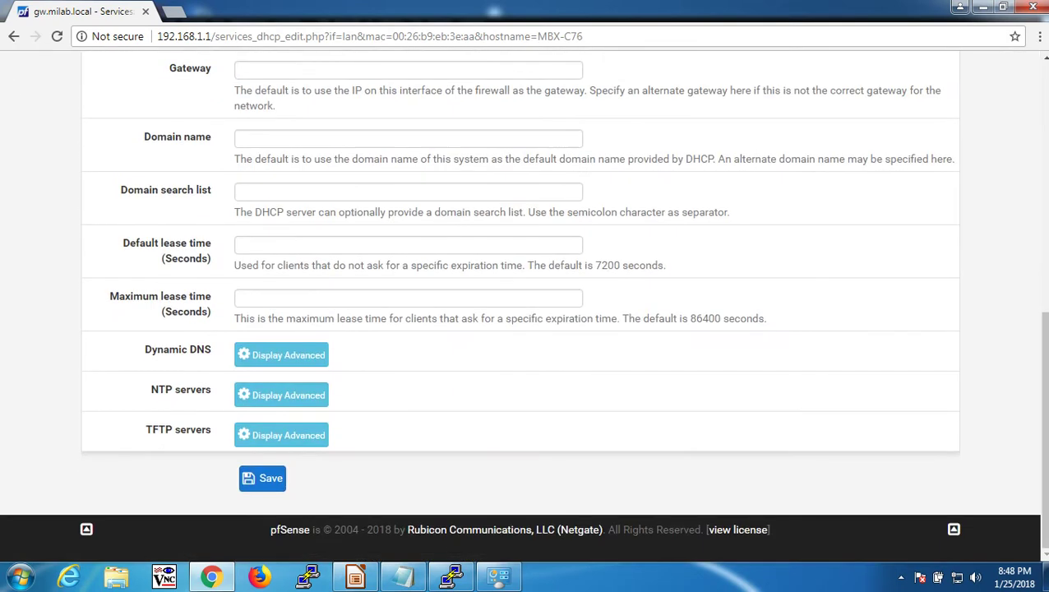
pyautogui.click(262, 478)
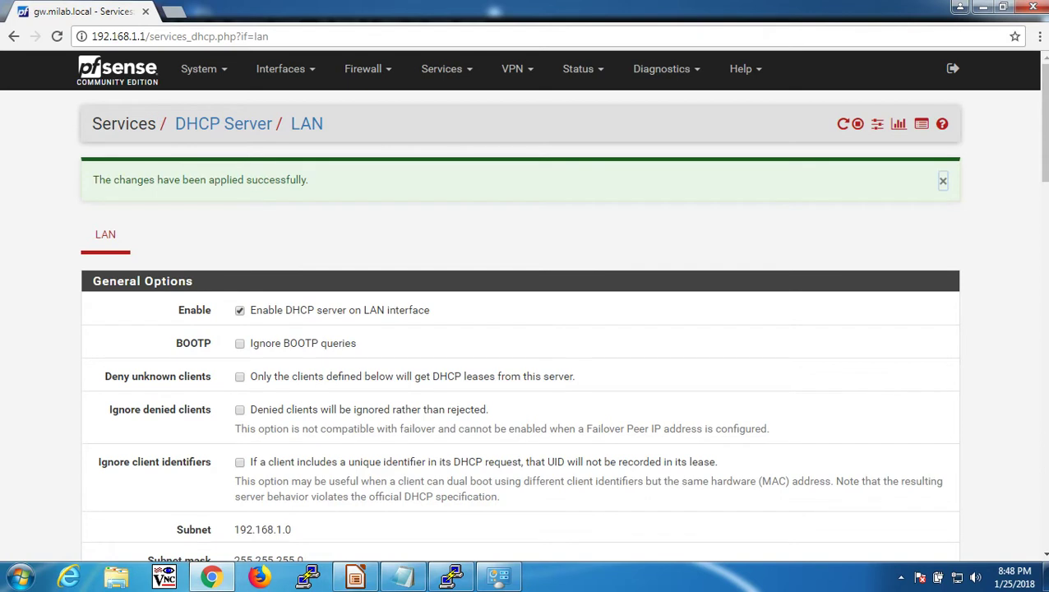
# Start a static mapping for the 192.168.1.108 lease and note 'rh 192.168.1.98' in Notepad
pyautogui.click(583, 68)
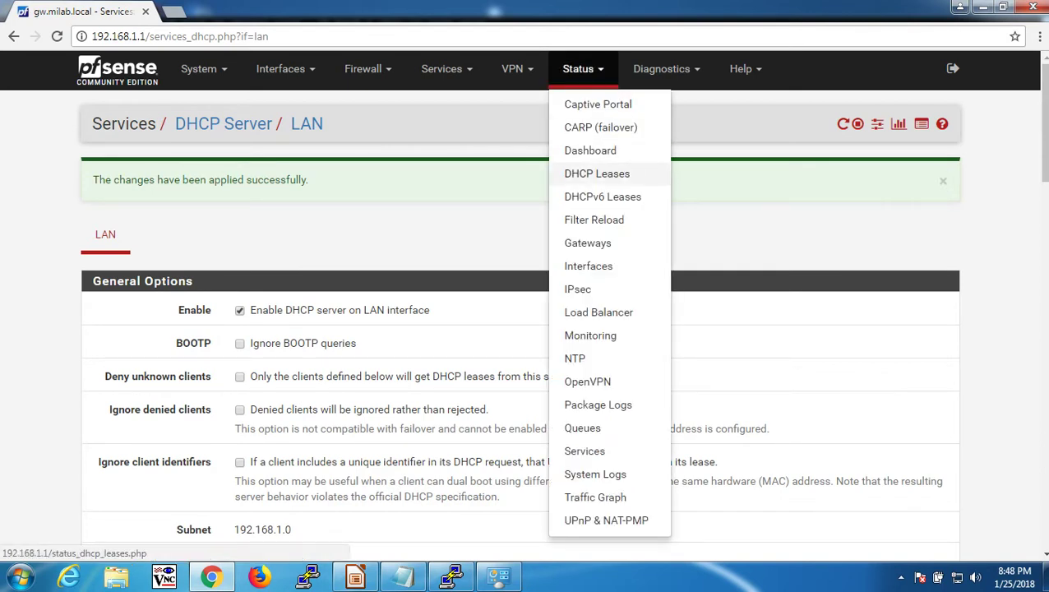
pyautogui.click(605, 172)
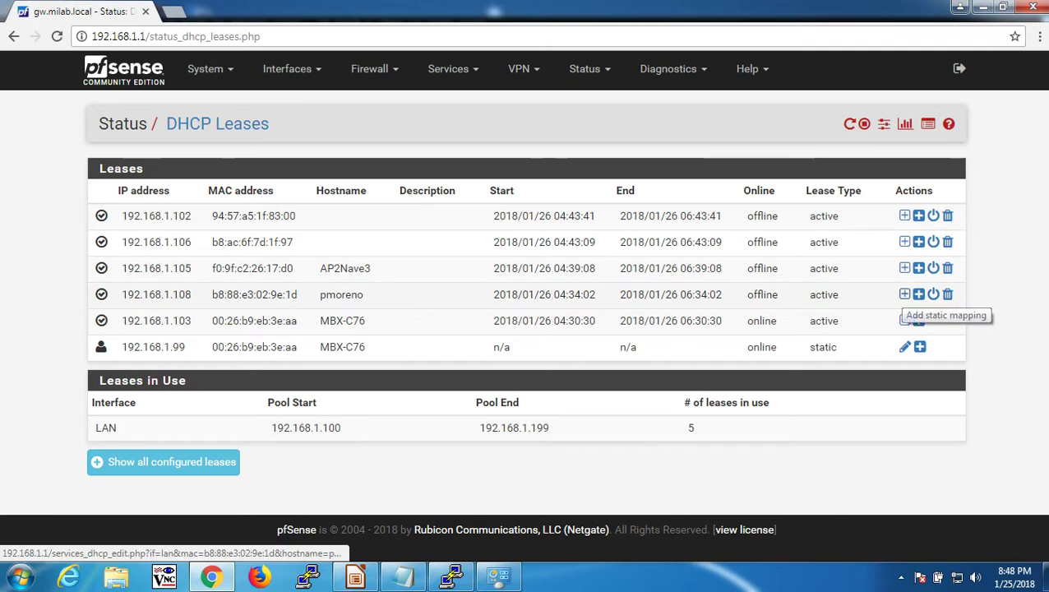
pyautogui.click(905, 294)
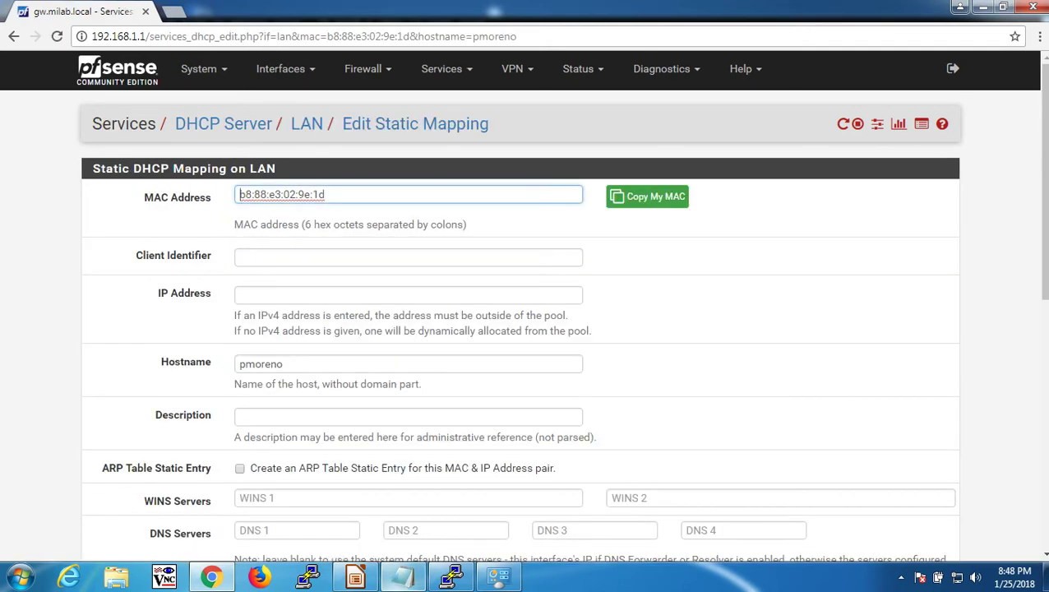
pyautogui.click(402, 576)
pyautogui.press('Return')
pyautogui.write('rh')
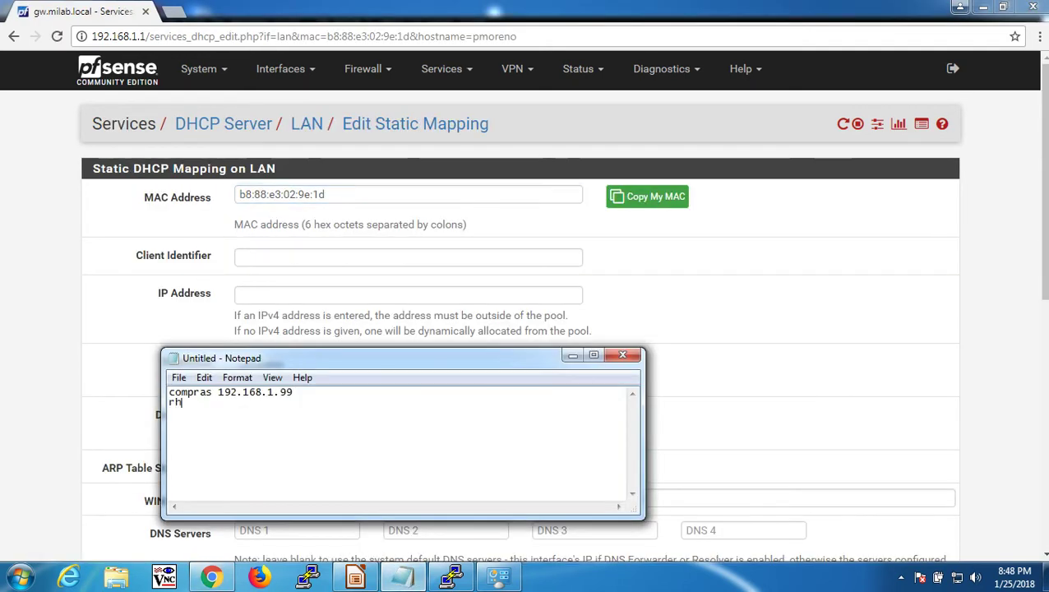
pyautogui.write(' 192.168.1.98')
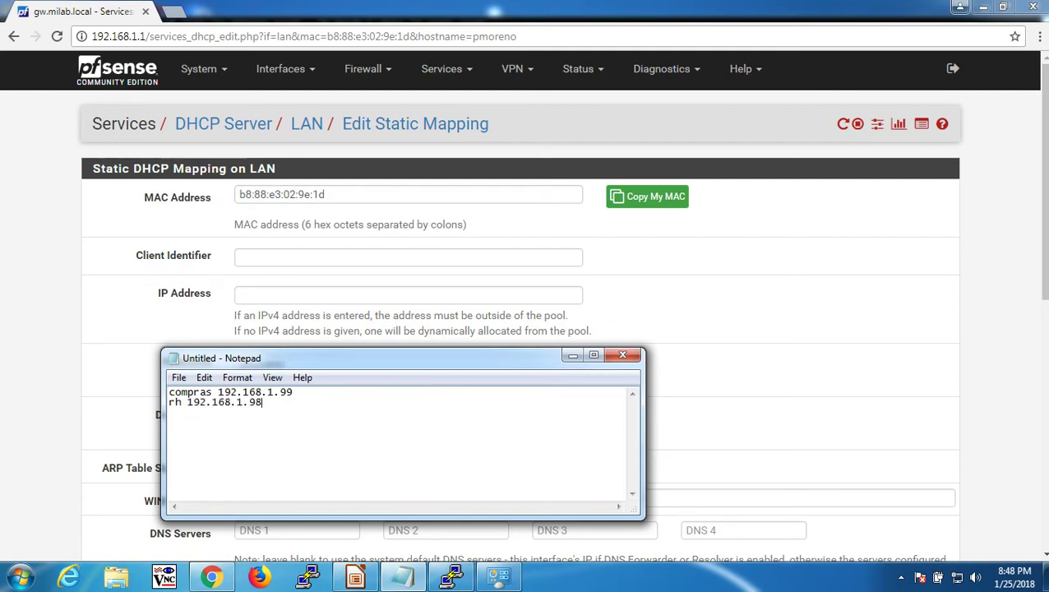
pyautogui.hotkey('alt', 'Tab')
# Reserve 192.168.1.98 with description RH and save the mapping
pyautogui.click(409, 295)
pyautogui.write('19')
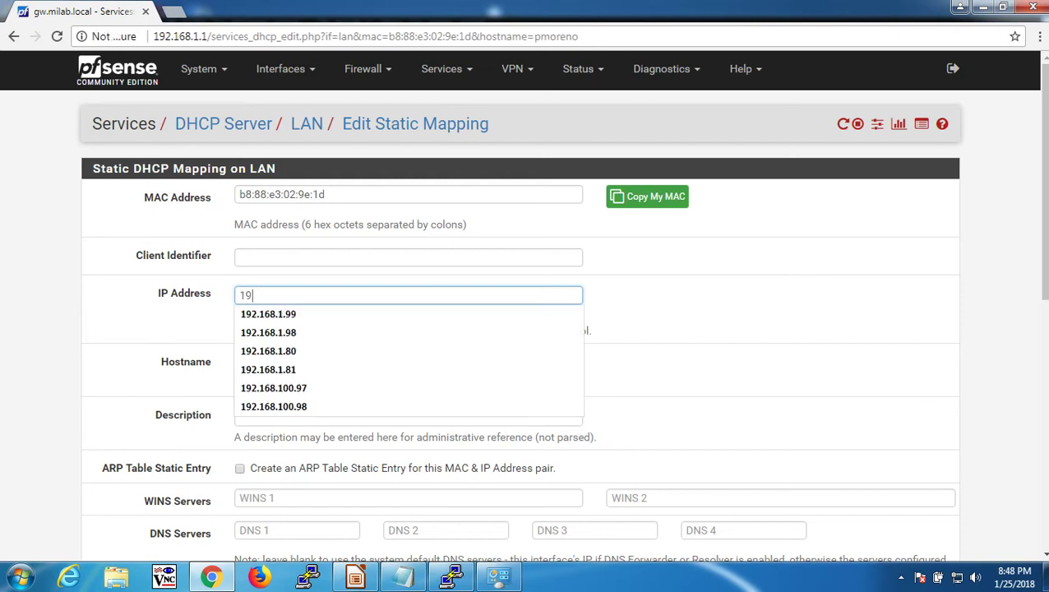
pyautogui.write('2.168.1.98')
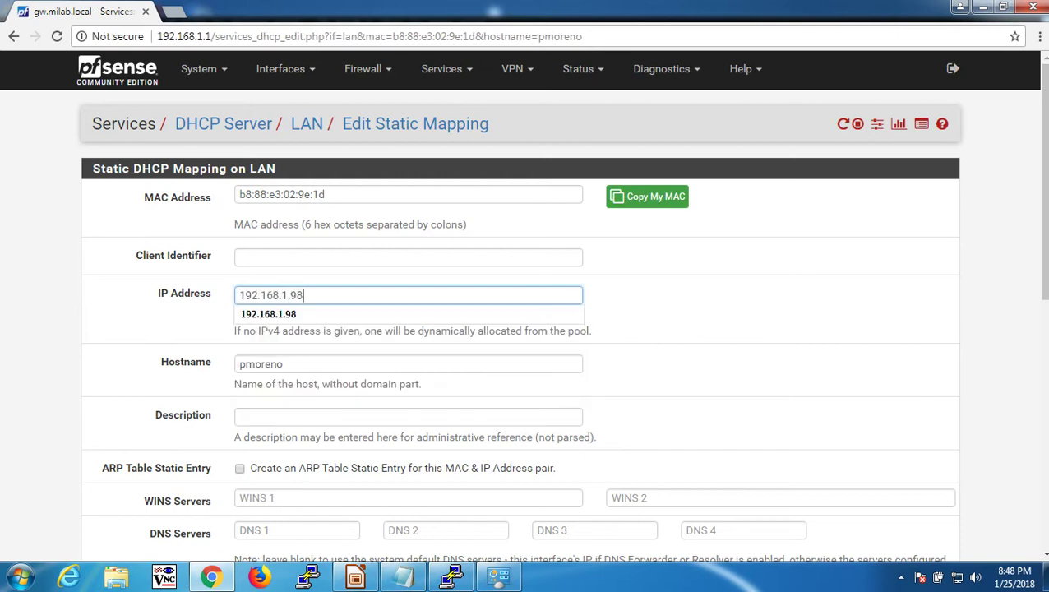
pyautogui.scroll(-10, 525, 305)
pyautogui.click(262, 495)
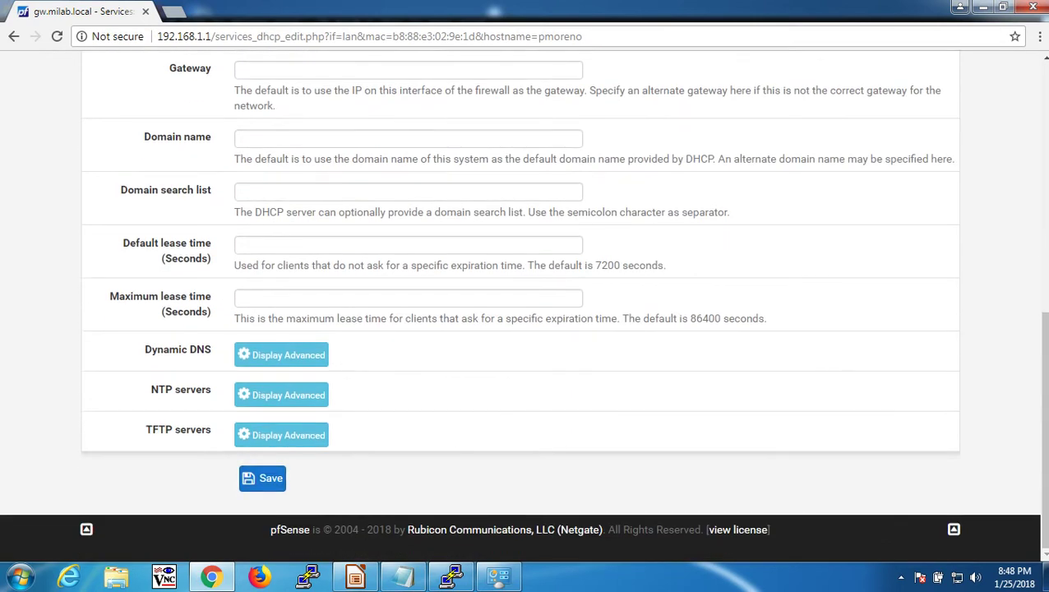
pyautogui.click(408, 417)
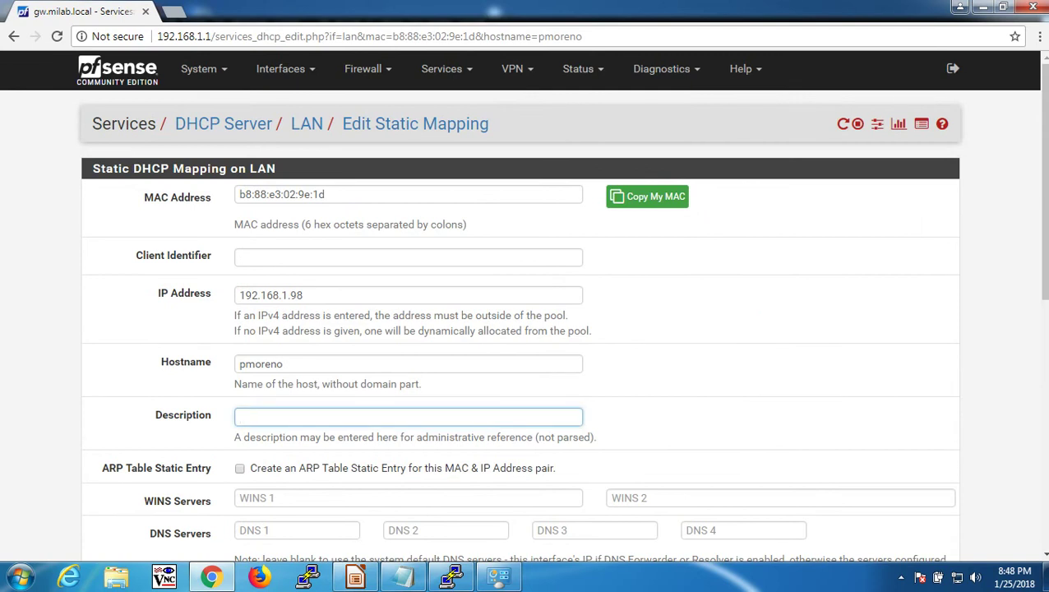
pyautogui.write('RH')
pyautogui.scroll(-10, 525, 329)
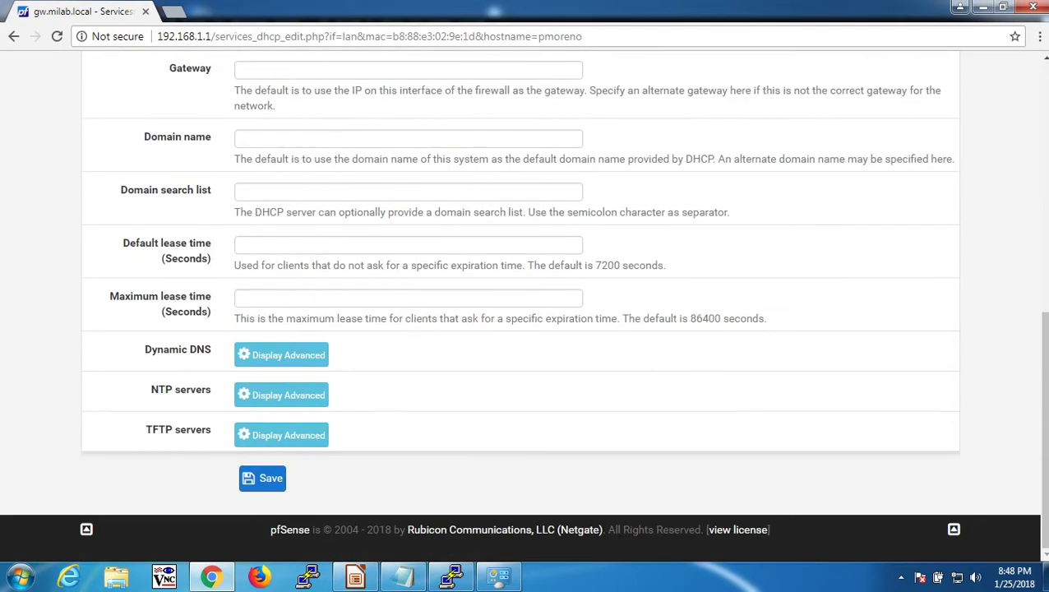
pyautogui.click(263, 478)
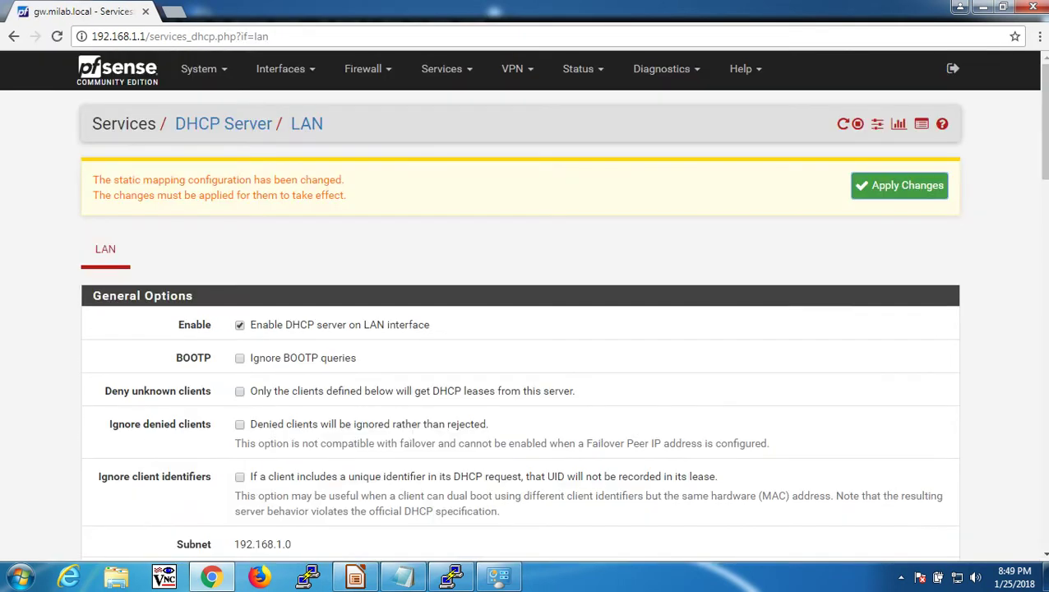
# Apply the pending mappings, then enable 'Deny unknown clients' on the LAN DHCP server and save
pyautogui.click(900, 185)
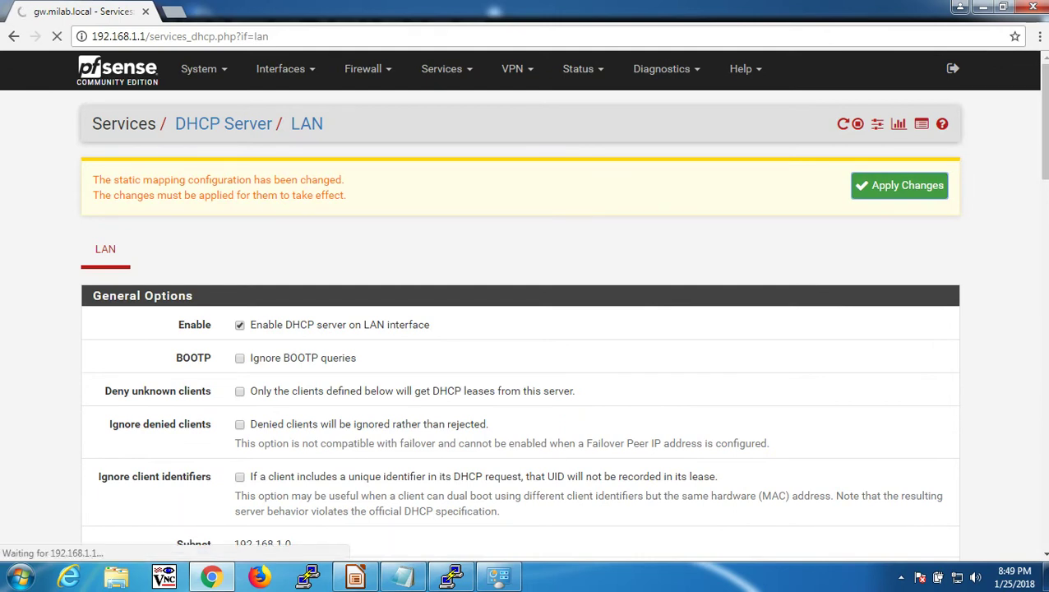
pyautogui.click(441, 68)
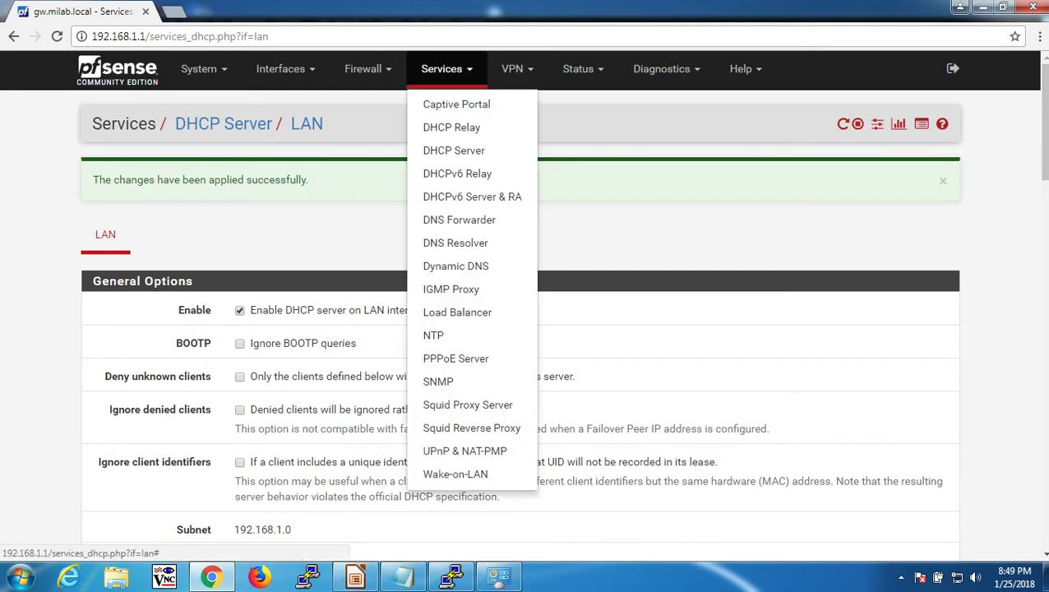
pyautogui.click(454, 151)
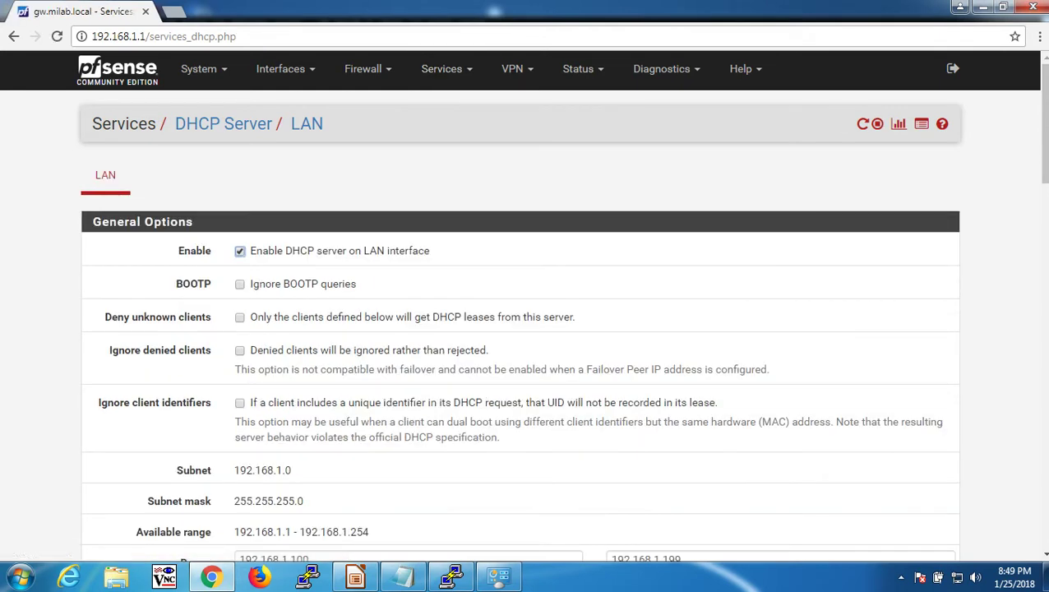
pyautogui.moveTo(576, 316); pyautogui.dragTo(250, 317)
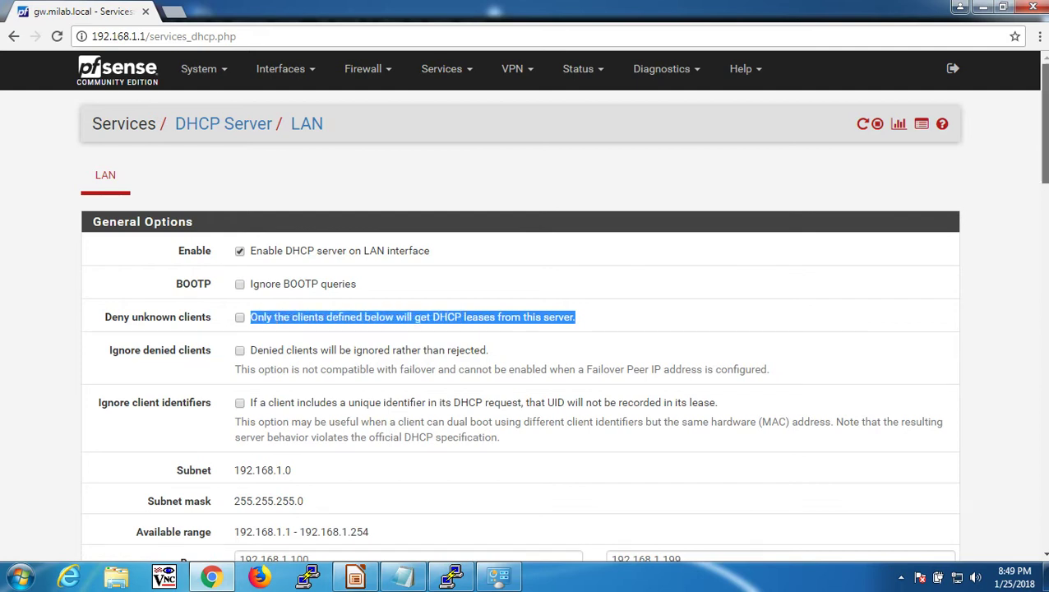
pyautogui.scroll(-15, 524, 304)
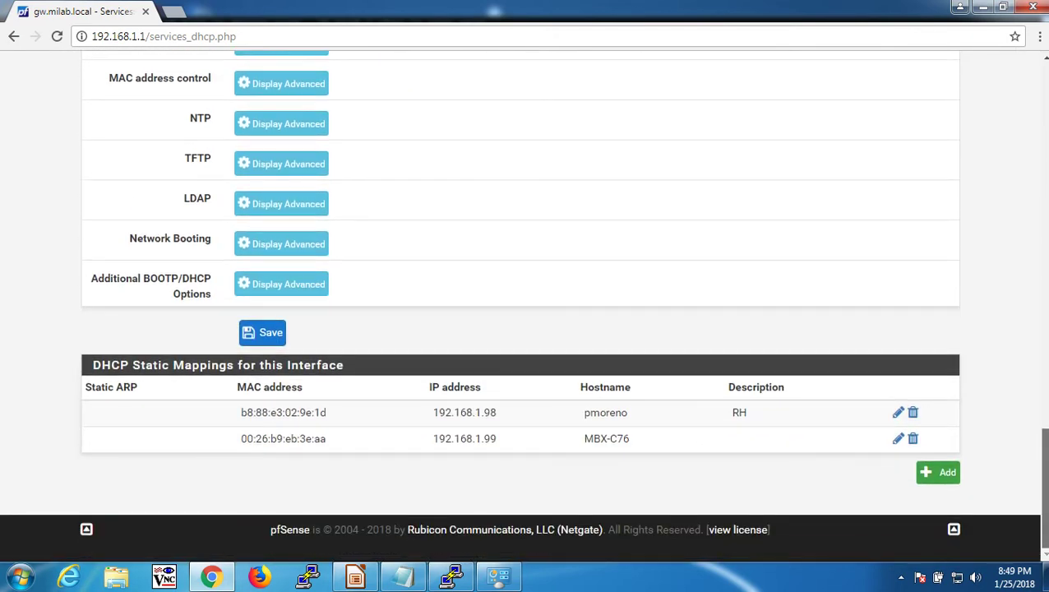
pyautogui.scroll(15, 525, 305)
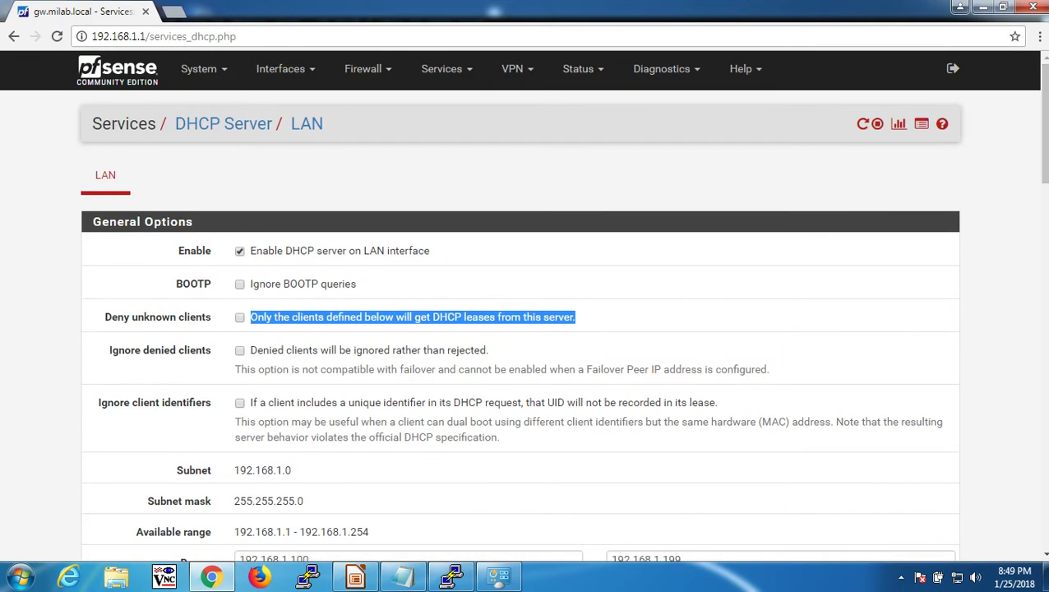
pyautogui.press('space')
pyautogui.scroll(-20, 525, 304)
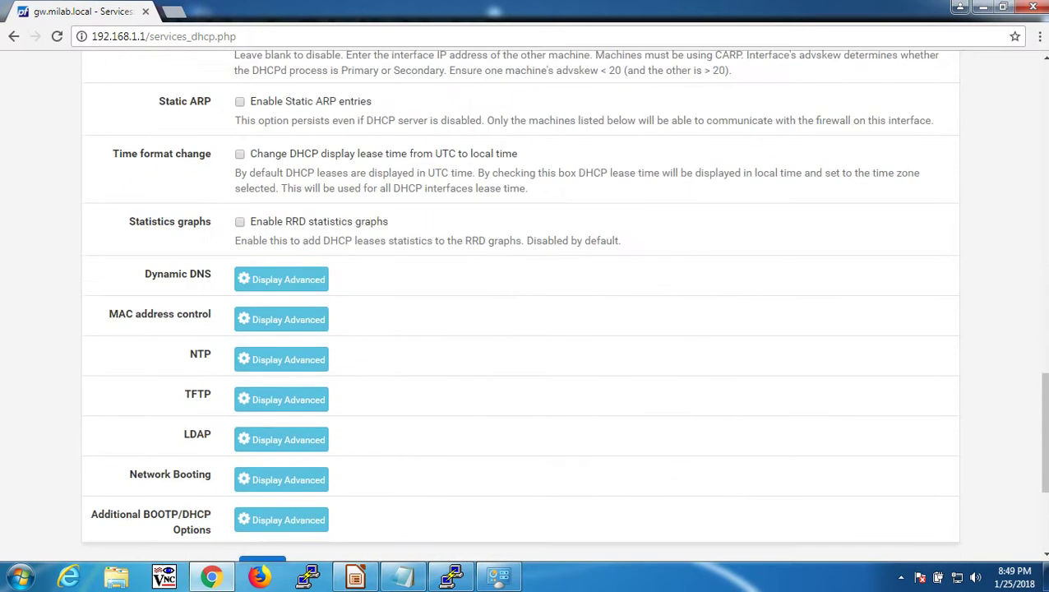
pyautogui.press('Return')
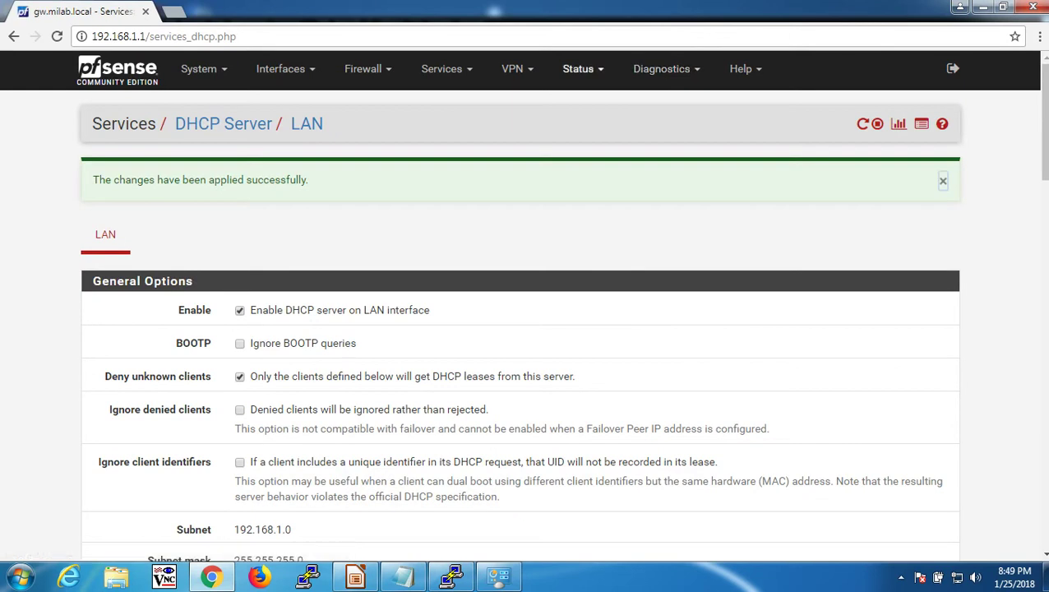
# Review the DHCP system log for the server restart, then return to the dashboard
pyautogui.click(578, 68)
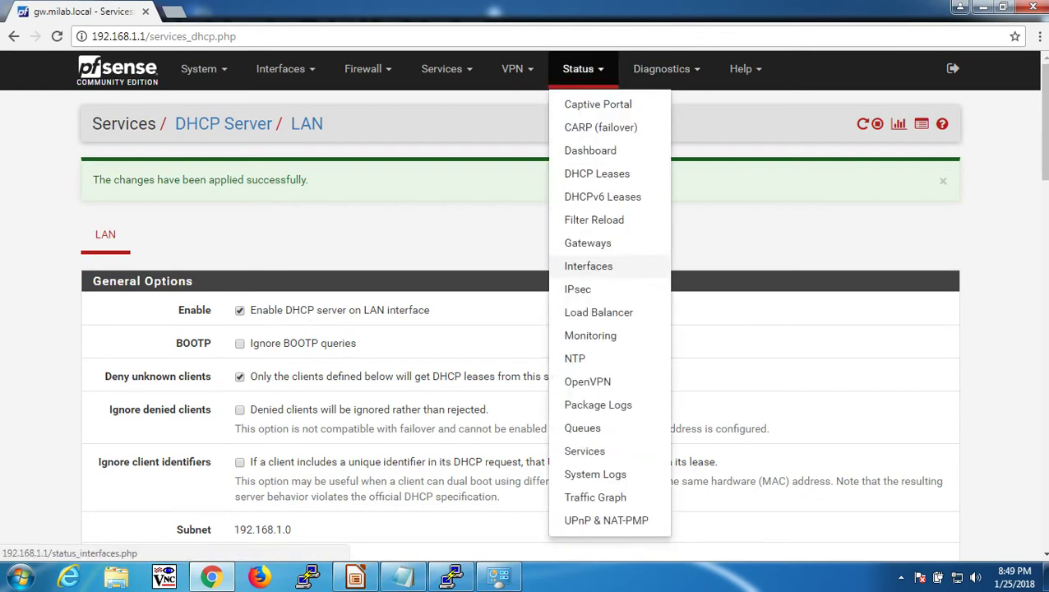
pyautogui.click(595, 474)
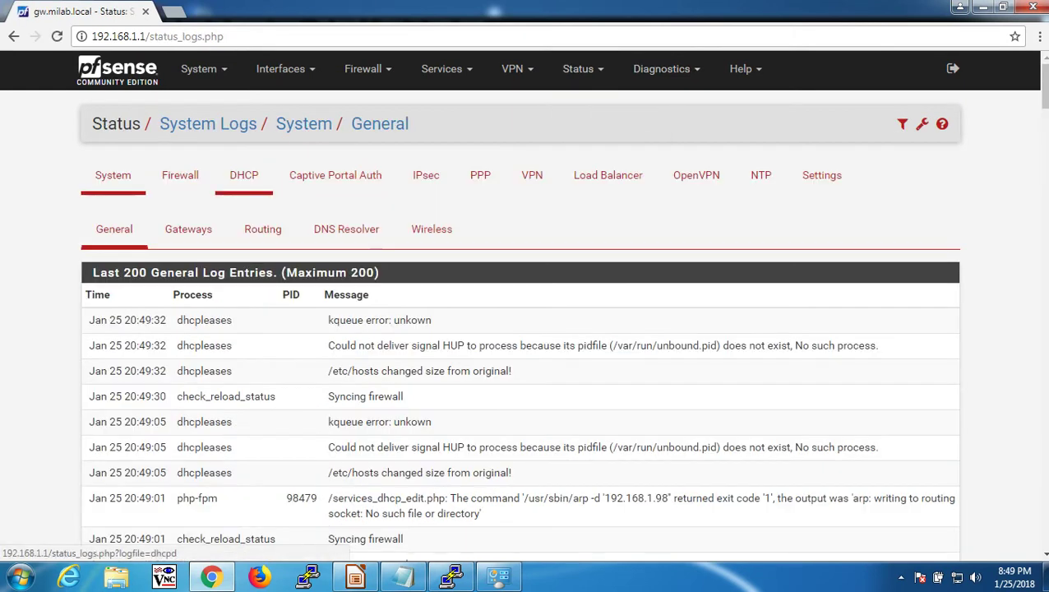
pyautogui.click(244, 176)
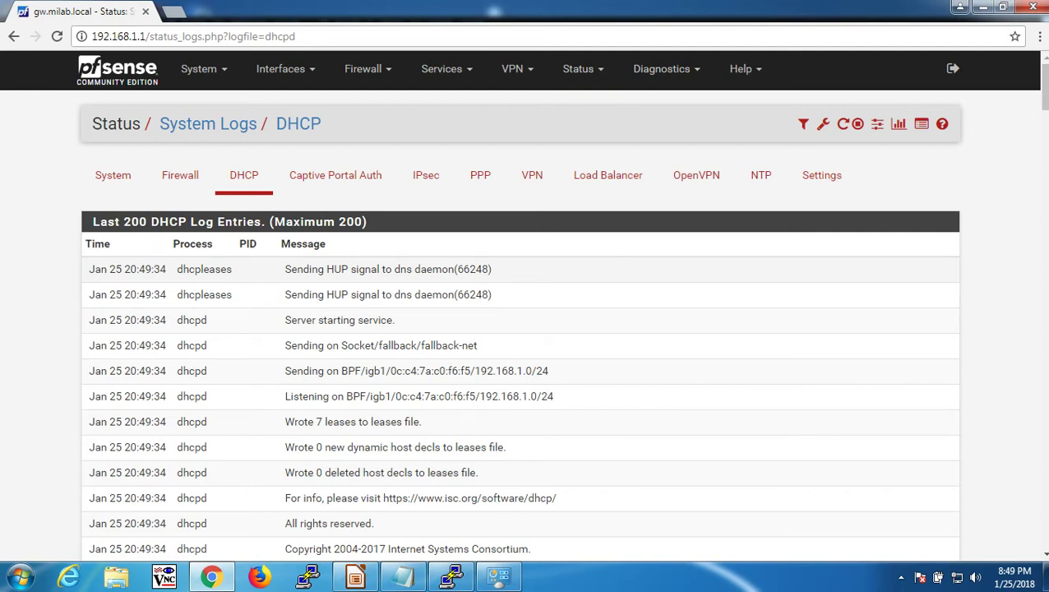
pyautogui.click(117, 70)
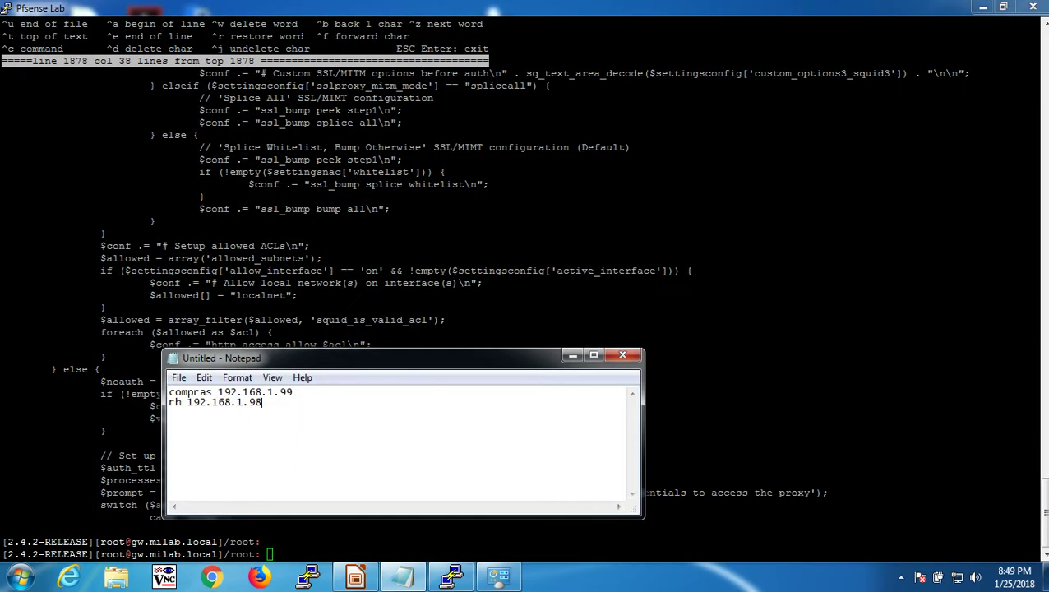
# Run exit in the PuTTY console shell and close the console window
pyautogui.hotkey('alt', 'Tab')
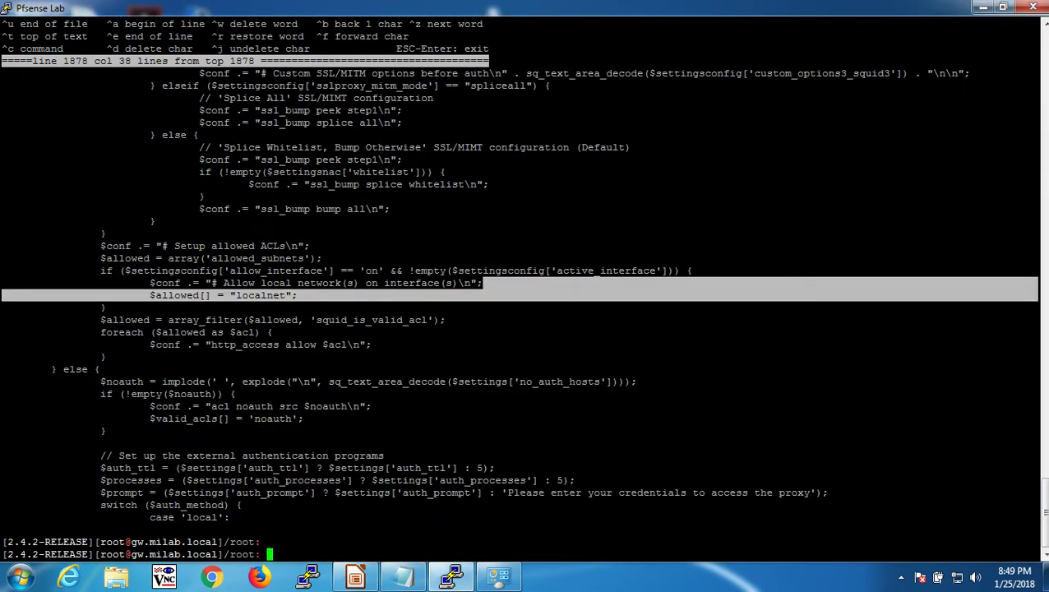
pyautogui.write('EXIT')
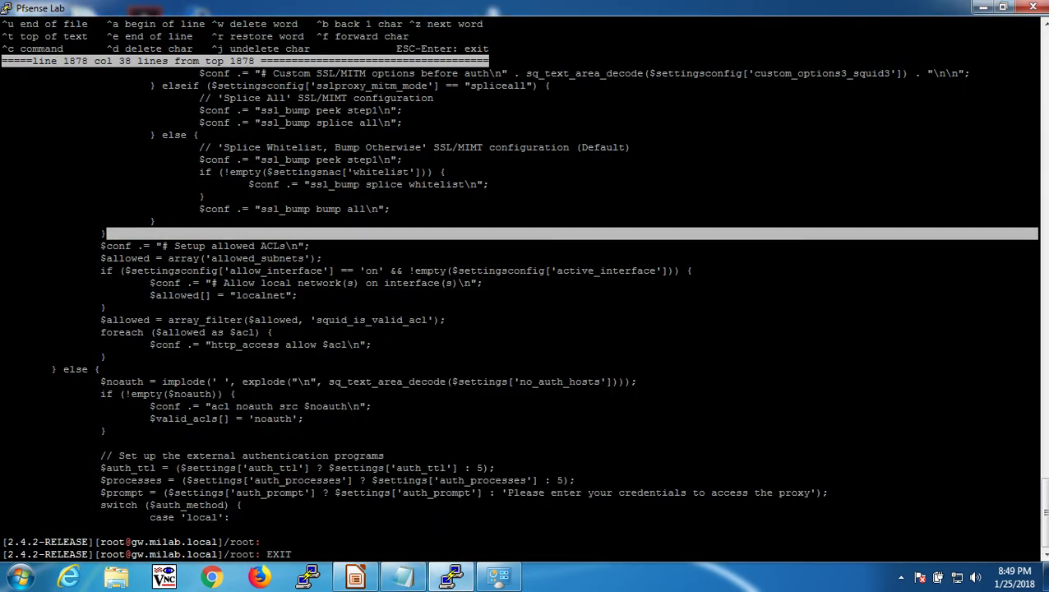
pyautogui.write('ex')
pyautogui.press('BackSpace')
pyautogui.press('BackSpace')
pyautogui.press('BackSpace')
pyautogui.press('BackSpace')
pyautogui.press('BackSpace')
pyautogui.press('BackSpace')
pyautogui.write('exit')
pyautogui.press('Return')
pyautogui.hotkey('alt', 'Tab')
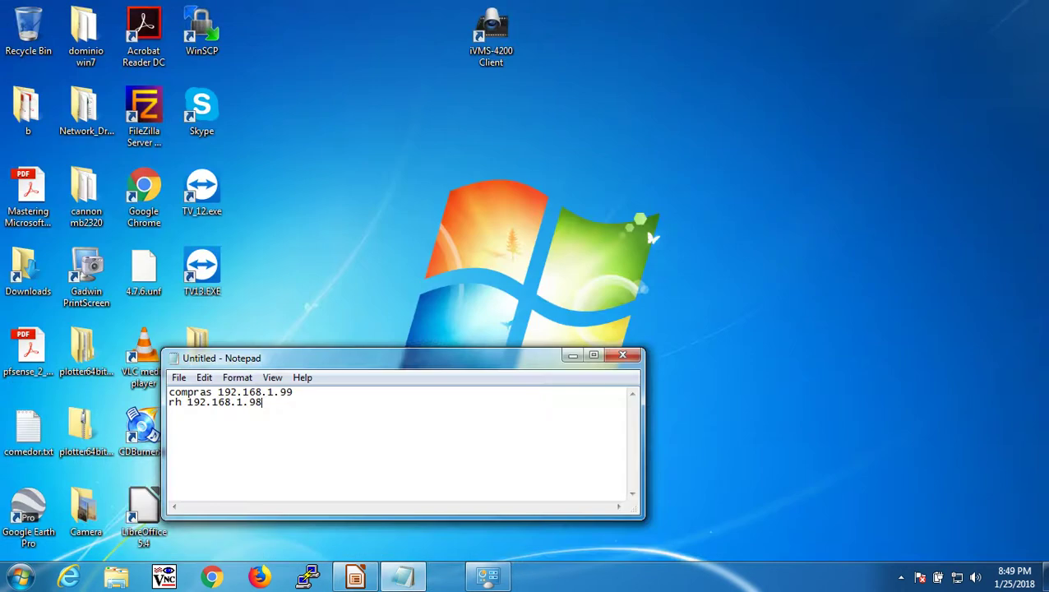
# Disable the Local Area Connection adapter from the Network and Sharing Center
pyautogui.click(573, 355)
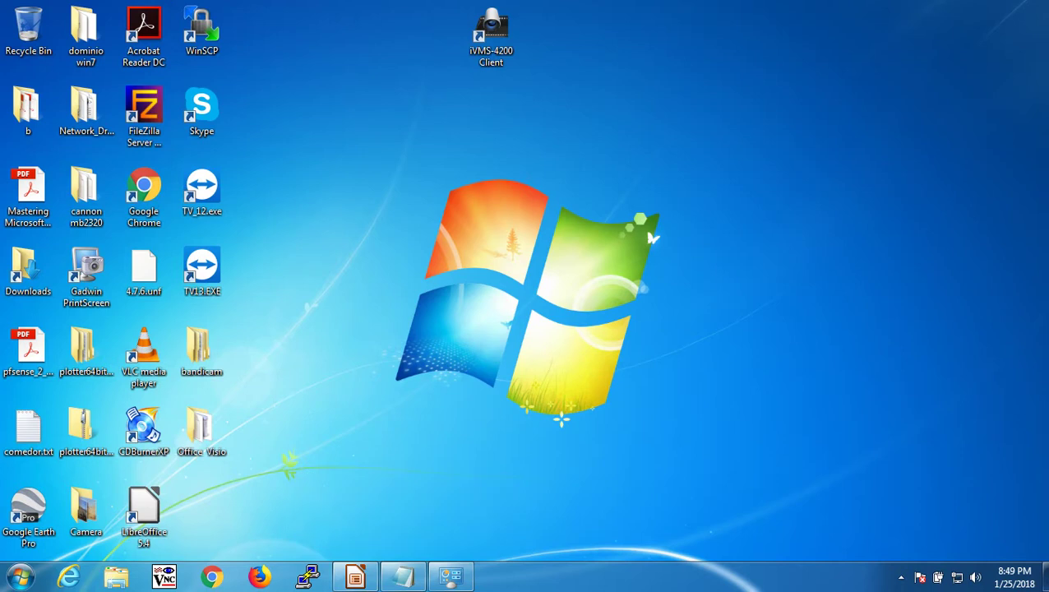
pyautogui.rightClick(957, 578)
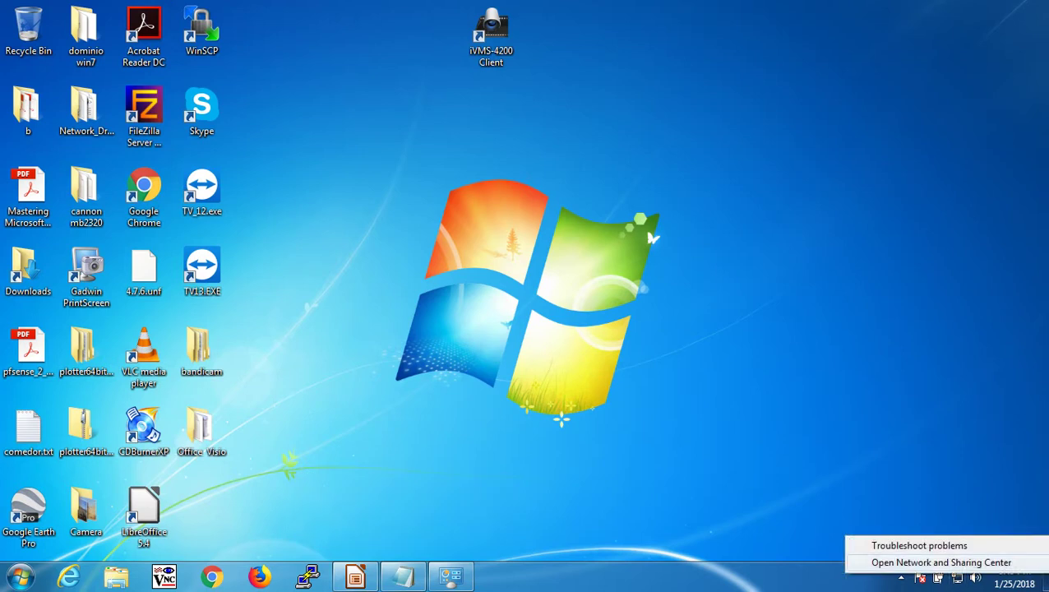
pyautogui.click(954, 565)
pyautogui.hotkey('alt', 'Tab')
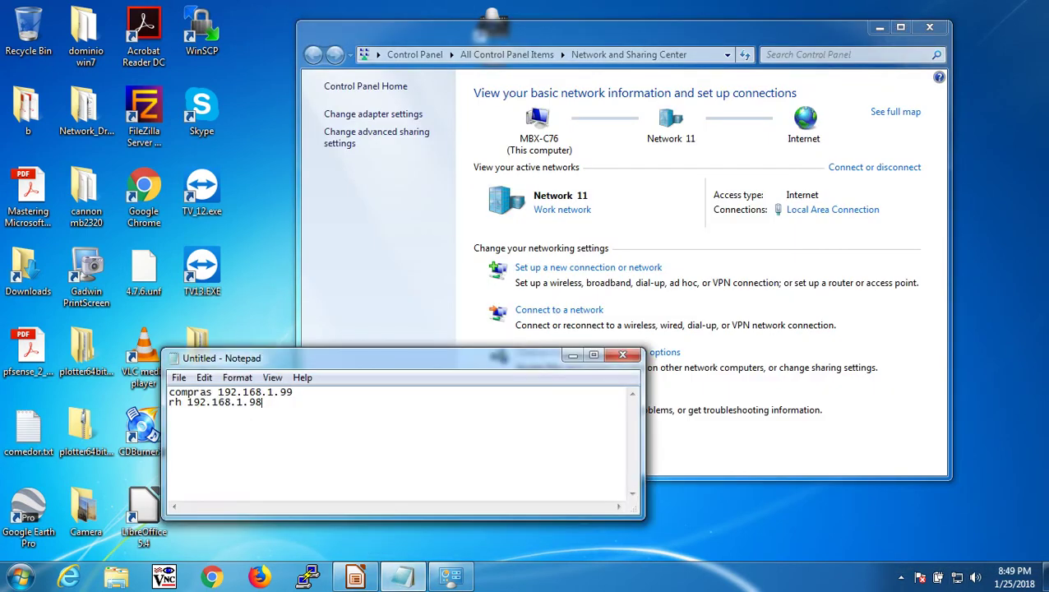
pyautogui.click(832, 209)
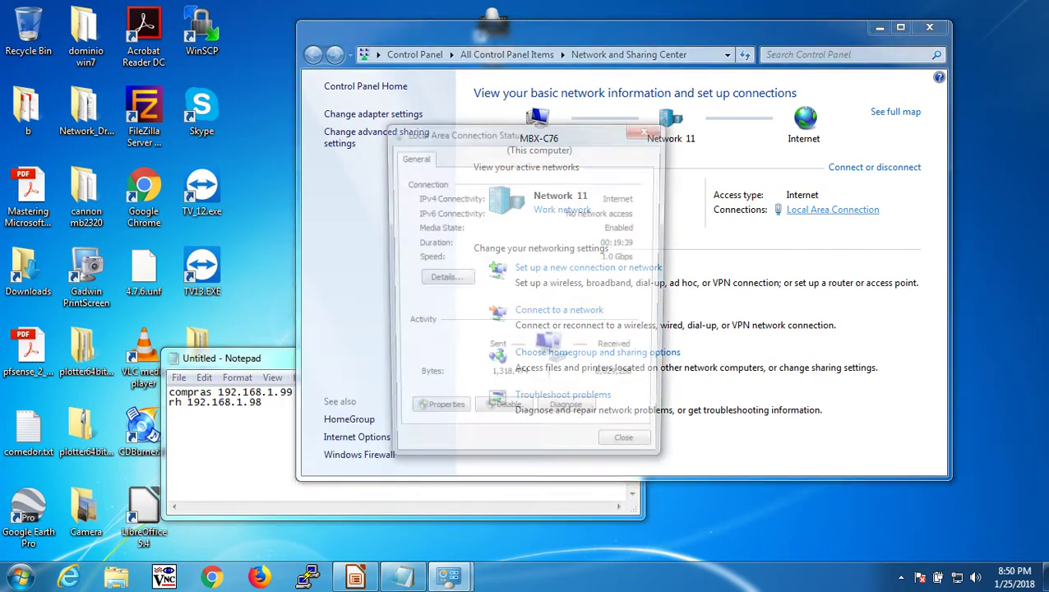
pyautogui.click(501, 416)
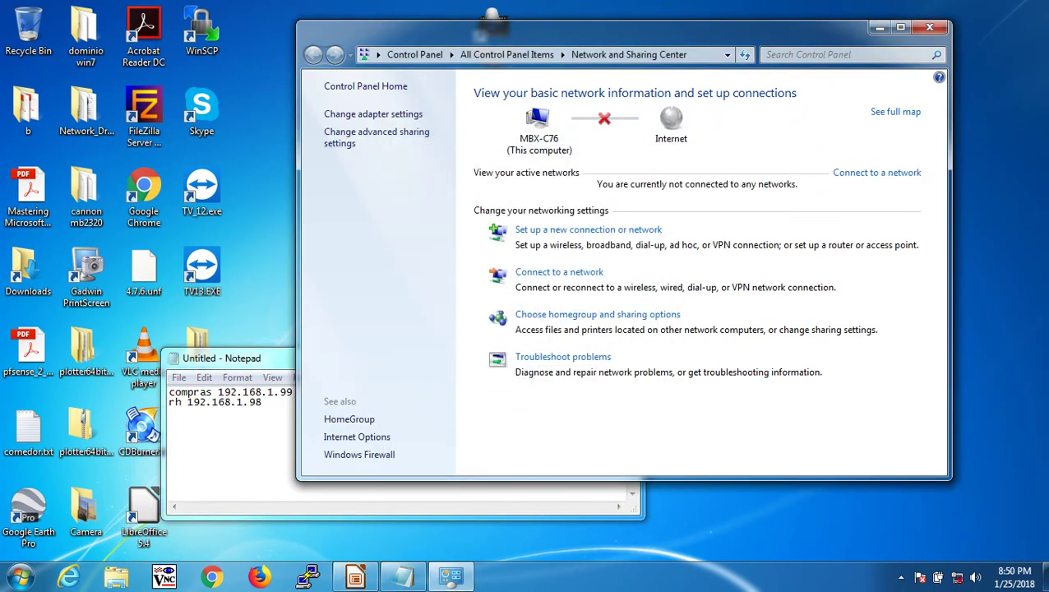
# Re-enable Local Area Connection, confirm its IPv4 address is 192.168.1.99, and close the windows
pyautogui.click(373, 114)
pyautogui.press('Return')
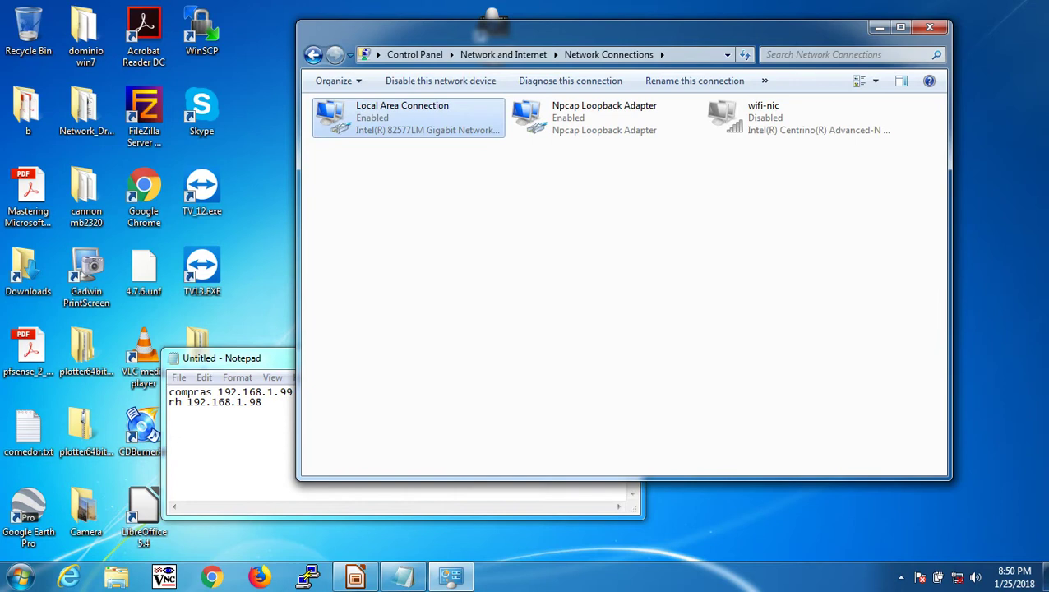
pyautogui.press('Return')
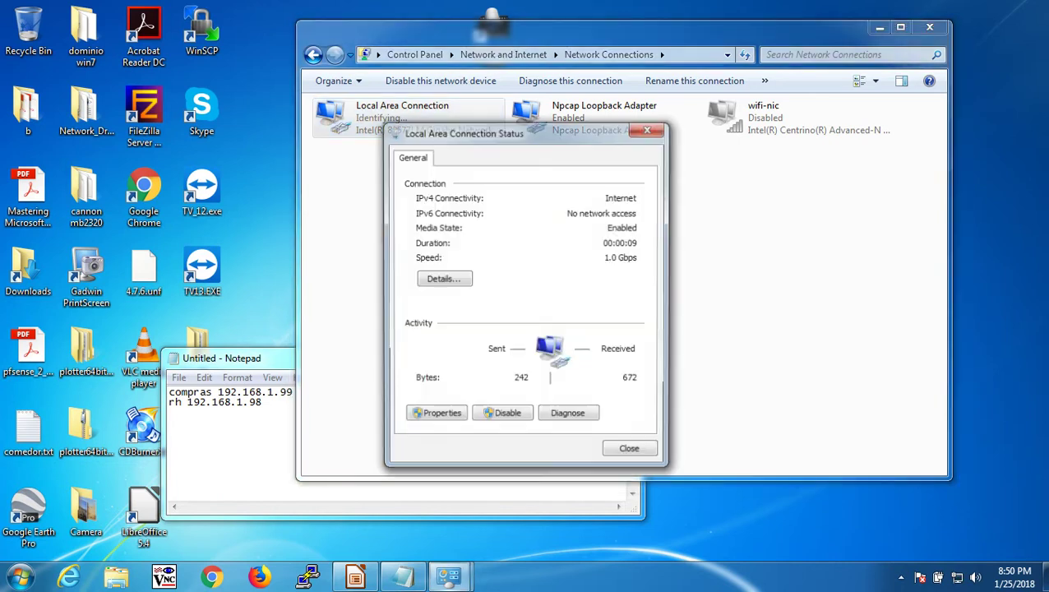
pyautogui.hotkey('alt', 'e')
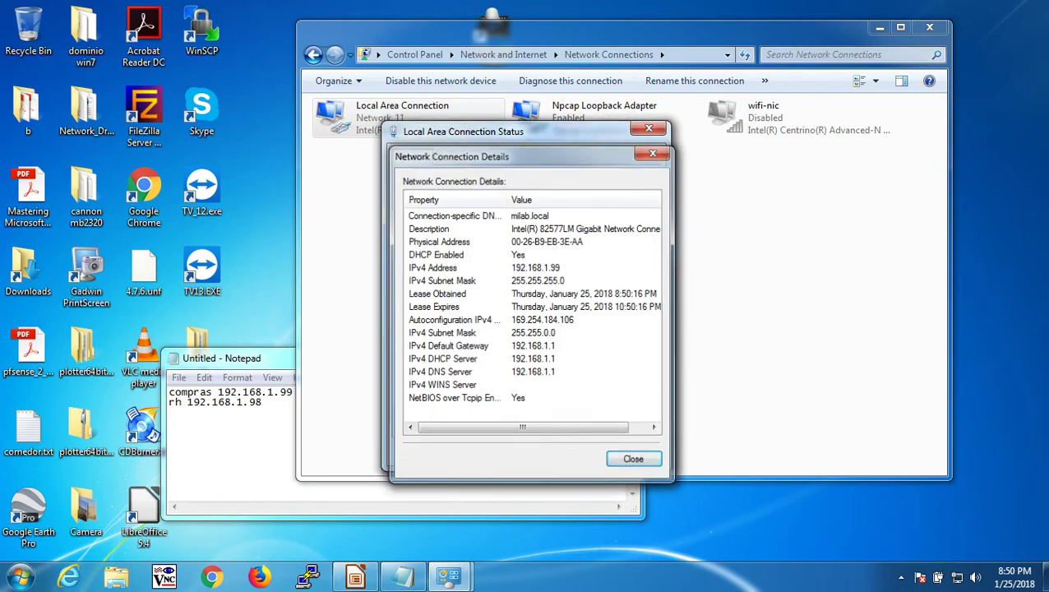
pyautogui.press('Escape')
pyautogui.press('Escape')
pyautogui.hotkey('alt', 'F4')
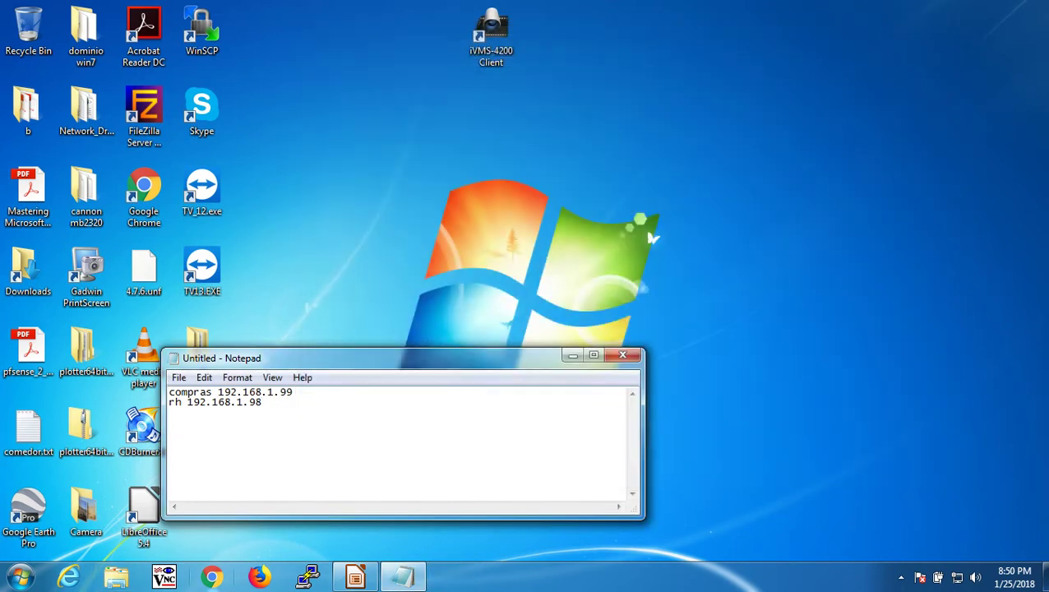
# Sign in to pfSense at 192.168.1.1 with the admin username and its password
pyautogui.press('super+4')
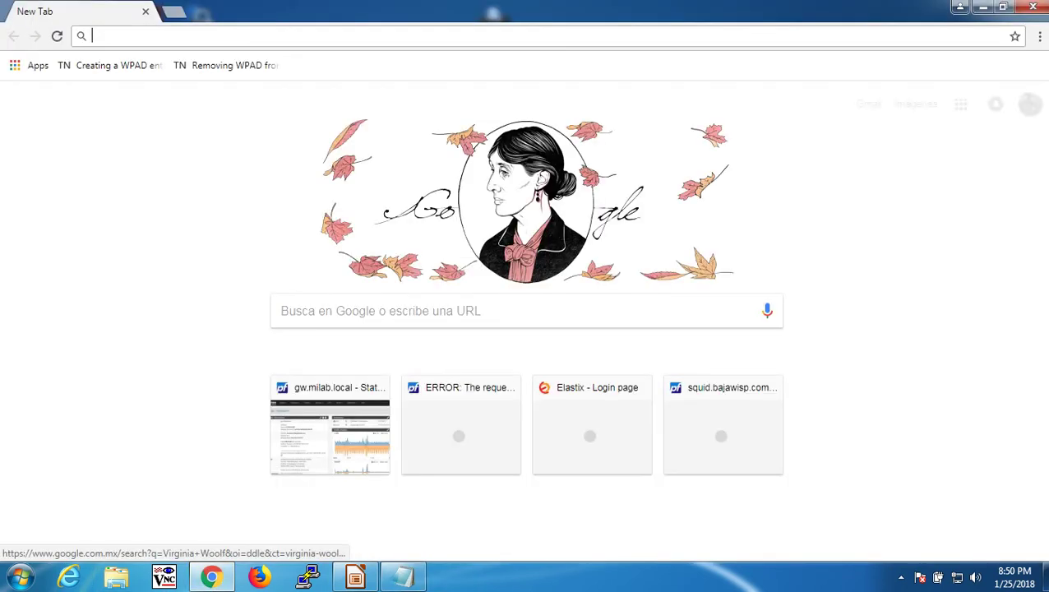
pyautogui.write('192.168.1.1')
pyautogui.press('Return')
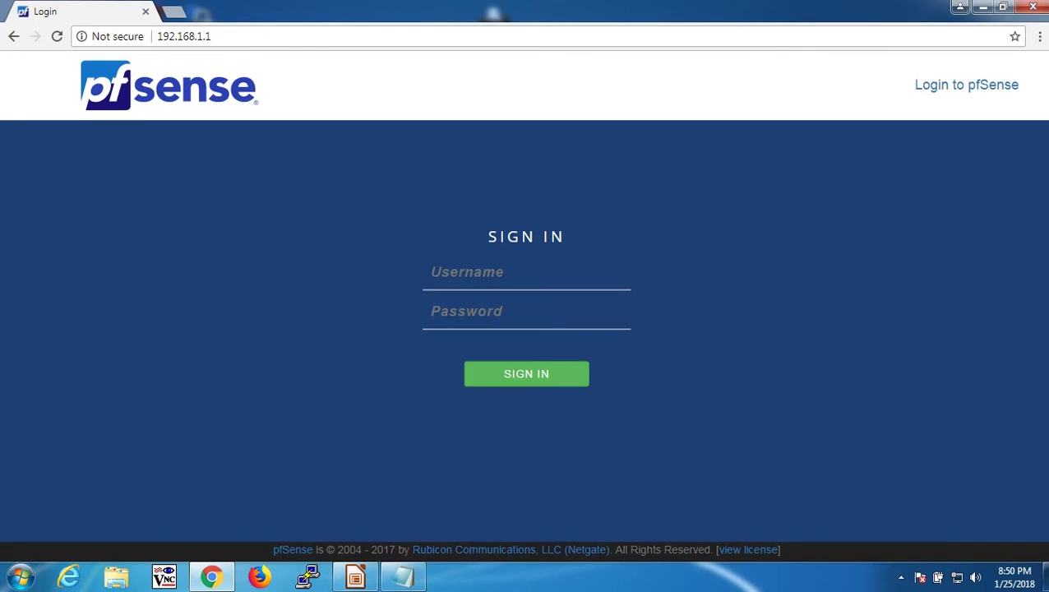
pyautogui.write('admin')
pyautogui.press('Tab')
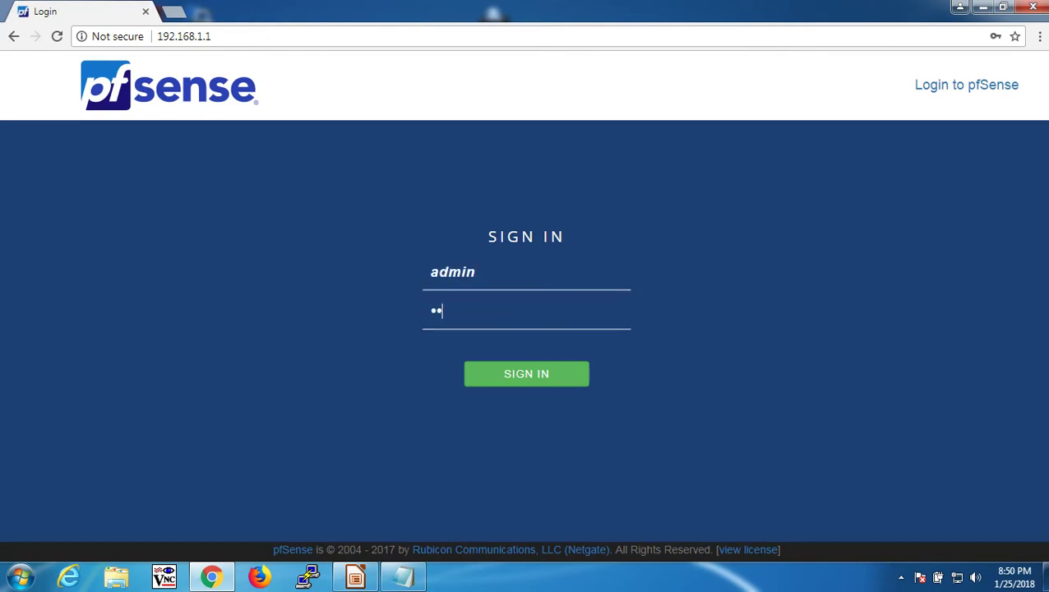
pyautogui.press('Return')
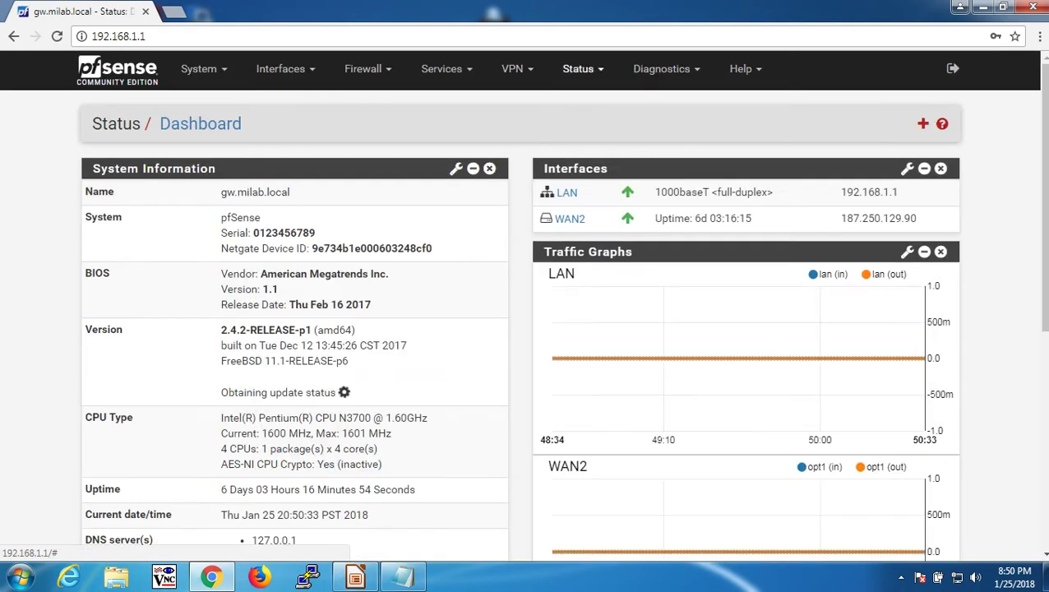
# Open Status > DHCP Leases showing 192.168.1.99 and 192.168.1.98 as online static leases
pyautogui.click(578, 68)
pyautogui.click(597, 173)
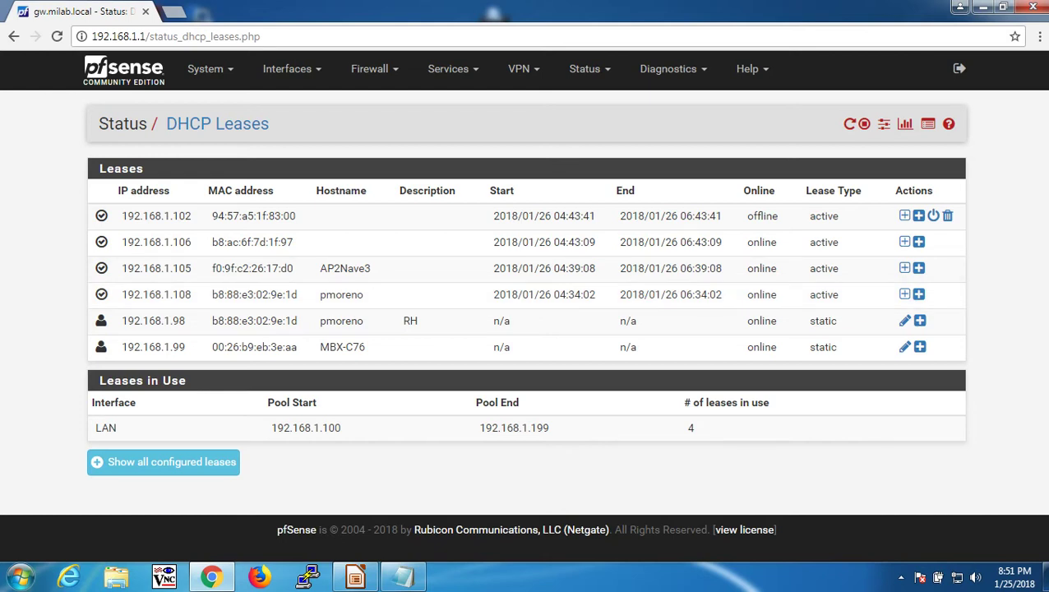
pyautogui.click(20, 576)
# Launch cmd and ping 192.168.1.98, getting 4 of 4 replies with 0% loss
pyautogui.write('cmd')
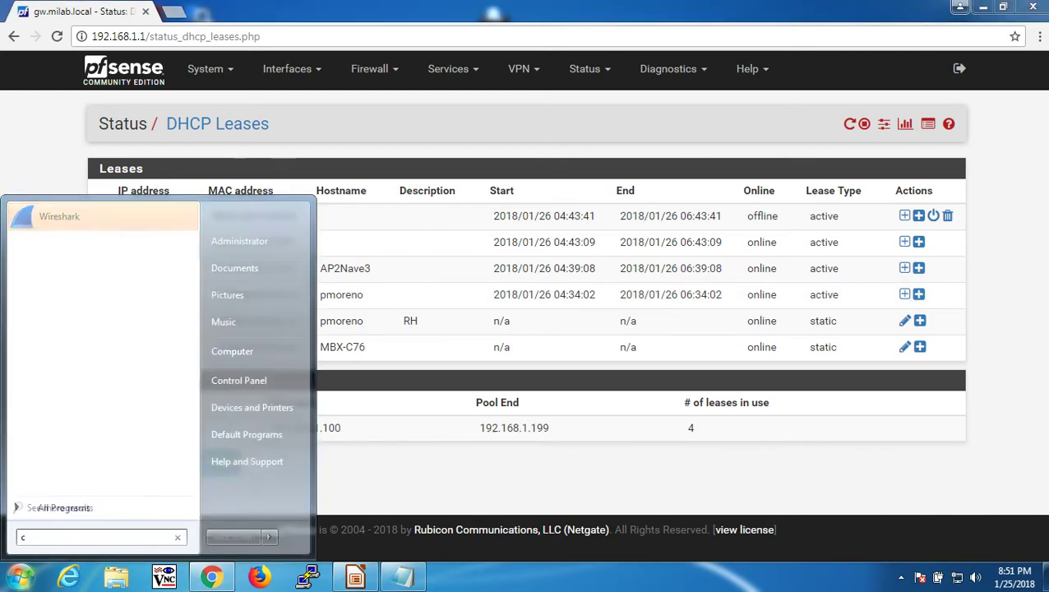
pyautogui.press('Return')
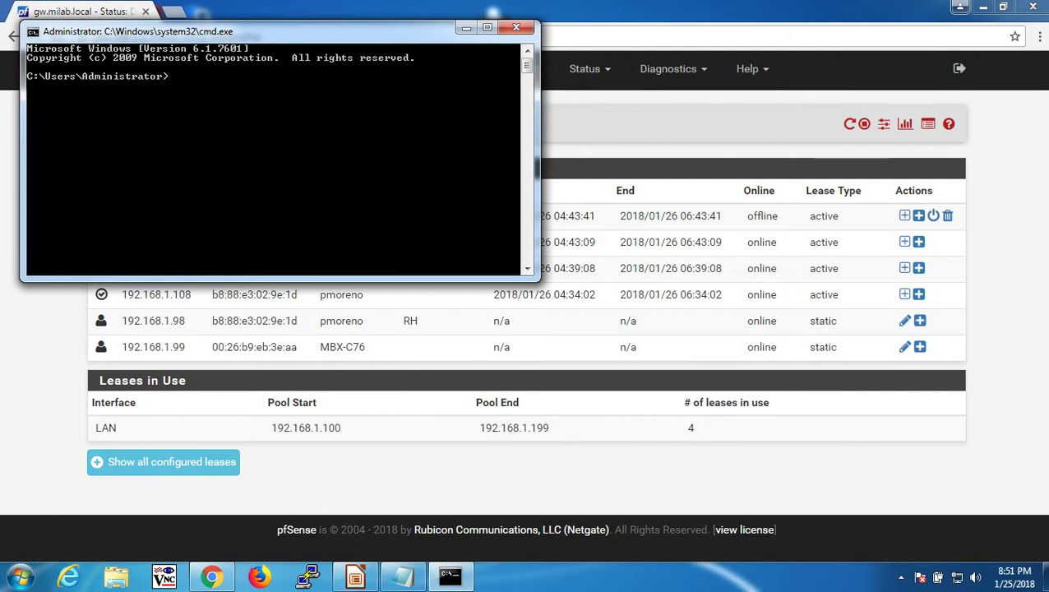
pyautogui.write('ping ')
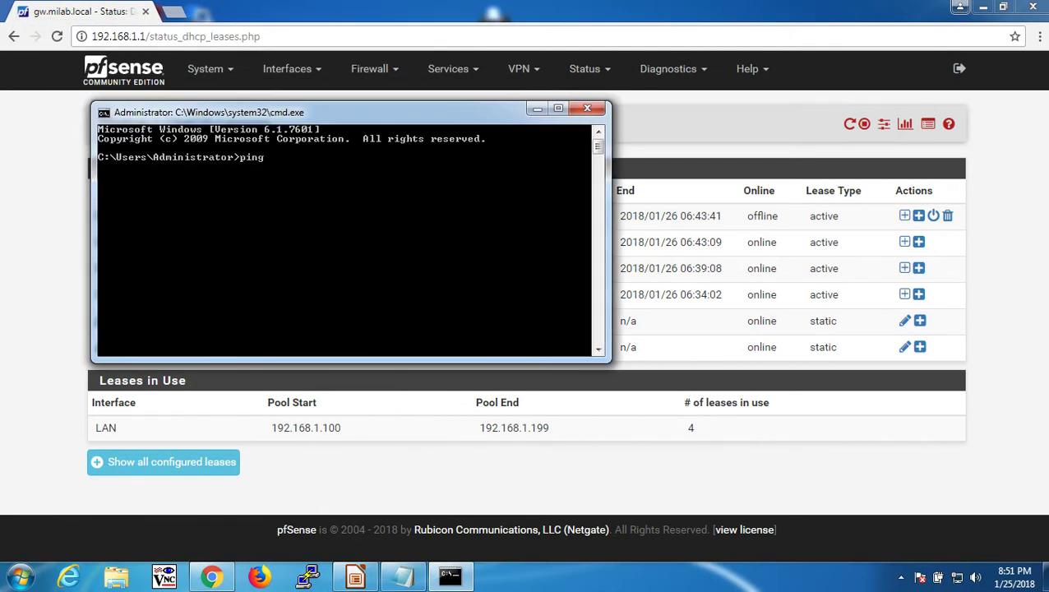
pyautogui.write('192.168.1.98')
pyautogui.press('Return')
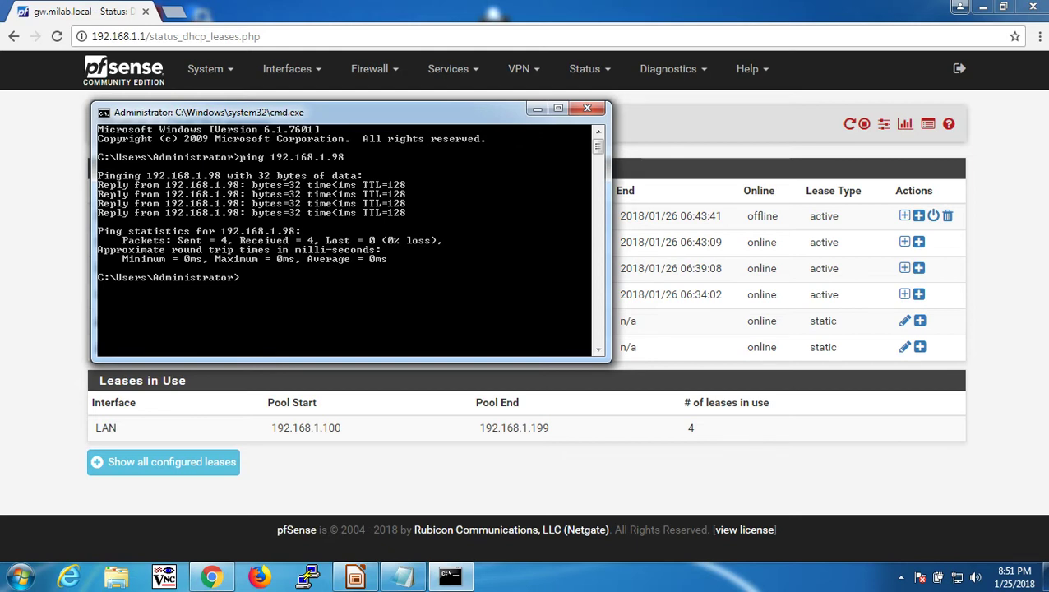
pyautogui.click(345, 82)
pyautogui.click(370, 69)
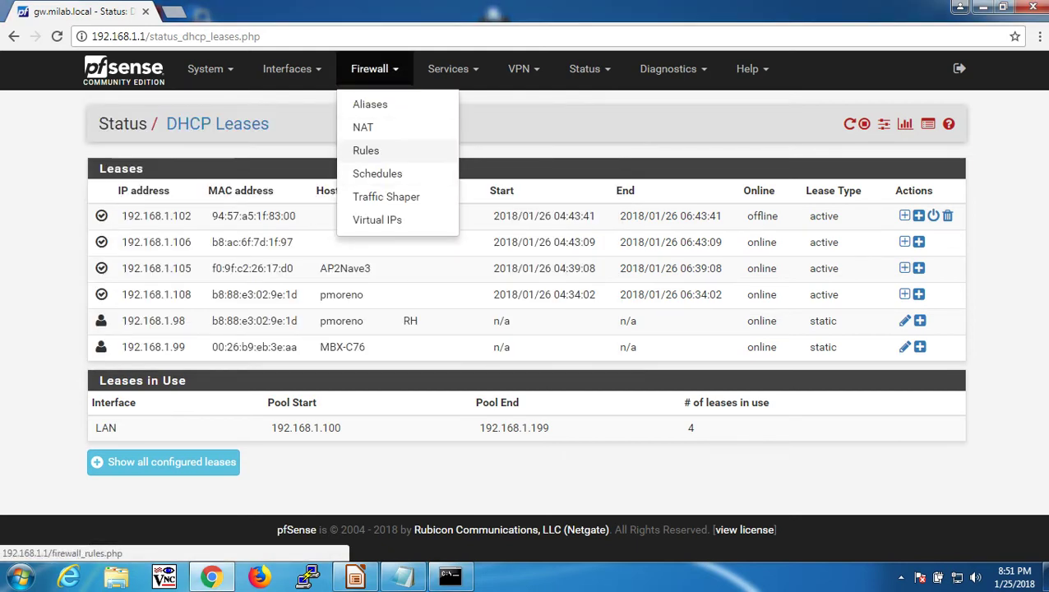
# View the LAN firewall rules, rerun the ping to 192.168.1.98, and show Impress slide 4
pyautogui.click(366, 151)
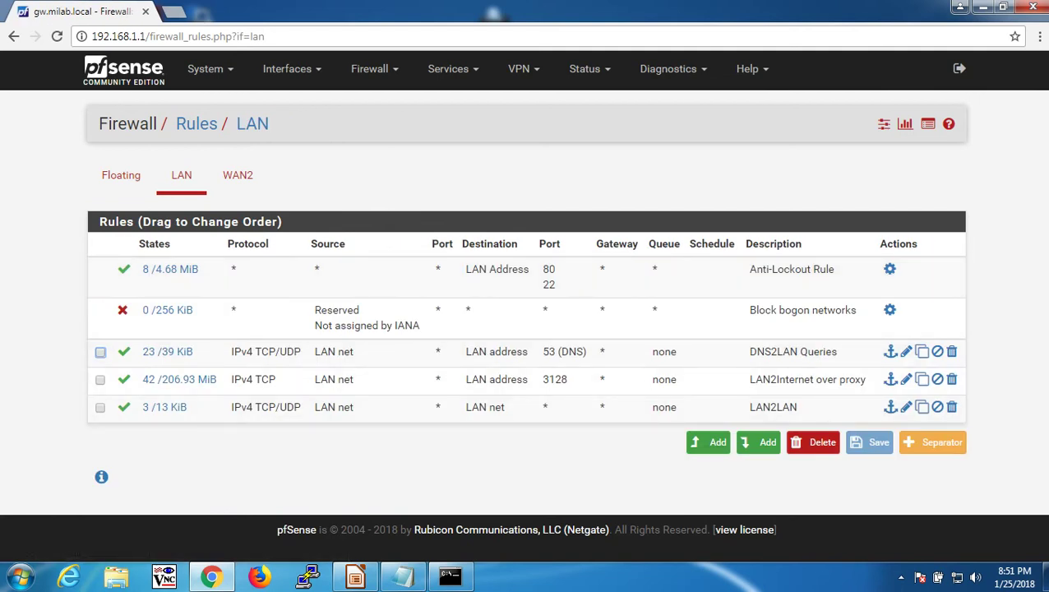
pyautogui.click(450, 577)
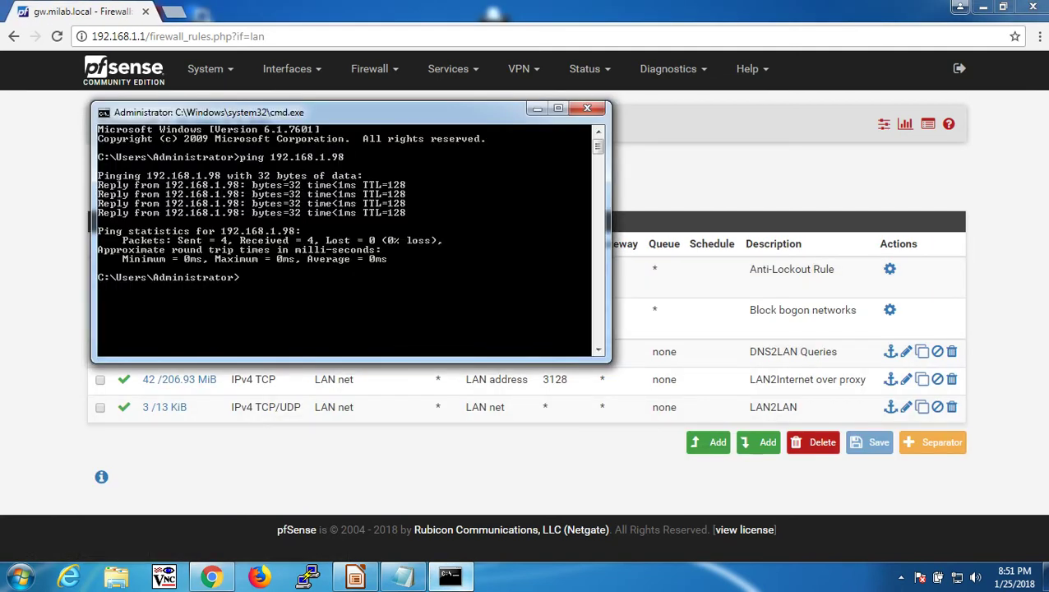
pyautogui.press('Up')
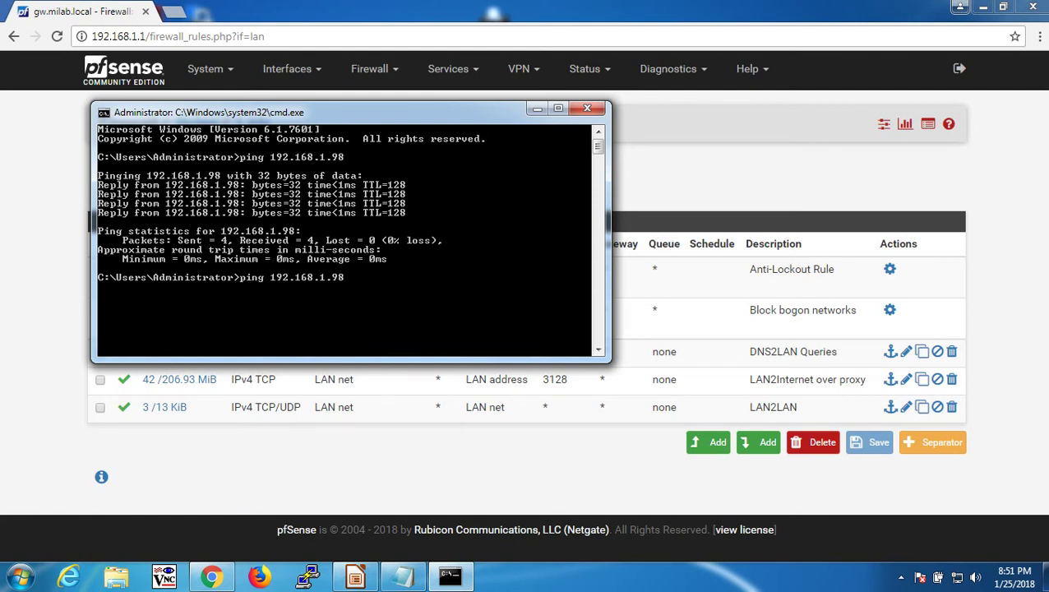
pyautogui.press('Return')
pyautogui.hotkey('alt', 'Tab')
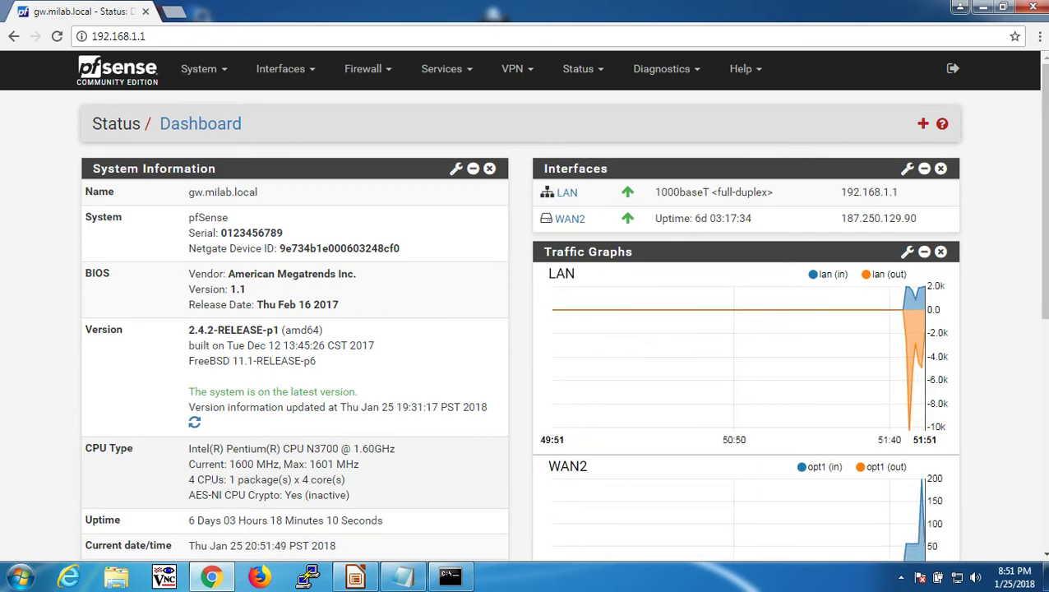
pyautogui.click(355, 576)
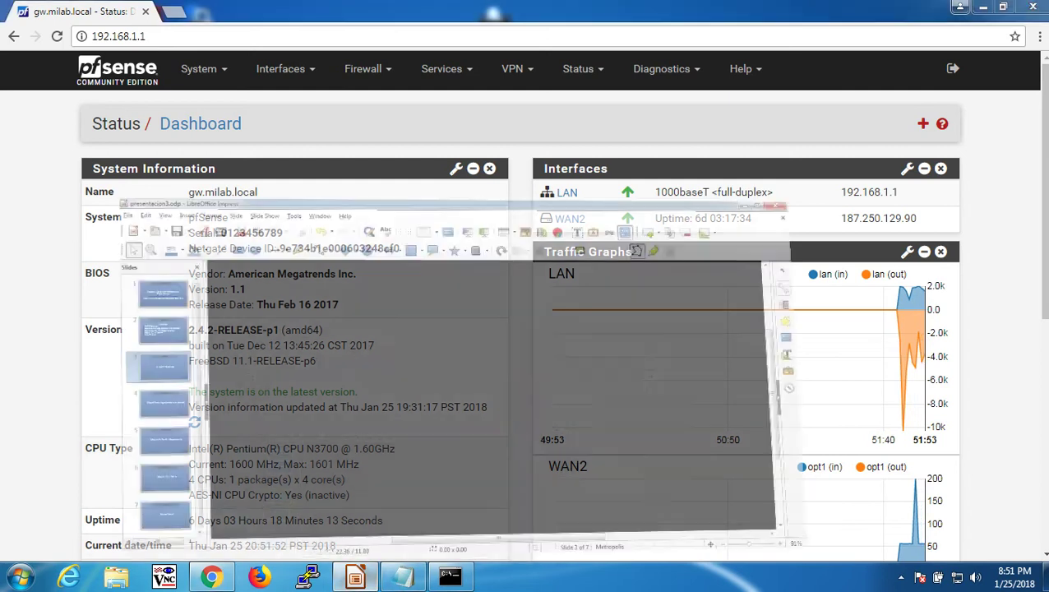
pyautogui.click(64, 323)
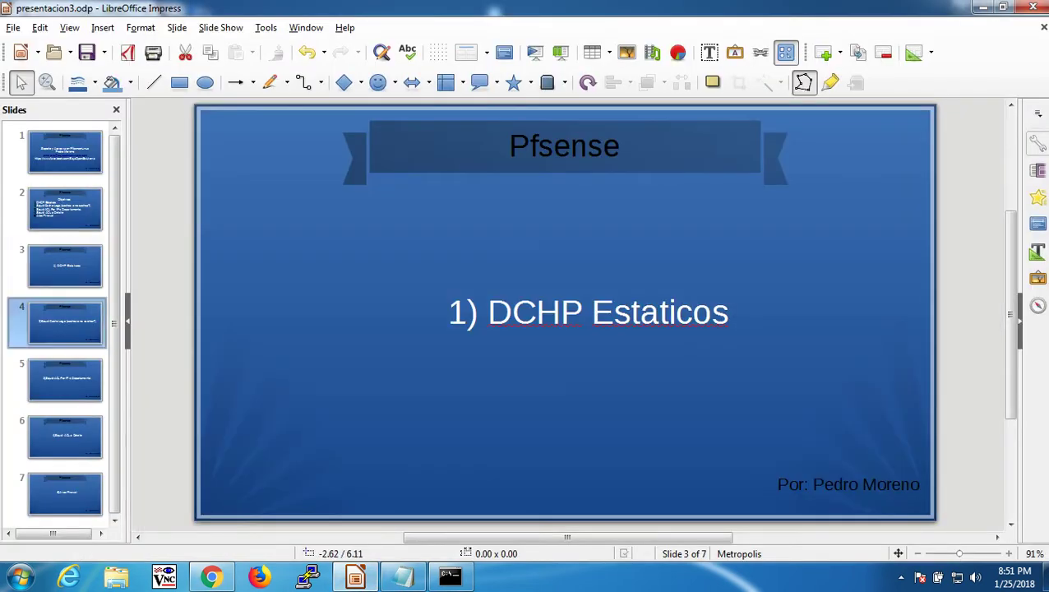
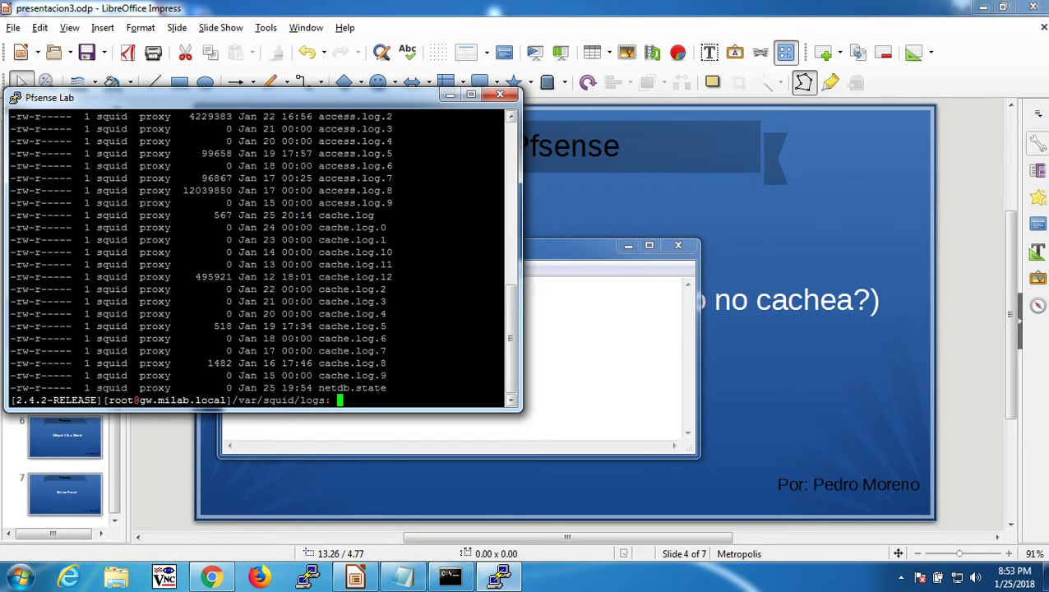
# Widen the PuTTY window, move it to the top of the screen and shift Notepad aside
pyautogui.moveTo(521, 246); pyautogui.dragTo(954, 247)
pyautogui.hotkey('alt', 'Tab')
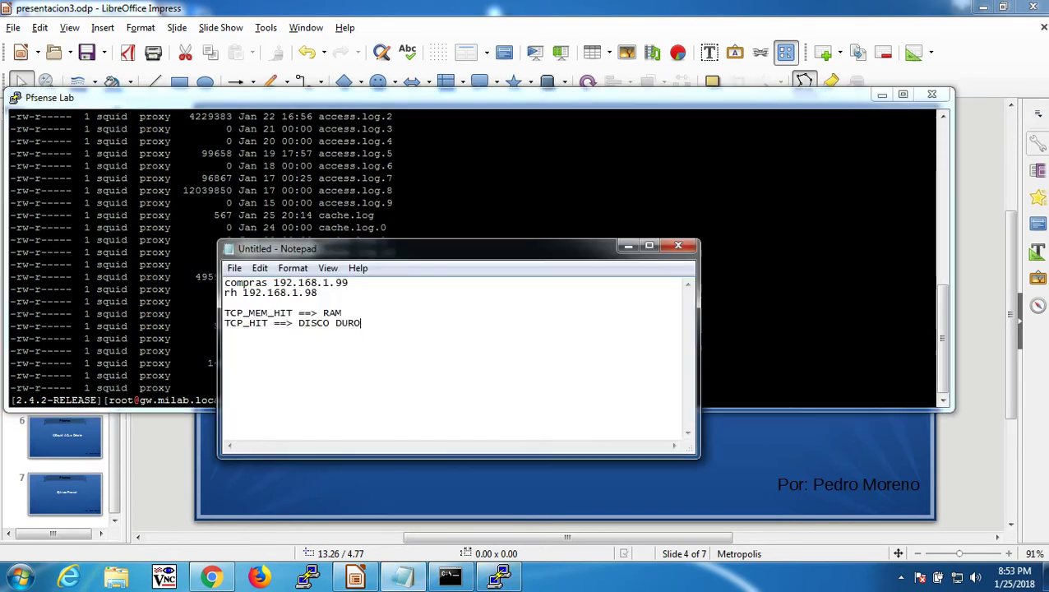
pyautogui.moveTo(394, 313); pyautogui.dragTo(454, 334)
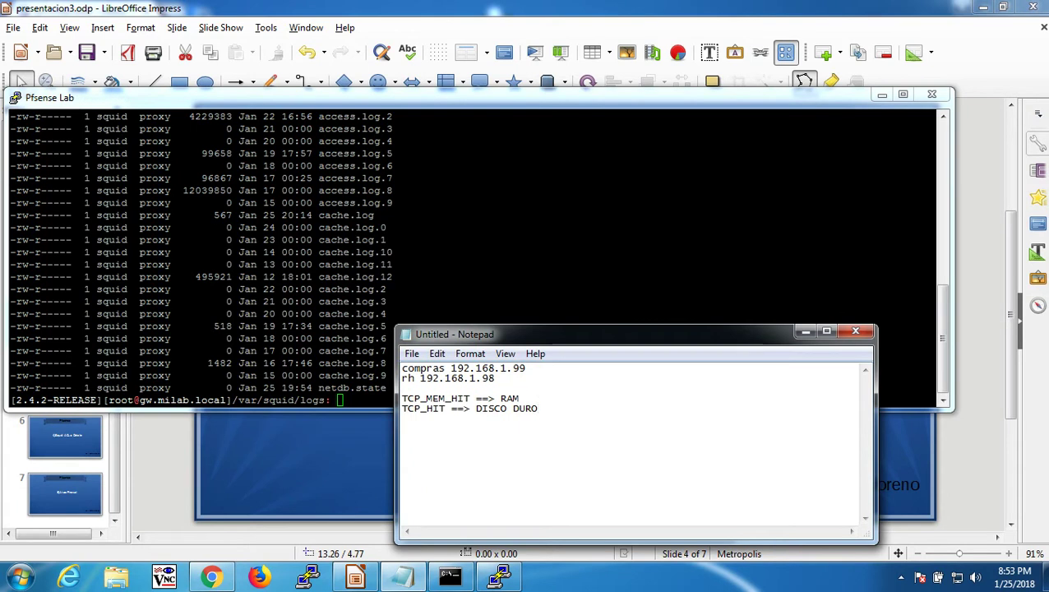
pyautogui.moveTo(246, 97); pyautogui.dragTo(286, 12)
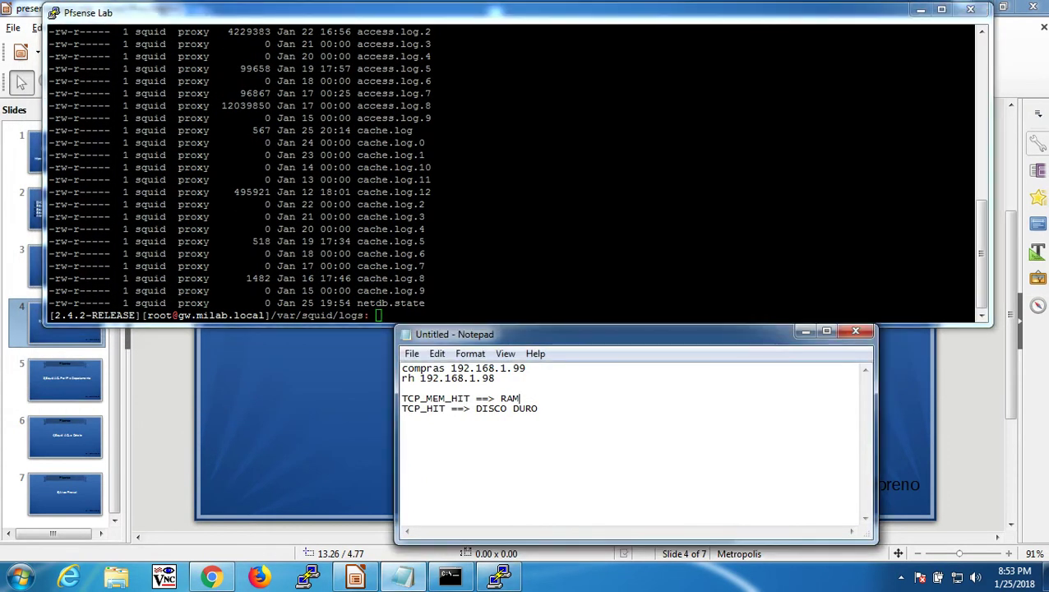
pyautogui.moveTo(494, 333); pyautogui.dragTo(493, 347)
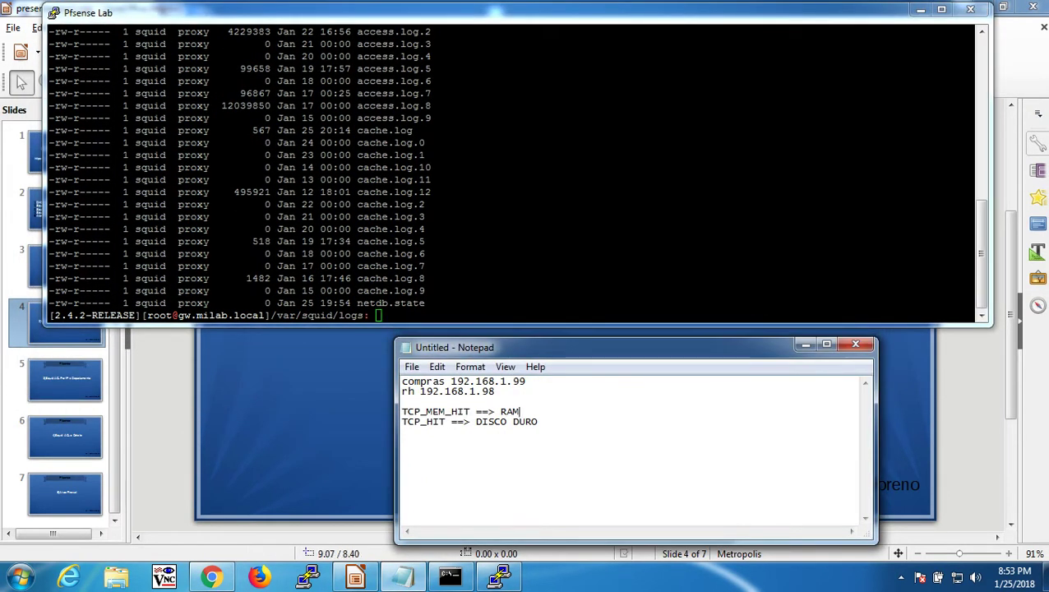
# Run 'grep TCP_MEM_HIT access.log' and maximize the terminal to show the matches
pyautogui.click(575, 206)
pyautogui.write('grep')
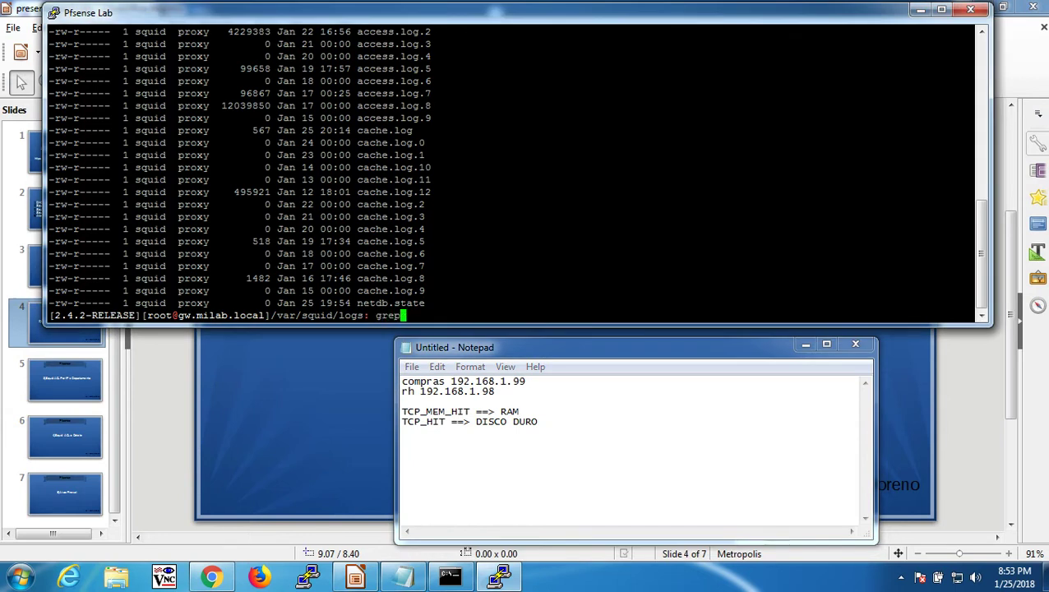
pyautogui.write(' TCP_MEM_HIT ac')
pyautogui.press('Tab')
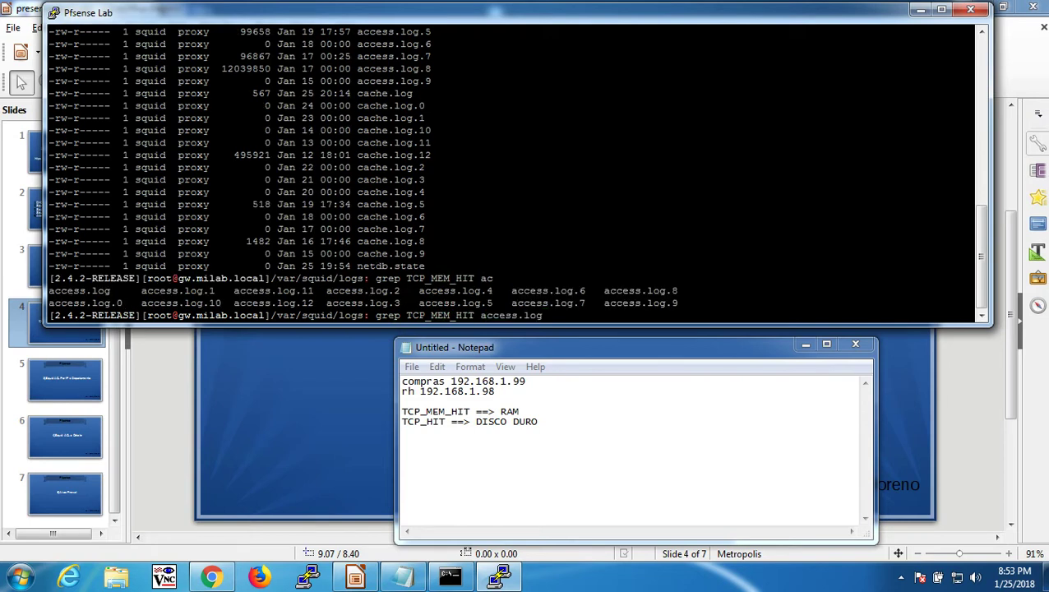
pyautogui.press('Return')
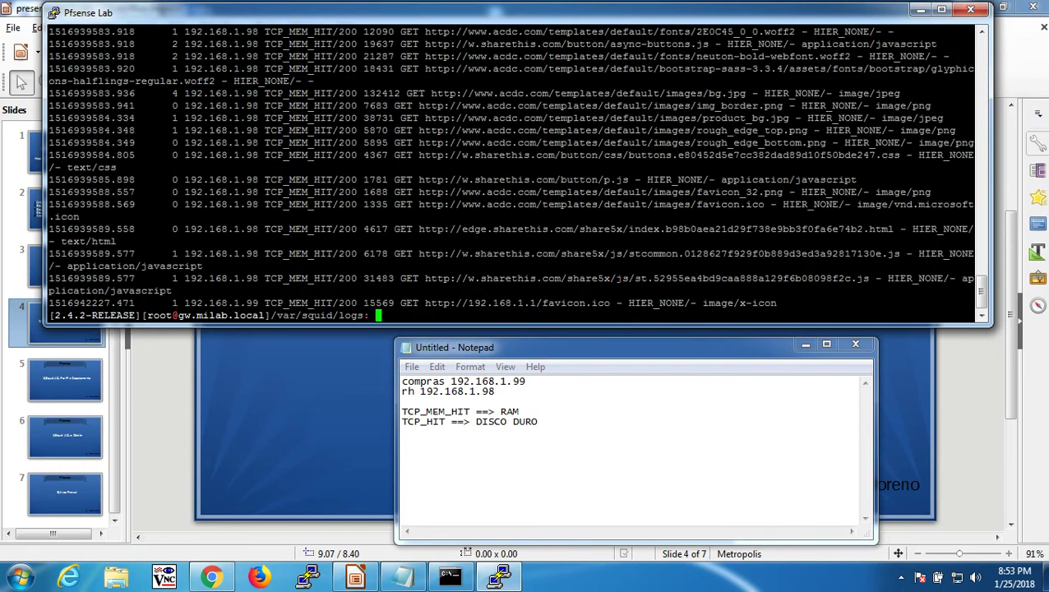
pyautogui.press('super+Up')
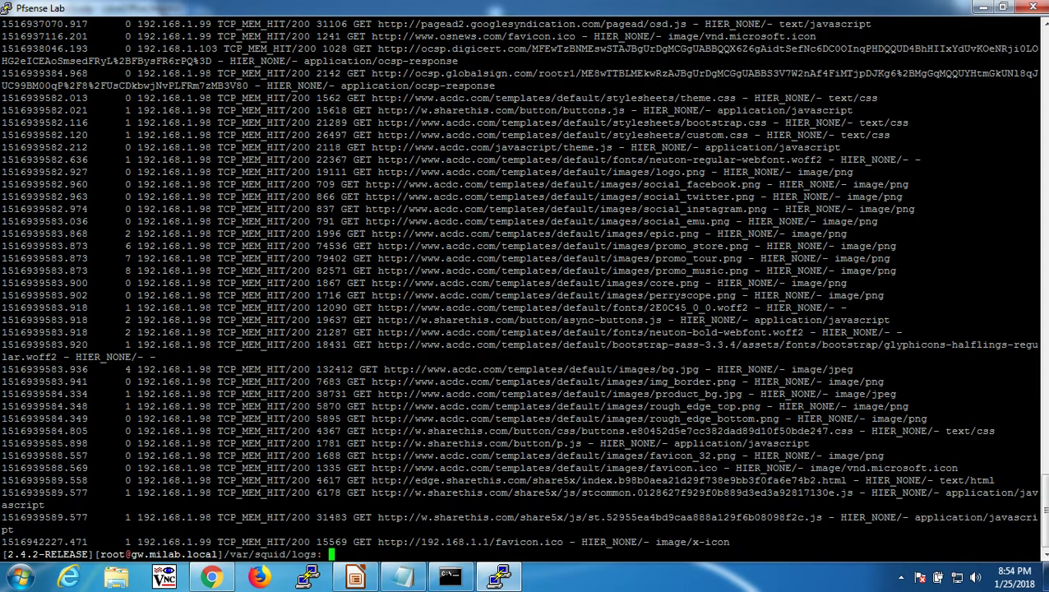
# Count the TCP_MEM_HIT lines (110), list the TCP_HIT lines, then return to the slide 4 presentation
pyautogui.write('grep TCP_MEM_HIT access.log | ')
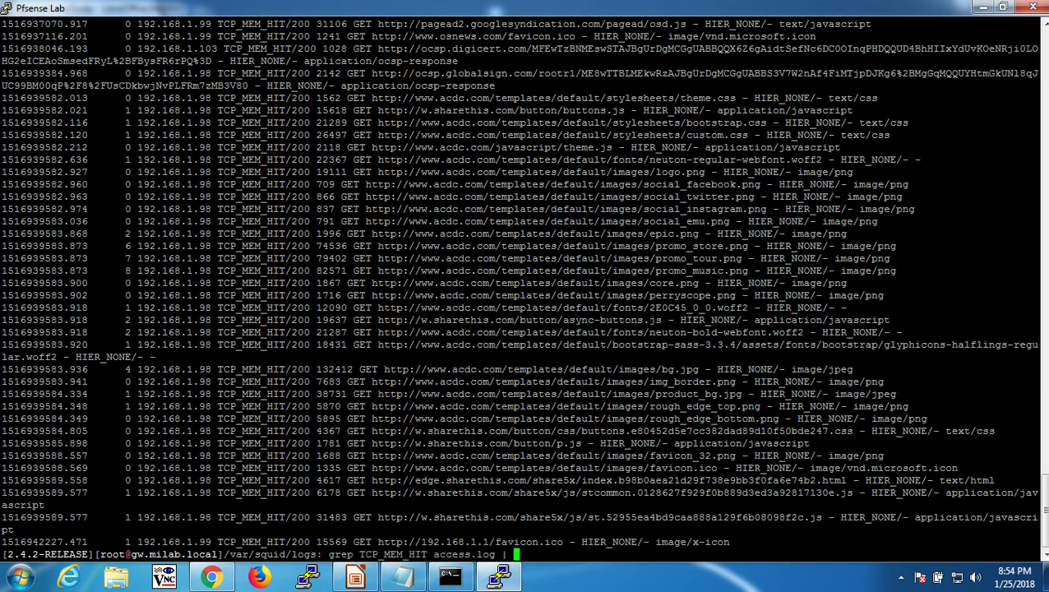
pyautogui.write('wc -l')
pyautogui.press('Return')
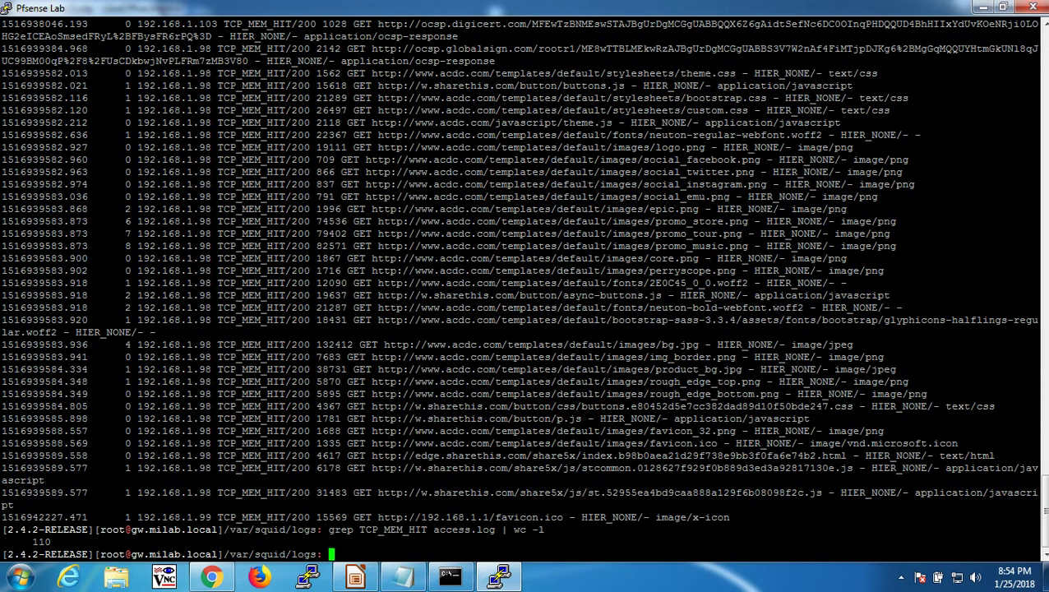
pyautogui.press('Up')
pyautogui.press('BackSpace')
pyautogui.press('BackSpace')
pyautogui.press('BackSpace')
pyautogui.press('BackSpace')
pyautogui.press('BackSpace')
pyautogui.press('BackSpace')
pyautogui.press('BackSpace')
pyautogui.press('BackSpace')
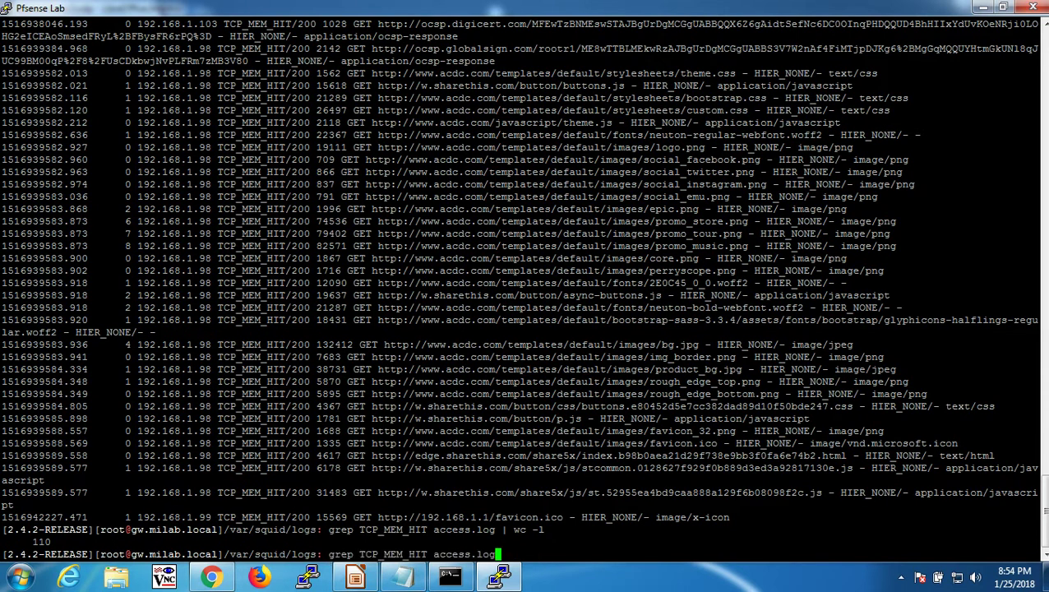
pyautogui.press('Left')
pyautogui.press('Left')
pyautogui.press('Left')
pyautogui.press('Left')
pyautogui.press('Left')
pyautogui.press('Left')
pyautogui.press('Left')
pyautogui.press('Left')
pyautogui.press('Left')
pyautogui.press('Left')
pyautogui.press('Left')
pyautogui.press('Left')
pyautogui.press('Left')
pyautogui.press('Left')
pyautogui.press('BackSpace')
pyautogui.press('BackSpace')
pyautogui.press('BackSpace')
pyautogui.press('BackSpace')
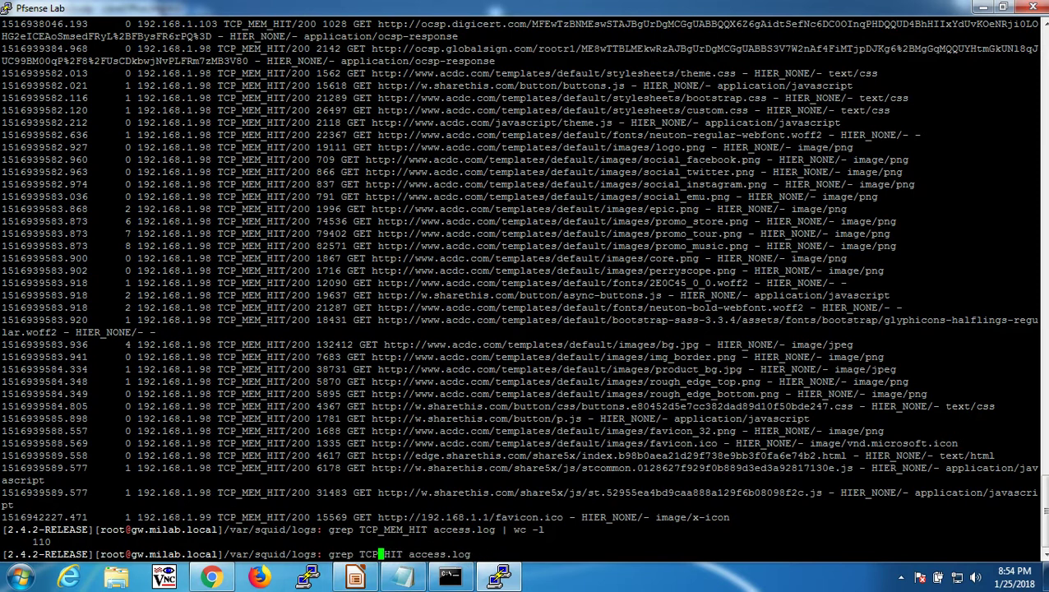
pyautogui.press('Right')
pyautogui.press('Right')
pyautogui.press('Right')
pyautogui.press('Right')
pyautogui.press('Right')
pyautogui.press('Right')
pyautogui.press('Right')
pyautogui.press('Right')
pyautogui.press('Right')
pyautogui.press('Right')
pyautogui.press('Right')
pyautogui.press('Right')
pyautogui.press('Right')
pyautogui.press('Right')
pyautogui.press('Return')
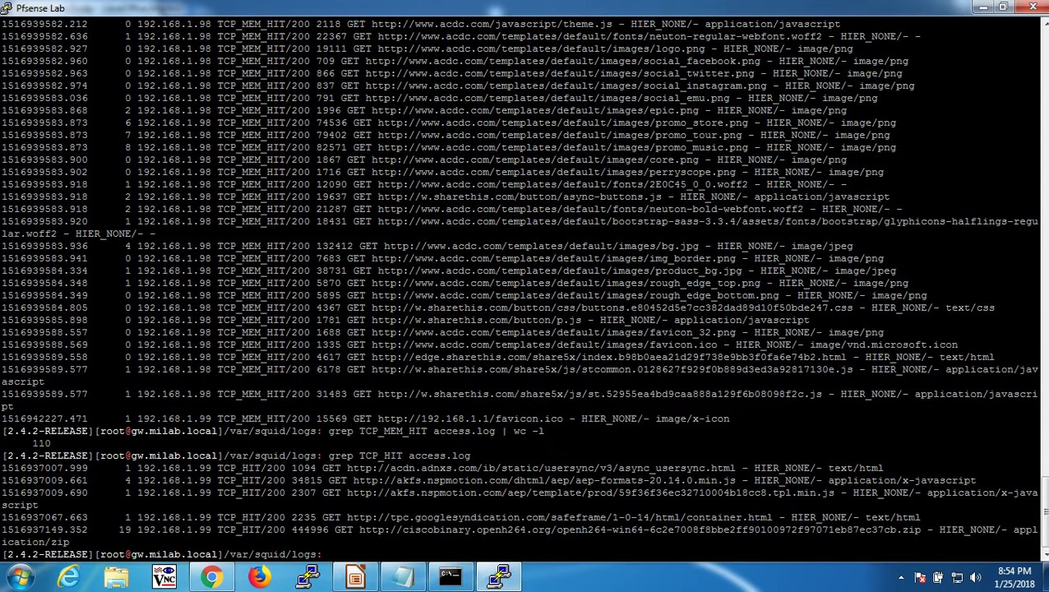
pyautogui.hotkey('alt', 'Tab')
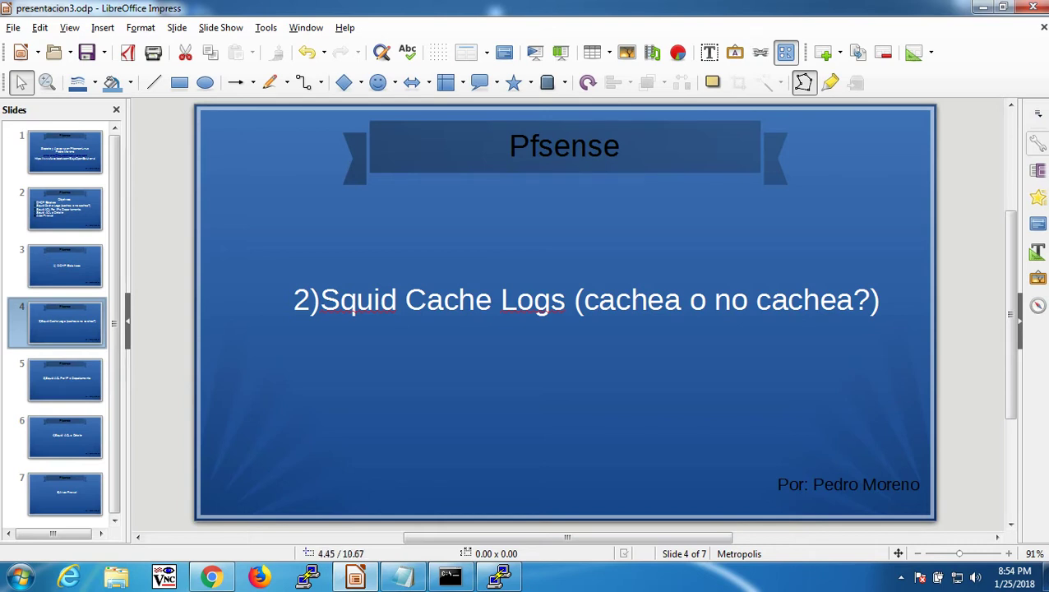
# Show slide 5 'Squid ACL Por IP x Departamento' with the Notepad notes over it
pyautogui.click(65, 380)
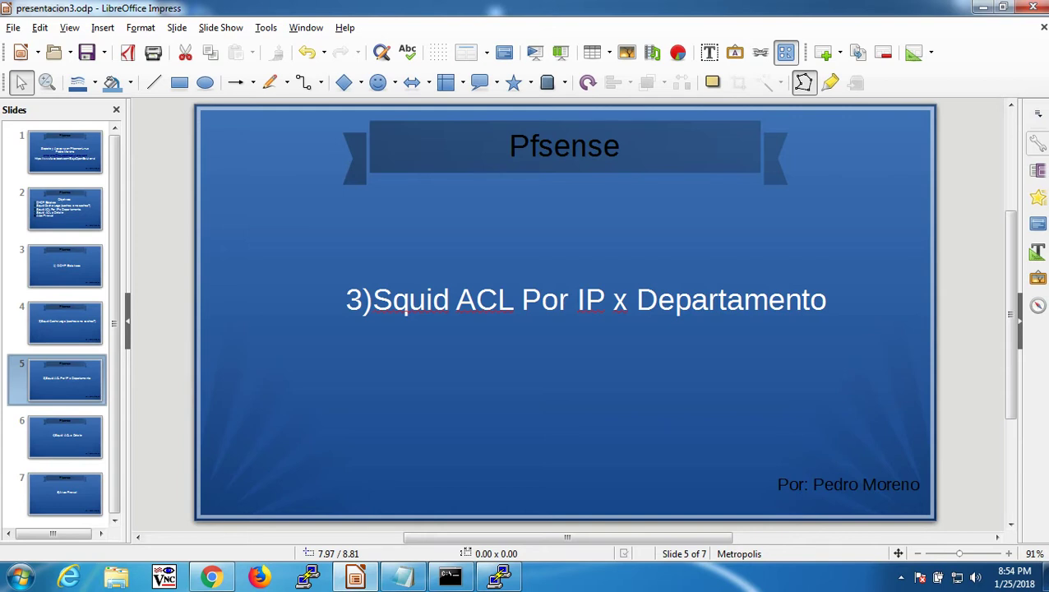
pyautogui.click(403, 577)
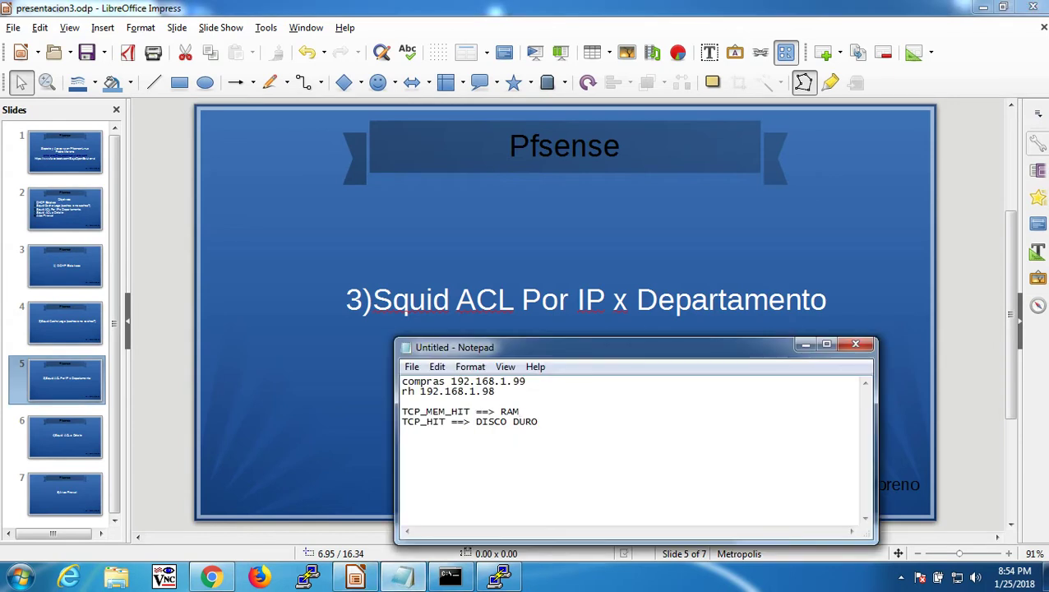
pyautogui.moveTo(493, 344); pyautogui.dragTo(415, 334)
# Add the lines 'acl COMPRAS' and 'acl RH' at the end of the notes
pyautogui.press('Up')
pyautogui.press('Up')
pyautogui.press('Up')
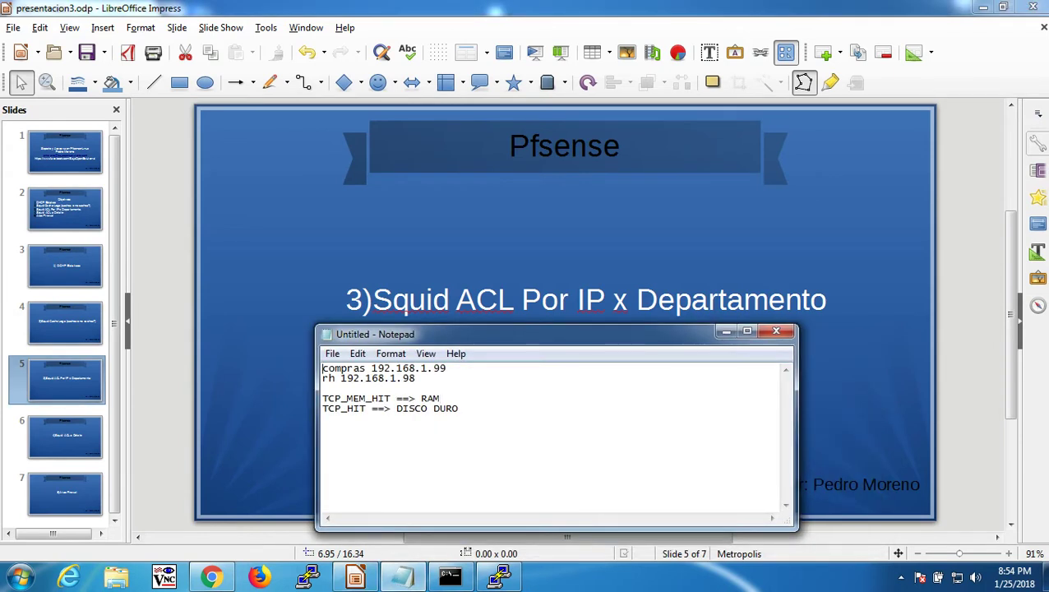
pyautogui.press('Right')
pyautogui.press('Down')
pyautogui.press('Down')
pyautogui.press('Down')
pyautogui.press('Down')
pyautogui.press('Right')
pyautogui.press('Right')
pyautogui.press('Right')
pyautogui.press('Right')
pyautogui.press('Right')
pyautogui.press('Right')
pyautogui.press('Right')
pyautogui.press('Right')
pyautogui.press('Right')
pyautogui.press('Right')
pyautogui.press('Right')
pyautogui.press('Right')
pyautogui.press('Right')
pyautogui.press('Right')
pyautogui.press('Right')
pyautogui.press('Right')
pyautogui.press('Right')
pyautogui.press('Right')
pyautogui.press('Right')
pyautogui.press('Right')
pyautogui.write('acl COMPRAS')
pyautogui.press('Return')
pyautogui.write('acl RH')
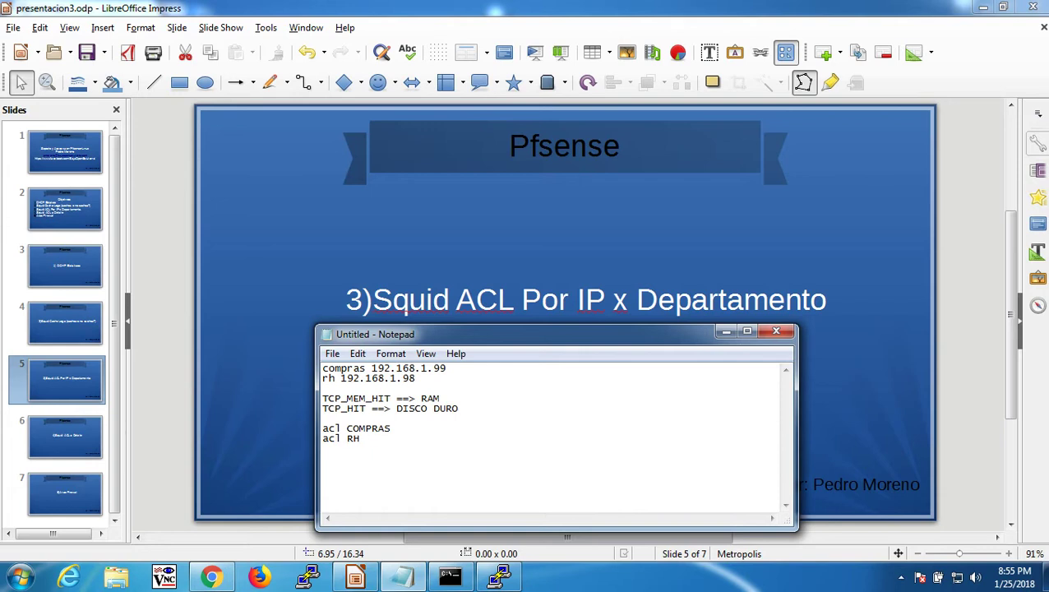
# Open the Squid Proxy Server settings page in the pfSense web interface
pyautogui.hotkey('alt', 'Tab')
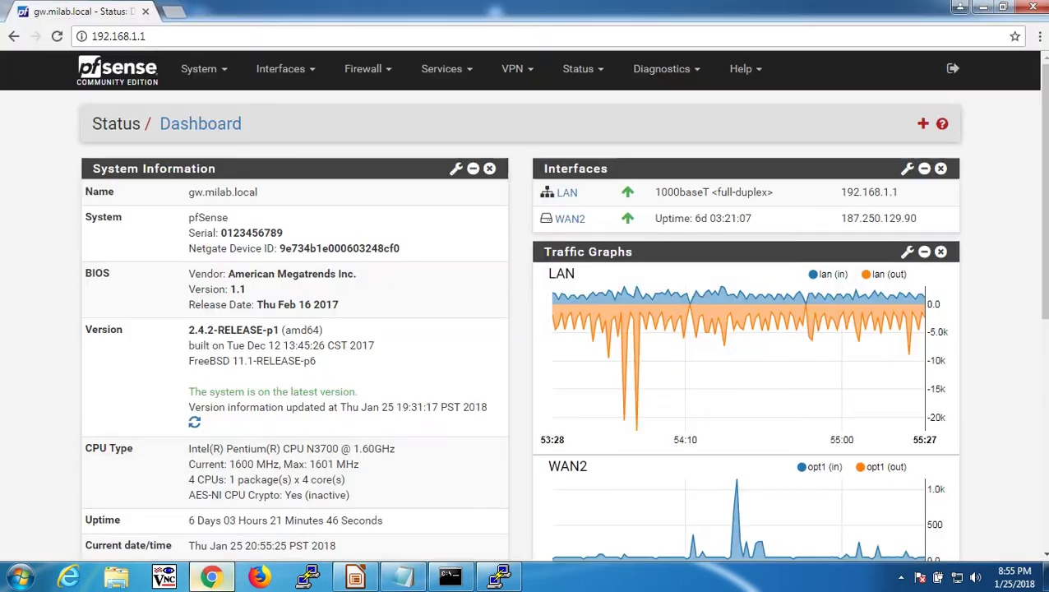
pyautogui.click(441, 68)
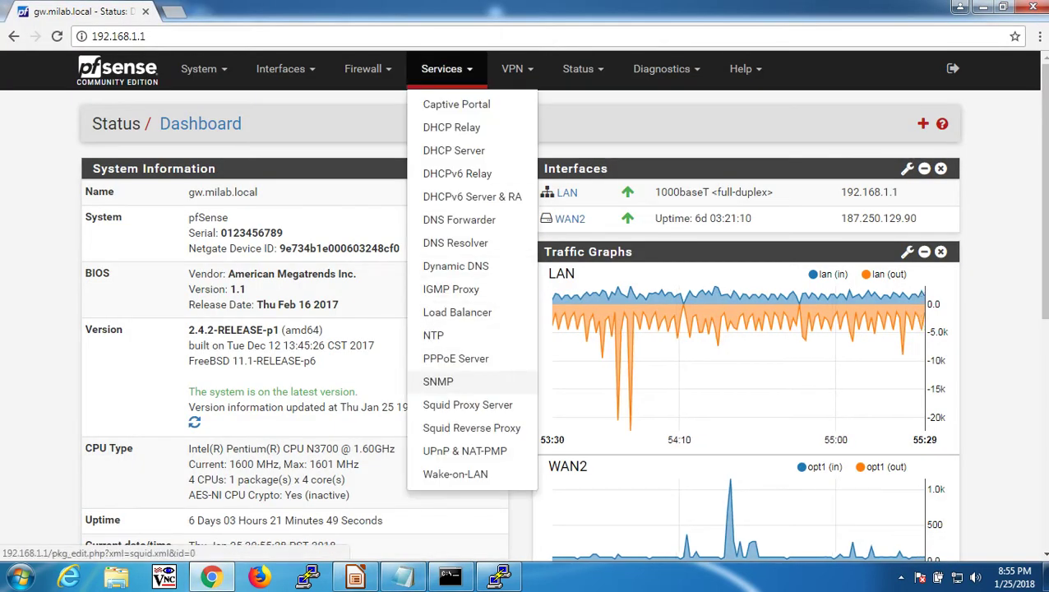
pyautogui.click(445, 403)
pyautogui.scroll(-20, 525, 304)
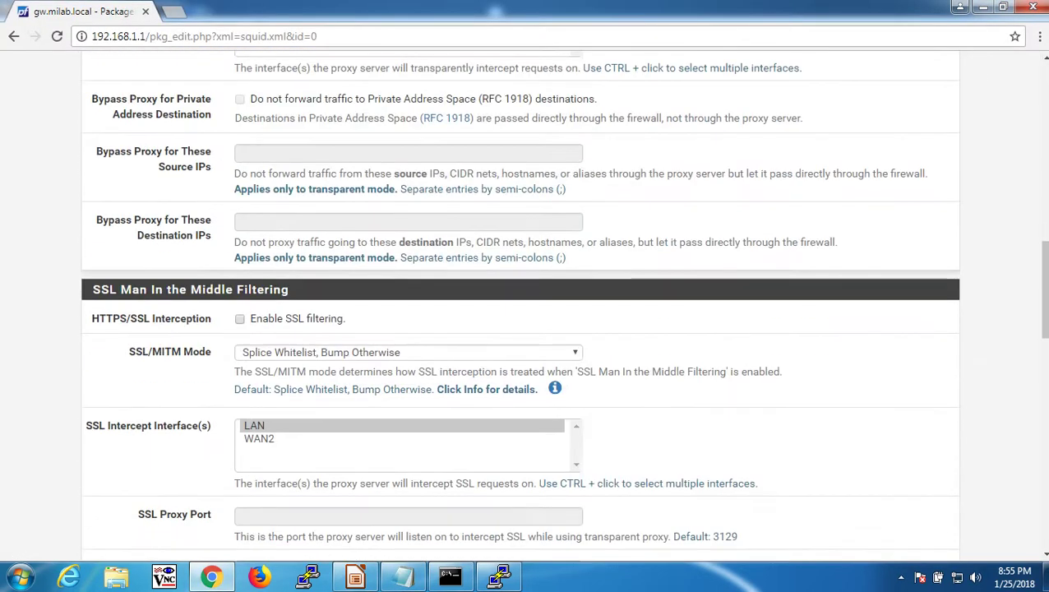
pyautogui.scroll(6, 525, 304)
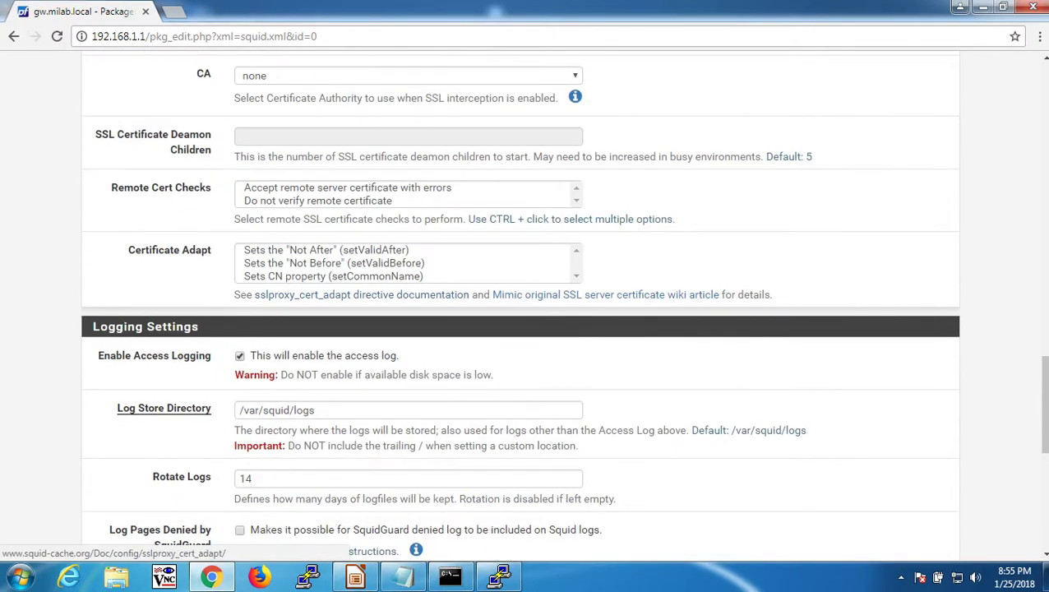
# Review the General settings, highlighting 'Allow Users on Interface', then return to the PuTTY session
pyautogui.click(403, 576)
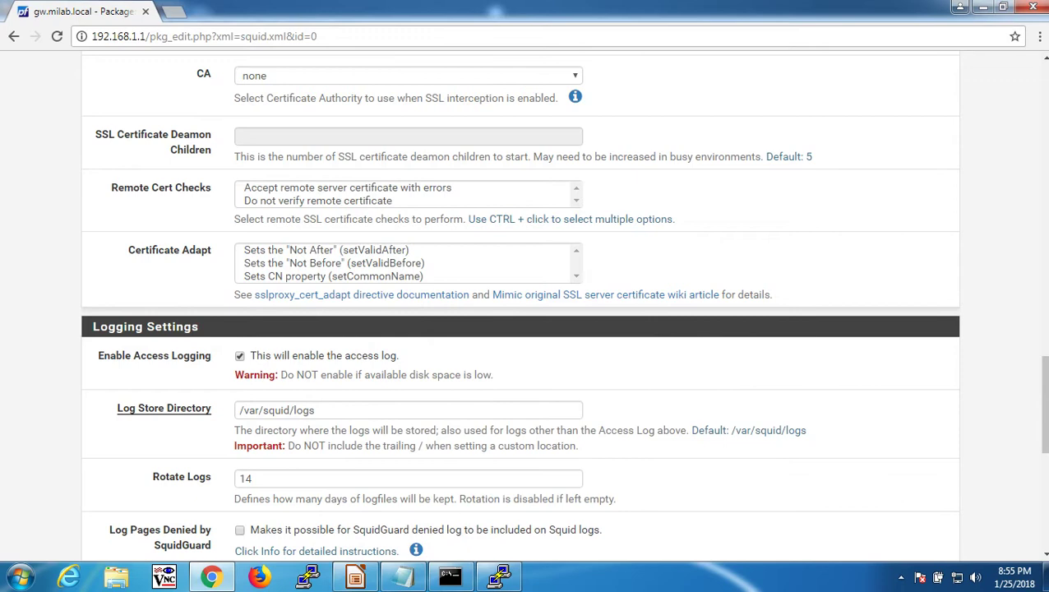
pyautogui.scroll(3, 525, 304)
pyautogui.scroll(-8, 525, 305)
pyautogui.scroll(12, 524, 304)
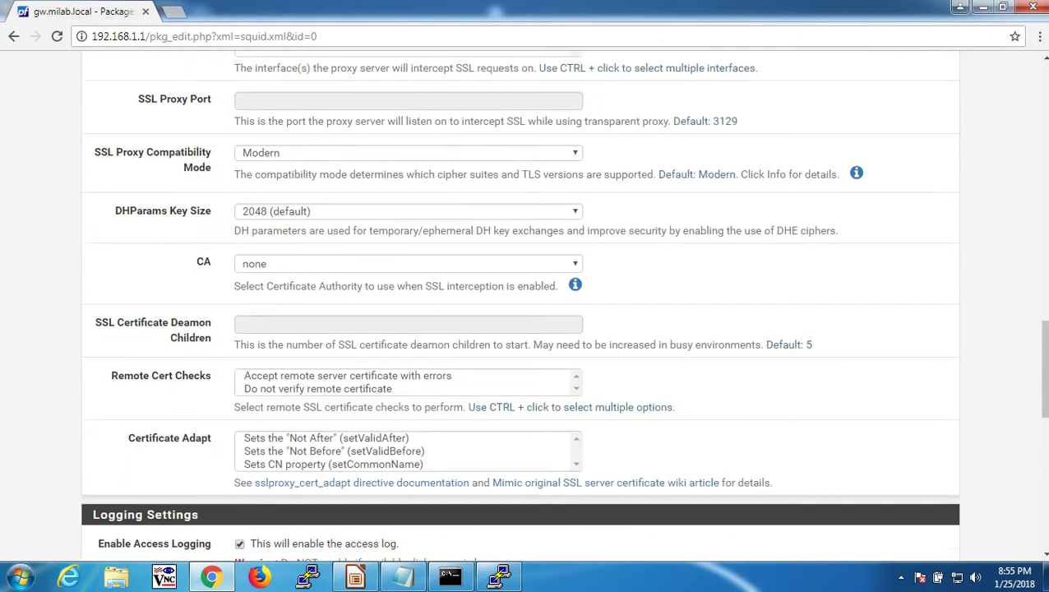
pyautogui.scroll(10, 525, 304)
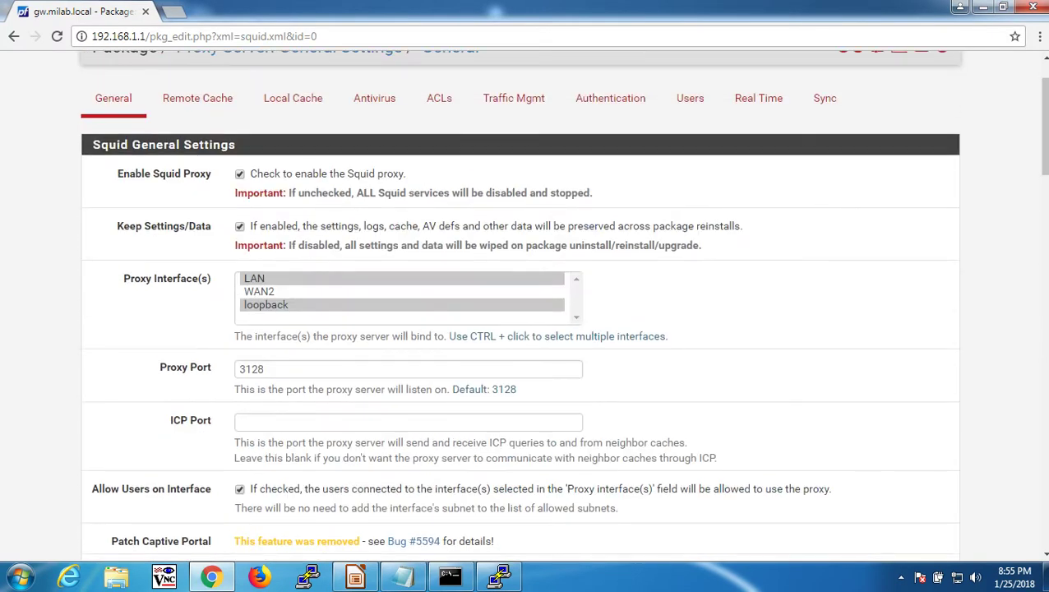
pyautogui.scroll(-5, 525, 305)
pyautogui.scroll(2, 525, 304)
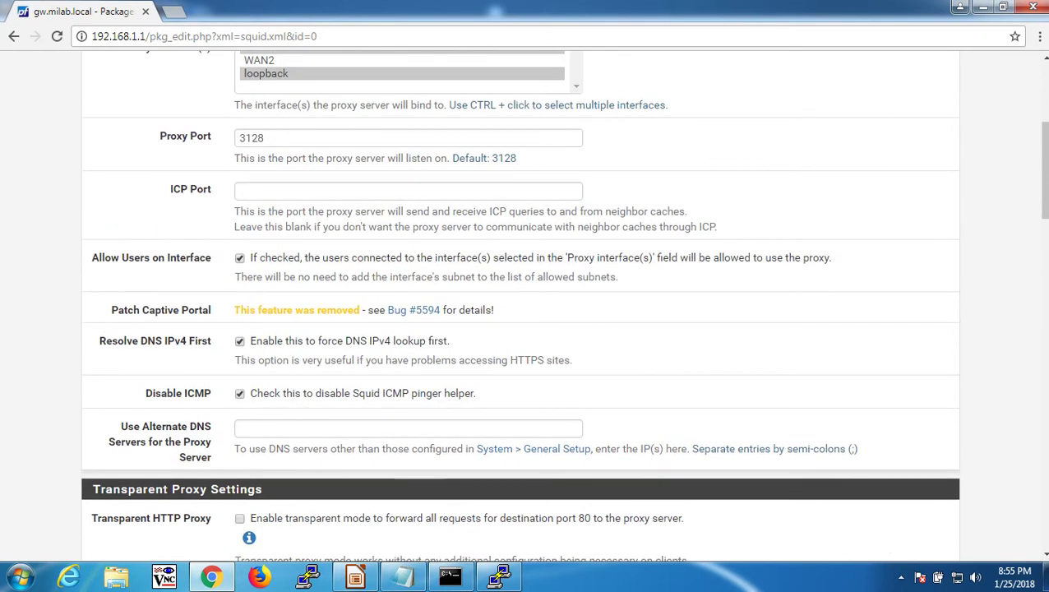
pyautogui.moveTo(91, 258); pyautogui.dragTo(211, 258)
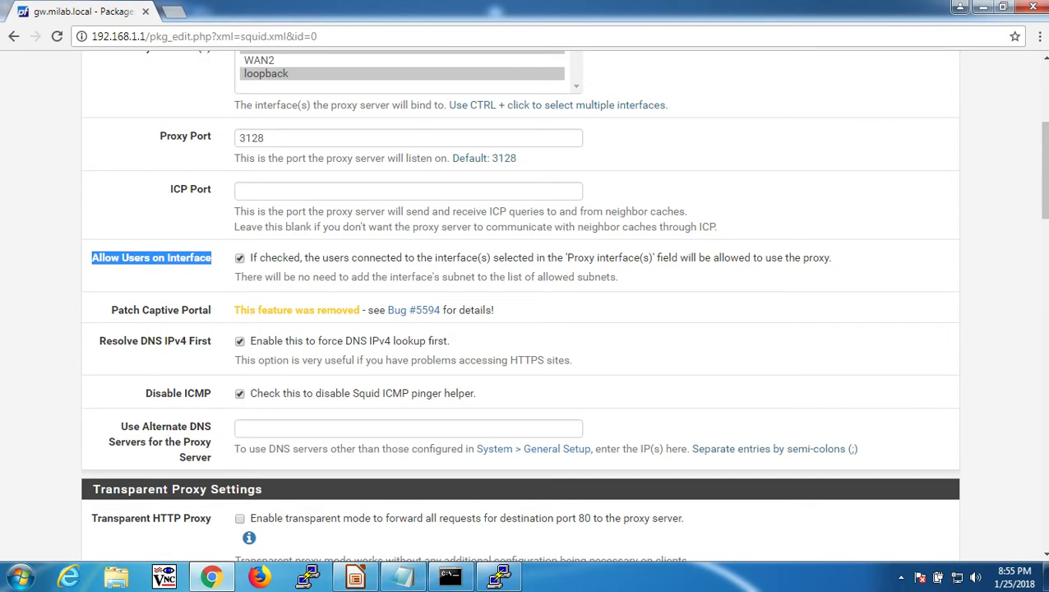
pyautogui.hotkey('alt', 'Tab')
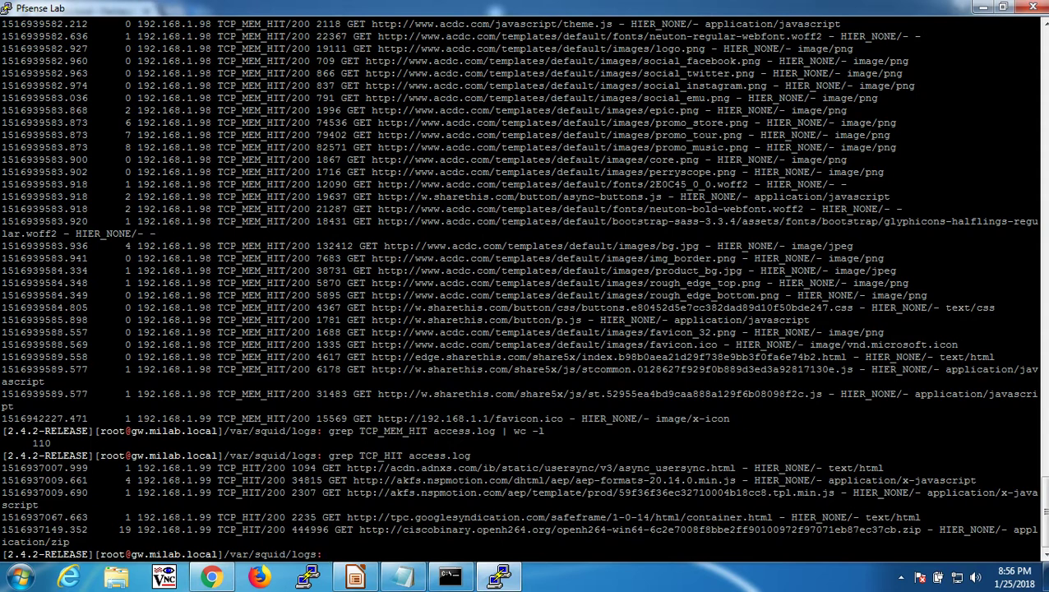
pyautogui.write('ee /usr/local/etc/sq')
pyautogui.press('Tab')
pyautogui.write('s')
pyautogui.press('Tab')
pyautogui.write('uid')
pyautogui.press('BackSpace')
pyautogui.press('BackSpace')
pyautogui.press('BackSpace')
pyautogui.write('.con')
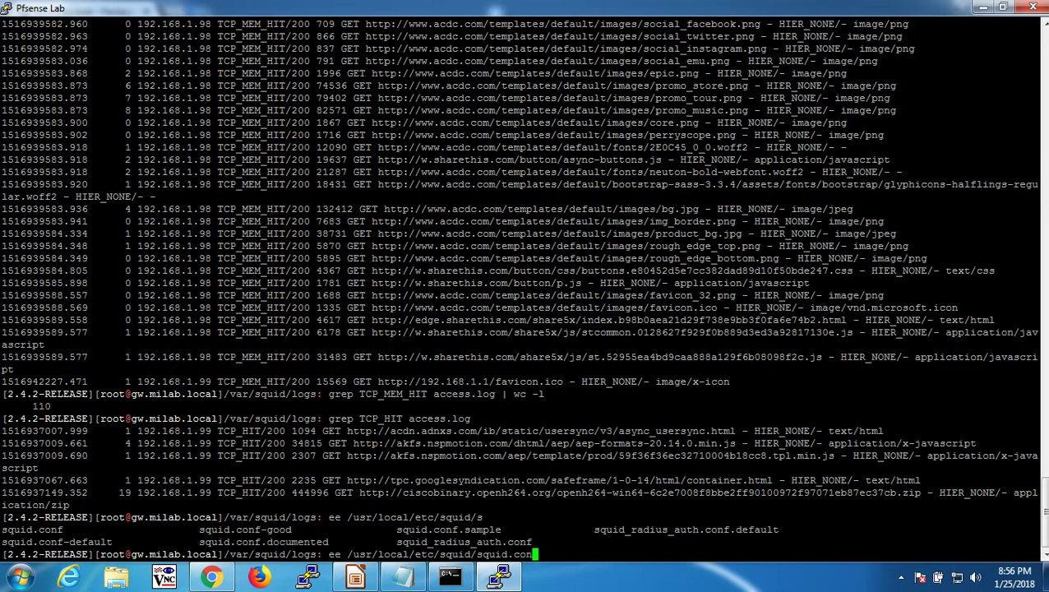
pyautogui.write('f')
pyautogui.press('Return')
pyautogui.click(4, 481)
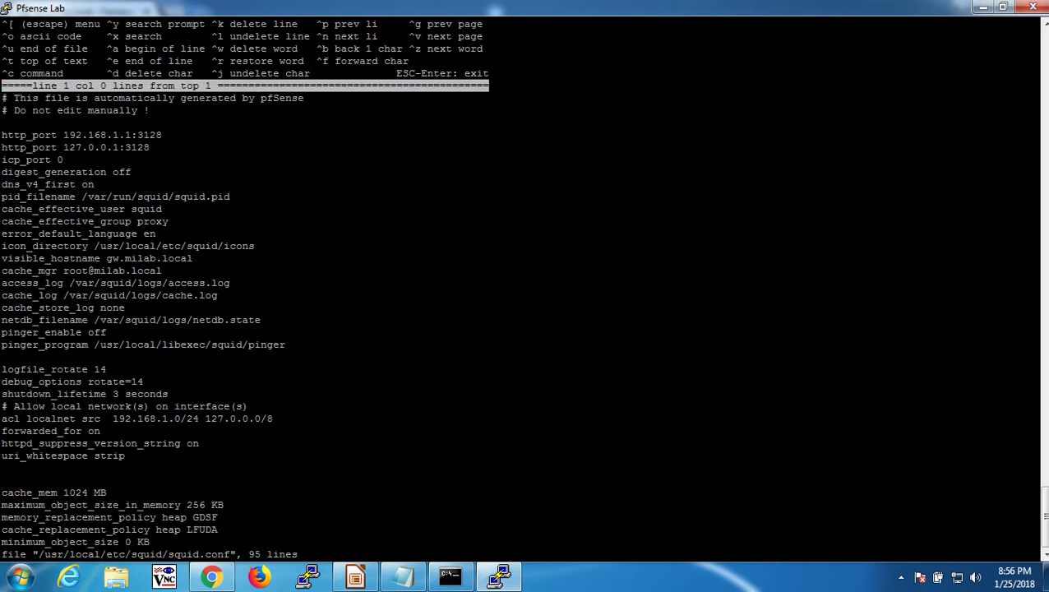
pyautogui.press('pagedown')
pyautogui.press('pagedown')
pyautogui.press('Up')
pyautogui.press('Up')
pyautogui.press('Up')
pyautogui.press('Up')
pyautogui.press('Up')
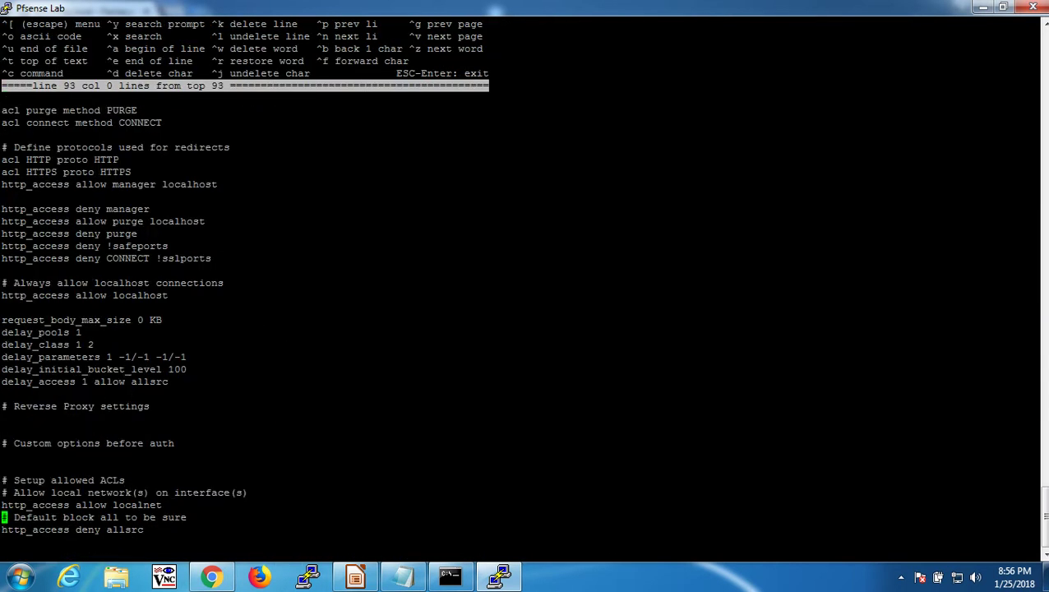
pyautogui.press('Up')
pyautogui.press('Up')
pyautogui.press('Up')
pyautogui.press('Up')
pyautogui.press('Up')
pyautogui.press('Up')
pyautogui.press('Up')
pyautogui.press('Up')
pyautogui.press('Up')
pyautogui.press('Up')
pyautogui.press('Up')
pyautogui.press('Up')
pyautogui.press('Up')
pyautogui.press('Up')
pyautogui.press('Up')
pyautogui.press('Up')
pyautogui.press('Up')
pyautogui.press('Up')
pyautogui.press('Up')
pyautogui.press('Up')
pyautogui.press('Up')
pyautogui.press('Up')
pyautogui.press('Up')
pyautogui.press('Up')
pyautogui.press('Up')
pyautogui.press('Down')
pyautogui.press('Down')
pyautogui.press('Down')
pyautogui.press('Down')
pyautogui.press('Down')
pyautogui.press('Down')
pyautogui.press('Down')
pyautogui.press('Down')
pyautogui.press('Down')
pyautogui.press('Down')
pyautogui.press('Down')
pyautogui.press('Down')
pyautogui.press('Down')
pyautogui.press('Down')
pyautogui.press('Down')
pyautogui.press('Down')
pyautogui.press('Down')
pyautogui.press('Down')
pyautogui.press('Down')
pyautogui.press('Down')
pyautogui.press('Down')
pyautogui.press('Down')
pyautogui.press('Down')
pyautogui.press('Down')
pyautogui.press('Down')
pyautogui.press('Down')
pyautogui.press('Down')
pyautogui.press('Right')
pyautogui.press('Right')
pyautogui.press('Right')
pyautogui.press('Right')
pyautogui.press('Right')
pyautogui.press('Right')
pyautogui.press('Right')
pyautogui.press('Right')
pyautogui.press('Right')
pyautogui.press('Right')
pyautogui.press('Right')
pyautogui.press('Right')
pyautogui.press('Right')
pyautogui.press('Right')
pyautogui.press('Right')
pyautogui.press('Right')
pyautogui.press('Right')
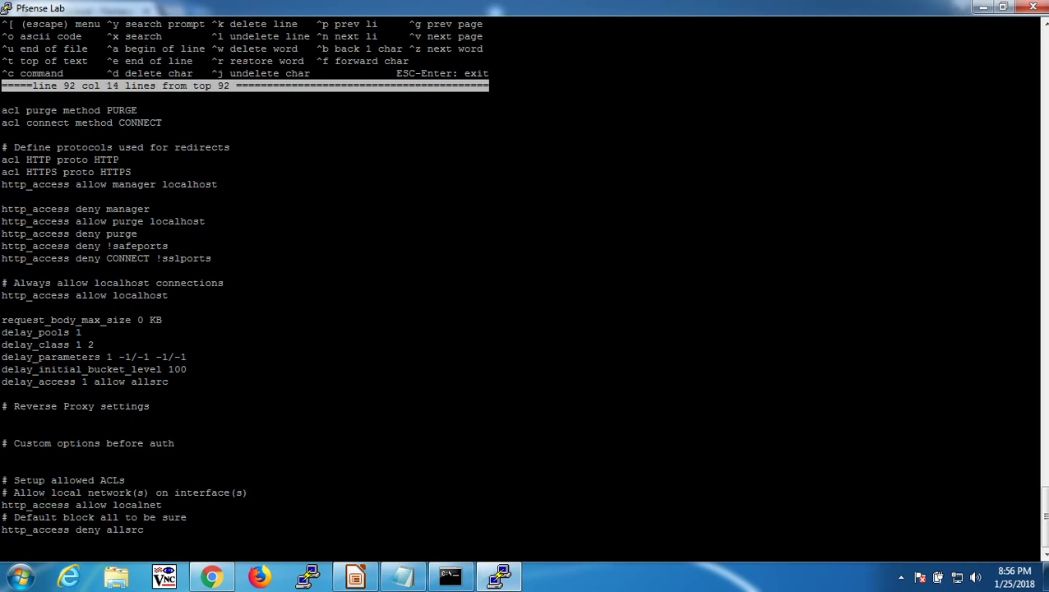
pyautogui.press('Right')
pyautogui.press('Right')
pyautogui.press('Right')
pyautogui.press('Right')
pyautogui.press('Right')
pyautogui.press('Right')
pyautogui.press('Right')
pyautogui.press('Right')
pyautogui.press('Right')
pyautogui.press('Down')
pyautogui.press('Down')
pyautogui.press('Left')
pyautogui.press('Left')
pyautogui.press('Left')
pyautogui.press('Left')
pyautogui.press('Left')
pyautogui.press('Left')
pyautogui.press('Left')
pyautogui.press('Right')
pyautogui.press('Right')
pyautogui.press('Right')
pyautogui.press('Right')
pyautogui.press('Right')
pyautogui.press('Right')
pyautogui.press('Right')
pyautogui.press('Right')
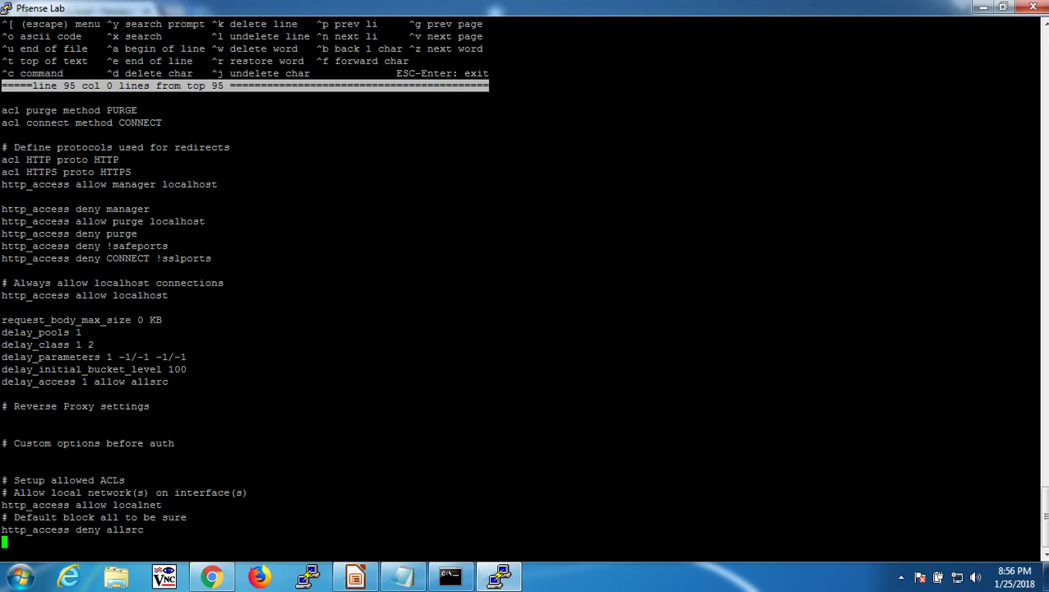
# Move to the http_access allow localnet line, then exit ee unchanged to the /var/squid/logs prompt
pyautogui.press('Up')
pyautogui.press('Up')
pyautogui.press('Up')
pyautogui.press('Right')
pyautogui.press('Right')
pyautogui.press('Right')
pyautogui.press('Right')
pyautogui.press('Right')
pyautogui.press('Right')
pyautogui.press('Right')
pyautogui.press('Right')
pyautogui.press('Right')
pyautogui.press('Right')
pyautogui.press('Right')
pyautogui.press('Right')
pyautogui.press('Right')
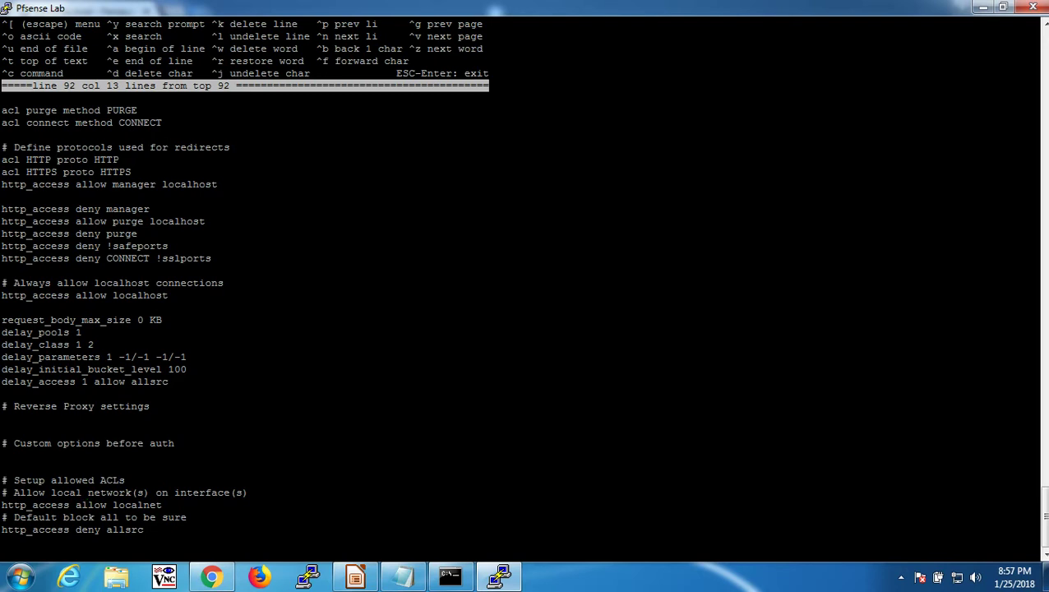
pyautogui.press('Escape')
pyautogui.press('Return')
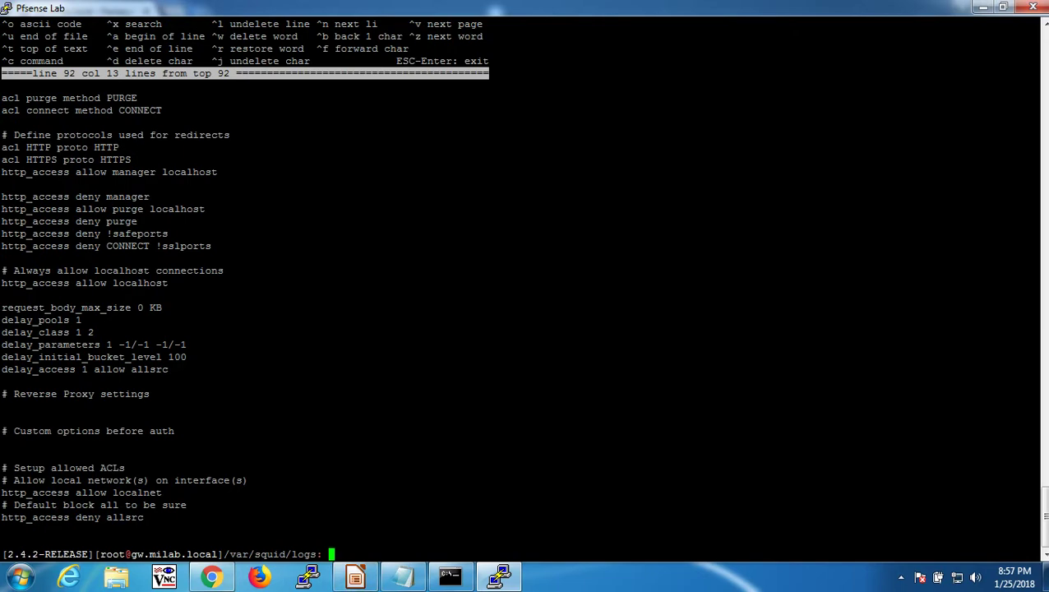
# Restore the terminal beside the acl notes and change into /var/squid/acl
pyautogui.hotkey('alt', 'Tab')
pyautogui.scroll(-15, 522, 321)
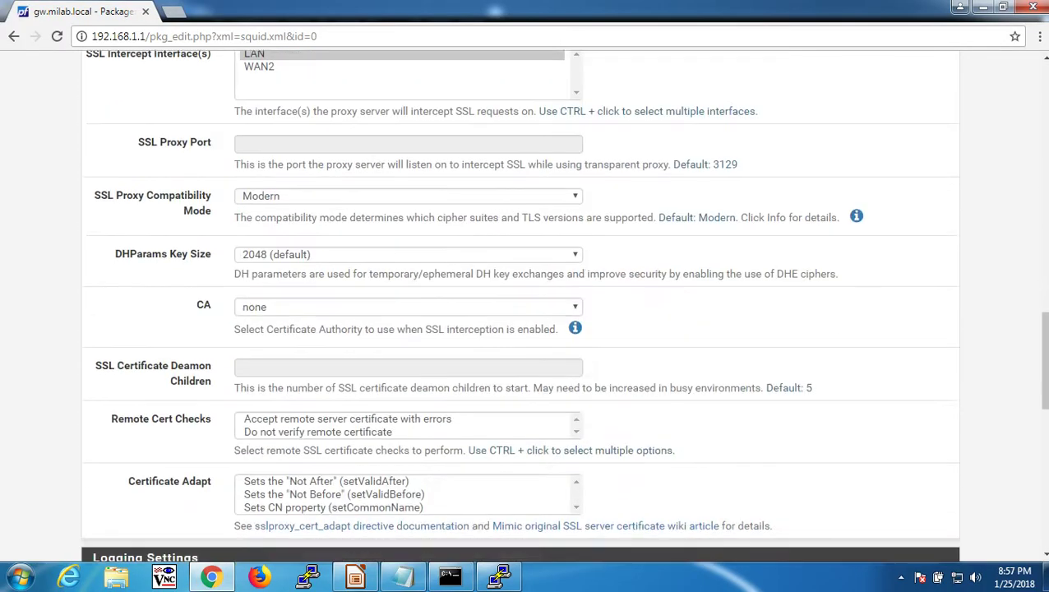
pyautogui.hotkey('alt', 'Tab')
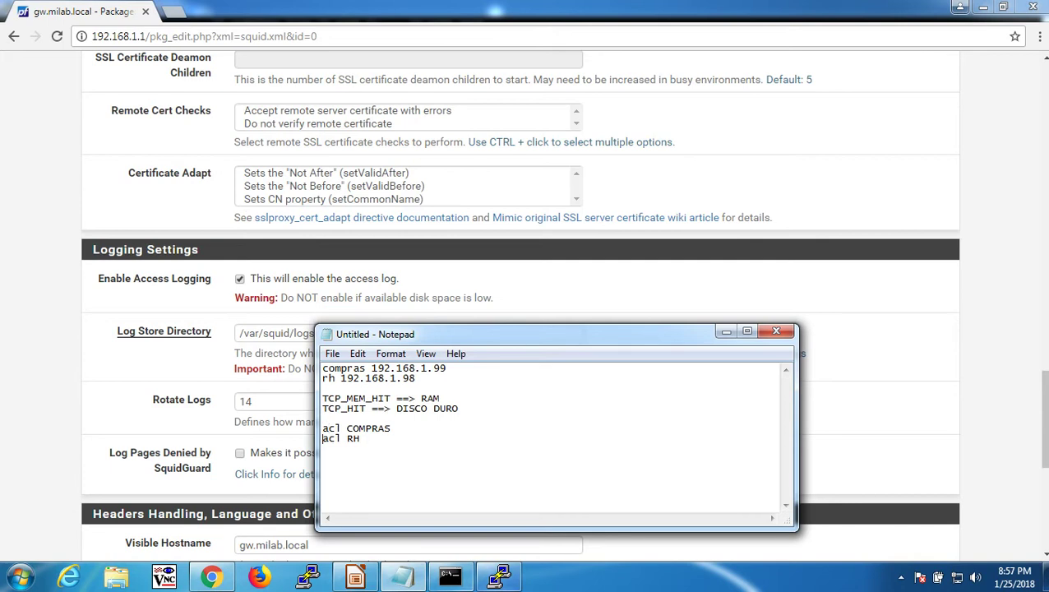
pyautogui.hotkey('alt', 'Tab')
pyautogui.press('super+Down')
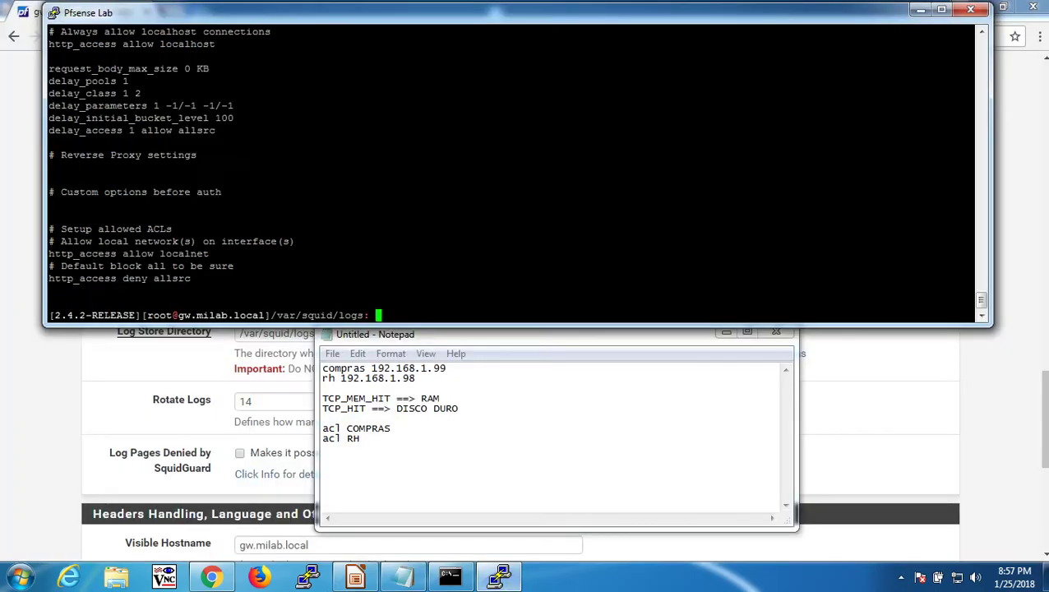
pyautogui.write('cd ')
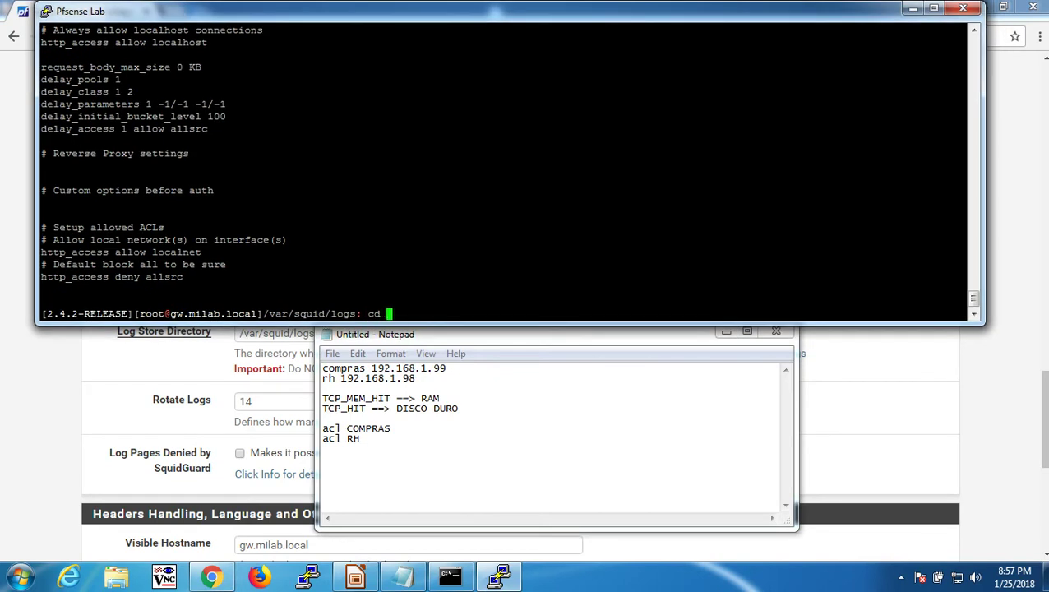
pyautogui.write('/var/squid/a')
pyautogui.write('cl/1')
pyautogui.press('Return')
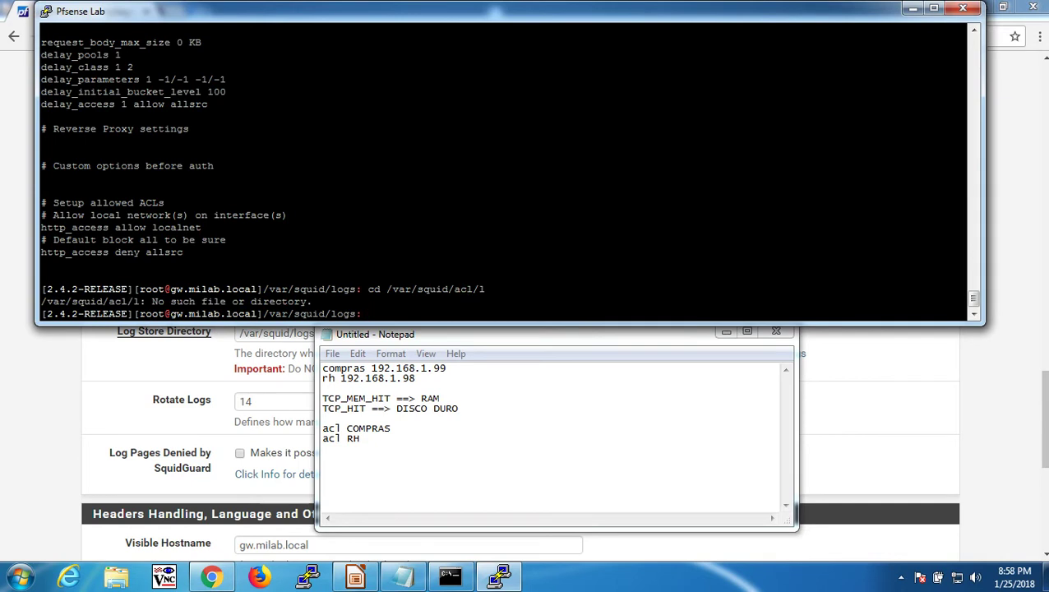
pyautogui.press('Up')
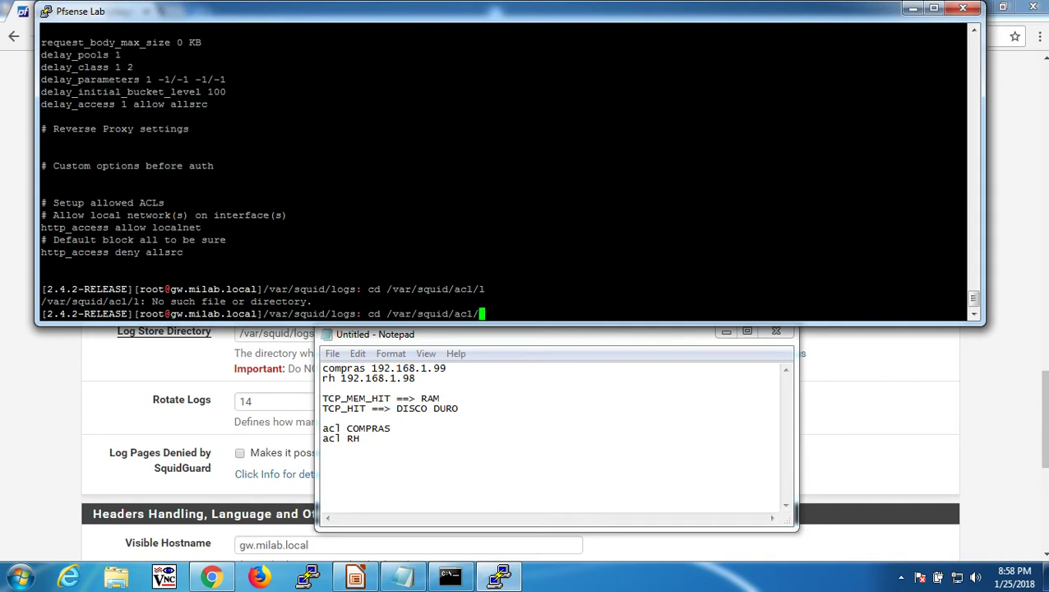
pyautogui.press('BackSpace')
pyautogui.press('Return')
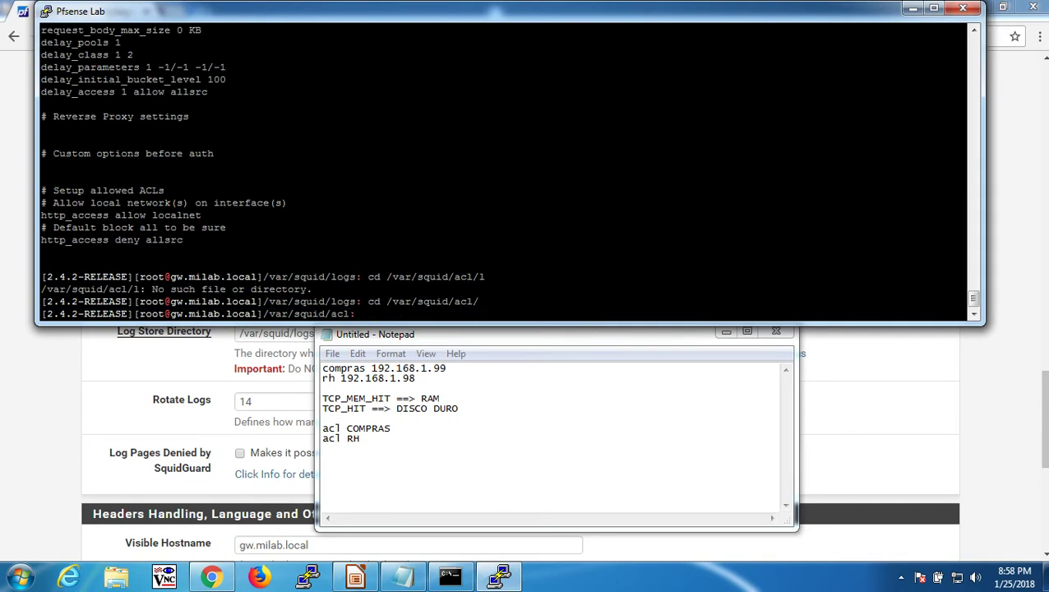
# Create compras_ip.acl in ee containing 192.168.1.99 and save it
pyautogui.write('ee compras_ip.acl')
pyautogui.press('Return')
pyautogui.write('192.168.1.99')
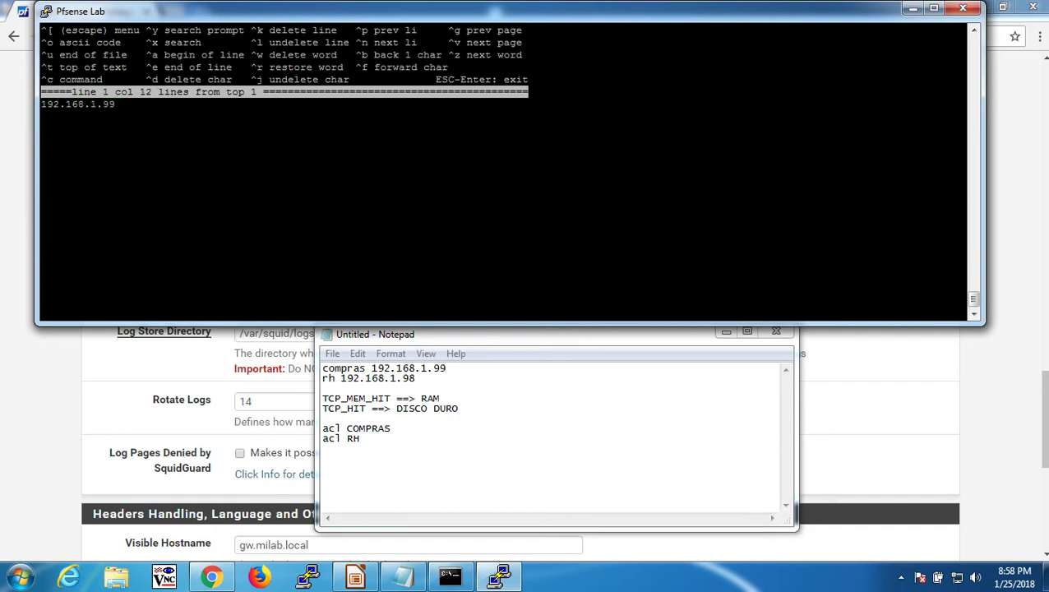
pyautogui.press('Escape')
pyautogui.press('Return')
# Create rh_ip.acl containing 192.168.1.98 and save it
pyautogui.press('Up')
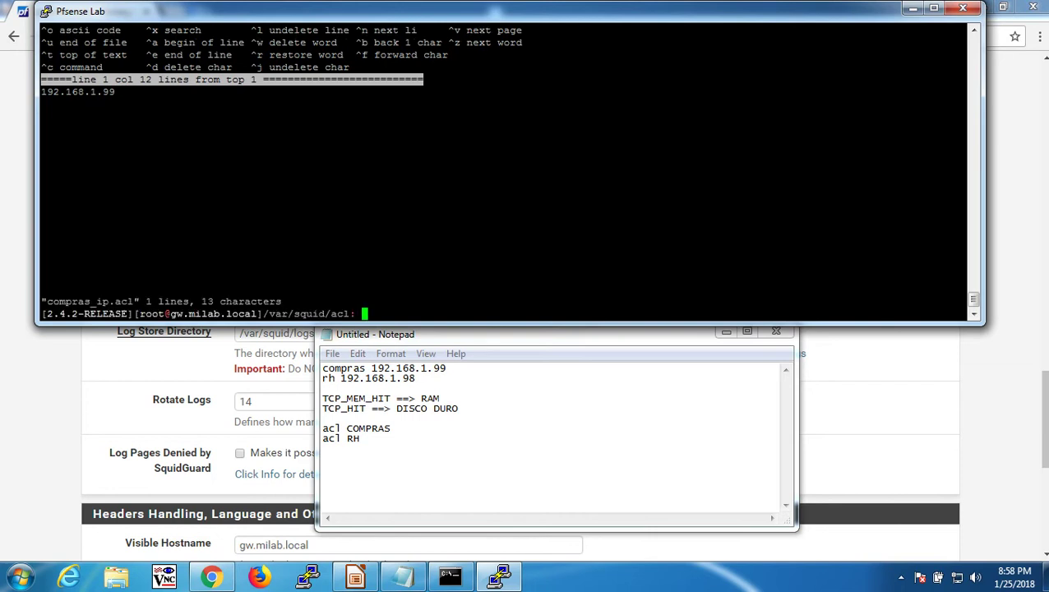
pyautogui.press('Left')
pyautogui.press('Left')
pyautogui.press('Left')
pyautogui.press('Left')
pyautogui.press('Left')
pyautogui.press('Left')
pyautogui.press('Left')
pyautogui.press('BackSpace')
pyautogui.press('BackSpace')
pyautogui.press('BackSpace')
pyautogui.press('BackSpace')
pyautogui.press('BackSpace')
pyautogui.press('BackSpace')
pyautogui.press('BackSpace')
pyautogui.write('rh')
pyautogui.press('Return')
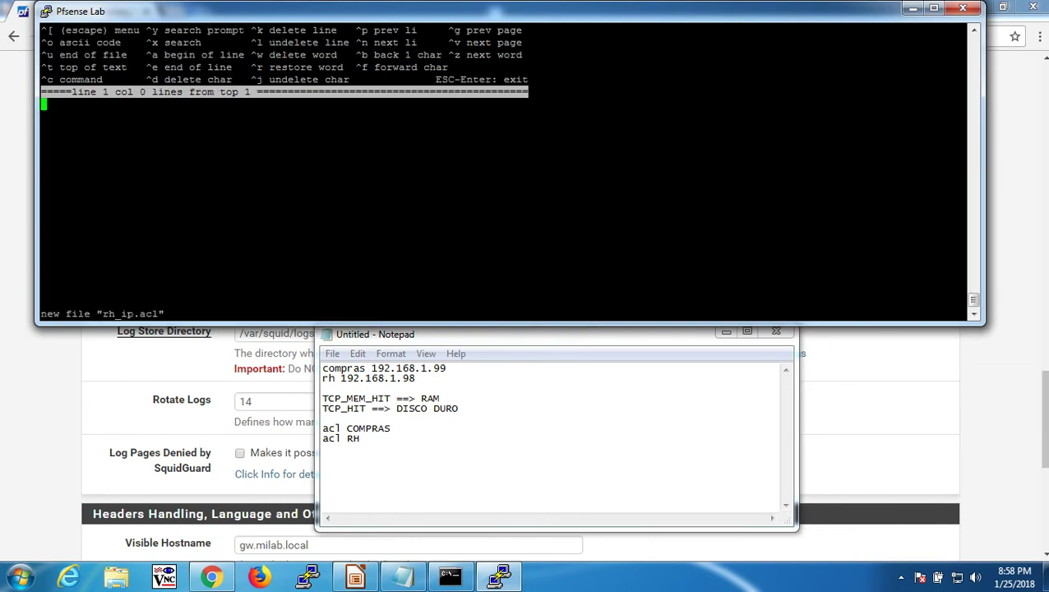
pyautogui.write('192.168.1.98')
pyautogui.press('Escape')
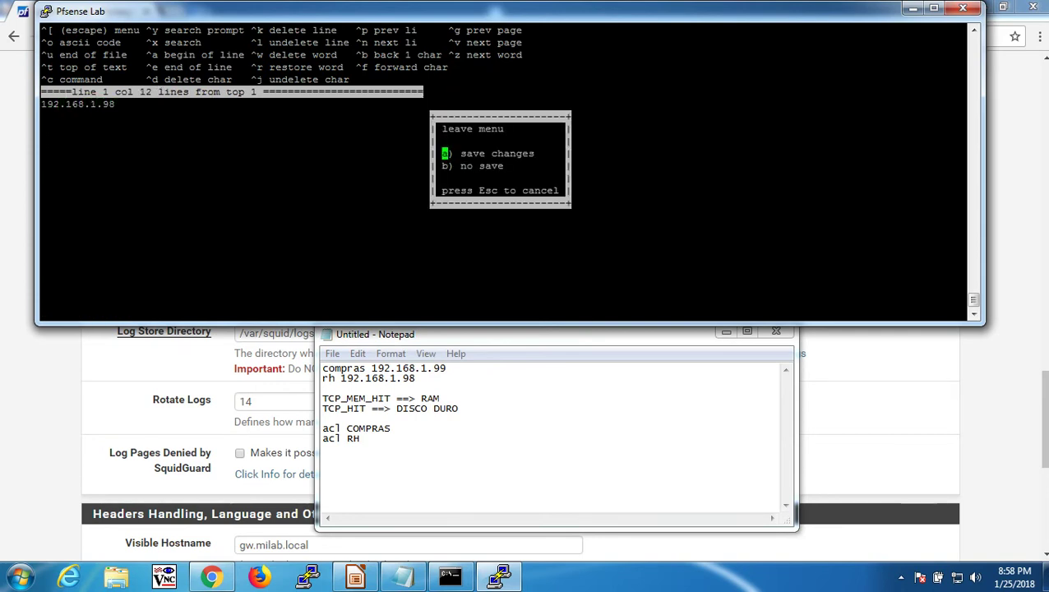
pyautogui.press('Return')
# Verify with 'ls -l' and cat the contents of compras_ip.acl and rh_ip.acl
pyautogui.write('ls -l')
pyautogui.press('Return')
pyautogui.write('cat co')
pyautogui.press('Tab')
pyautogui.press('Return')
pyautogui.press('Up')
pyautogui.press('BackSpace')
pyautogui.press('BackSpace')
pyautogui.press('BackSpace')
pyautogui.press('BackSpace')
pyautogui.press('BackSpace')
pyautogui.press('BackSpace')
pyautogui.press('BackSpace')
pyautogui.press('BackSpace')
pyautogui.press('BackSpace')
pyautogui.press('BackSpace')
pyautogui.press('BackSpace')
pyautogui.press('BackSpace')
pyautogui.press('BackSpace')
pyautogui.press('BackSpace')
pyautogui.write('r')
pyautogui.press('Tab')
pyautogui.press('Return')
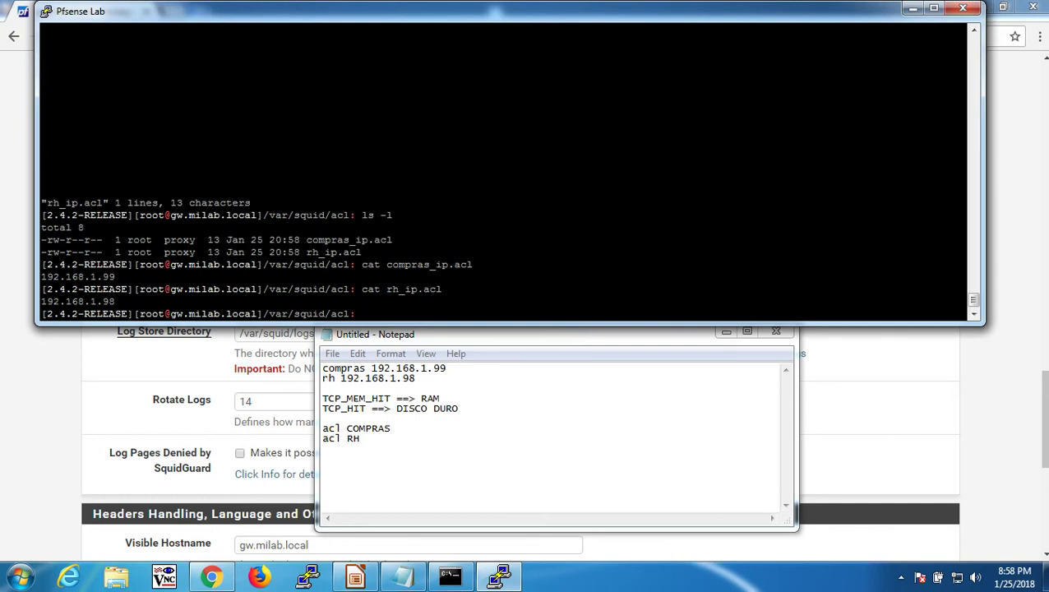
# Append src "/var/squid/acl/compras_ip.acl" to the acl COMPRAS line, copying the path from PuTTY
pyautogui.click(391, 429)
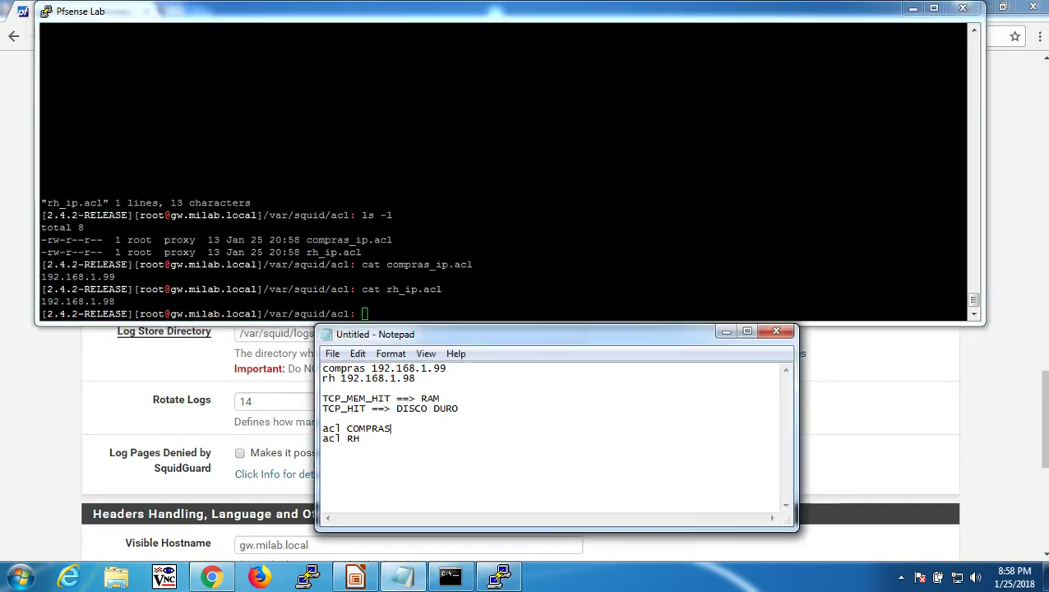
pyautogui.write('src ""')
pyautogui.press('Left')
pyautogui.write('/var')
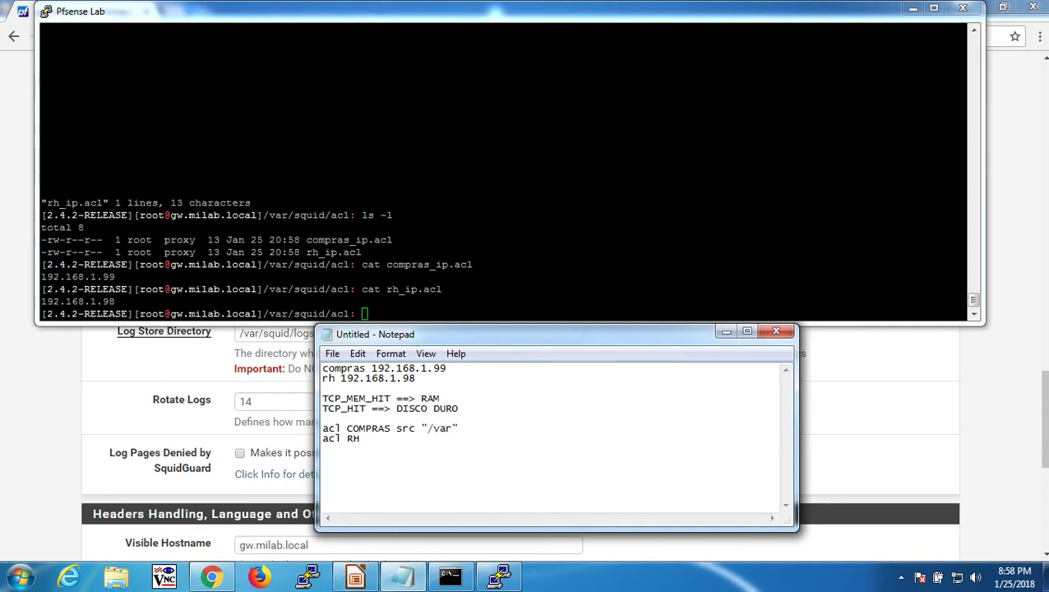
pyautogui.moveTo(263, 313); pyautogui.dragTo(350, 313)
pyautogui.click(366, 439)
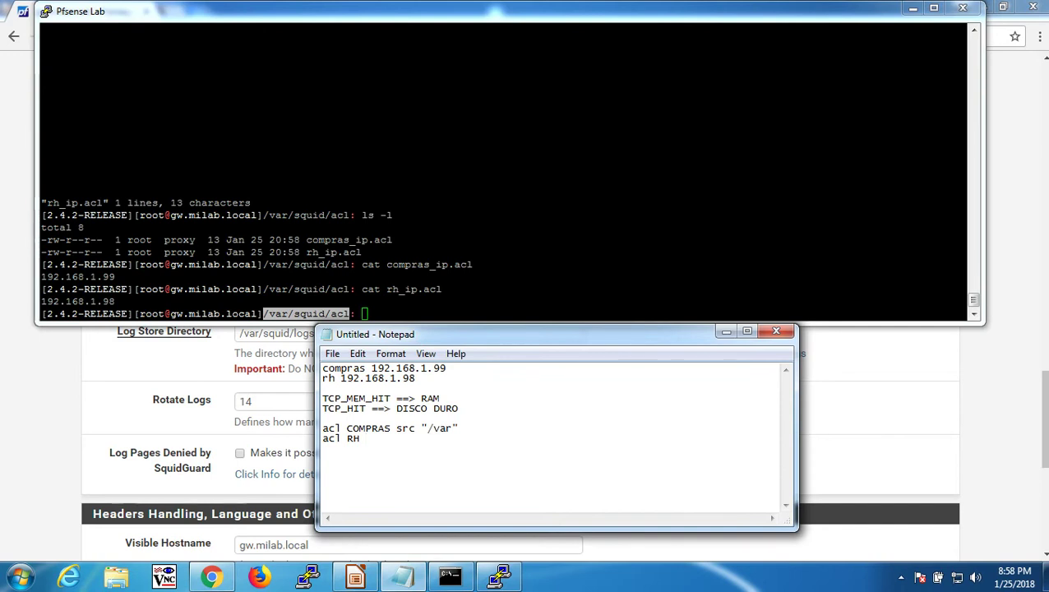
pyautogui.press('BackSpace')
pyautogui.press('BackSpace')
pyautogui.press('BackSpace')
pyautogui.press('BackSpace')
pyautogui.write('/var/squid/acl')
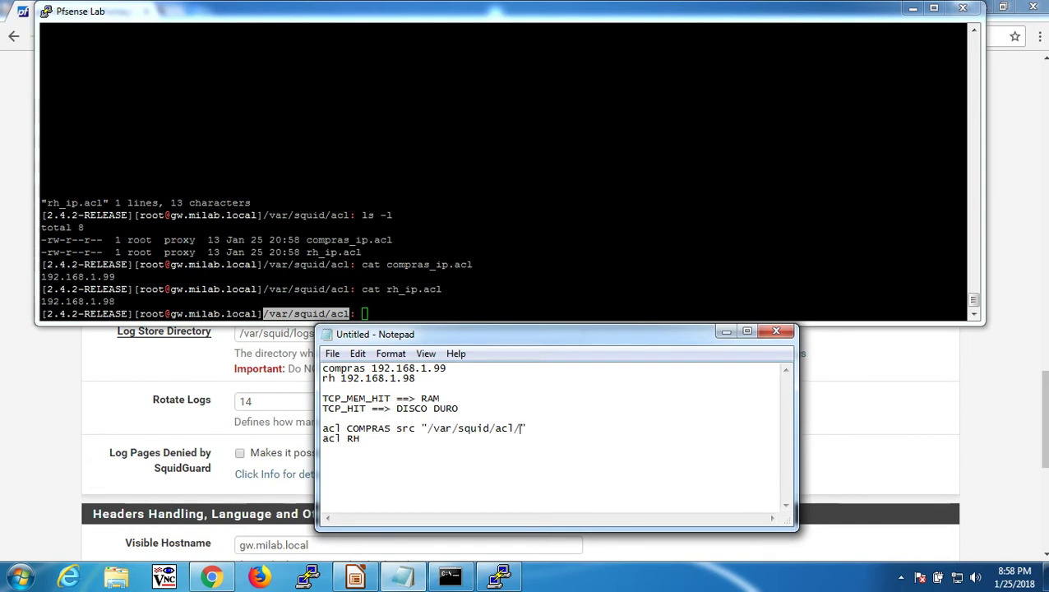
pyautogui.moveTo(387, 264); pyautogui.dragTo(473, 264)
pyautogui.hotkey('alt', 'Tab')
pyautogui.write('compras_ip.acl')
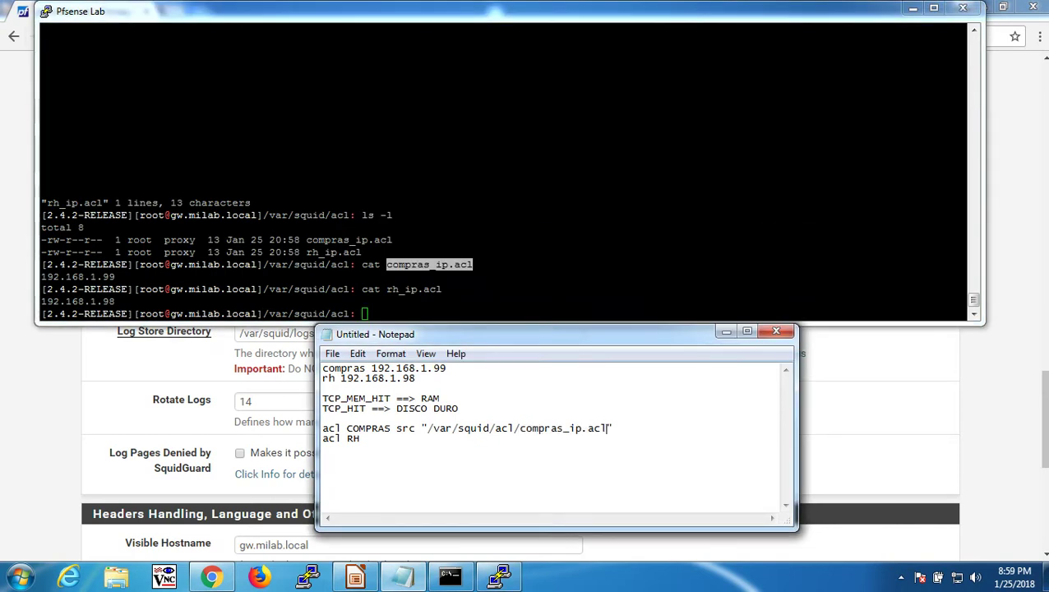
# Append src "/var/squid/acl/rh_ip.acl" to the acl RH line and select both finished lines
pyautogui.click(361, 439)
pyautogui.write('src ""')
pyautogui.moveTo(427, 428); pyautogui.dragTo(608, 429)
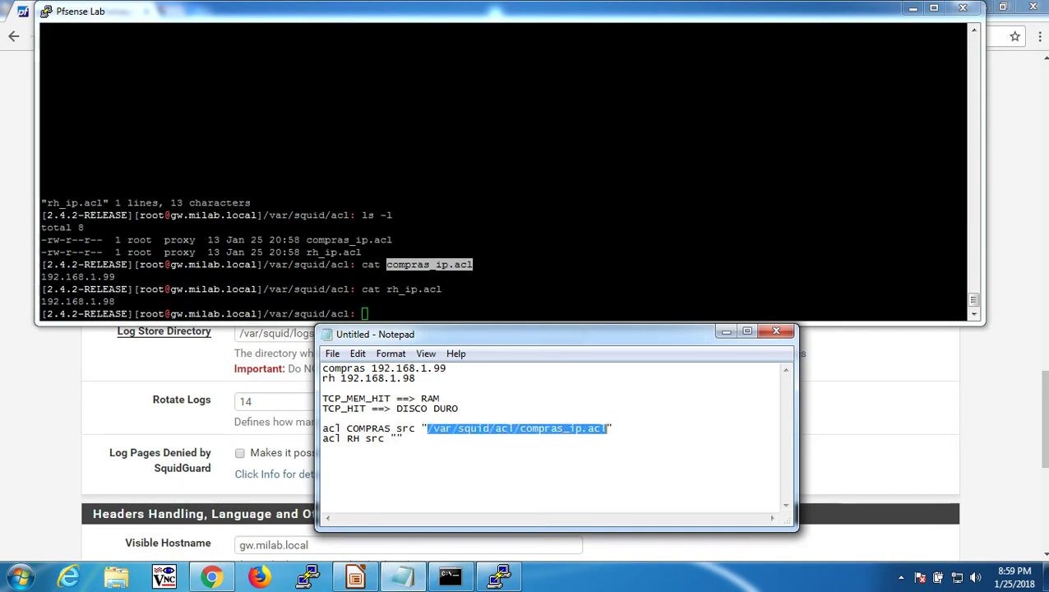
pyautogui.hotkey('ctrl', 'c')
pyautogui.click(396, 438)
pyautogui.hotkey('ctrl', 'v')
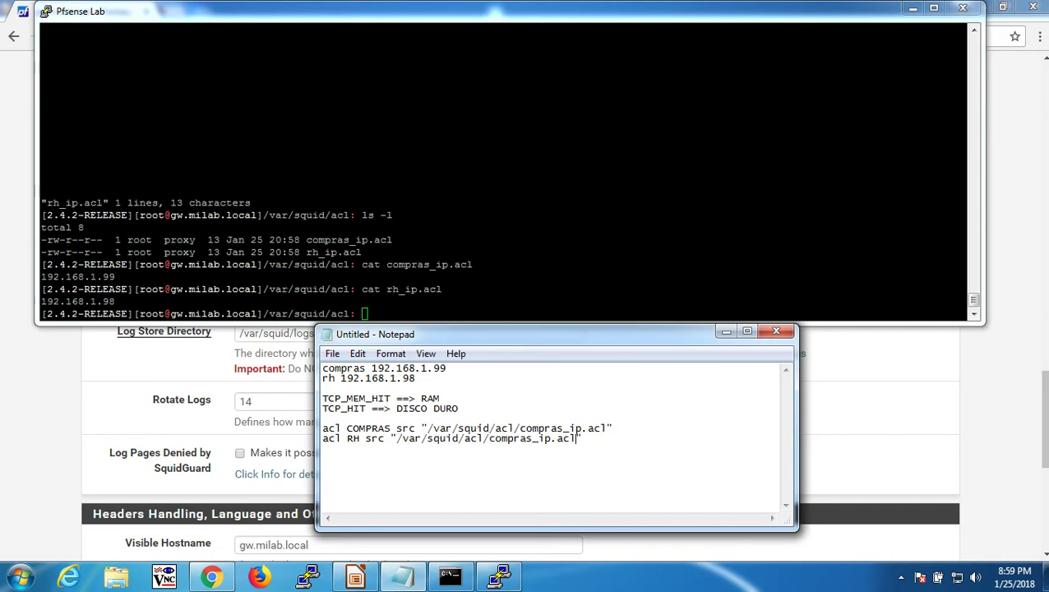
pyautogui.press('Left')
pyautogui.press('Left')
pyautogui.press('Left')
pyautogui.press('Left')
pyautogui.press('Left')
pyautogui.press('Left')
pyautogui.press('Left')
pyautogui.press('BackSpace')
pyautogui.press('BackSpace')
pyautogui.press('BackSpace')
pyautogui.press('BackSpace')
pyautogui.press('BackSpace')
pyautogui.press('BackSpace')
pyautogui.press('BackSpace')
pyautogui.write('rh')
pyautogui.moveTo(322, 429); pyautogui.dragTo(552, 439)
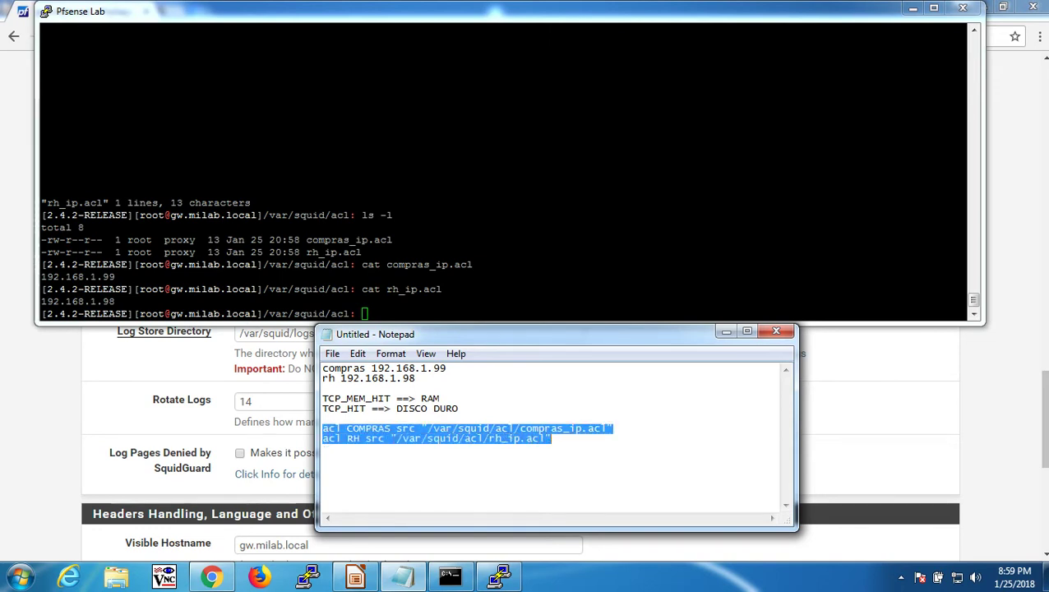
pyautogui.hotkey('alt', 'Tab')
# Paste the acl COMPRAS and acl RH lines into Squid's Custom Options (Before Auth) field
pyautogui.scroll(-6, 527, 296)
pyautogui.click(360, 478)
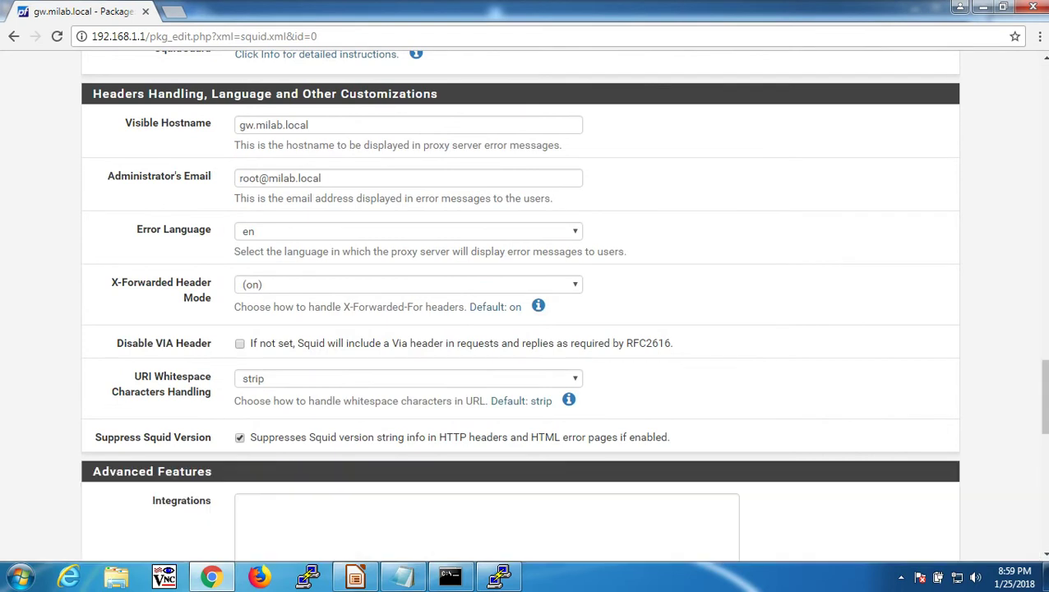
pyautogui.scroll(-3, 526, 329)
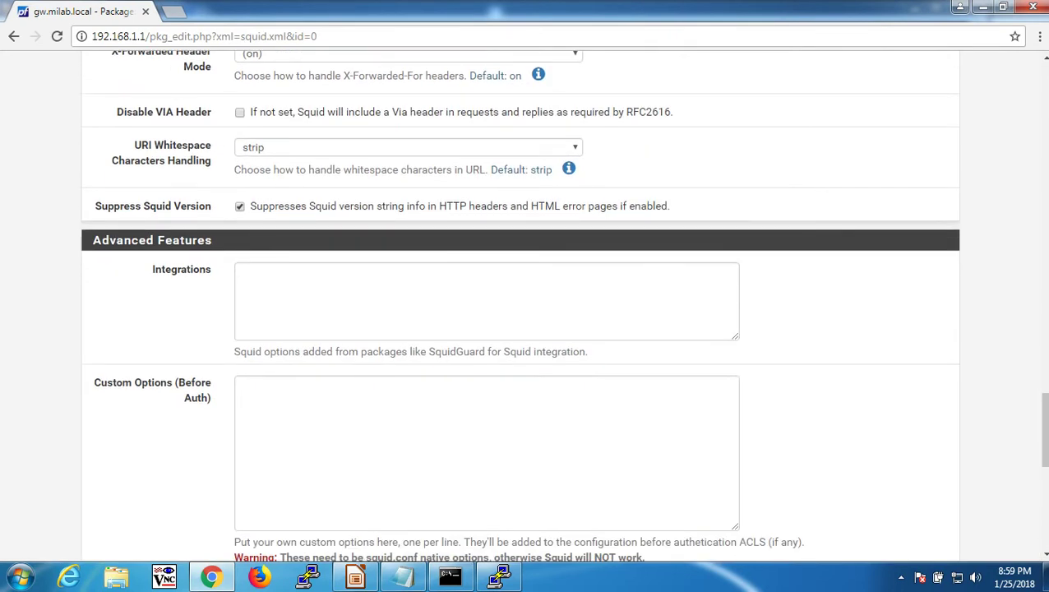
pyautogui.scroll(-2, 526, 296)
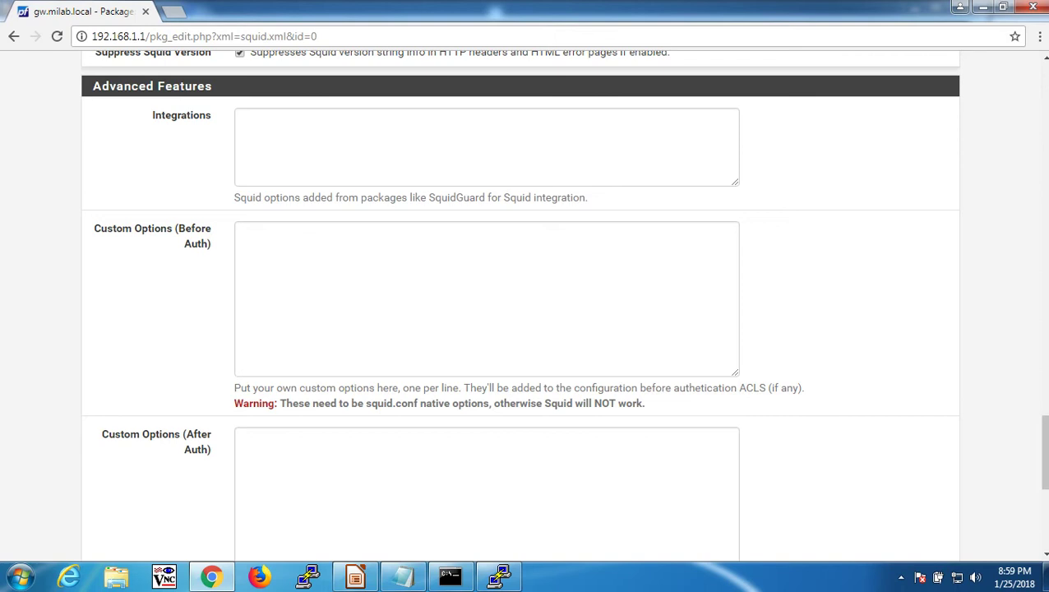
pyautogui.scroll(-2, 526, 296)
pyautogui.click(240, 283)
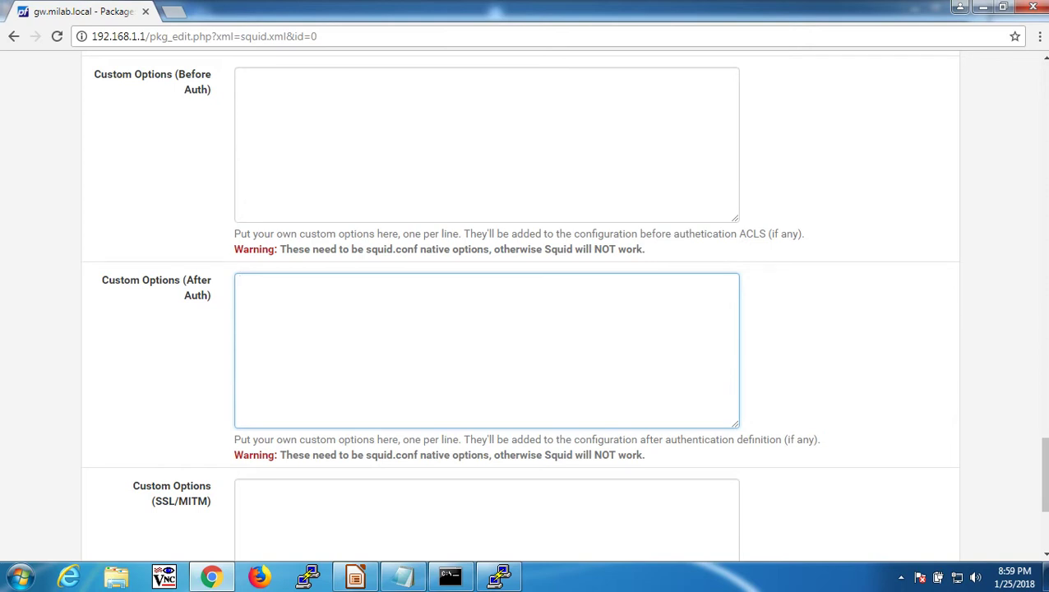
pyautogui.click(238, 77)
pyautogui.hotkey('ctrl', 'v')
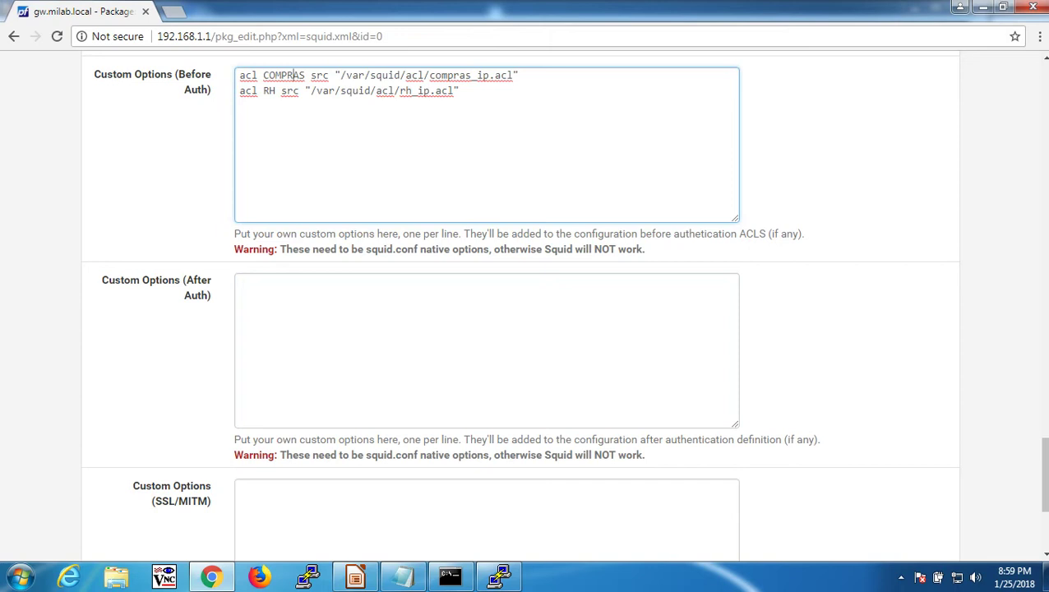
# Check the COMPRAS and RH file paths, save the Squid settings and bring PuTTY forward
pyautogui.moveTo(376, 75); pyautogui.dragTo(501, 76)
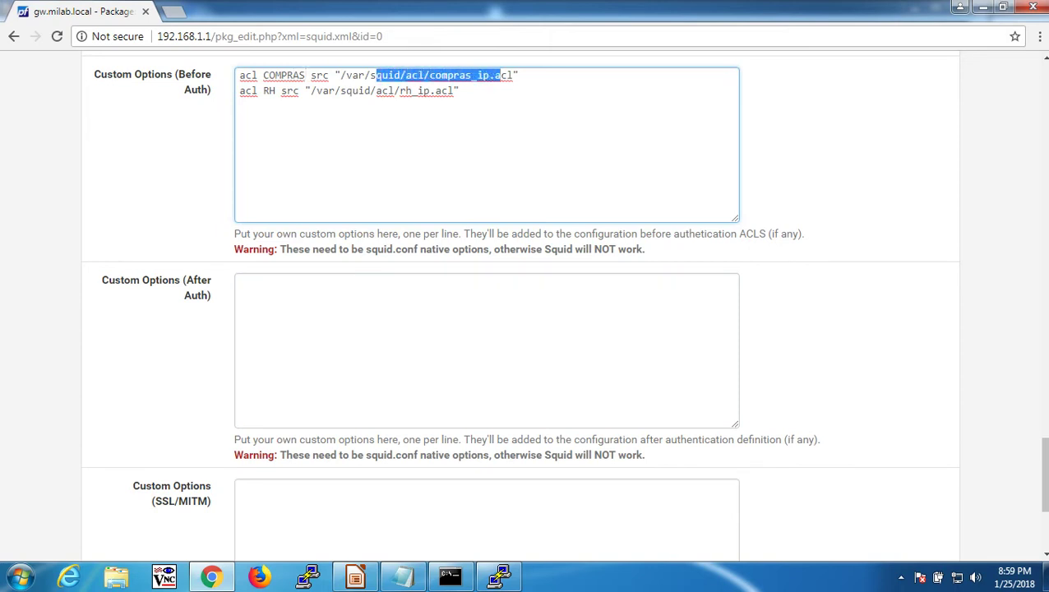
pyautogui.moveTo(329, 90); pyautogui.dragTo(423, 90)
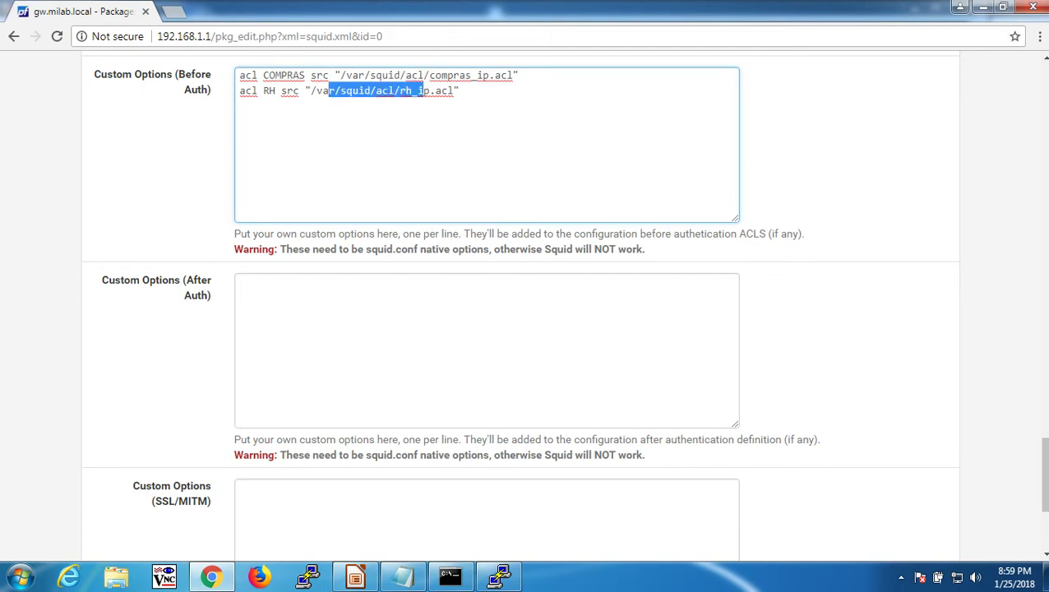
pyautogui.click(424, 90)
pyautogui.scroll(-3, 423, 90)
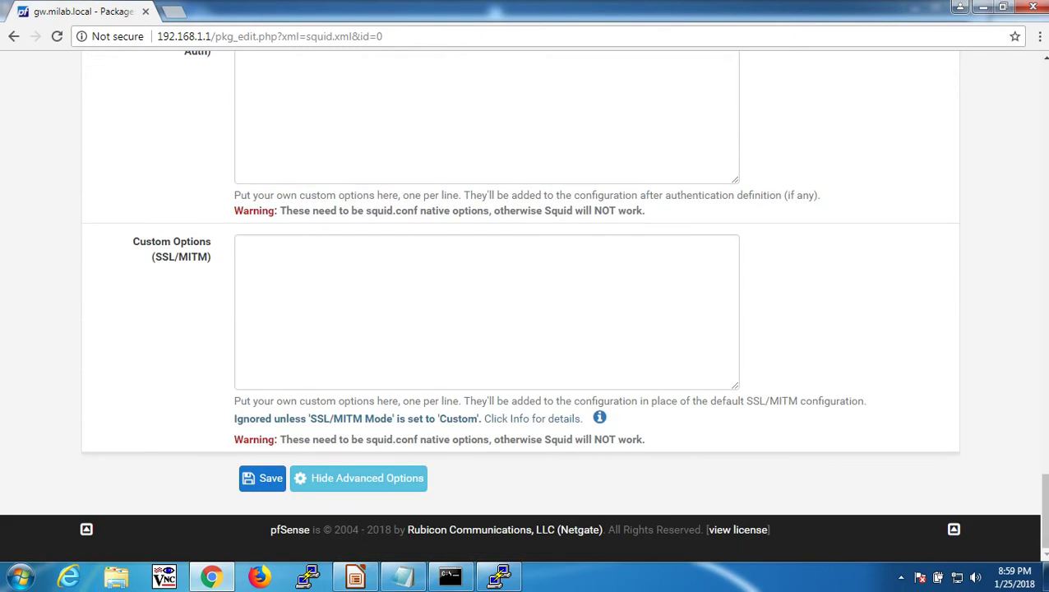
pyautogui.click(263, 478)
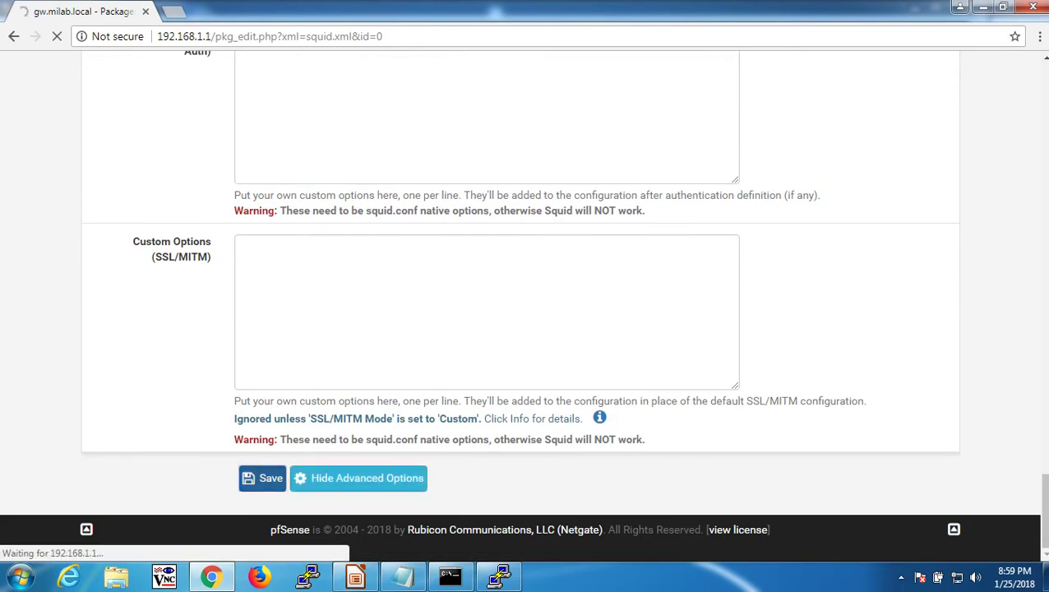
pyautogui.click(498, 575)
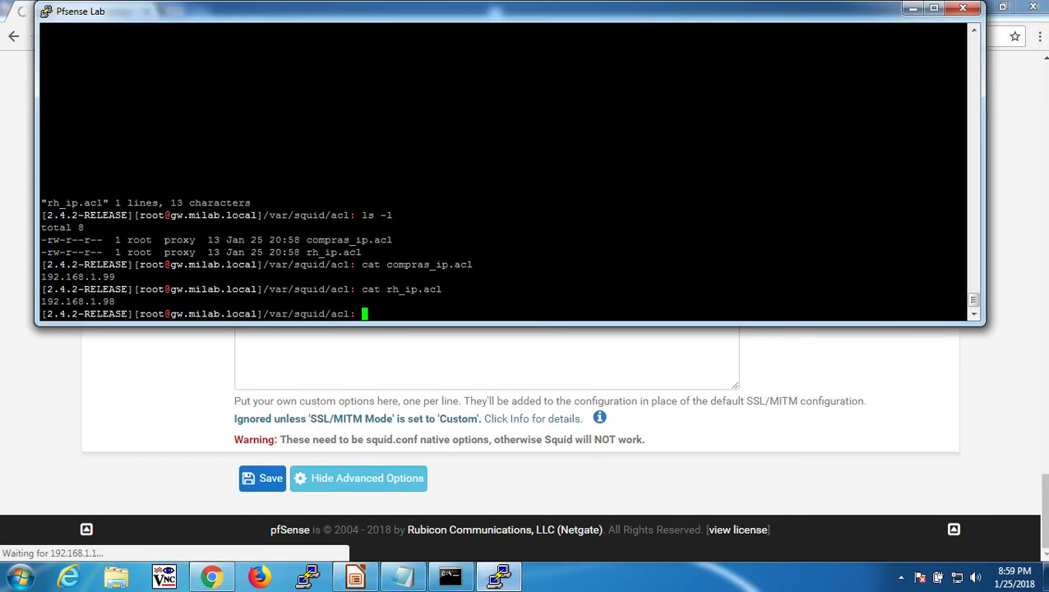
# Run 'squid -k parse' and check the processed COMPRAS and RH acl lines
pyautogui.write('squidv')
pyautogui.press('BackSpace')
pyautogui.write('-k parse')
pyautogui.press('Return')
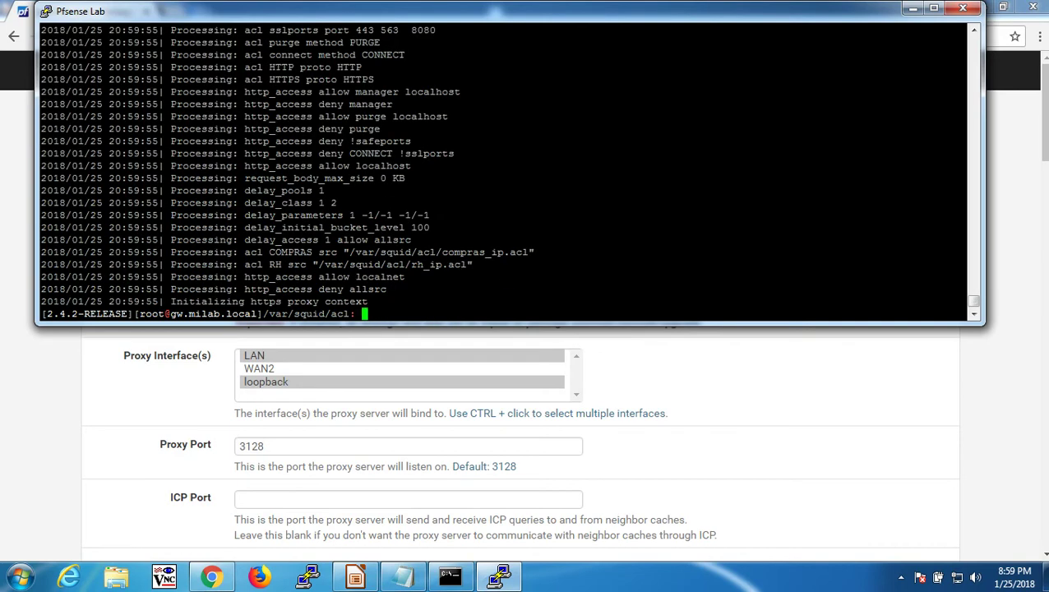
pyautogui.moveTo(181, 252); pyautogui.dragTo(471, 264)
# Open /usr/local/etc/squid/squid.conf in the ee editor
pyautogui.write('v')
pyautogui.press('BackSpace')
pyautogui.write('ee /')
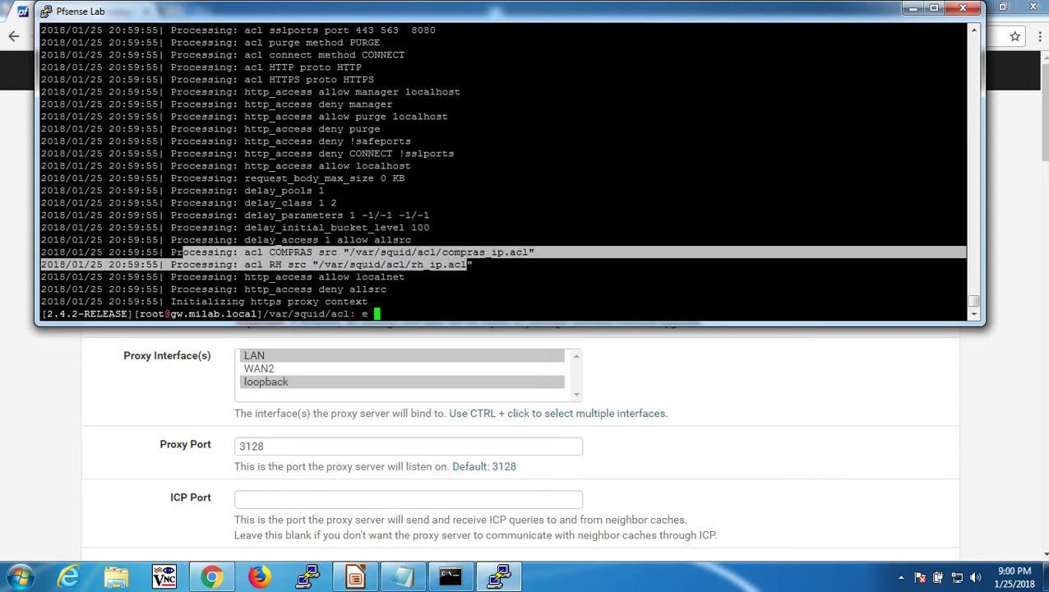
pyautogui.write('usr/local/etc/')
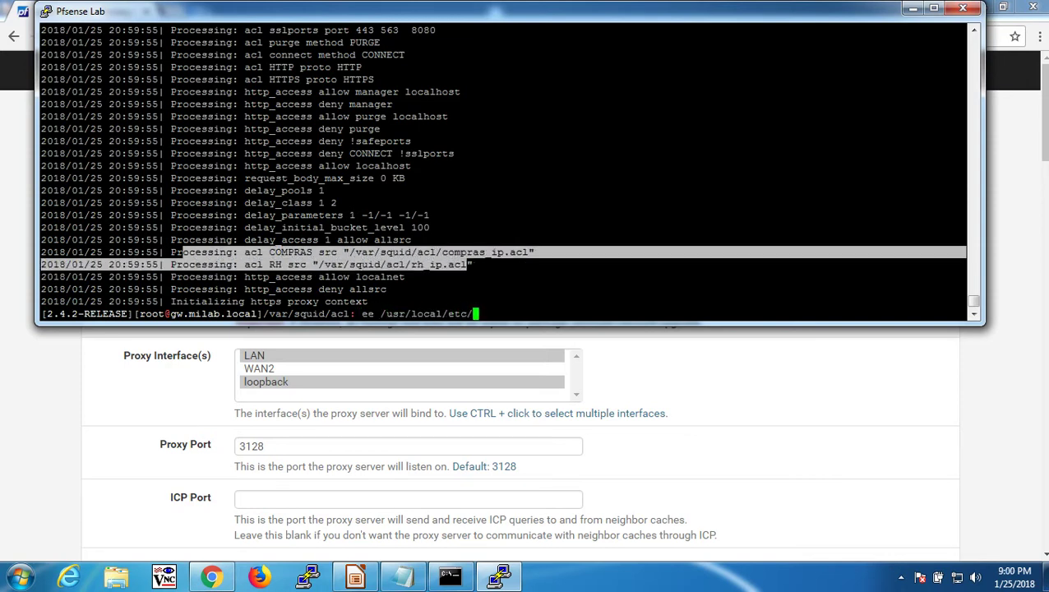
pyautogui.write('squid/squid.con')
pyautogui.press('Tab')
pyautogui.press('Return')
# Locate the acl COMPRAS and acl RH lines at the end of squid.conf, then save and exit
pyautogui.press('Down')
pyautogui.press('Down')
pyautogui.press('Down')
pyautogui.press('Down')
pyautogui.press('Down')
pyautogui.press('Down')
pyautogui.press('Down')
pyautogui.press('Down')
pyautogui.hotkey('ctrl', 'u')
pyautogui.press('Up')
pyautogui.press('Up')
pyautogui.press('Up')
pyautogui.press('Up')
pyautogui.press('Up')
pyautogui.press('Up')
pyautogui.press('Up')
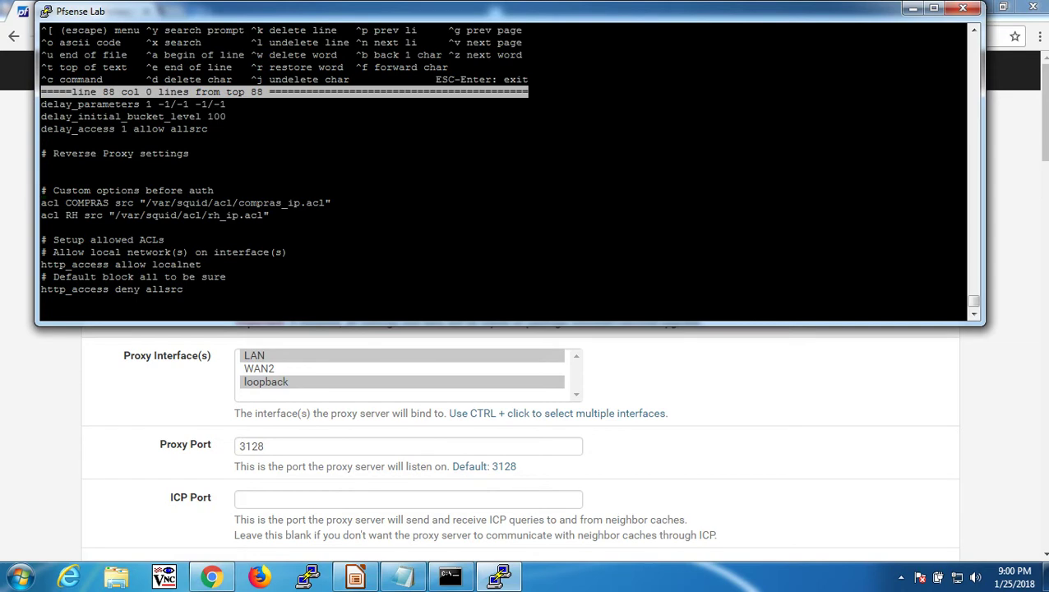
pyautogui.press('Down')
pyautogui.press('Right')
pyautogui.press('Right')
pyautogui.press('Right')
pyautogui.press('Right')
pyautogui.press('Right')
pyautogui.press('Right')
pyautogui.press('Right')
pyautogui.press('Right')
pyautogui.press('Right')
pyautogui.press('Right')
pyautogui.press('Right')
pyautogui.press('Right')
pyautogui.press('Right')
pyautogui.press('Right')
pyautogui.press('Right')
pyautogui.press('Right')
pyautogui.press('Right')
pyautogui.press('Right')
pyautogui.press('Right')
pyautogui.press('Right')
pyautogui.press('Right')
pyautogui.press('Right')
pyautogui.press('Right')
pyautogui.press('Right')
pyautogui.press('Right')
pyautogui.press('Right')
pyautogui.press('Right')
pyautogui.press('Return')
pyautogui.press('BackSpace')
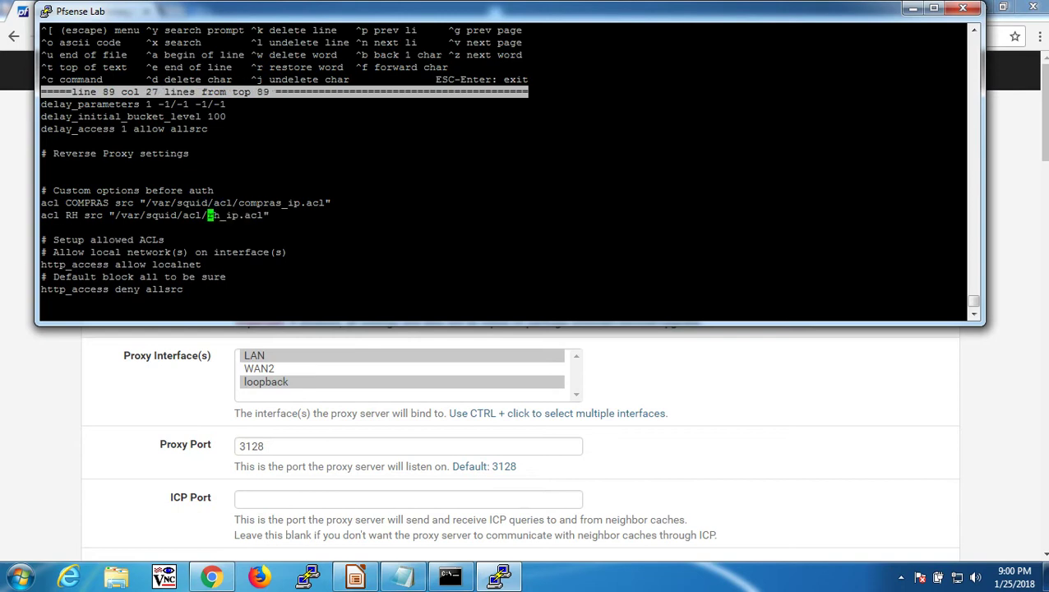
pyautogui.press('Escape')
pyautogui.press('Return')
pyautogui.press('Return')
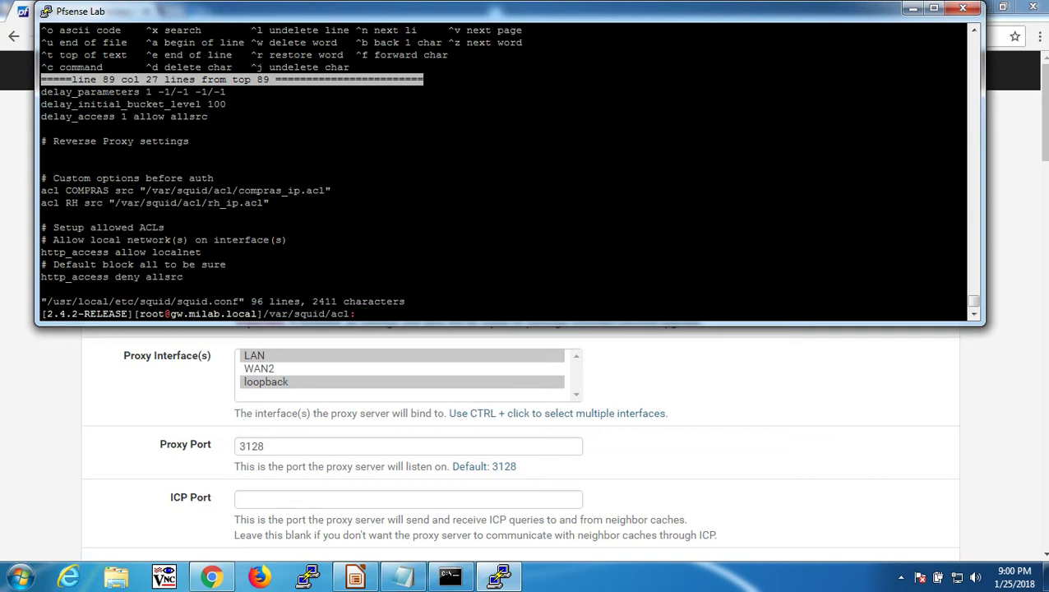
# Change into /usr/local/pkg and list its files
pyautogui.write('cd /usr/local/pkg/')
pyautogui.press('Return')
pyautogui.write('ls')
pyautogui.press('Return')
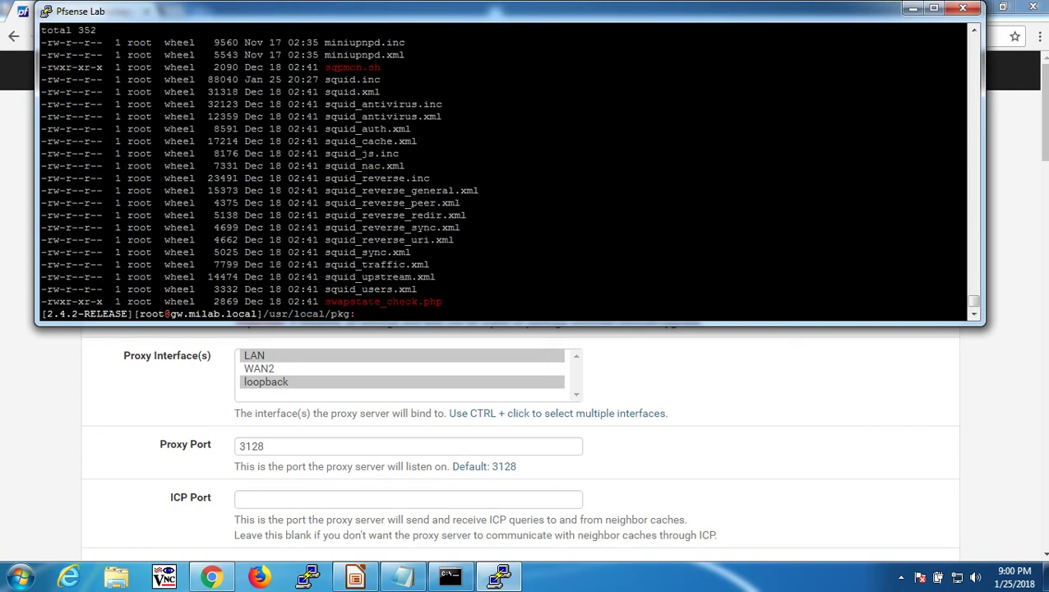
pyautogui.doubleClick(352, 79)
pyautogui.tripleClick(370, 141)
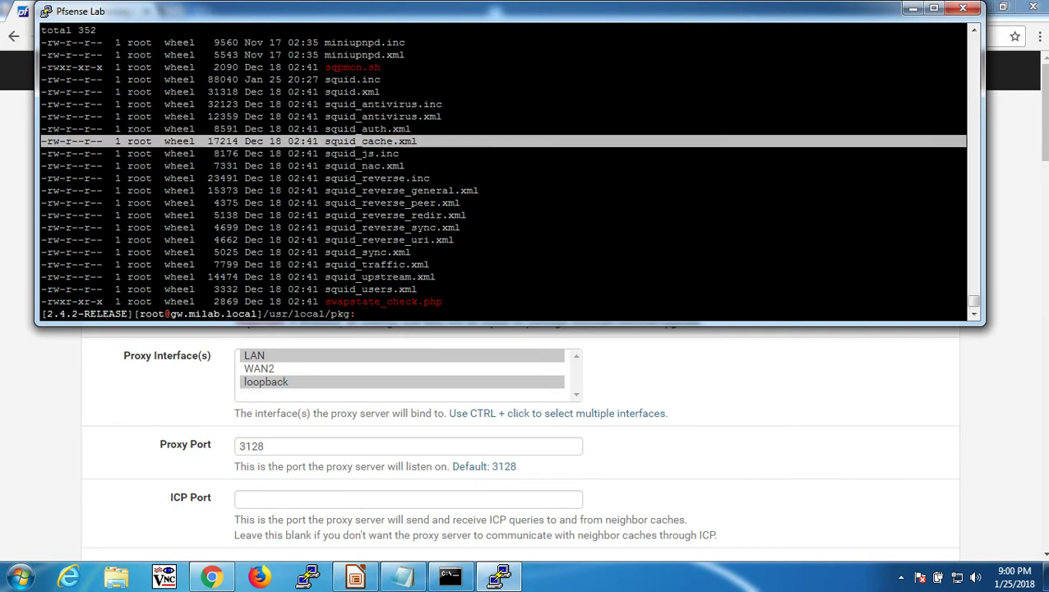
# Copy squid.inc to a backup named squid.inc-deafult
pyautogui.write('cp squid.c')
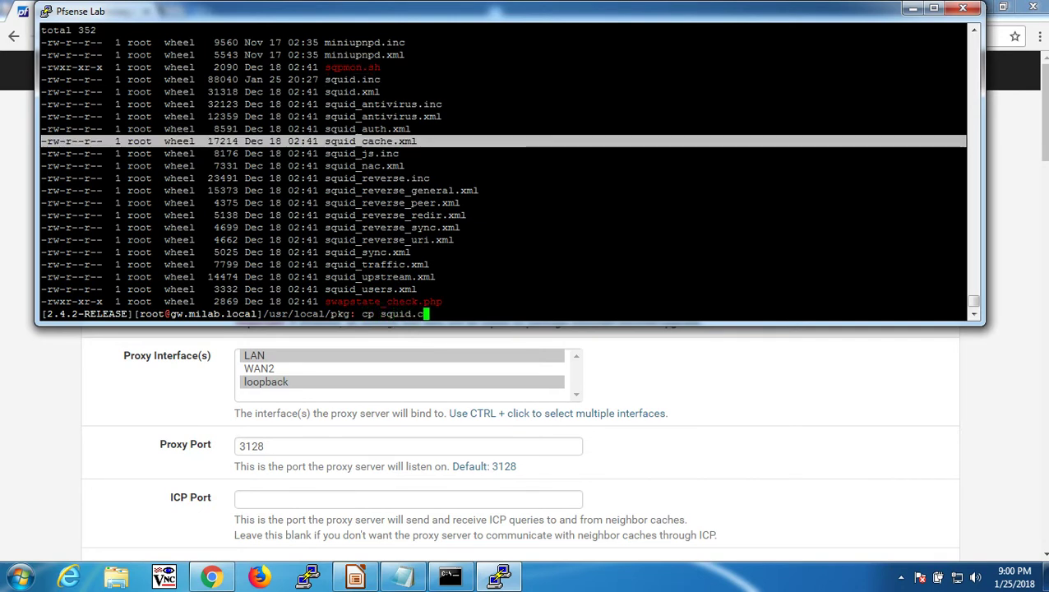
pyautogui.write('ac')
pyautogui.press('BackSpace')
pyautogui.press('BackSpace')
pyautogui.press('BackSpace')
pyautogui.write('i')
pyautogui.press('Tab')
pyautogui.write('sq')
pyautogui.press('Tab')
pyautogui.write('i')
pyautogui.press('Tab')
pyautogui.write('d.i')
pyautogui.press('Tab')
pyautogui.press('BackSpace')
pyautogui.write('-deafult')
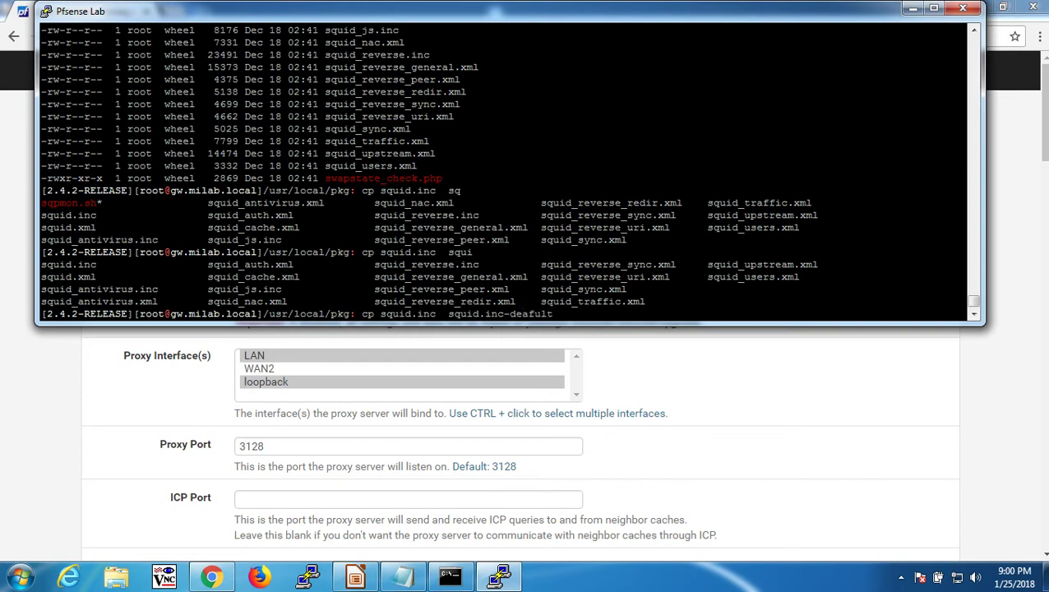
pyautogui.press('Return')
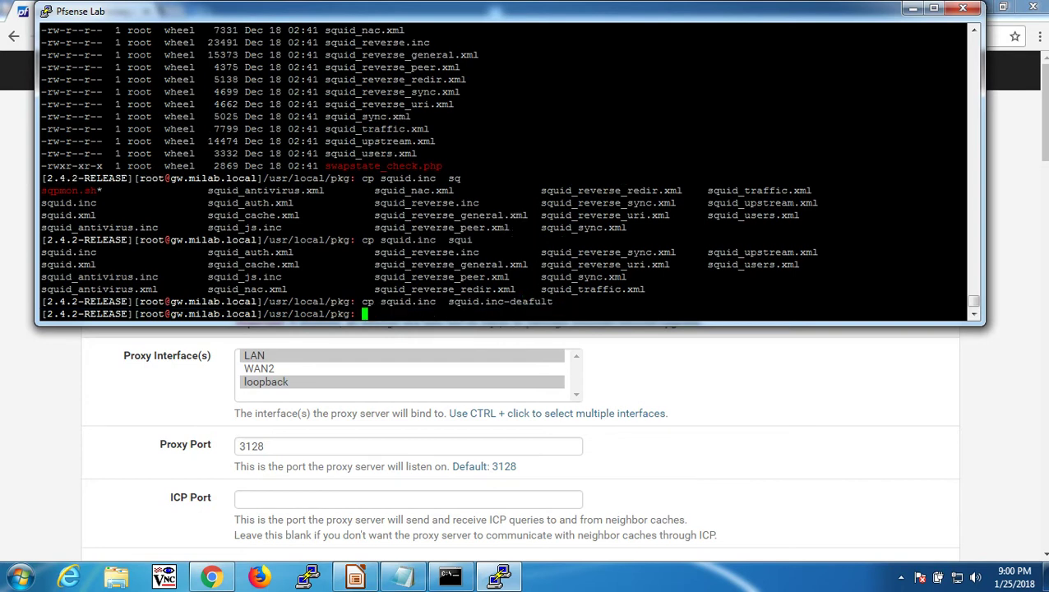
pyautogui.press('super+Up')
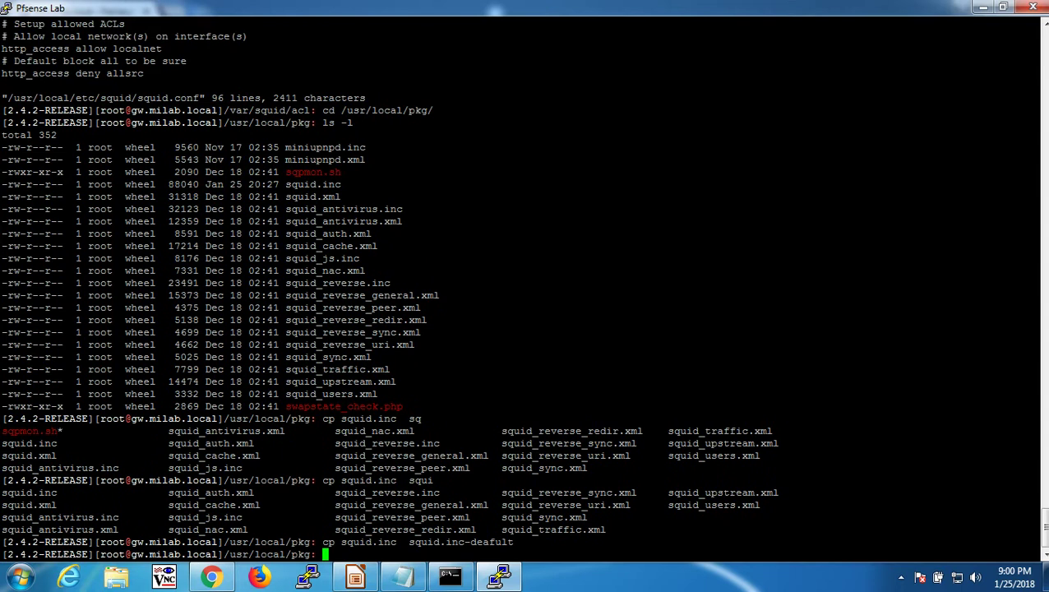
# Open squid.inc in the ee editor with the terminal maximized
pyautogui.press('super+Down')
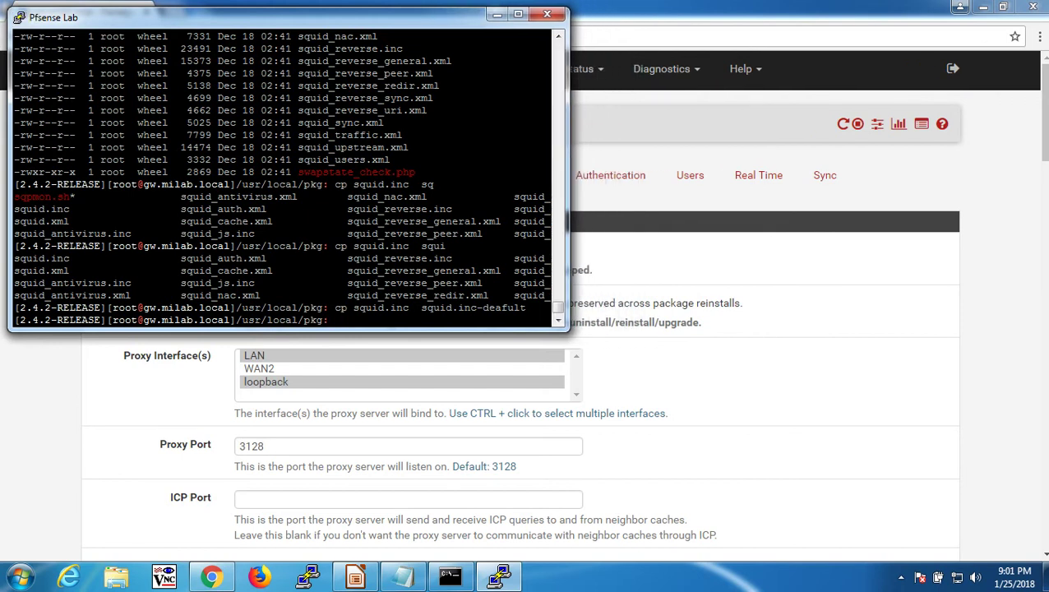
pyautogui.write('ee squid.in')
pyautogui.press('Tab')
pyautogui.press('Return')
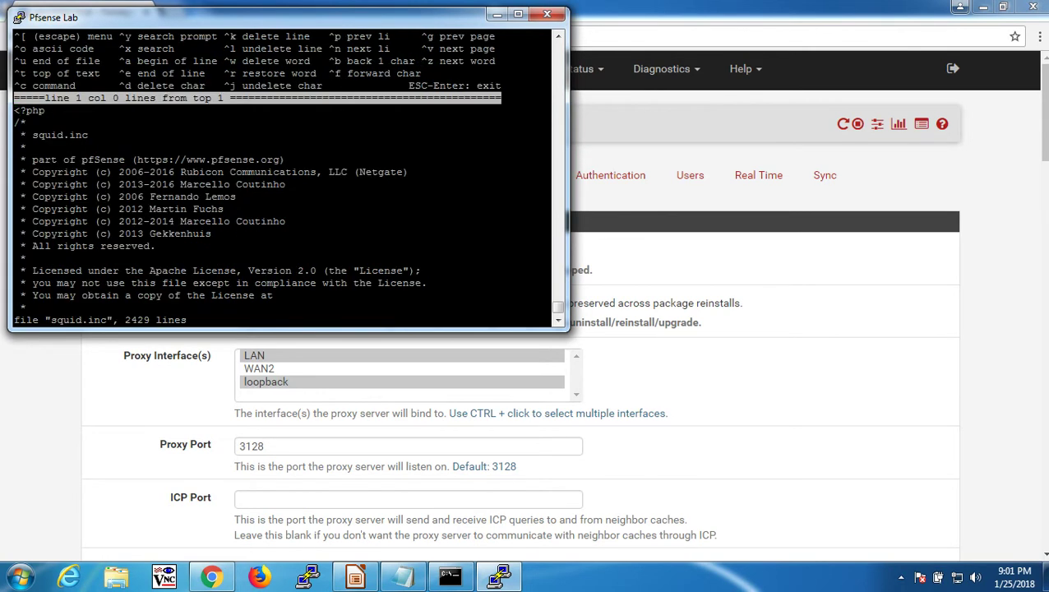
pyautogui.click(518, 14)
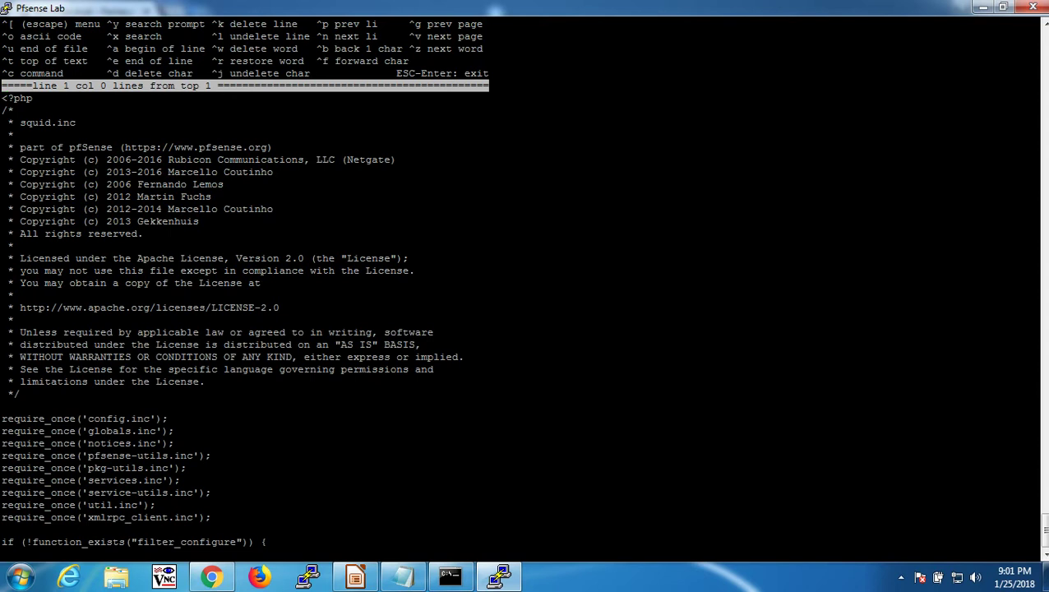
# Search squid.inc for localnet until reaching line 1878, $allowed[] = "localnet"
pyautogui.hotkey('ctrl', 'y')
pyautogui.write('localnet')
pyautogui.press('Return')
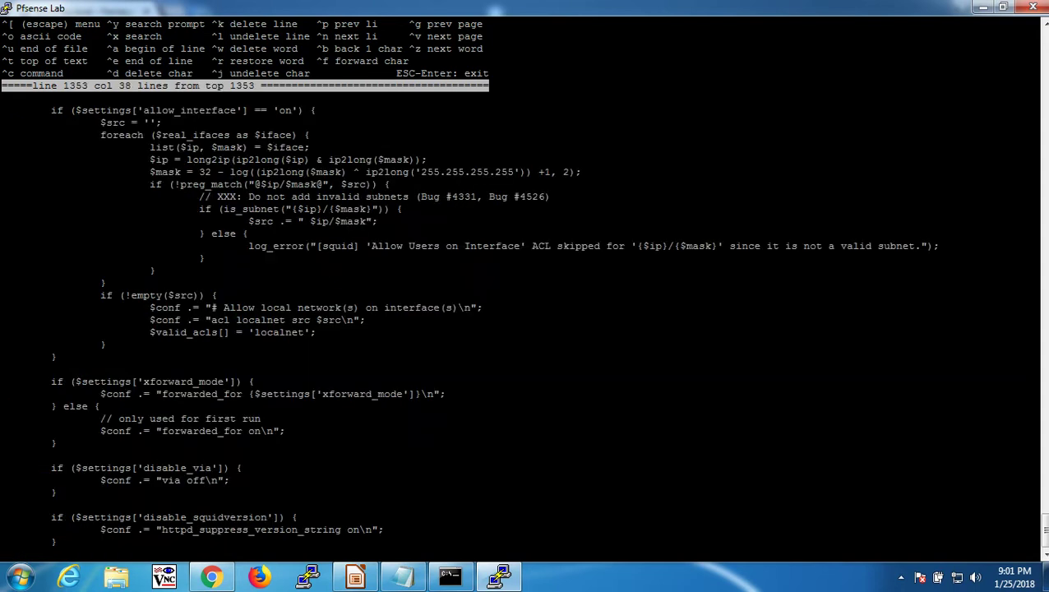
pyautogui.hotkey('ctrl', 'x')
pyautogui.hotkey('ctrl', 'x')
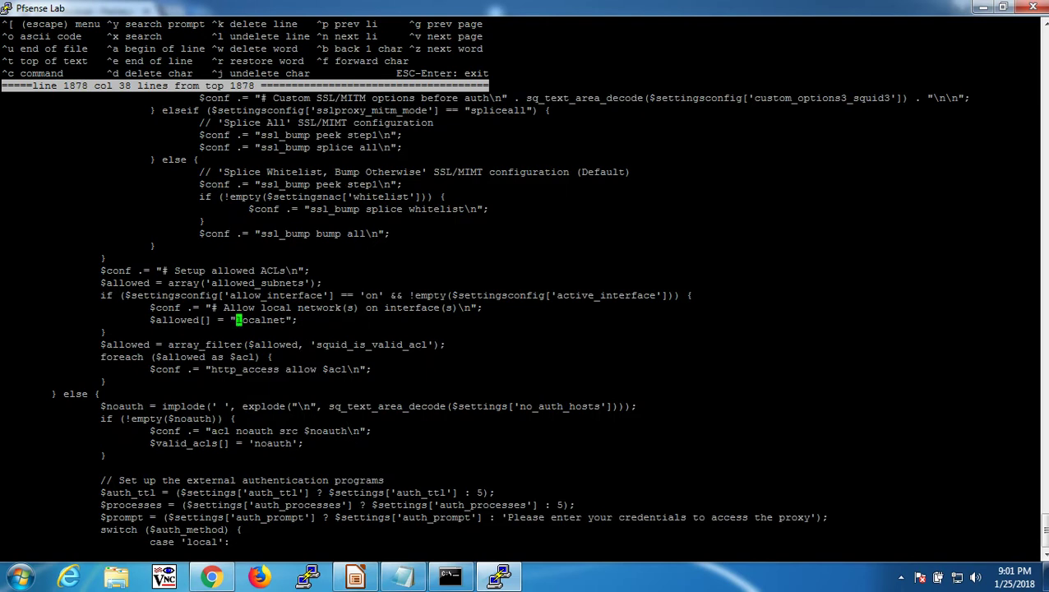
pyautogui.press('super+Down')
pyautogui.click(306, 576)
# Launch a second PuTTY with the pfsense-lab session, placed on the right and enlarged
pyautogui.hotkey('alt', 'r')
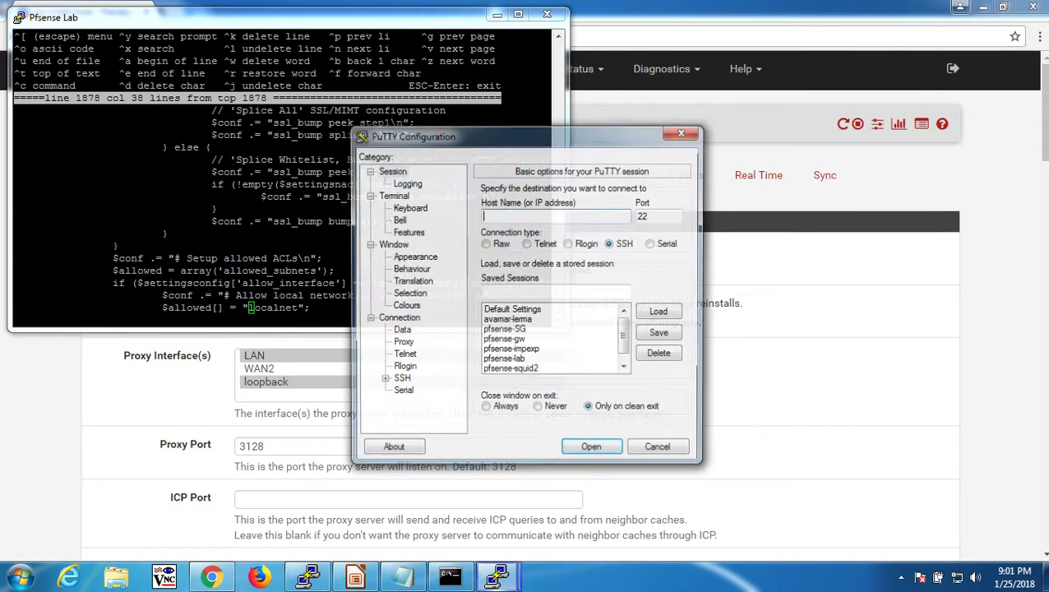
pyautogui.doubleClick(505, 361)
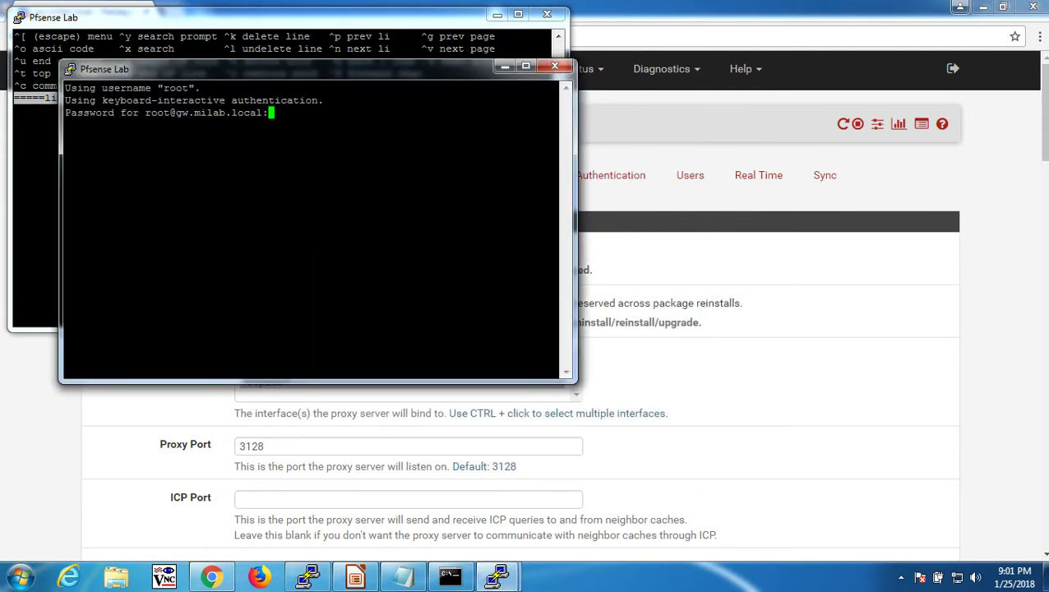
pyautogui.moveTo(247, 69); pyautogui.dragTo(687, 24)
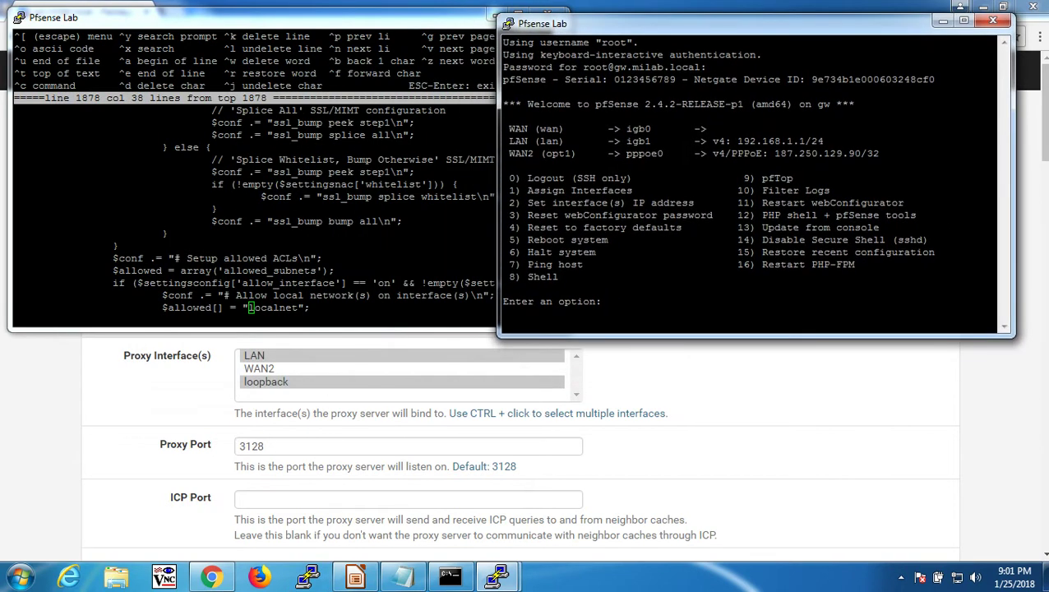
pyautogui.moveTo(756, 334); pyautogui.dragTo(756, 495)
# Choose console option 8 (Shell) and change into /usr/local/etc/squid
pyautogui.write('8')
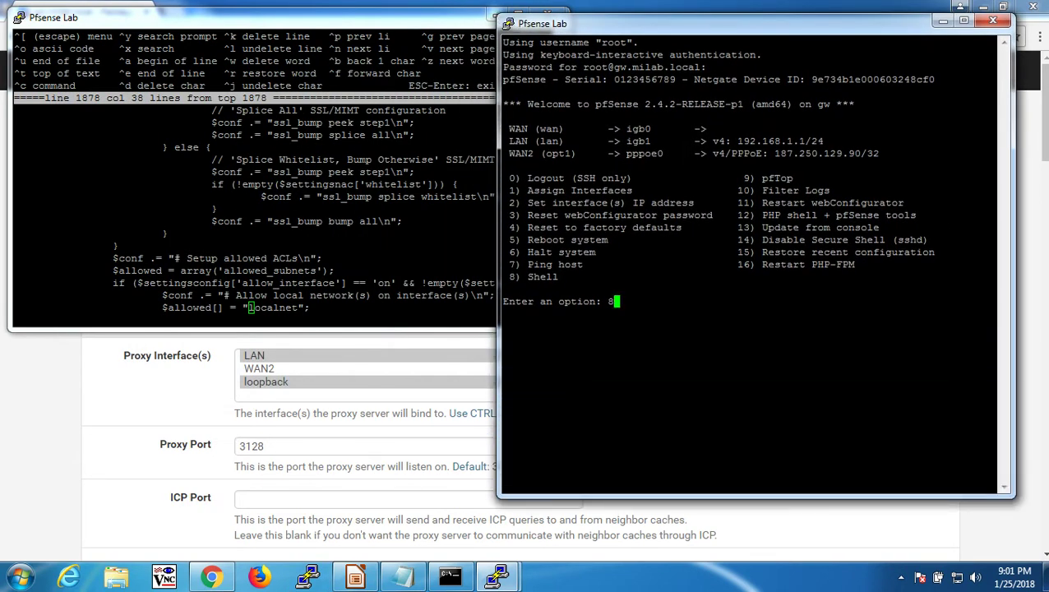
pyautogui.press('Return')
pyautogui.write('cd /usr/local/etc/squid/')
pyautogui.press('Return')
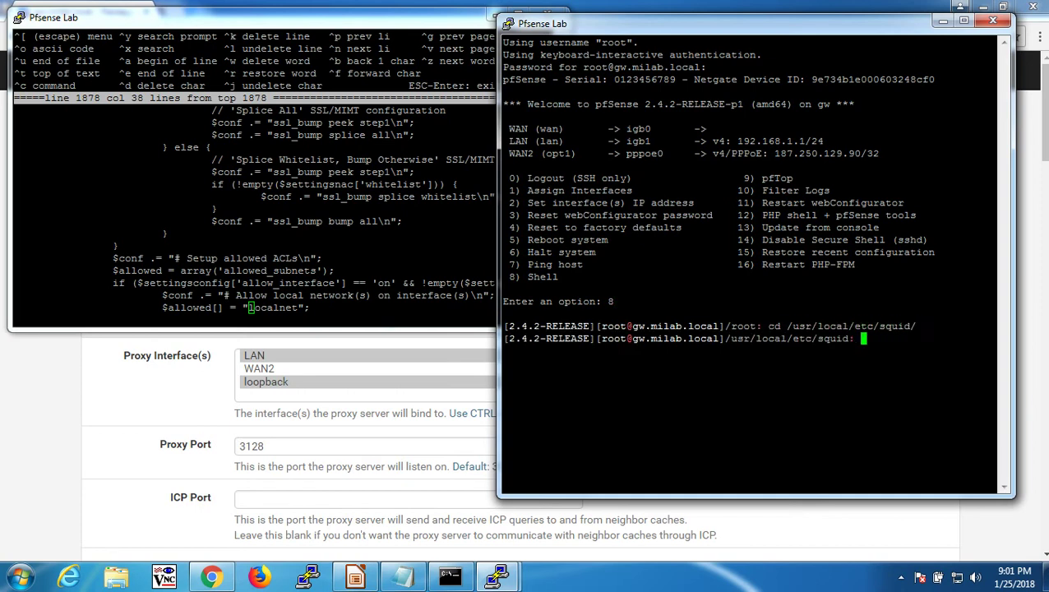
pyautogui.write('ee sq')
pyautogui.press('Tab')
# Open squid.conf in ee and jump to its Allow local network section
pyautogui.write('.')
pyautogui.press('Tab')
pyautogui.press('Return')
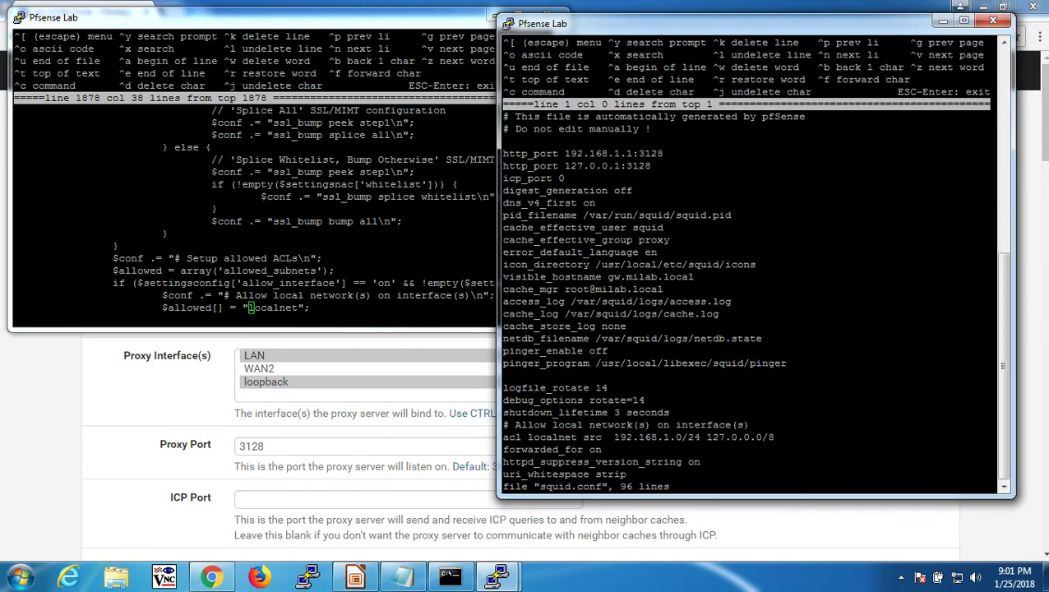
pyautogui.click(507, 412)
pyautogui.hotkey('ctrl', 'u')
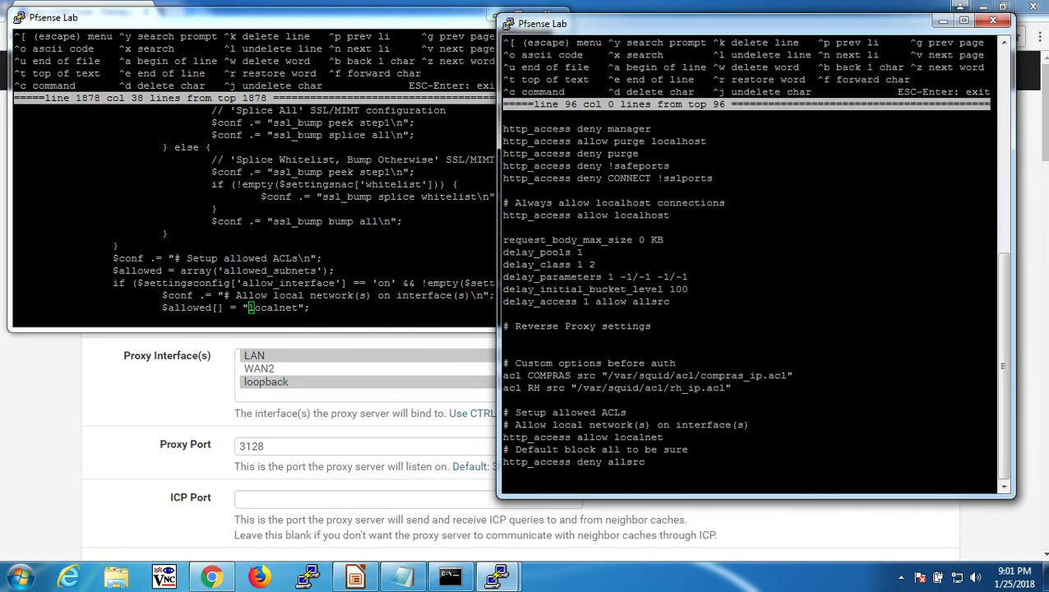
pyautogui.moveTo(504, 424); pyautogui.dragTo(748, 424)
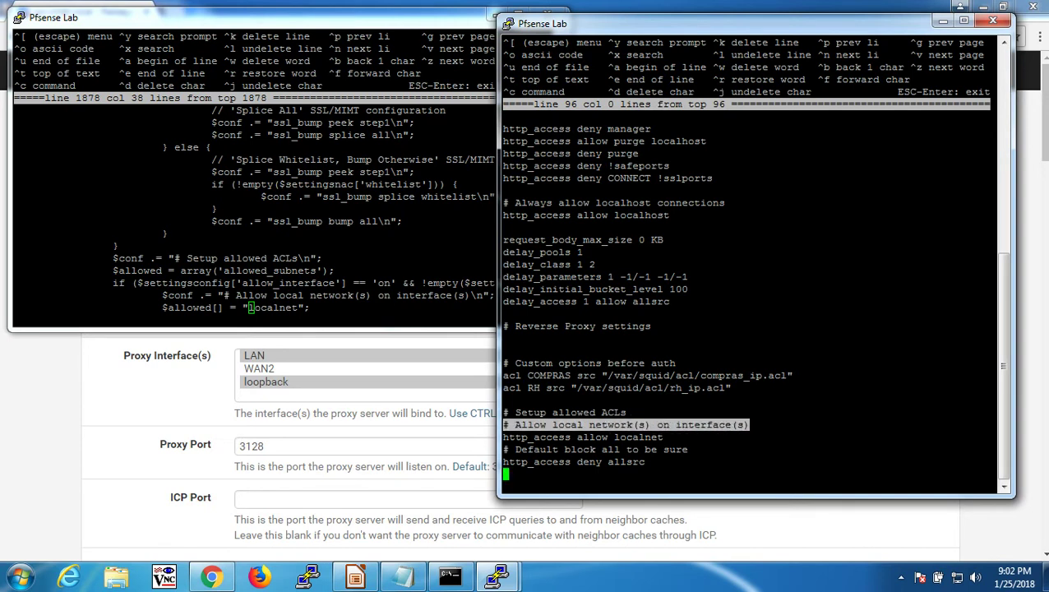
# Arrange the squid.conf and squid.inc windows side by side at the matching comment
pyautogui.hotkey('alt', 'Tab')
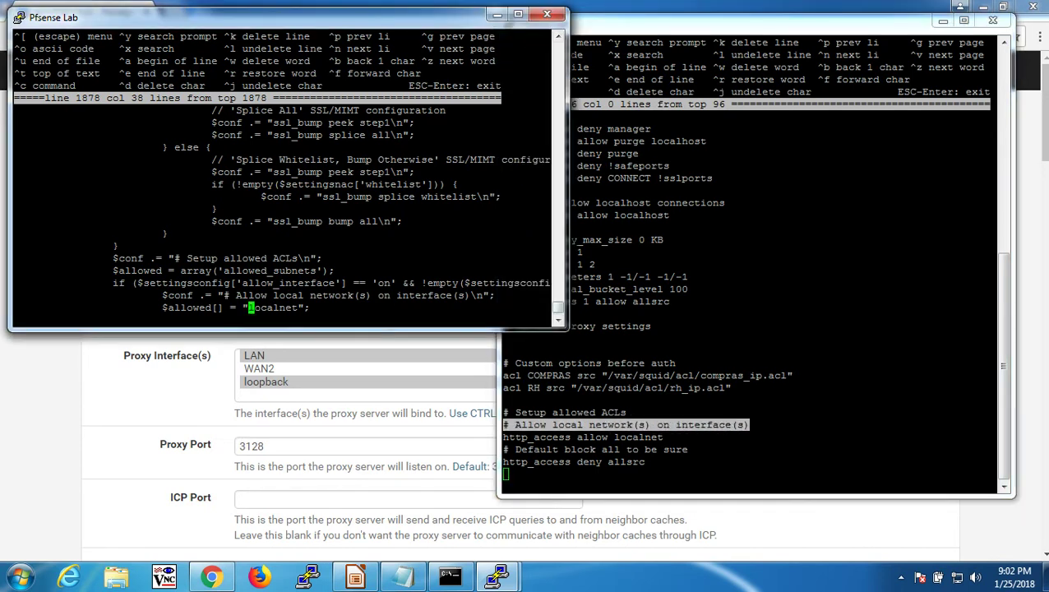
pyautogui.moveTo(236, 295); pyautogui.dragTo(489, 295)
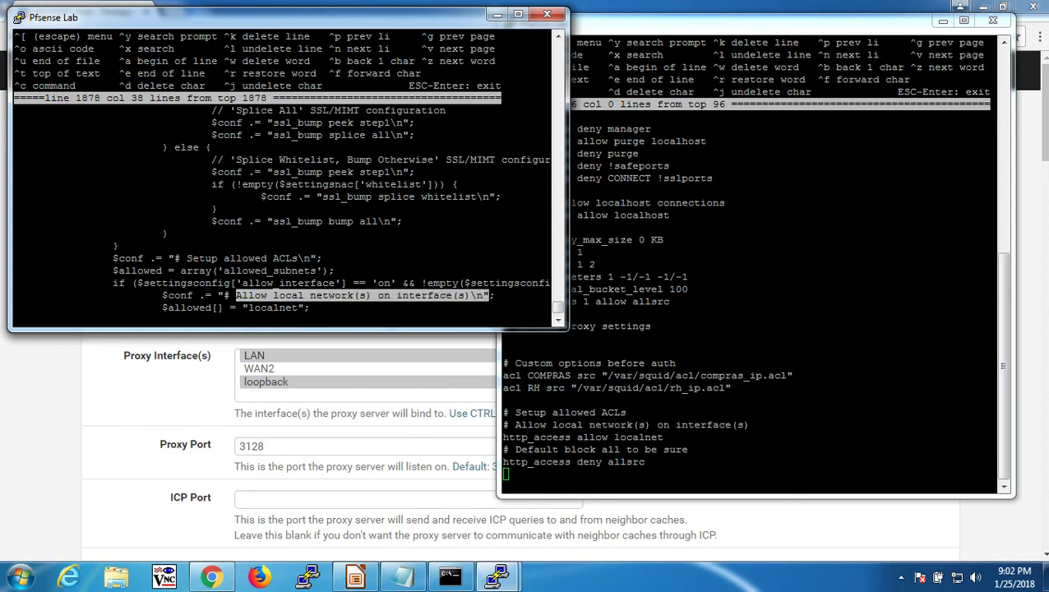
pyautogui.hotkey('alt', 'Tab')
pyautogui.moveTo(498, 18); pyautogui.dragTo(578, 18)
pyautogui.hotkey('alt', 'Tab')
pyautogui.moveTo(288, 327); pyautogui.dragTo(288, 453)
# Prefix the foreach loop lines and its closing brace in squid.inc with //
pyautogui.press('Down')
pyautogui.press('Down')
pyautogui.press('Left')
pyautogui.press('Left')
pyautogui.press('Left')
pyautogui.press('Left')
pyautogui.press('Left')
pyautogui.press('Down')
pyautogui.press('Left')
pyautogui.press('Left')
pyautogui.press('Left')
pyautogui.press('Left')
pyautogui.press('Left')
pyautogui.press('Left')
pyautogui.press('Left')
pyautogui.press('Left')
pyautogui.press('Left')
pyautogui.press('Left')
pyautogui.press('Left')
pyautogui.press('Left')
pyautogui.press('Left')
pyautogui.press('Left')
pyautogui.press('Left')
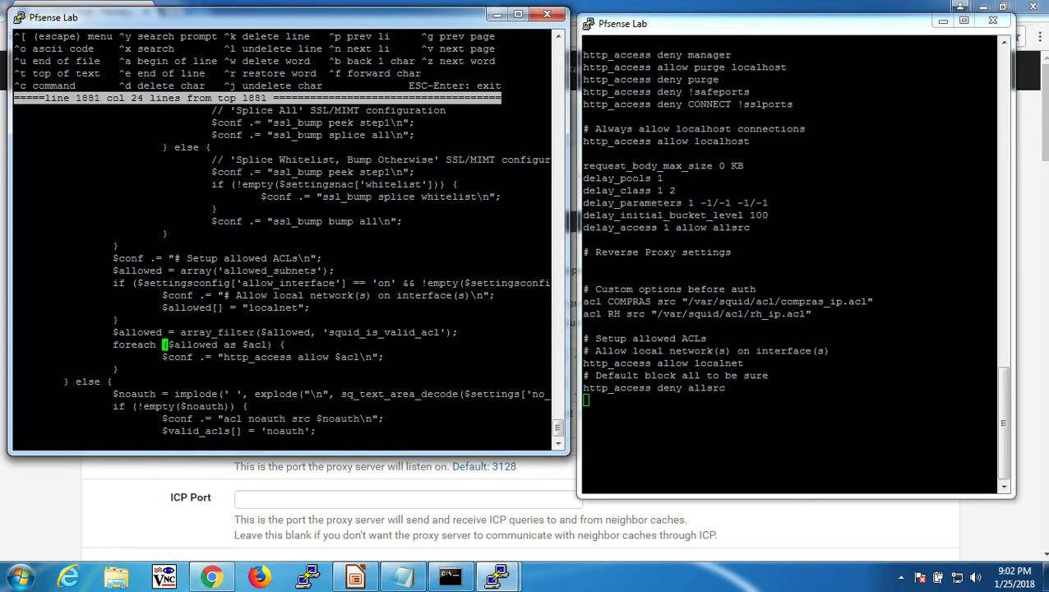
pyautogui.press('Left')
pyautogui.press('Left')
pyautogui.write('//')
pyautogui.press('Down')
pyautogui.press('Left')
pyautogui.write('//')
pyautogui.press('Down')
pyautogui.write('//}')
pyautogui.press('Return')
pyautogui.press('Tab')
# Paste the http_access allow $acl line twice as two new lines
pyautogui.moveTo(162, 357); pyautogui.dragTo(384, 357)
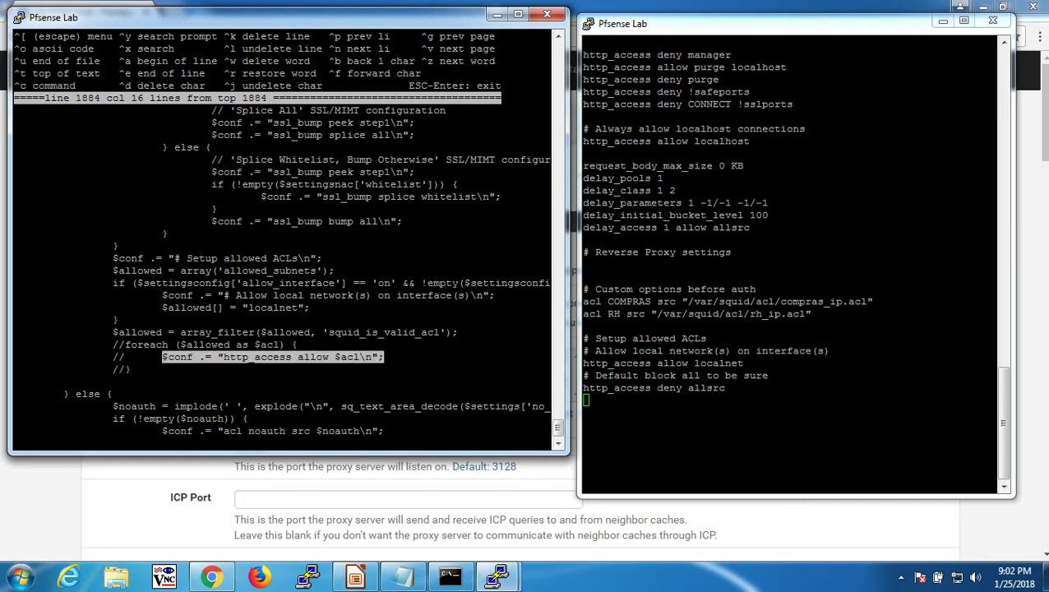
pyautogui.hotkey('ctrl', 'c')
pyautogui.rightClick(116, 381)
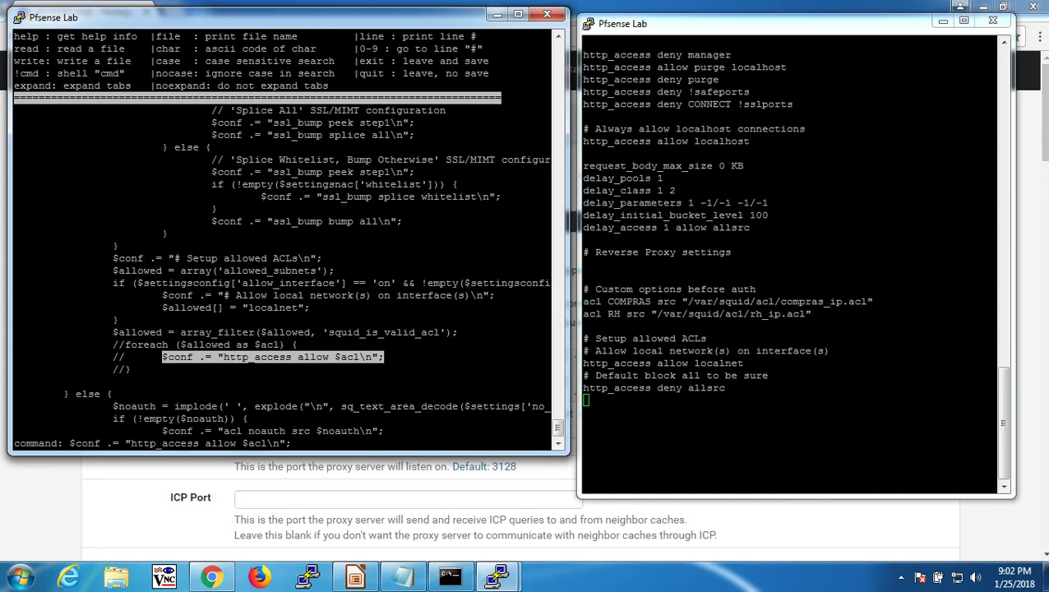
pyautogui.hotkey('ctrl', 'u')
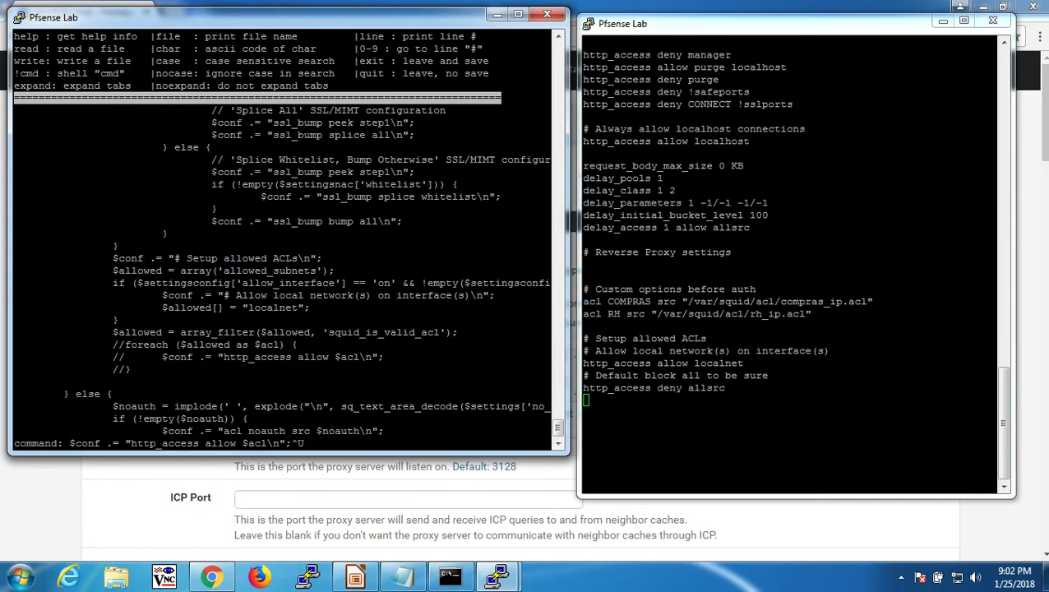
pyautogui.moveTo(162, 357); pyautogui.dragTo(383, 357)
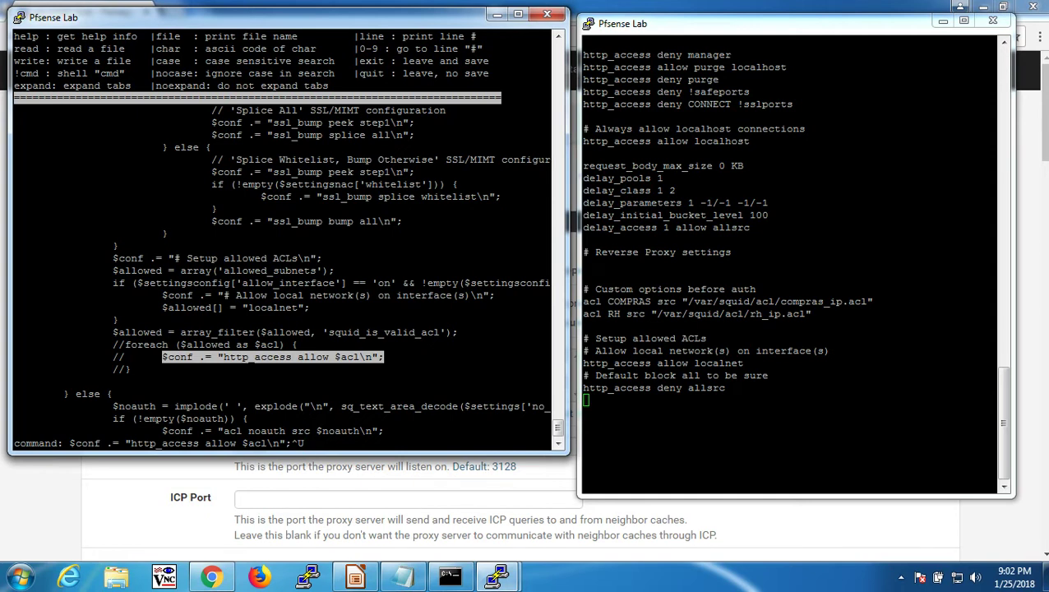
pyautogui.press('Return')
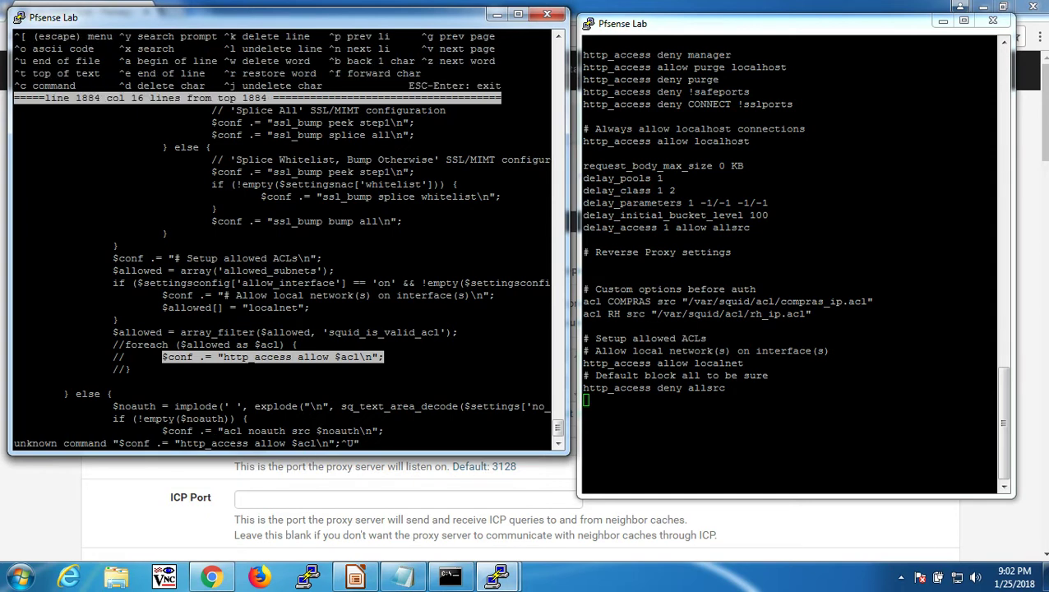
pyautogui.rightClick(384, 357)
pyautogui.press('Return')
pyautogui.press('Tab')
pyautogui.press('shift+Insert')
# Replace $acl with COMPRAS in the first new allow rule
pyautogui.press('Left')
pyautogui.press('Left')
pyautogui.press('Left')
pyautogui.press('Left')
pyautogui.press('Left')
pyautogui.press('Left')
pyautogui.press('Left')
pyautogui.press('Left')
pyautogui.press('Left')
pyautogui.press('Left')
pyautogui.press('Up')
pyautogui.press('Right')
pyautogui.press('Right')
pyautogui.press('Right')
pyautogui.press('Right')
pyautogui.press('Right')
pyautogui.press('Right')
pyautogui.press('Right')
pyautogui.press('BackSpace')
pyautogui.press('BackSpace')
pyautogui.press('BackSpace')
pyautogui.press('BackSpace')
pyautogui.write('COMPRAS')
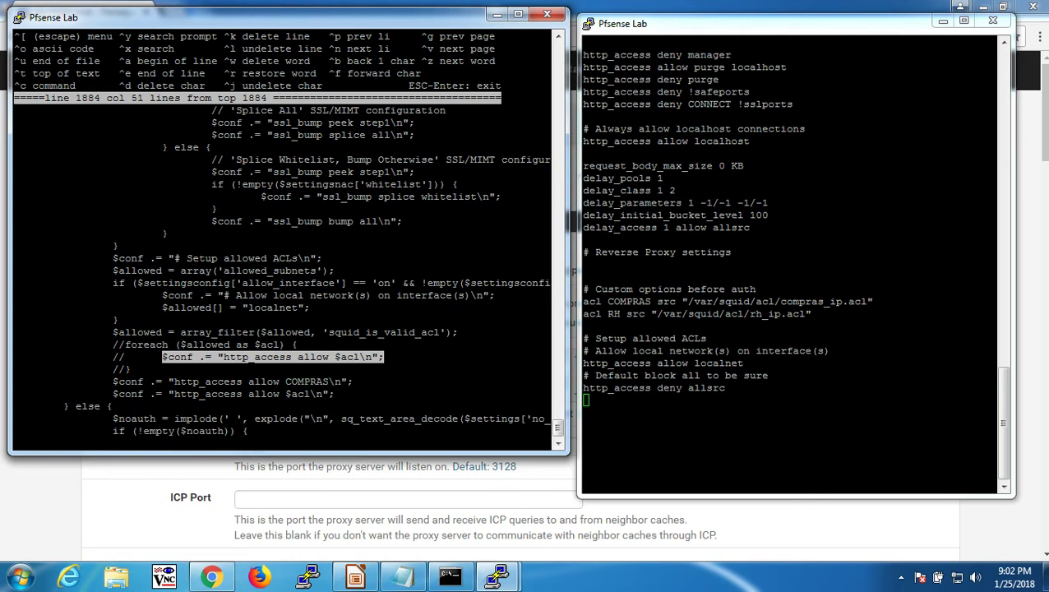
# Replace $acl with RH in the second new allow rule
pyautogui.tripleClick(613, 313)
pyautogui.doubleClick(628, 301)
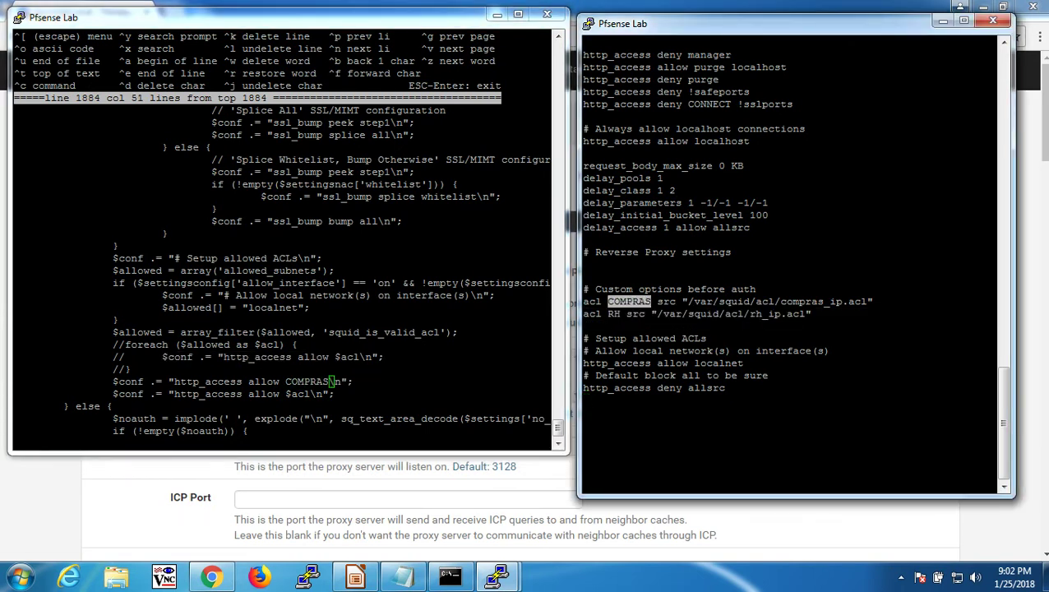
pyautogui.doubleClick(614, 314)
pyautogui.hotkey('alt', 'Tab')
pyautogui.press('Down')
pyautogui.press('Left')
pyautogui.press('Left')
pyautogui.press('Left')
pyautogui.press('Left')
pyautogui.press('Delete')
pyautogui.press('BackSpace')
pyautogui.press('BackSpace')
pyautogui.press('BackSpace')
pyautogui.write('rn')
pyautogui.press('BackSpace')
pyautogui.press('BackSpace')
pyautogui.write('RH')
# Add a // comment line with the author's name above the rules, then save and exit
pyautogui.press('Down')
pyautogui.press('Up')
pyautogui.press('Right')
pyautogui.press('Right')
pyautogui.press('Right')
pyautogui.press('Right')
pyautogui.press('Return')
pyautogui.press('Up')
pyautogui.press('Up')
pyautogui.press('Up')
pyautogui.press('Right')
pyautogui.press('Right')
pyautogui.press('Right')
pyautogui.press('Right')
pyautogui.press('Right')
pyautogui.press('Return')
pyautogui.press('Tab')
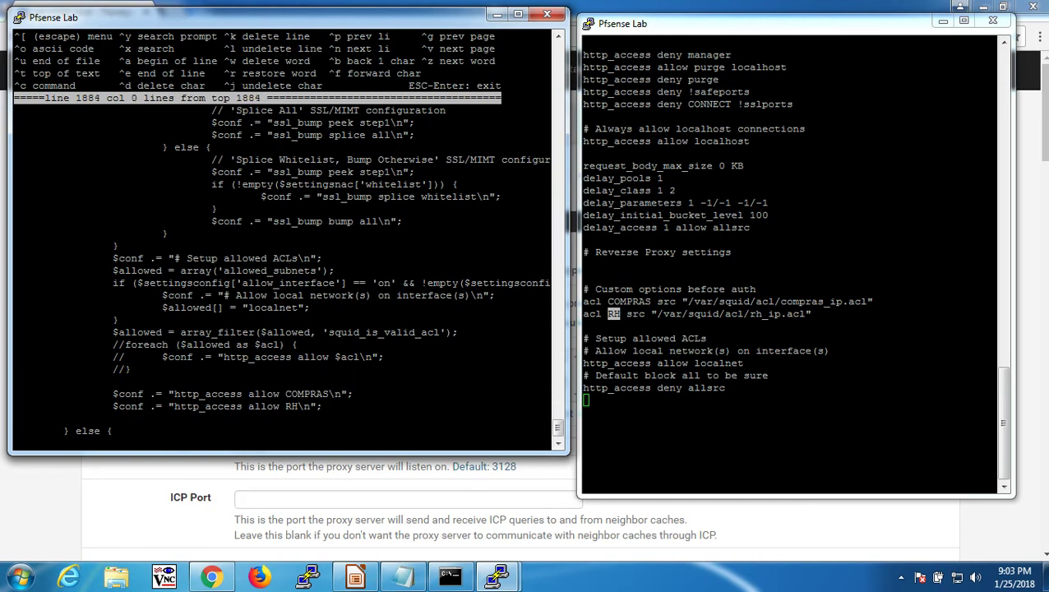
pyautogui.press('Tab')
pyautogui.write('//')
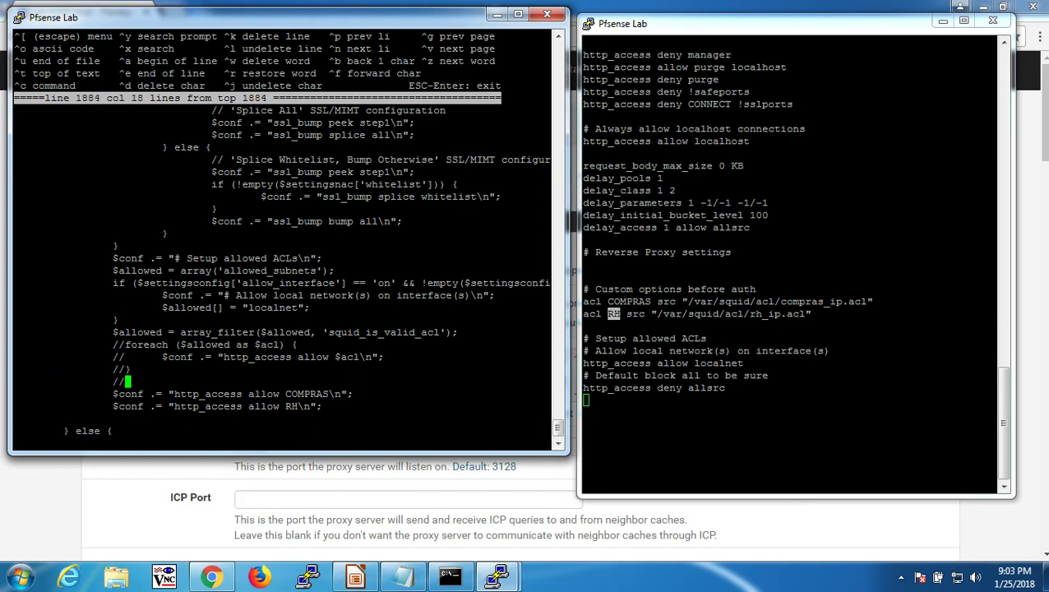
pyautogui.press('Tab')
pyautogui.press('BackSpace')
pyautogui.write('PMORENO')
pyautogui.press('Escape')
pyautogui.press('Return')
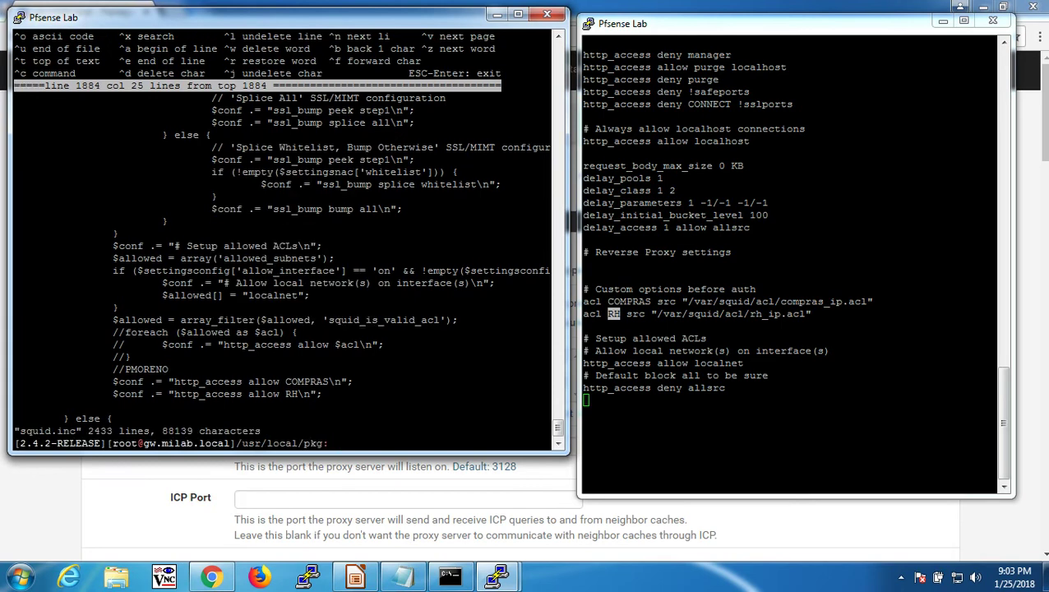
# Enter the squid -k parse command at the pfSense terminal prompt
pyautogui.hotkey('alt', 'Tab')
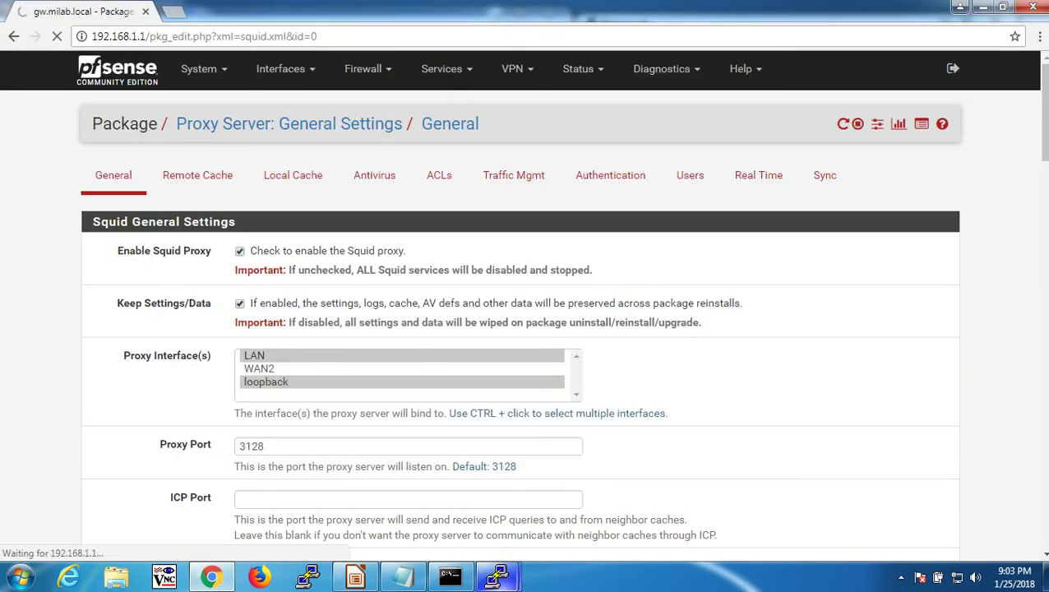
pyautogui.moveTo(496, 576)
pyautogui.click(415, 498)
pyautogui.write('squid -')
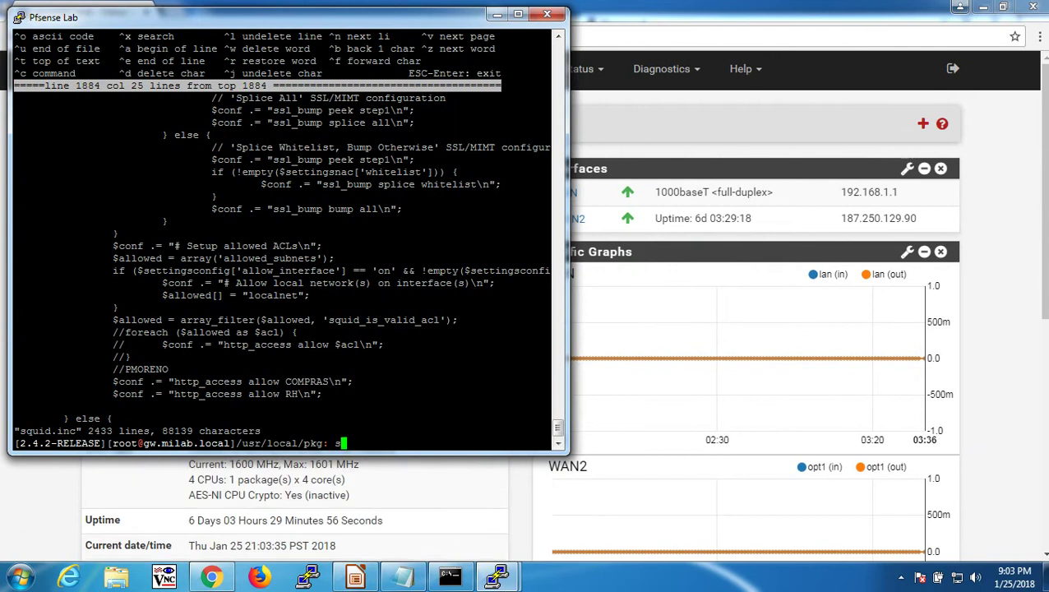
pyautogui.write('k p')
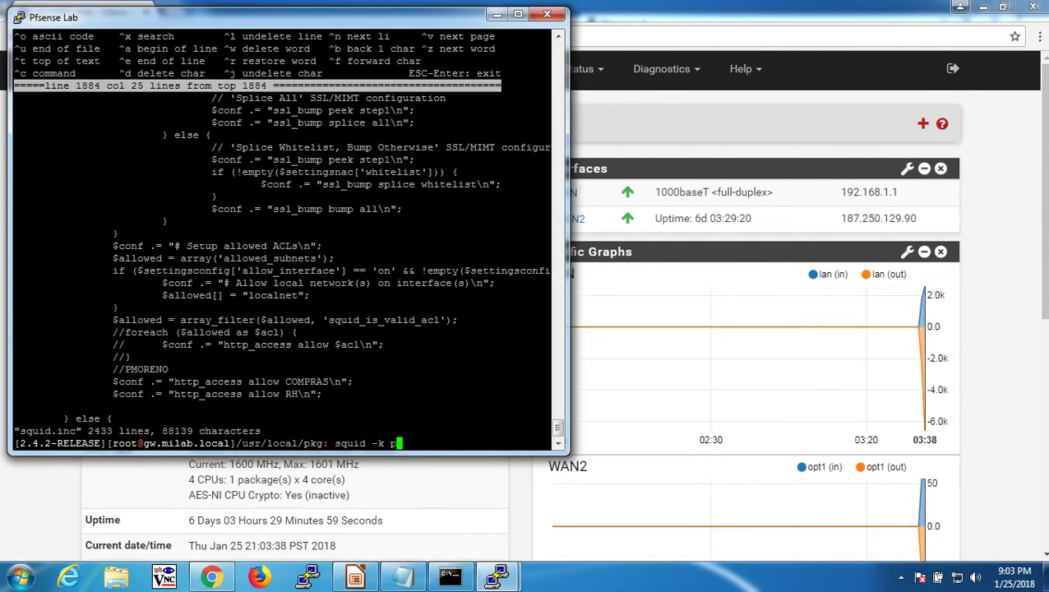
pyautogui.write('arse')
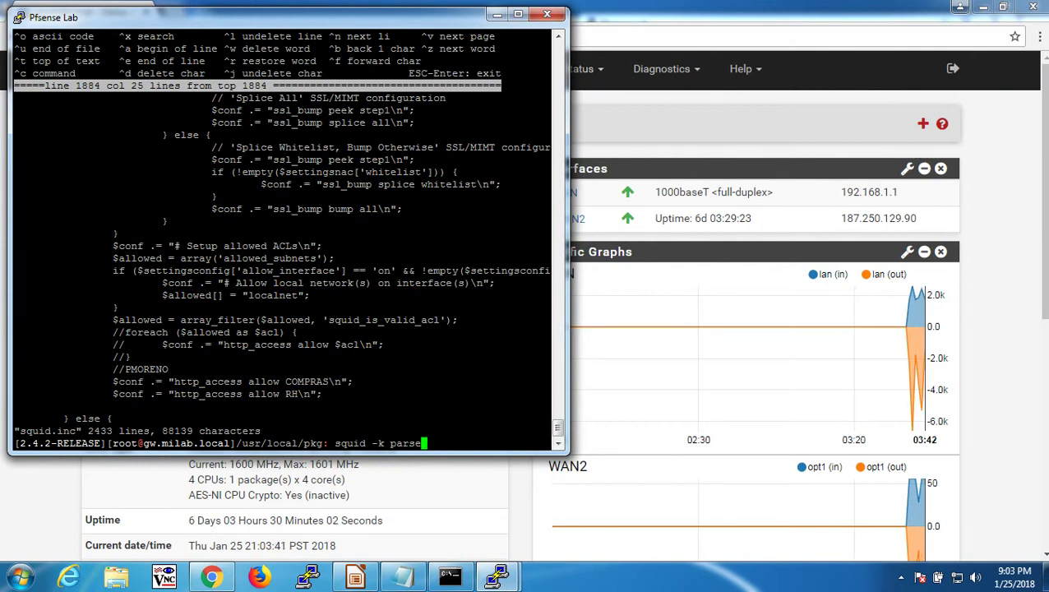
# Re-save the Services > Squid Proxy Server general settings in the webConfigurator
pyautogui.hotkey('alt', 'Tab')
pyautogui.click(442, 68)
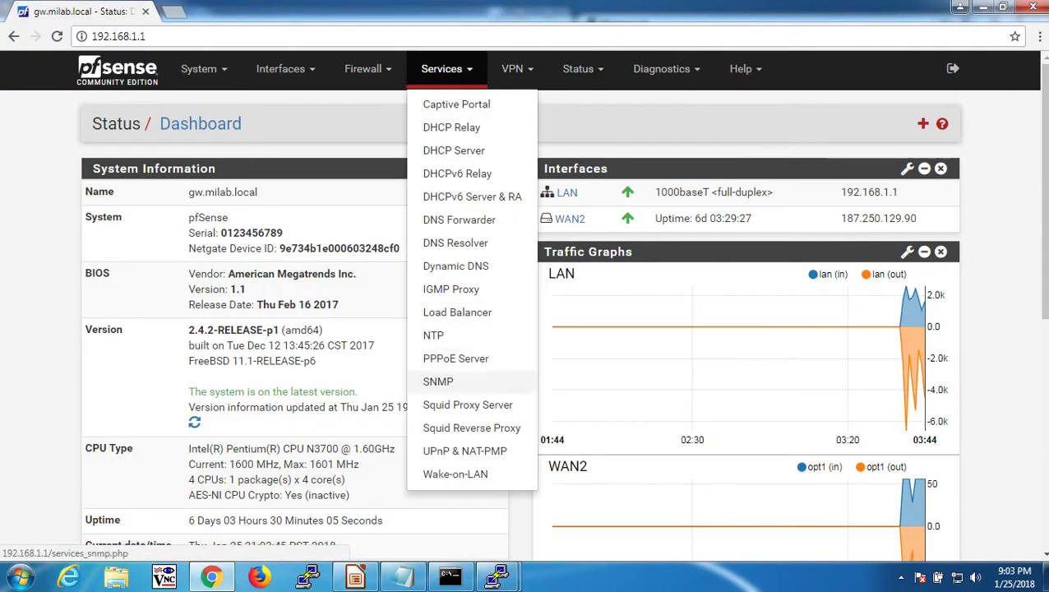
pyautogui.click(467, 404)
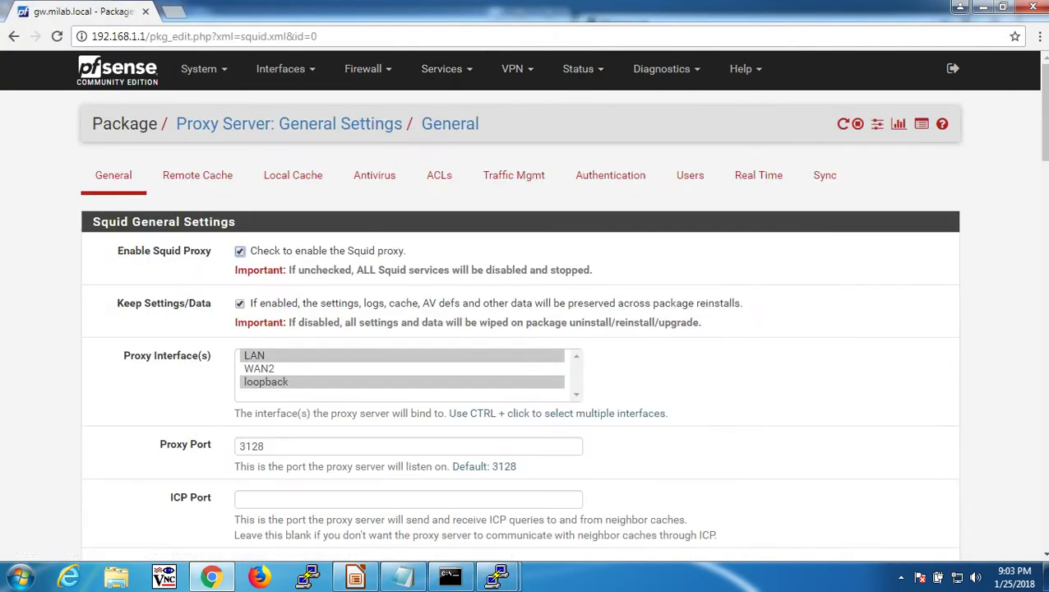
pyautogui.scroll(-15, 467, 405)
pyautogui.scroll(-10, 467, 405)
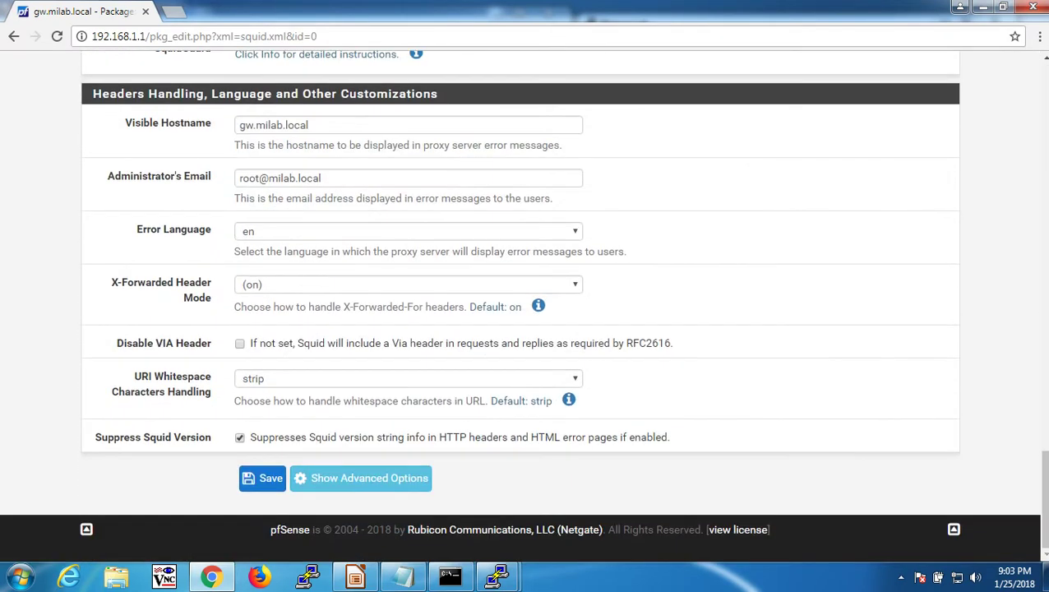
pyautogui.click(262, 478)
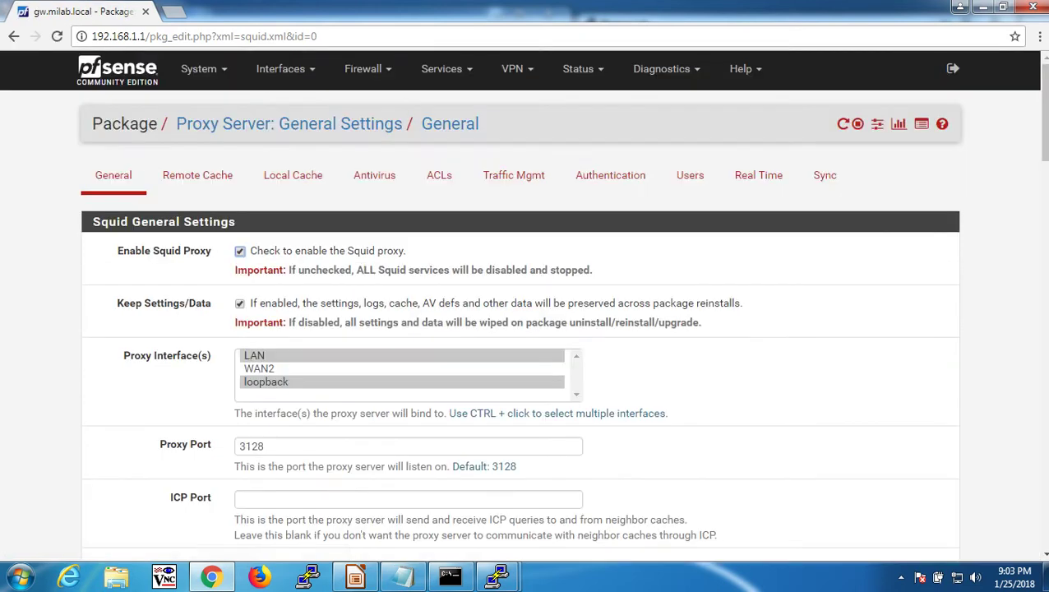
# Run squid -k parse and check the COMPRAS and RH rules in its output
pyautogui.moveTo(498, 575)
pyautogui.click(433, 492)
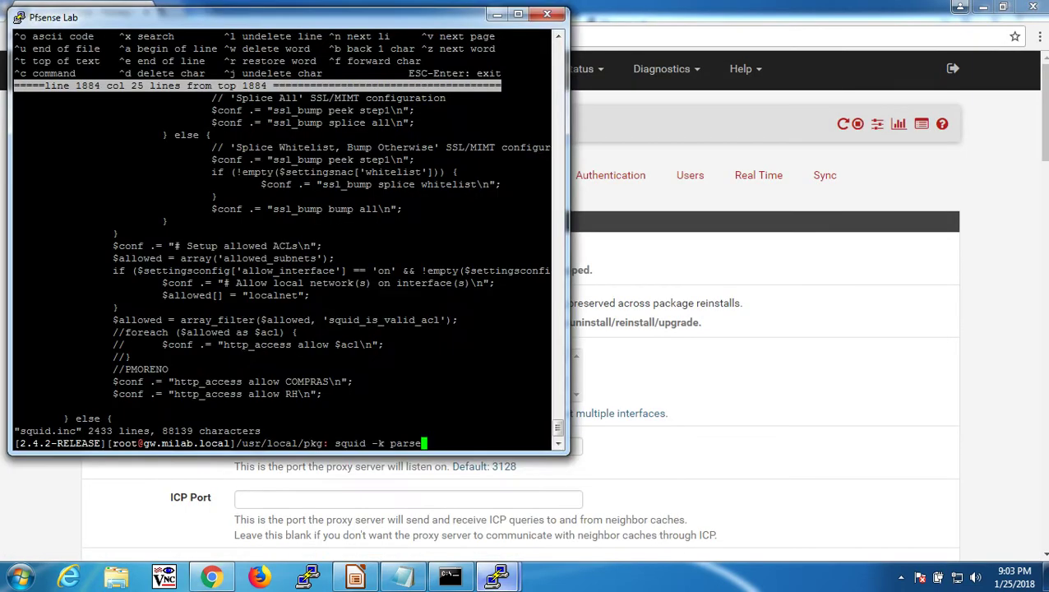
pyautogui.press('Return')
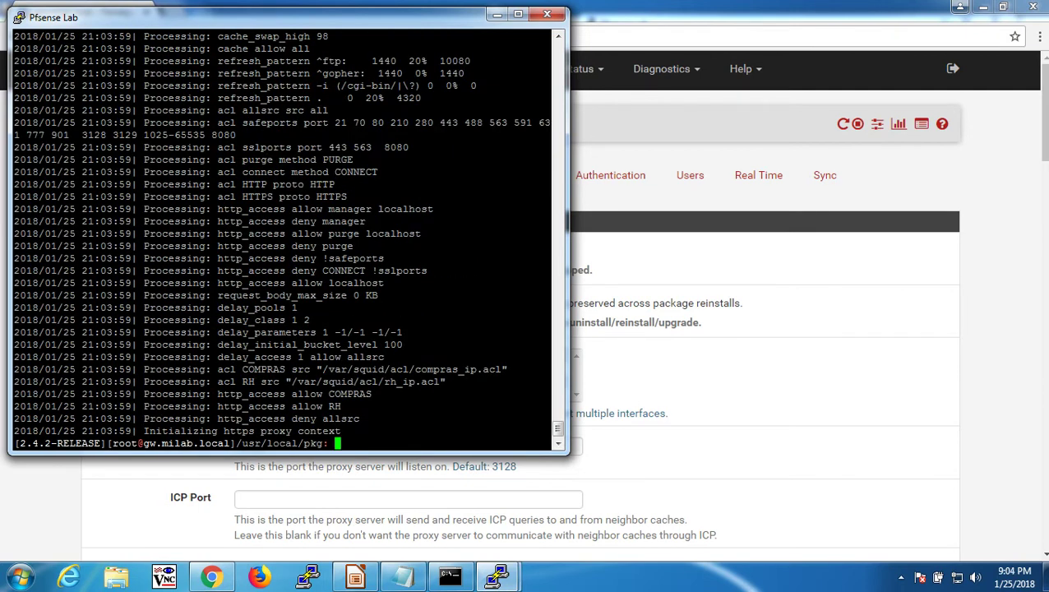
pyautogui.moveTo(168, 382); pyautogui.dragTo(360, 419)
pyautogui.click(359, 418)
# Open squid.conf in vi and find the http_access allow COMPRAS and RH lines
pyautogui.click(498, 575)
pyautogui.click(597, 499)
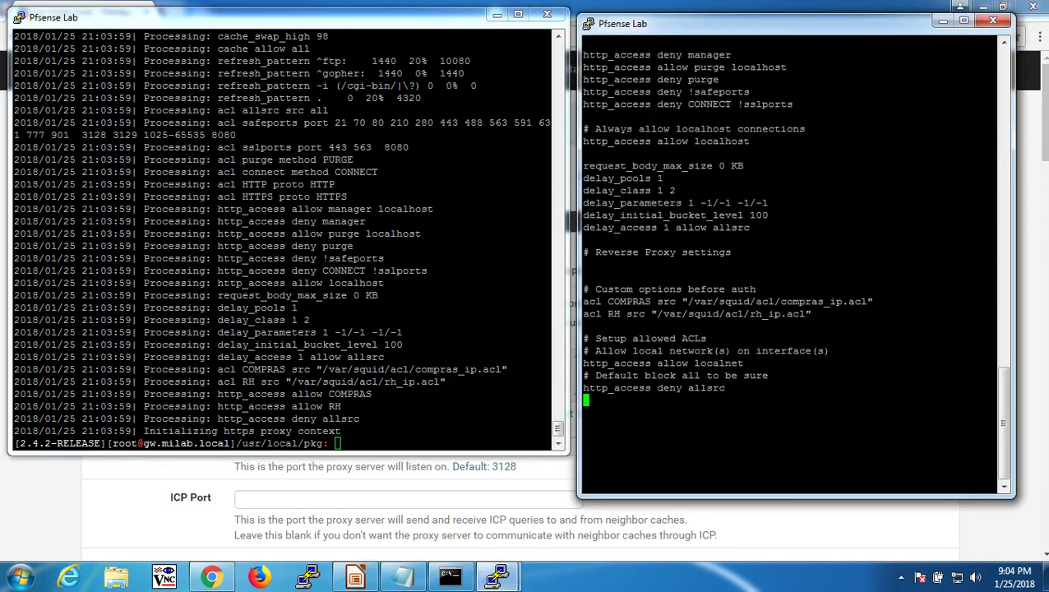
pyautogui.write('vi squid.conf')
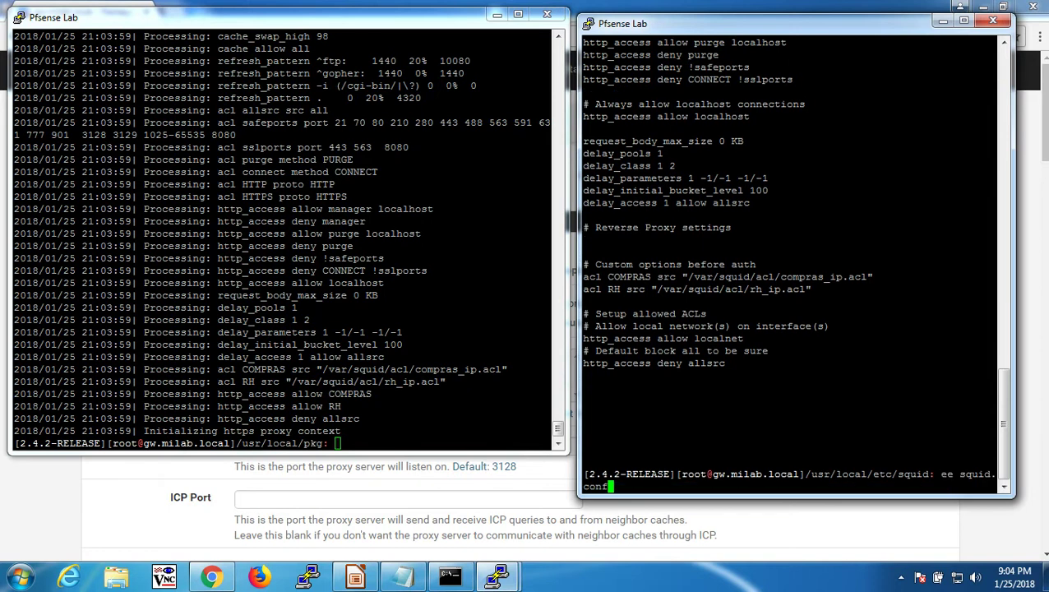
pyautogui.press('Return')
pyautogui.press('pagedown')
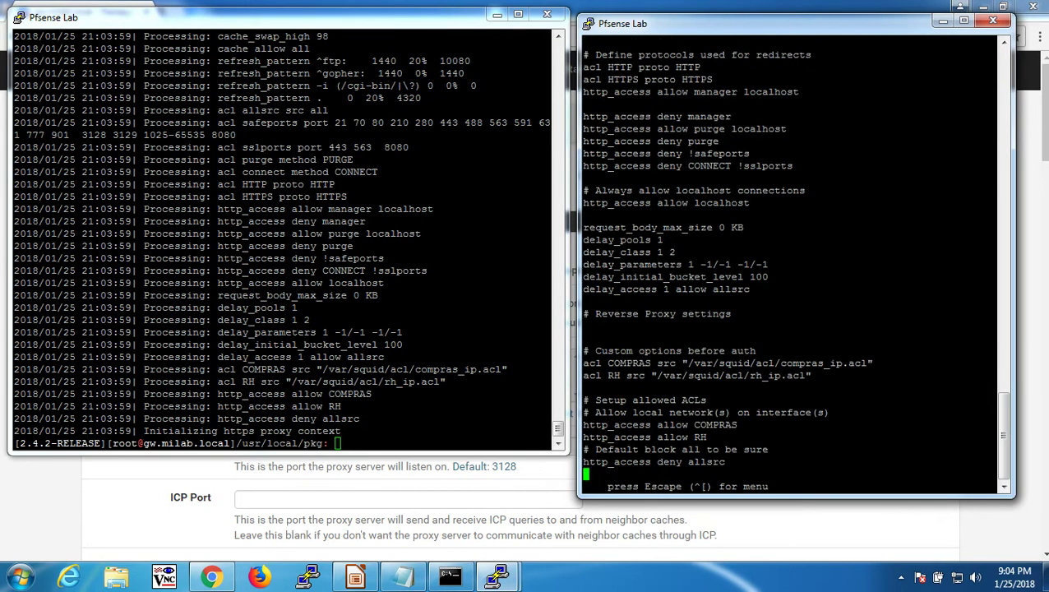
pyautogui.press('Up')
pyautogui.press('Up')
pyautogui.press('Up')
pyautogui.press('Up')
pyautogui.press('Up')
pyautogui.press('Up')
pyautogui.press('Up')
pyautogui.press('Up')
pyautogui.press('Down')
pyautogui.press('Down')
pyautogui.press('Down')
pyautogui.press('Down')
pyautogui.press('Down')
pyautogui.press('Down')
pyautogui.press('Up')
pyautogui.press('Up')
pyautogui.press('Right')
pyautogui.press('Right')
pyautogui.press('Right')
pyautogui.press('Right')
pyautogui.press('Right')
pyautogui.press('Right')
pyautogui.press('Right')
pyautogui.press('Right')
pyautogui.press('Right')
pyautogui.press('Right')
pyautogui.press('Right')
pyautogui.press('Right')
pyautogui.press('Right')
pyautogui.press('Right')
pyautogui.press('Right')
pyautogui.press('Right')
pyautogui.press('Right')
pyautogui.press('Right')
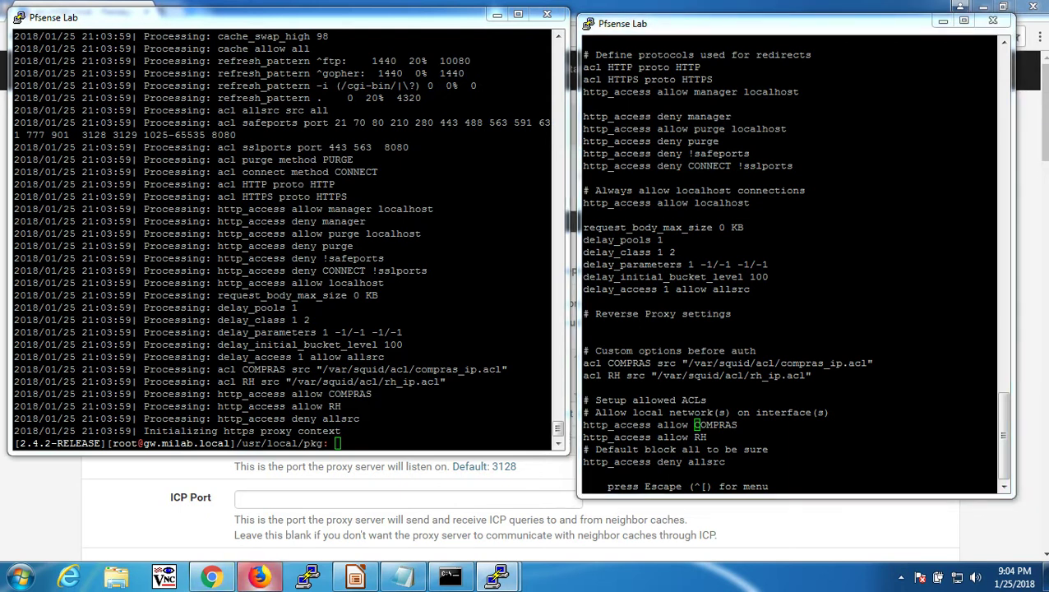
pyautogui.hotkey('alt', 'Tab')
# Load yahoo (espanol.yahoo.com) and then linux.com in Firefox
pyautogui.hotkey('alt', 'Tab')
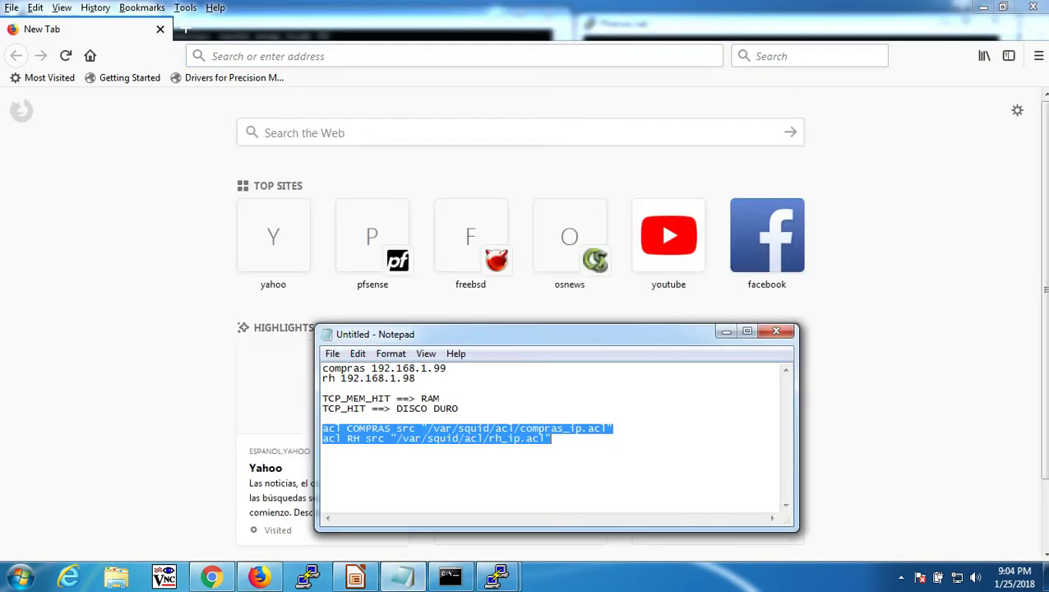
pyautogui.hotkey('alt', 'Tab')
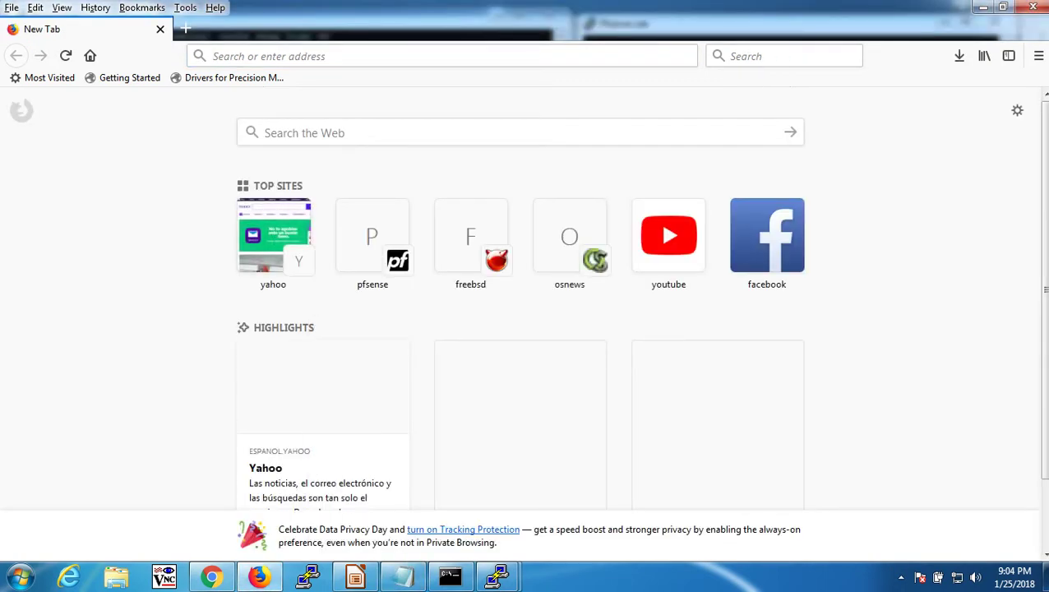
pyautogui.write('yahoo.com/')
pyautogui.press('Return')
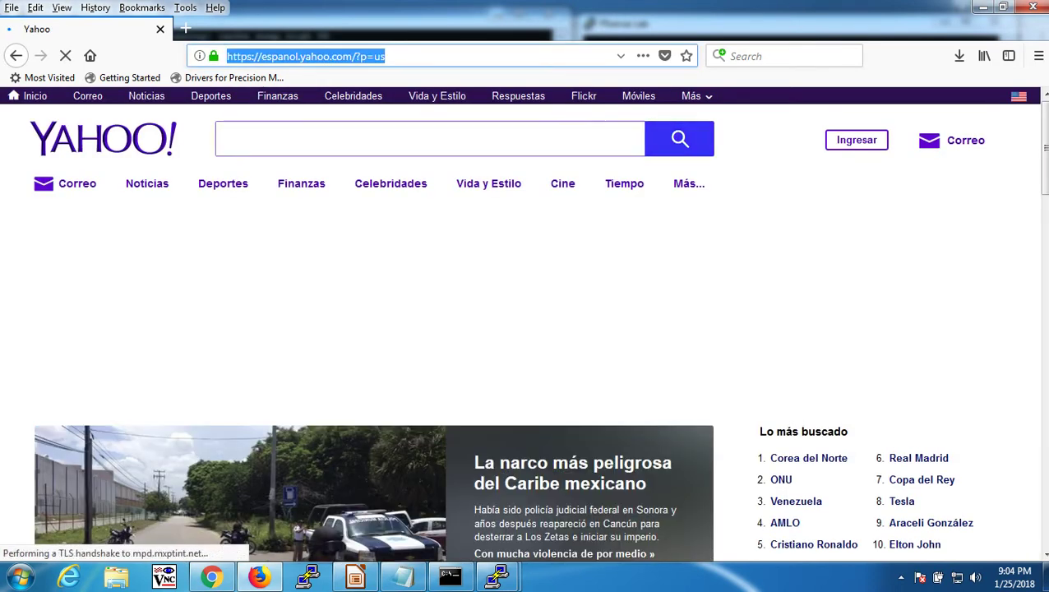
pyautogui.write('linux,')
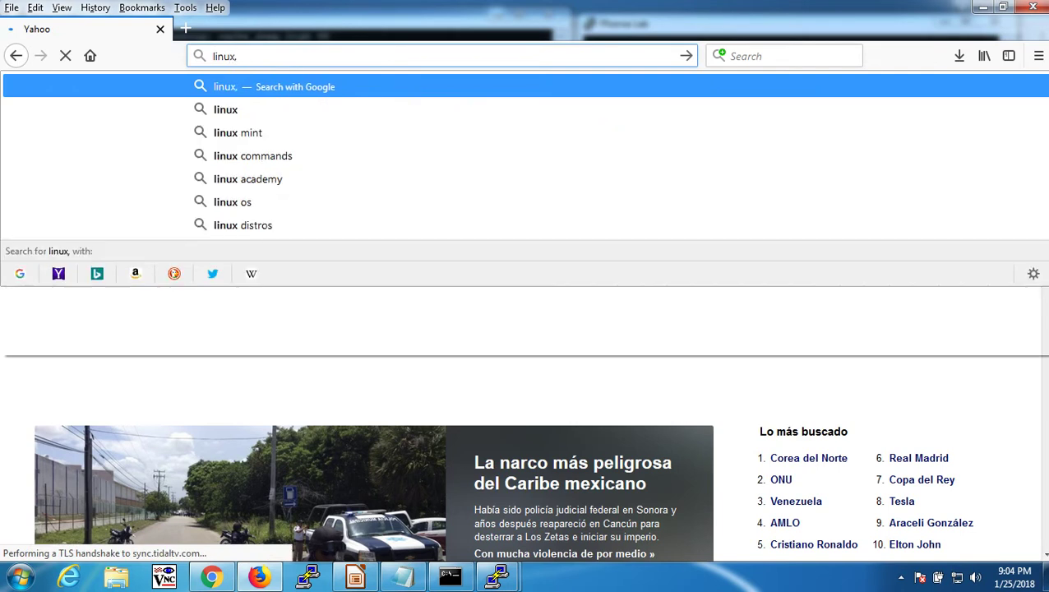
pyautogui.press('BackSpace')
pyautogui.write('.com')
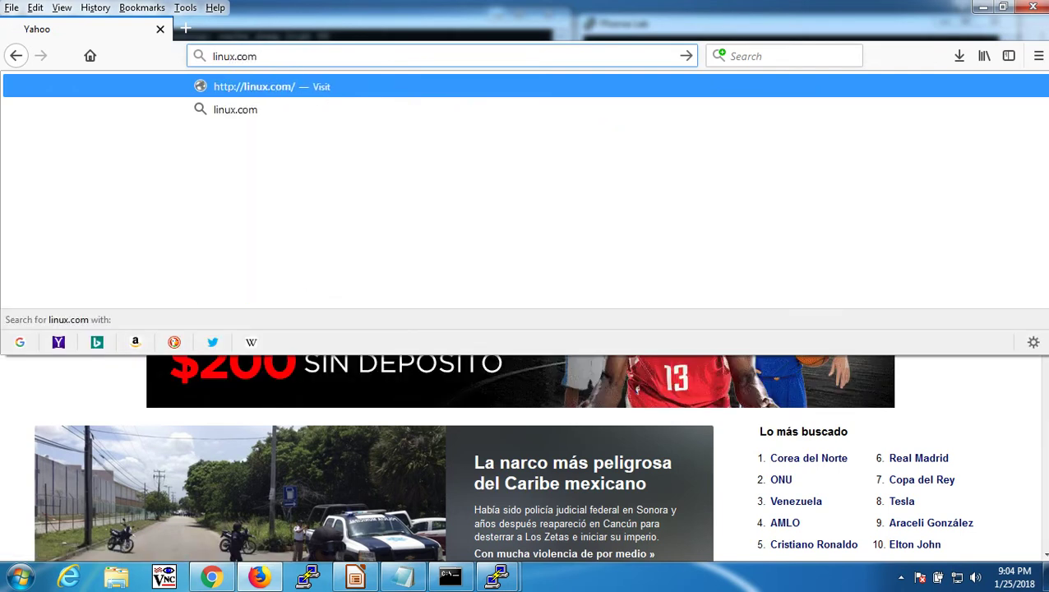
pyautogui.press('Return')
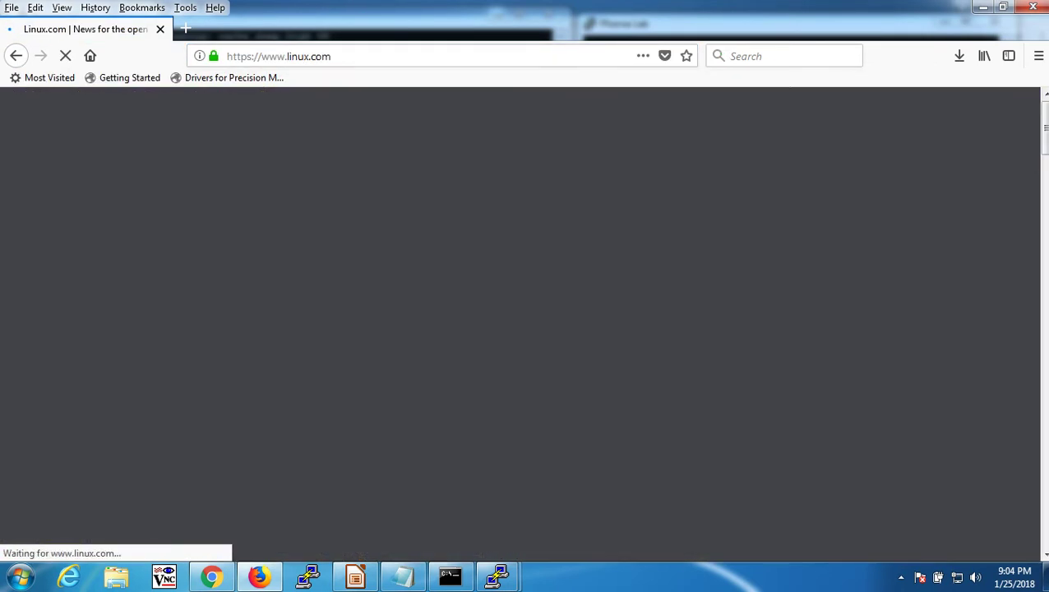
# Maximize the pfSense terminal and show the last 50 lines of /var/squid/logs/access.log
pyautogui.moveTo(497, 576)
pyautogui.click(412, 506)
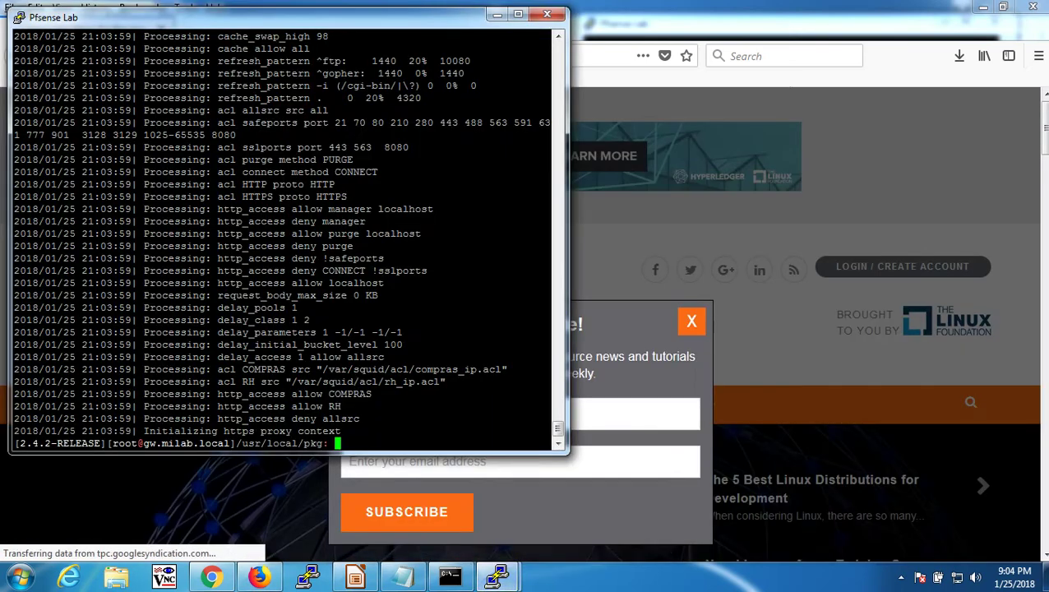
pyautogui.press('super+Up')
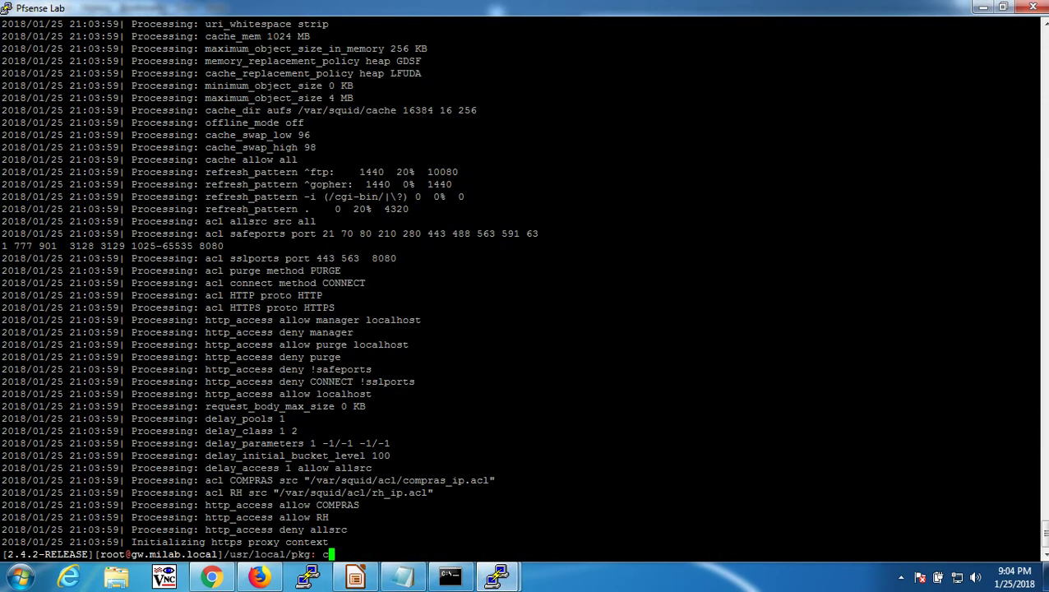
pyautogui.write('cd /var/squid/logs/')
pyautogui.press('Return')
pyautogui.write('tail -n ')
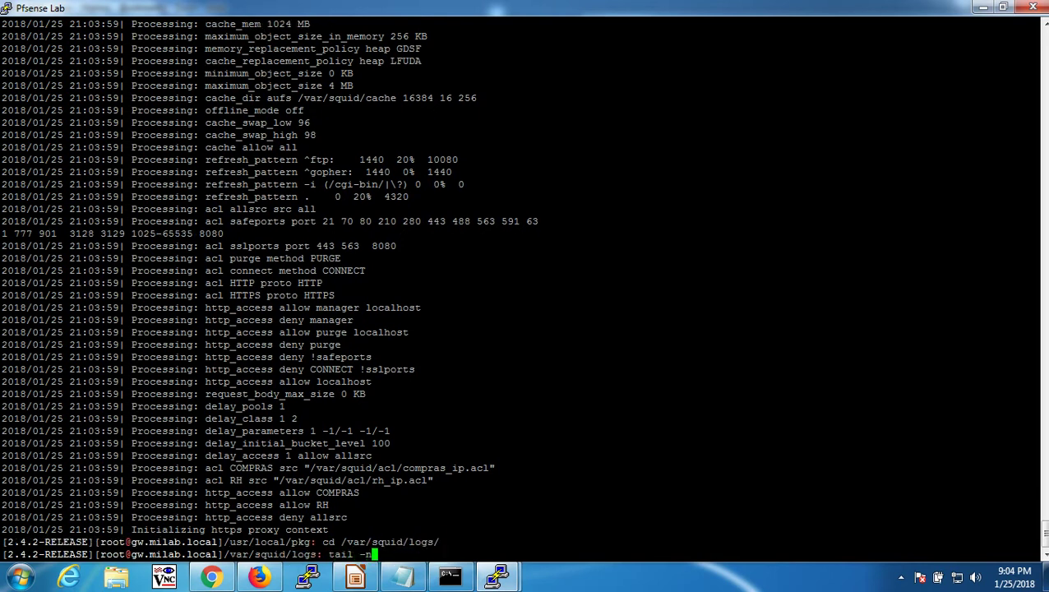
pyautogui.write('50 linu')
pyautogui.press('BackSpace')
pyautogui.press('BackSpace')
pyautogui.press('BackSpace')
pyautogui.press('BackSpace')
pyautogui.write('ac')
pyautogui.press('Tab')
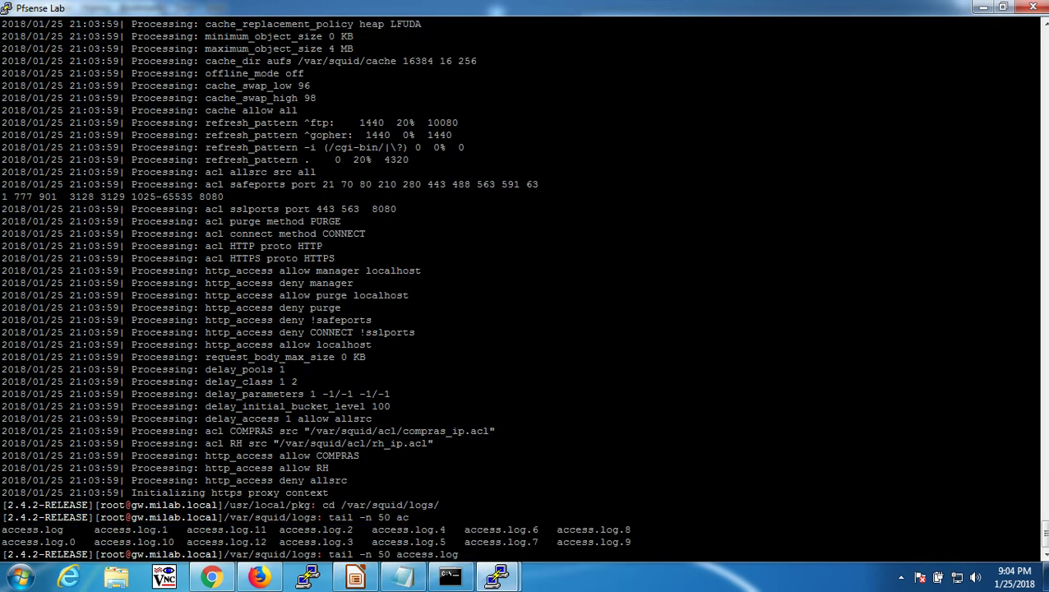
pyautogui.press('Return')
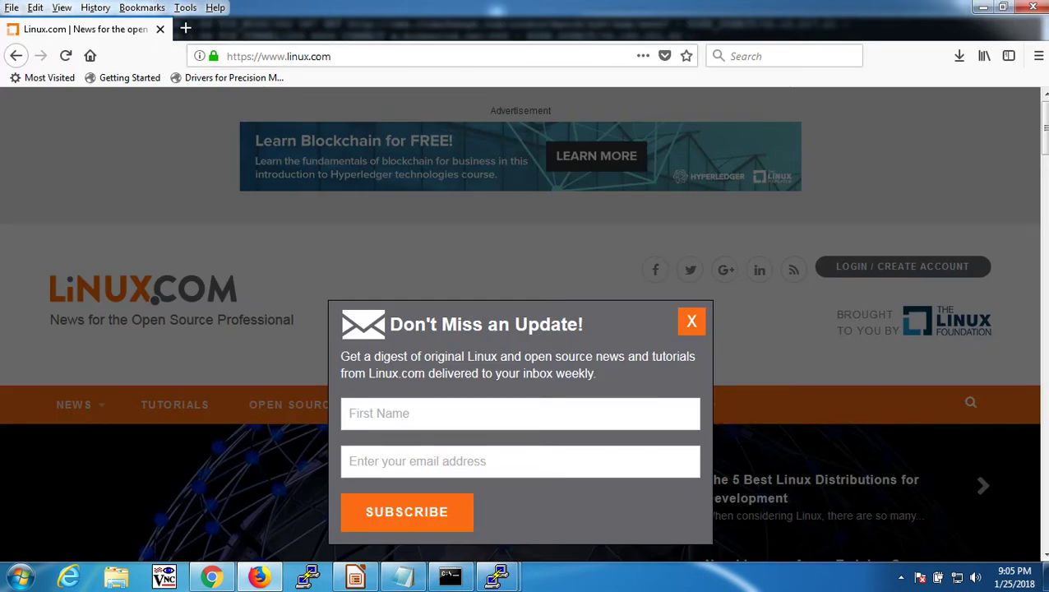
# Dismiss the newsletter popup and load linux.com through the proxy, glancing at the Squid log
pyautogui.press('Escape')
pyautogui.hotkey('ctrl', 'l')
pyautogui.write('\\')
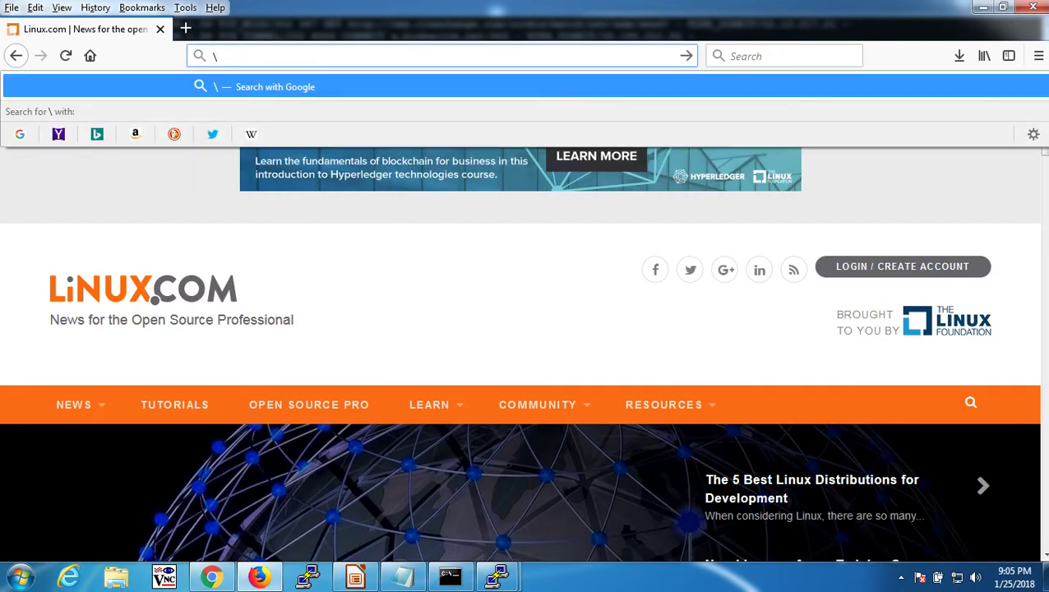
pyautogui.press('BackSpace')
pyautogui.write('linux')
pyautogui.press('Return')
pyautogui.hotkey('alt', 'Tab')
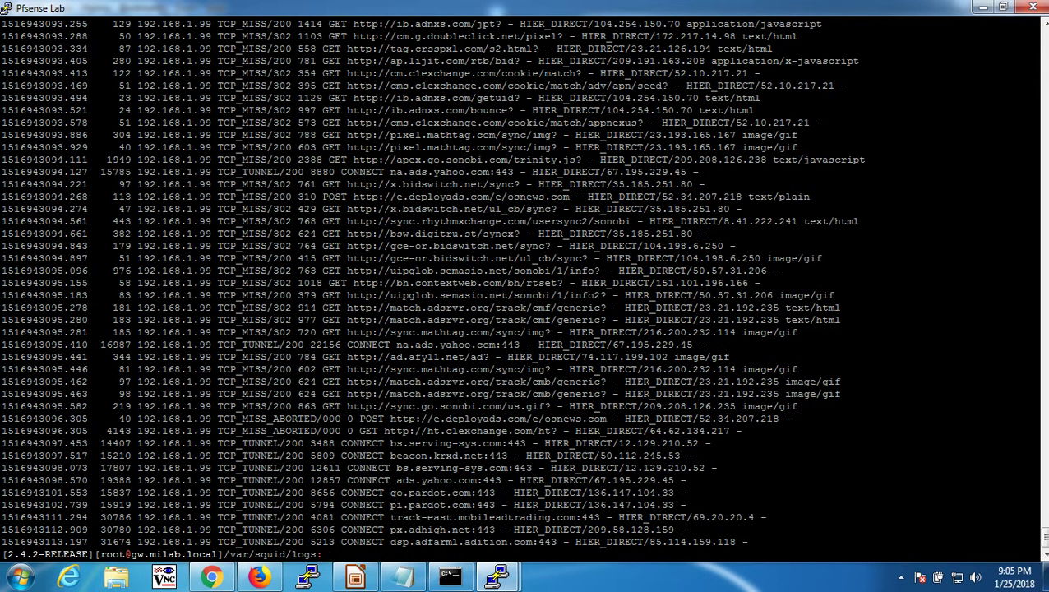
pyautogui.hotkey('alt', 'Tab')
pyautogui.hotkey('ctrl', 'l')
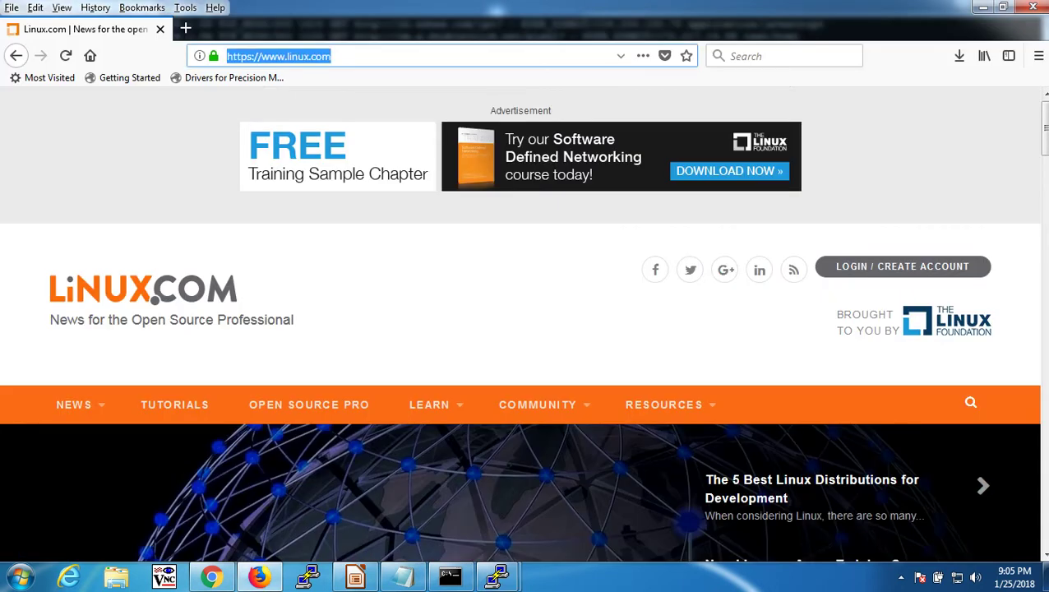
# Load freebsd.org and recall the tail -n 50 access.log command in the terminal
pyautogui.write('freeb')
pyautogui.press('Return')
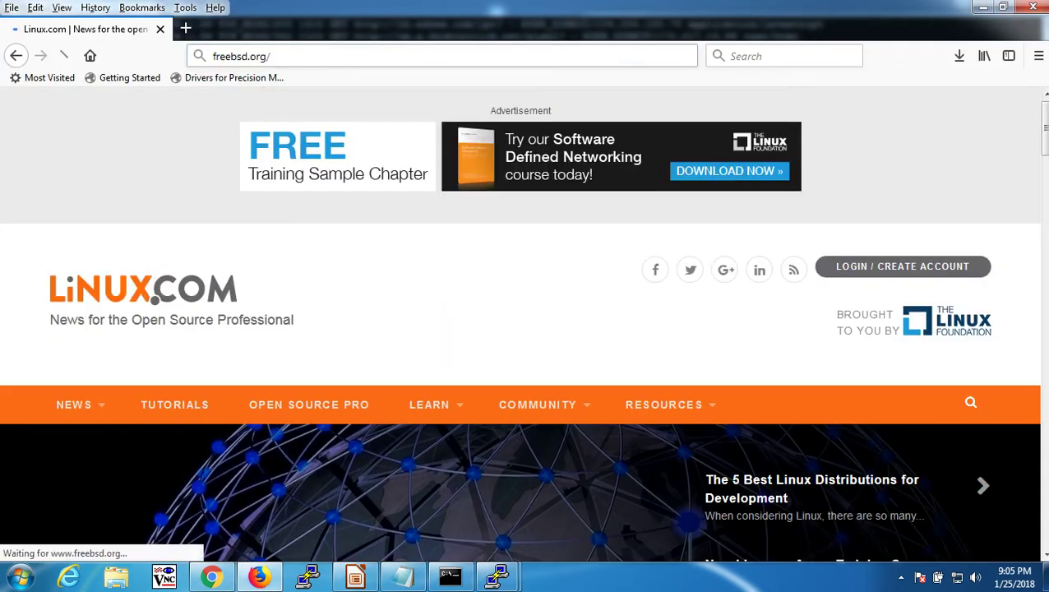
pyautogui.hotkey('alt', 'Tab')
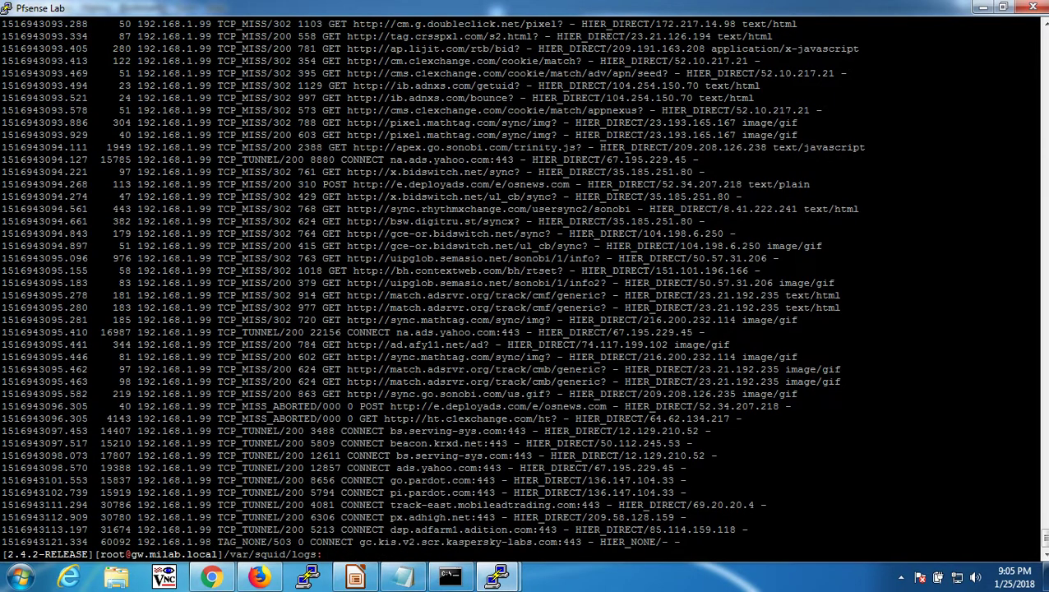
pyautogui.press('Up')
pyautogui.hotkey('alt', 'Tab')
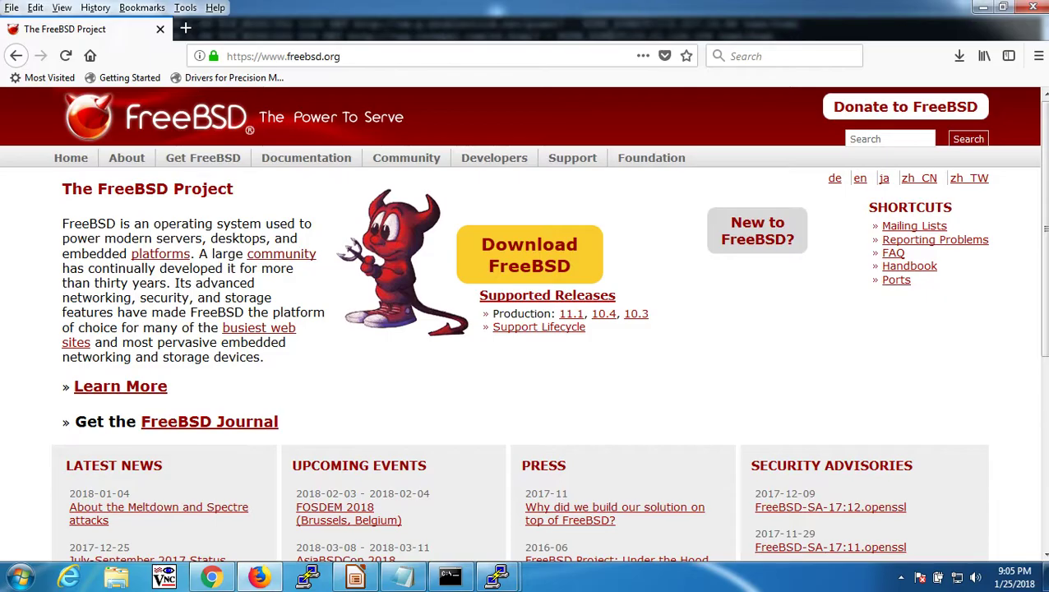
# Review Firefox's Network Proxy connection settings, close Options, and rerun the access.log tail
pyautogui.click(1038, 55)
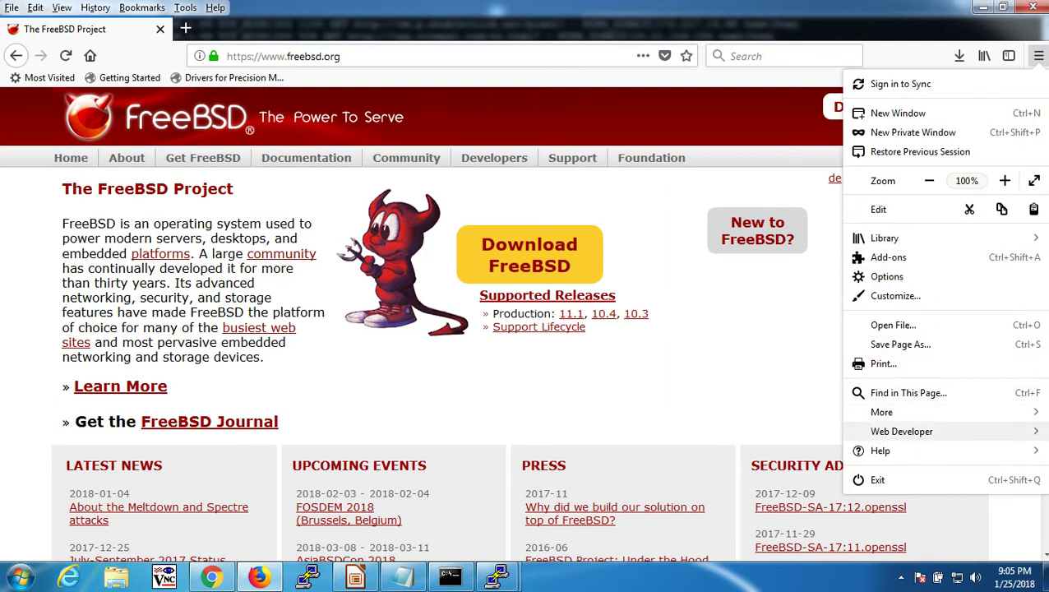
pyautogui.click(888, 277)
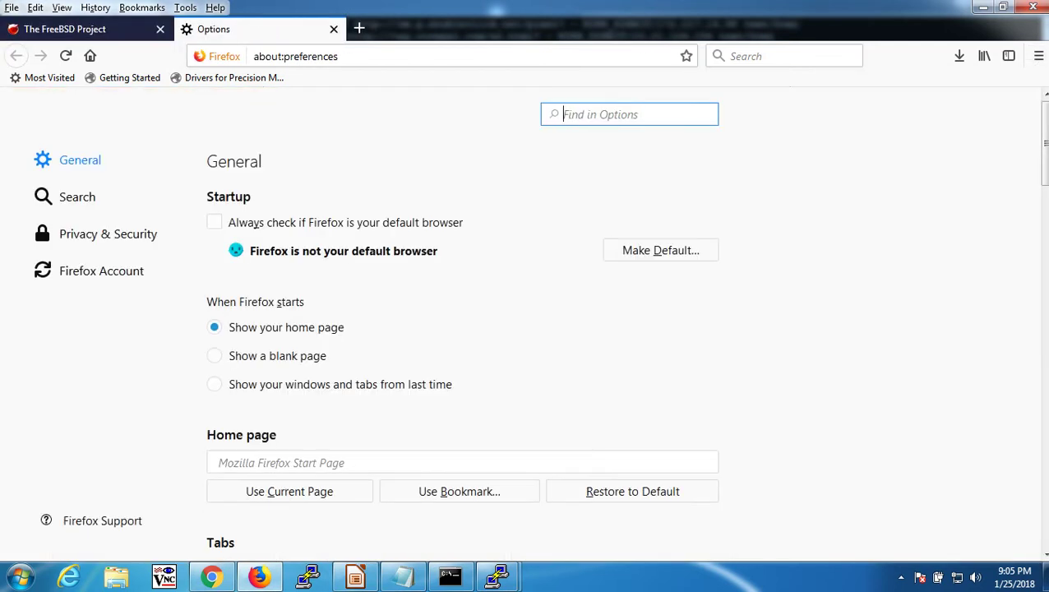
pyautogui.scroll(-15, 524, 329)
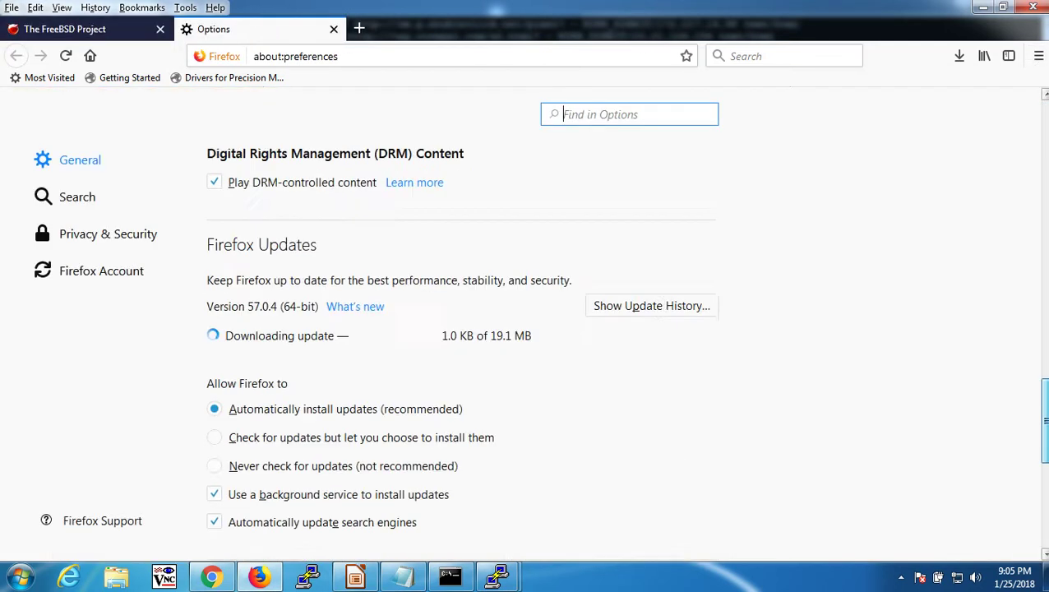
pyautogui.click(660, 517)
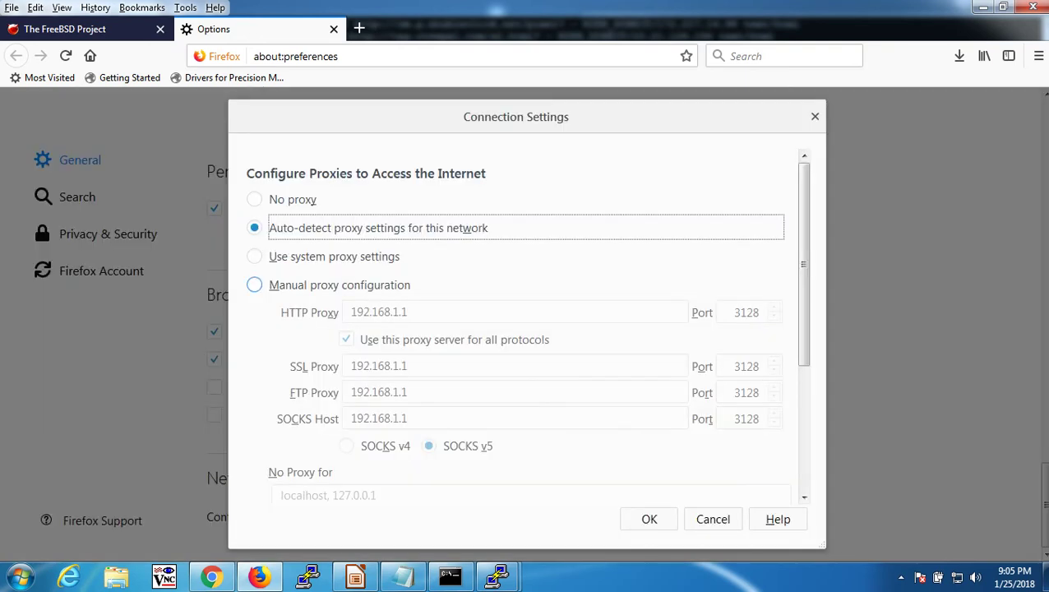
pyautogui.click(648, 518)
pyautogui.click(334, 29)
pyautogui.hotkey('alt', 'Tab')
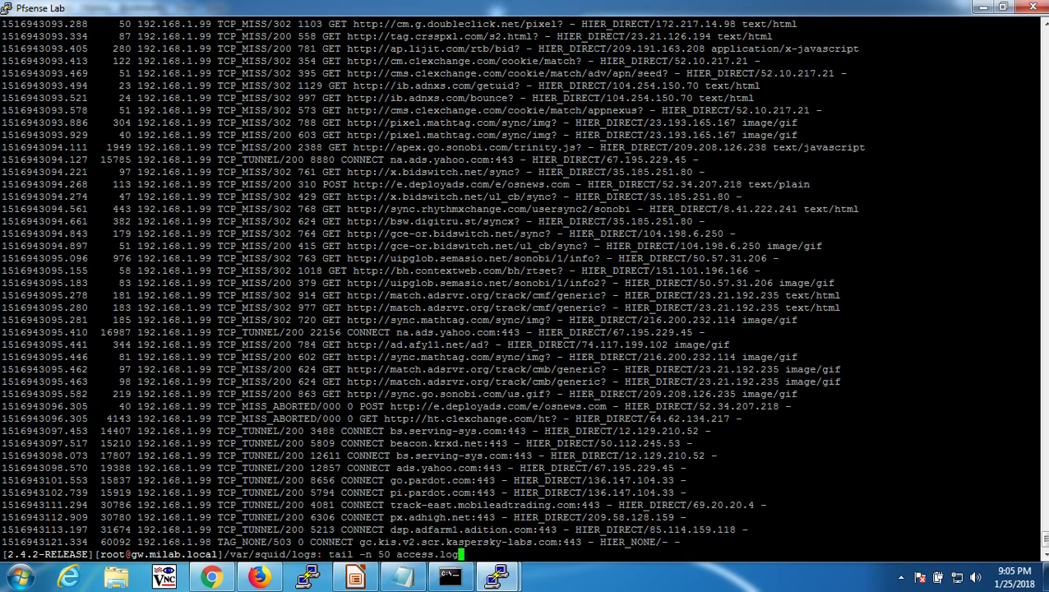
pyautogui.press('Return')
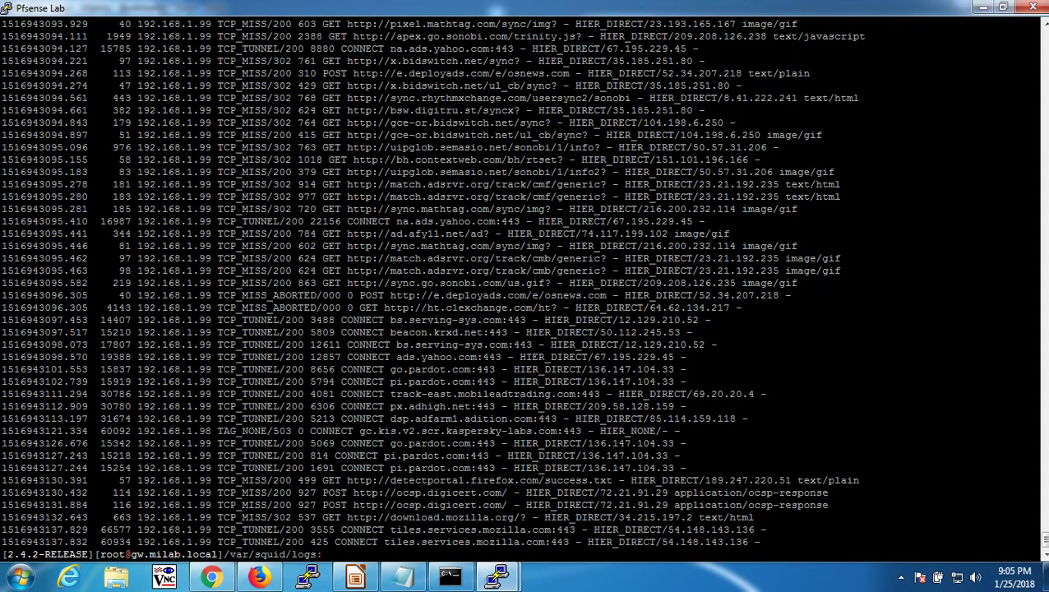
pyautogui.hotkey('alt', 'Tab')
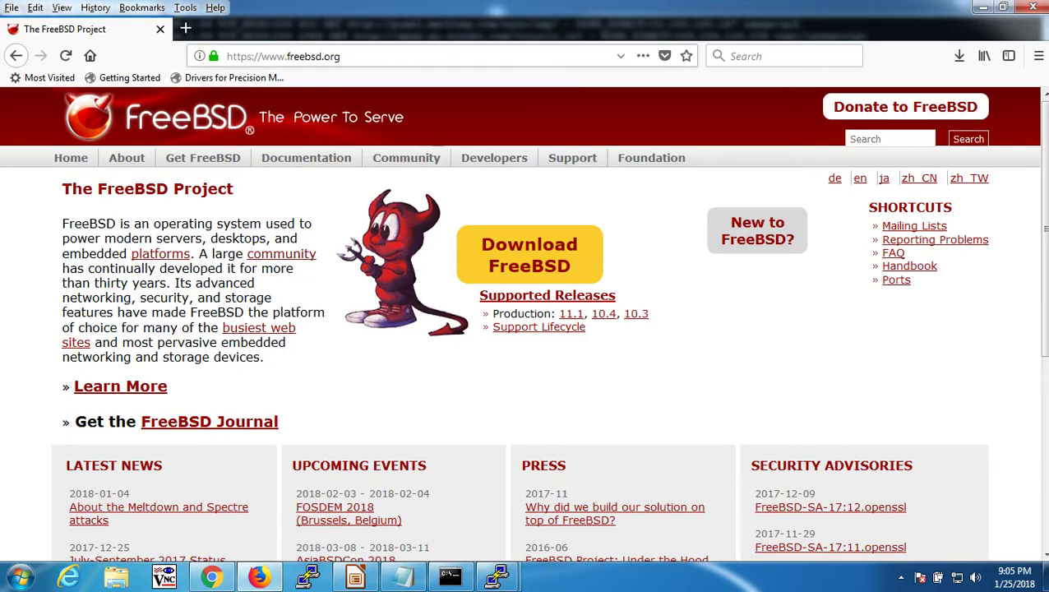
pyautogui.hotkey('ctrl', 'l')
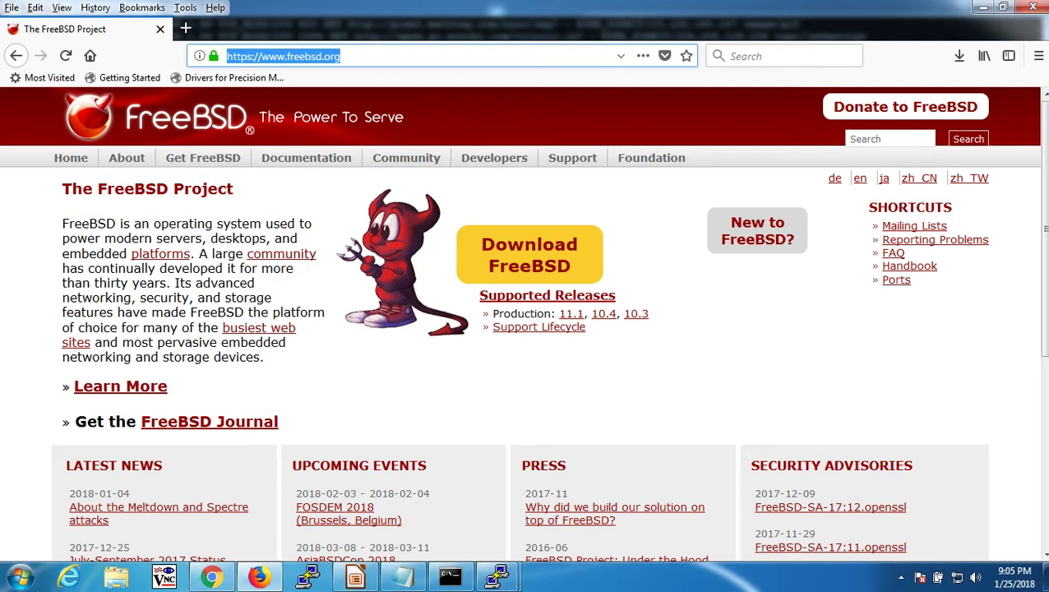
pyautogui.write('frontera.info')
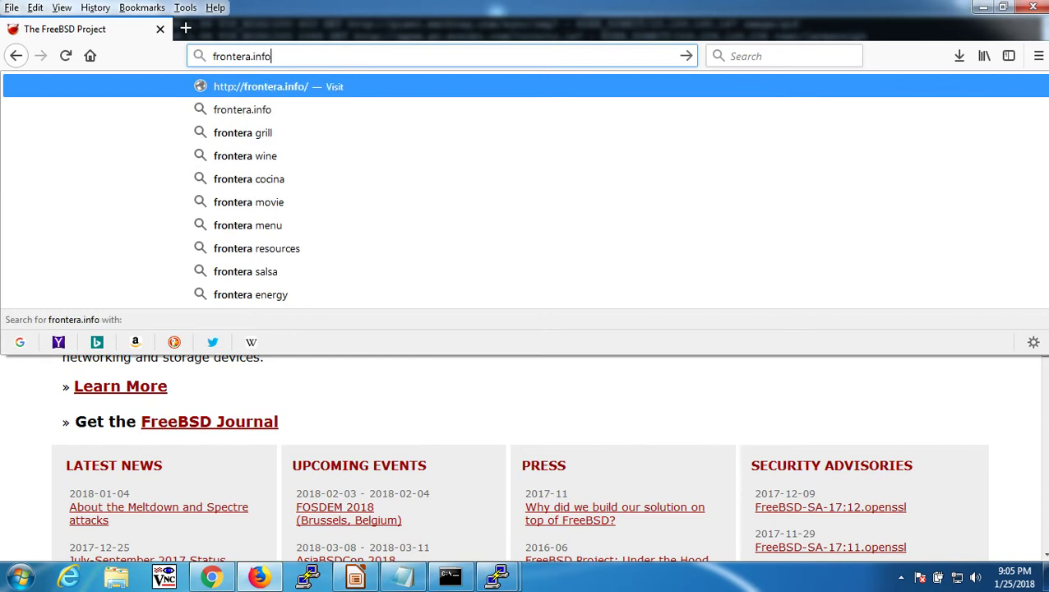
pyautogui.press('Return')
pyautogui.hotkey('alt', 'Tab')
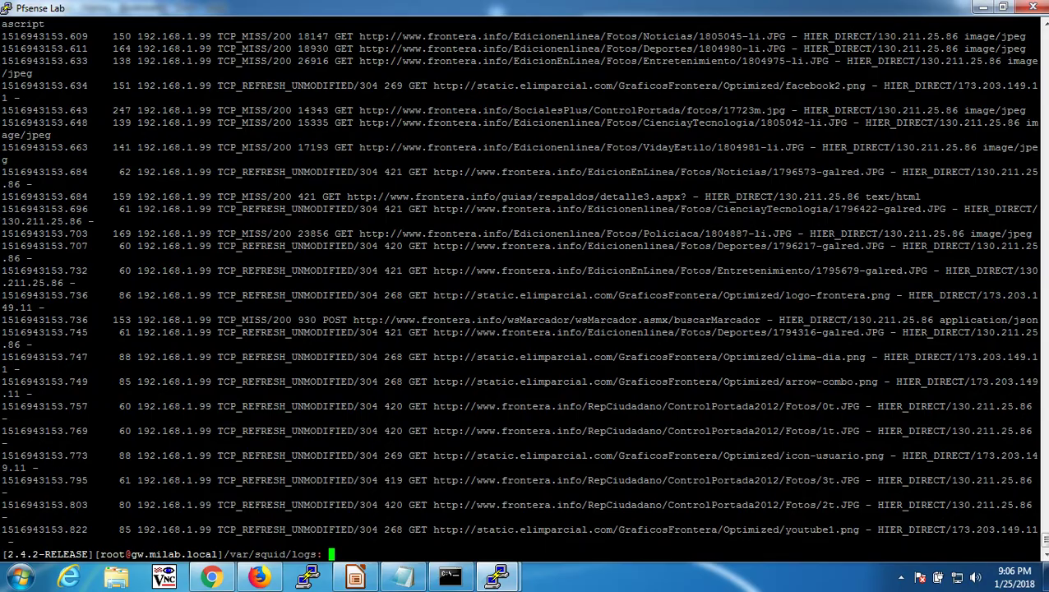
pyautogui.press('Up')
pyautogui.press('Return')
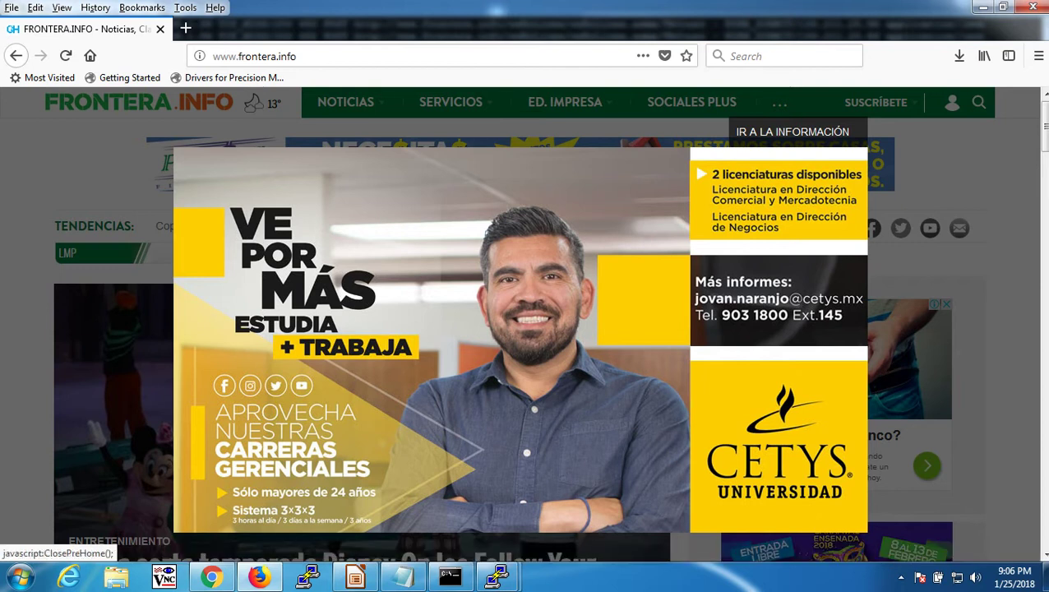
pyautogui.click(793, 131)
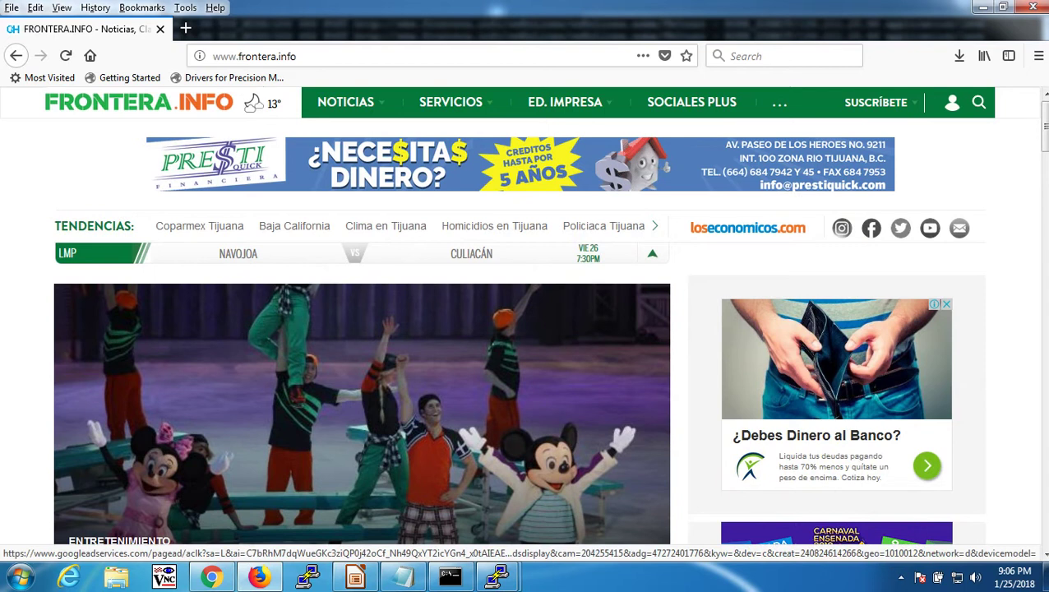
pyautogui.hotkey('alt', 'Tab')
# Rerun the access.log tail and highlight the frontera.info address, checking the Notepad ACL notes
pyautogui.press('Up')
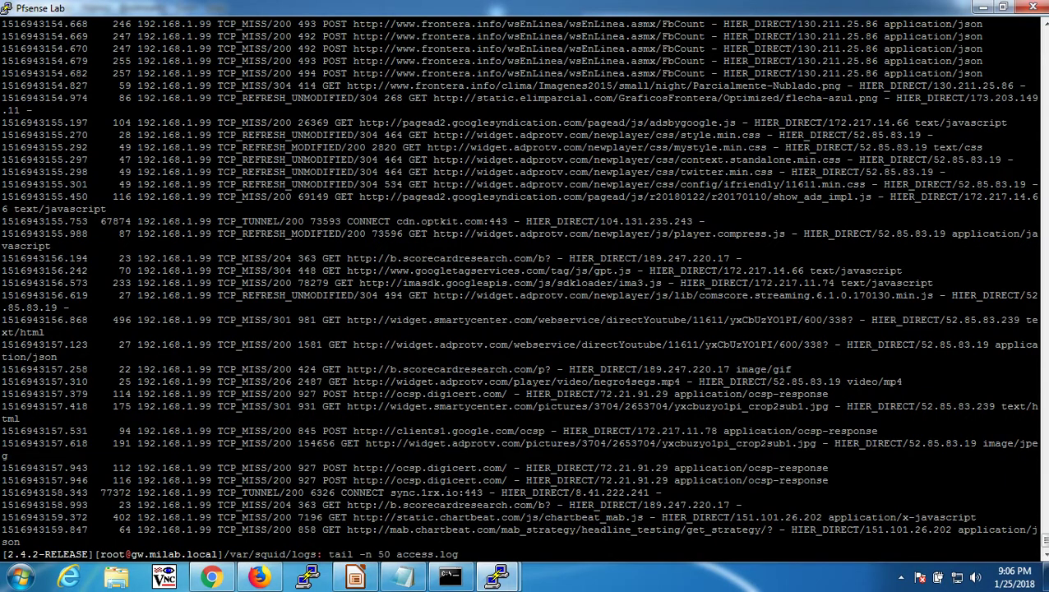
pyautogui.press('Return')
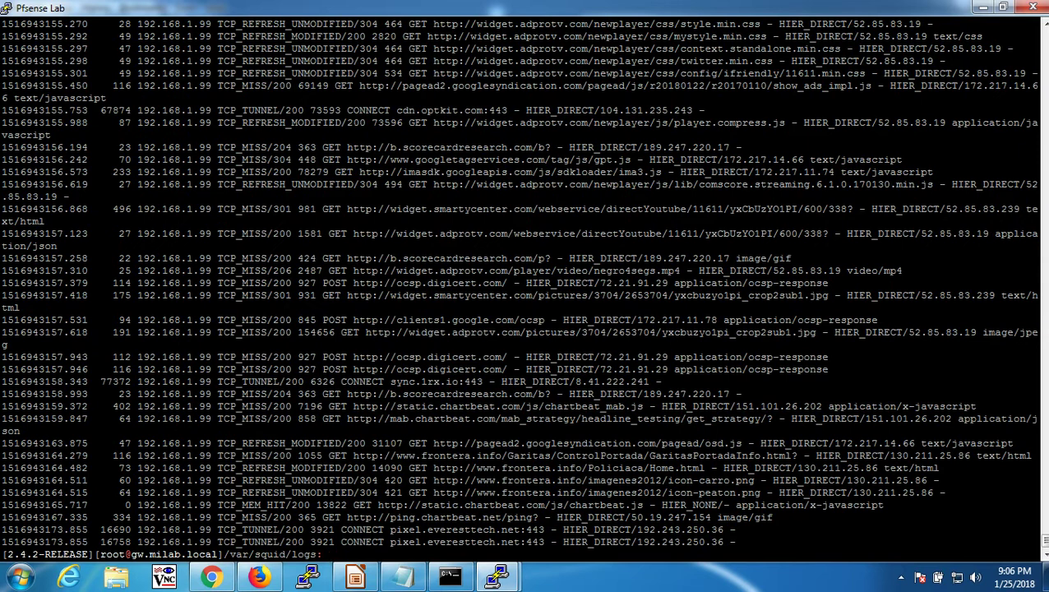
pyautogui.moveTo(470, 481); pyautogui.dragTo(538, 481)
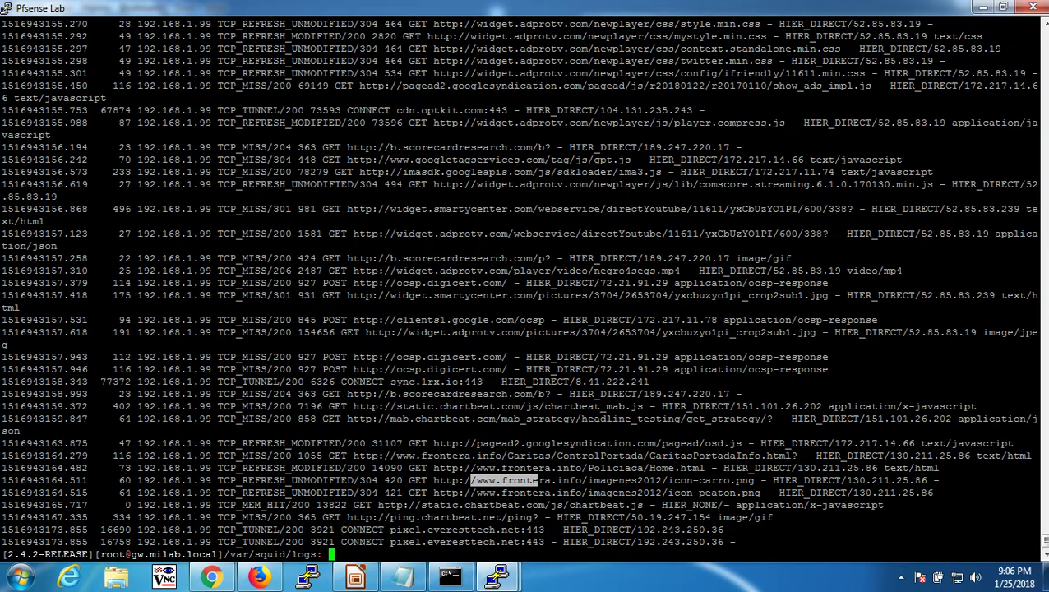
pyautogui.click(403, 576)
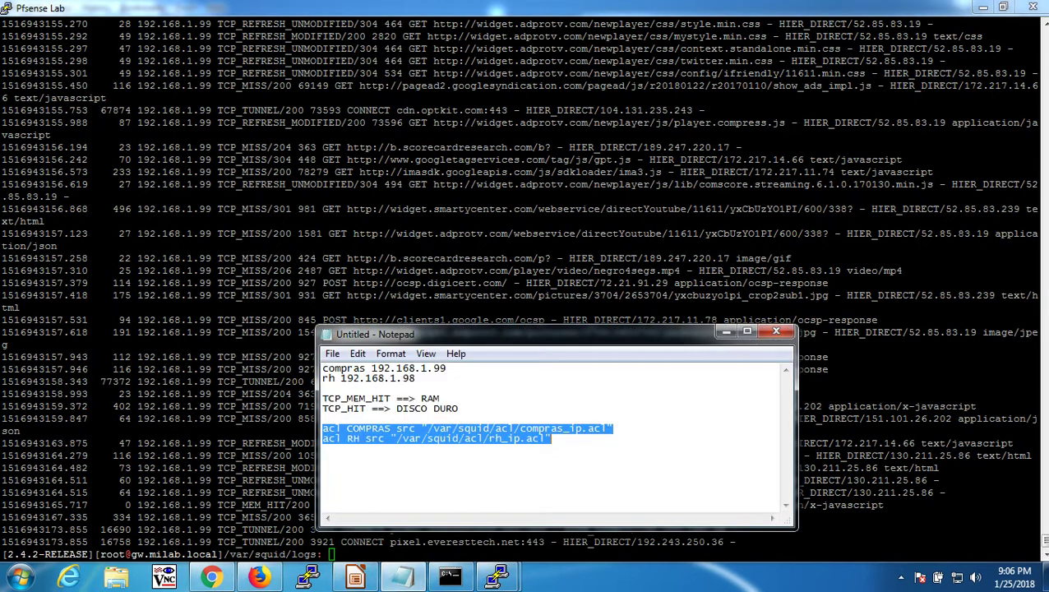
pyautogui.hotkey('alt', 'Tab')
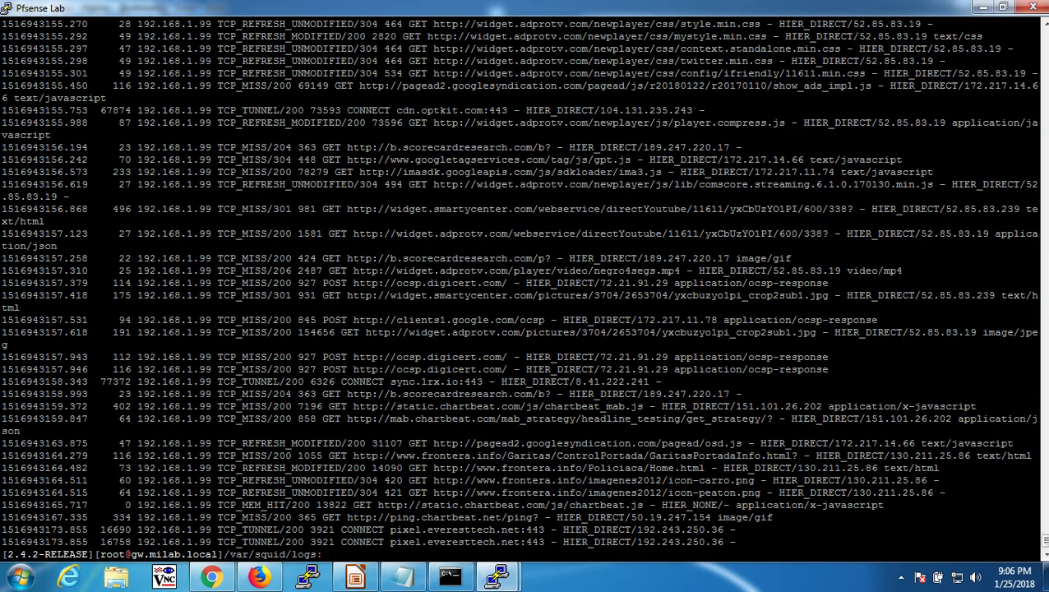
pyautogui.press('Up')
pyautogui.press('Return')
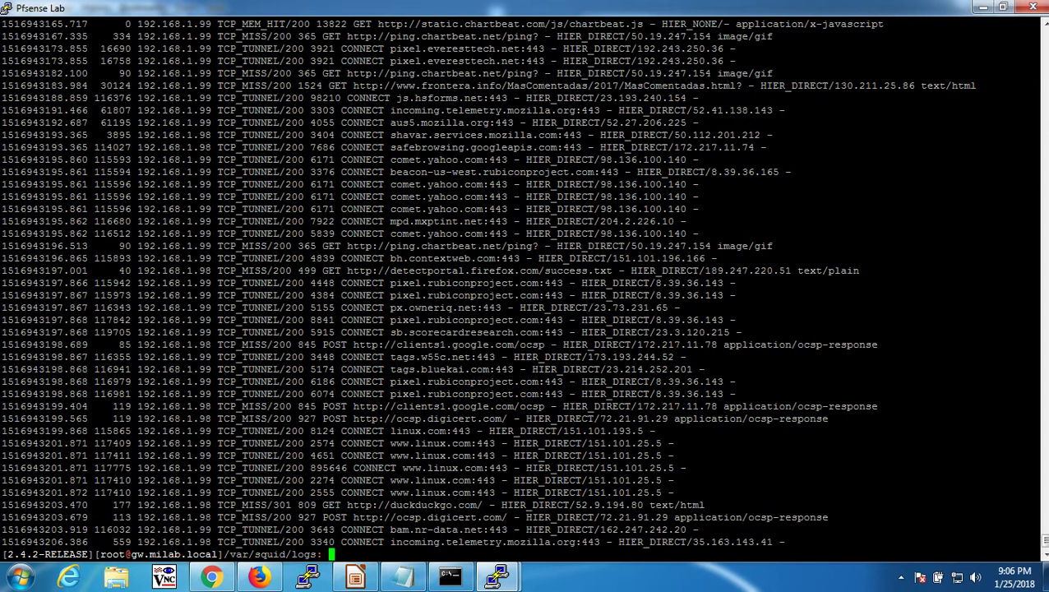
pyautogui.moveTo(137, 505); pyautogui.dragTo(262, 505)
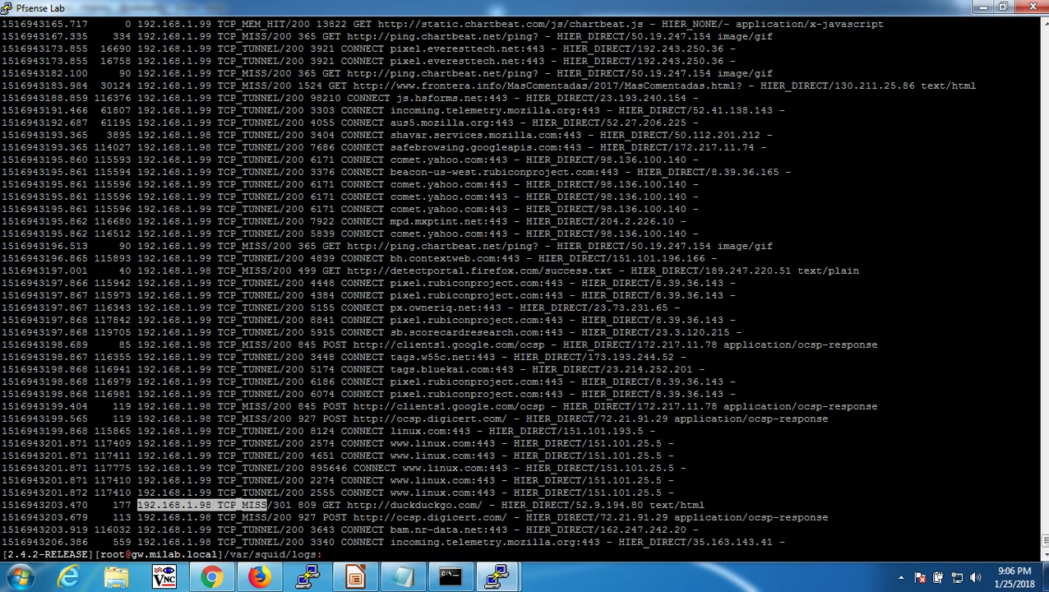
pyautogui.moveTo(340, 505); pyautogui.dragTo(482, 505)
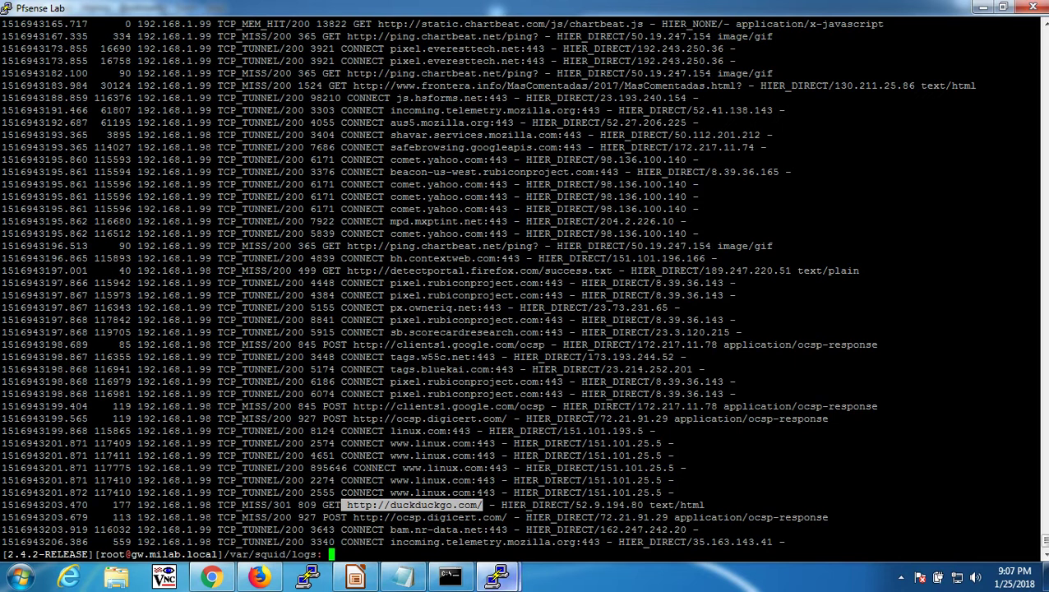
# Exit the squid.conf editor and list the files in /var/squid/acl
pyautogui.moveTo(497, 576)
pyautogui.click(699, 469)
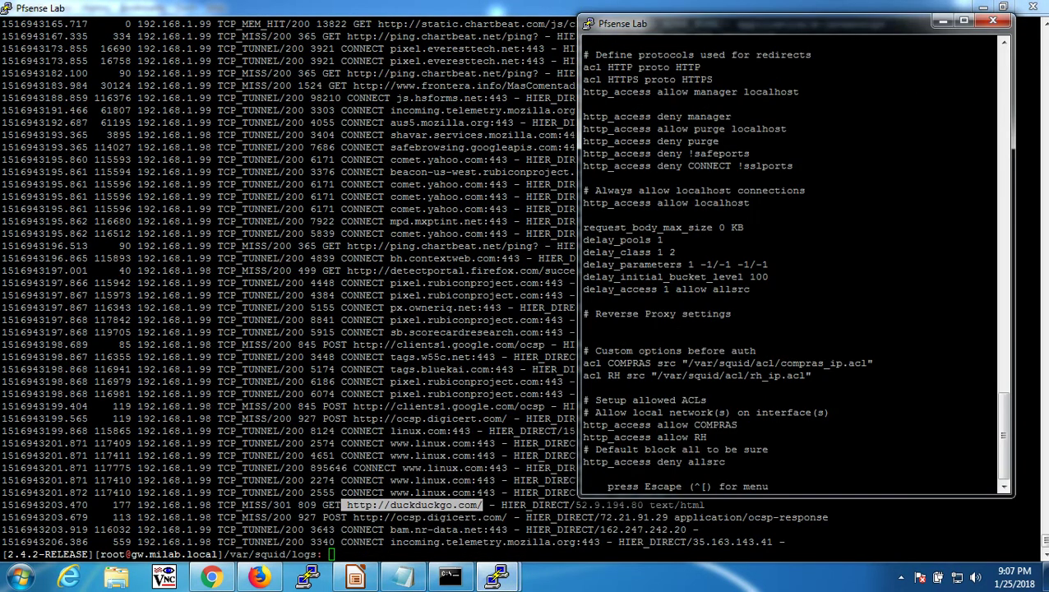
pyautogui.press('Escape')
pyautogui.press('a')
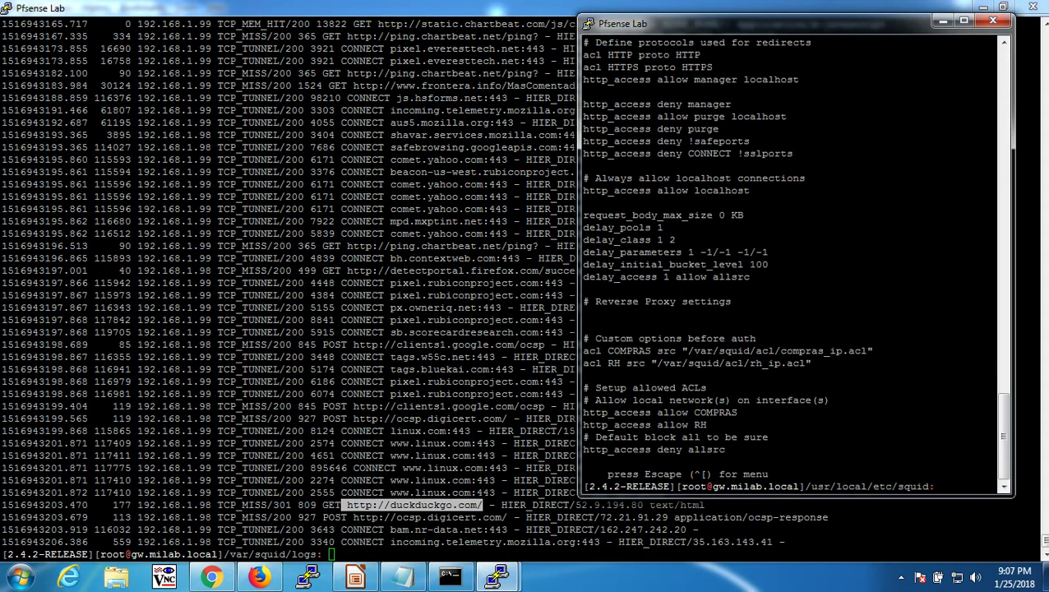
pyautogui.moveTo(497, 575)
pyautogui.click(407, 468)
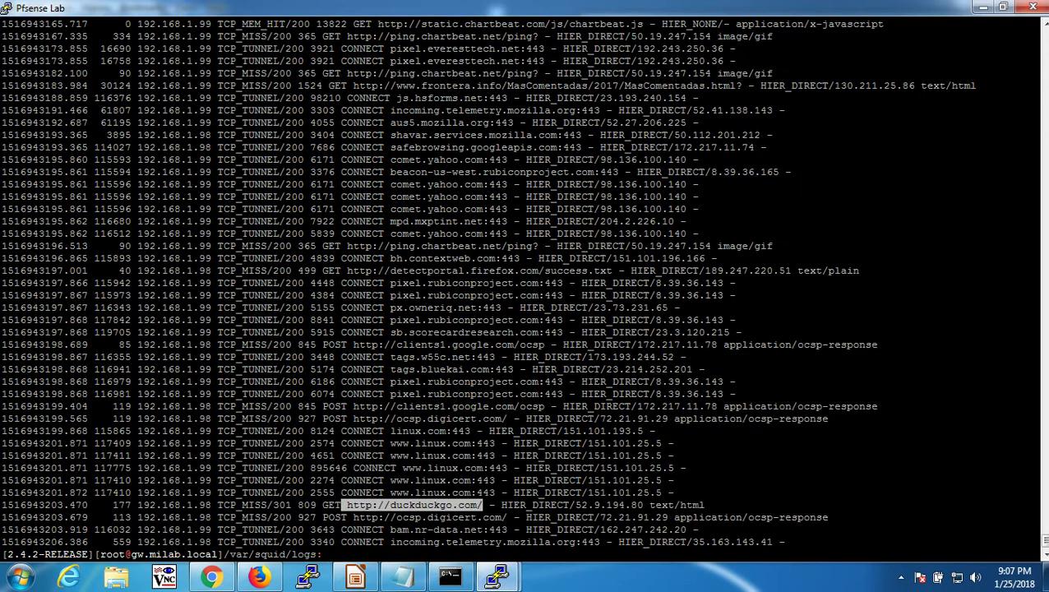
pyautogui.hotkey('alt', 'Tab')
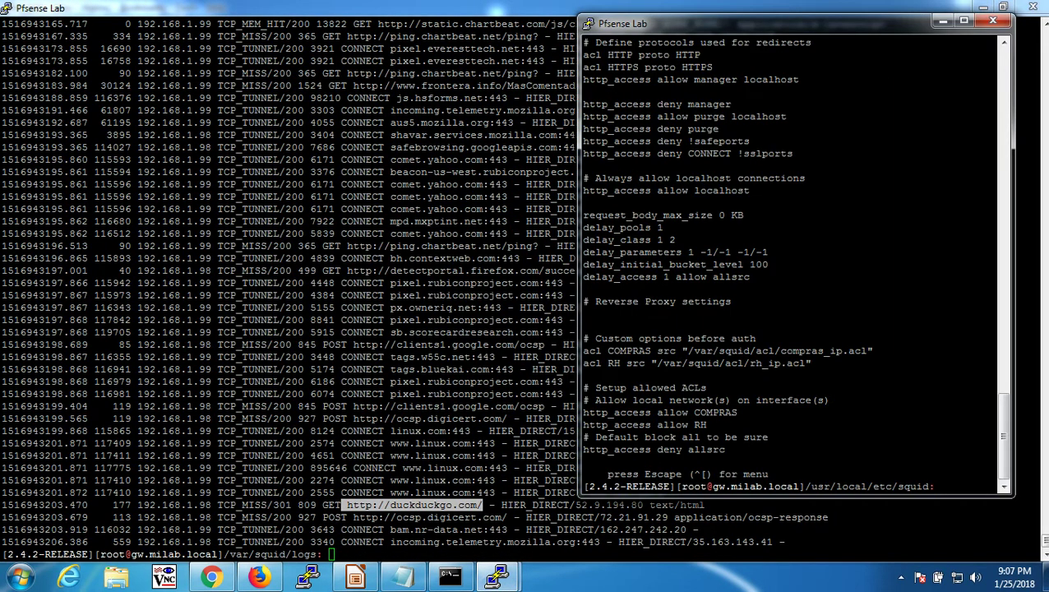
pyautogui.write('ee')
pyautogui.press('BackSpace')
pyautogui.press('BackSpace')
pyautogui.press('BackSpace')
pyautogui.write('cd /var/squid/a')
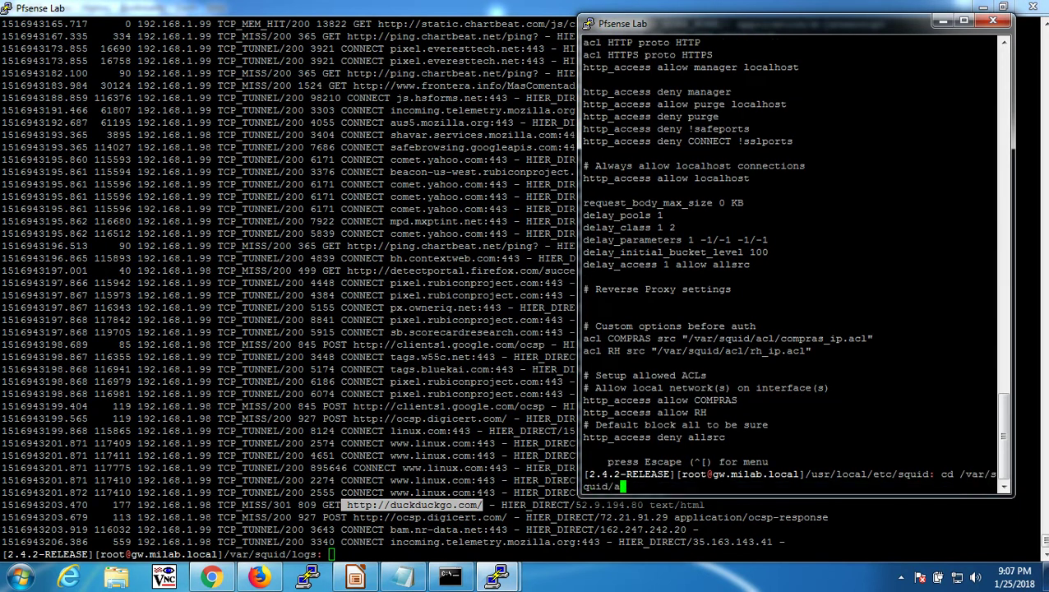
pyautogui.press('Tab')
pyautogui.press('Return')
pyautogui.write('ls -l')
pyautogui.press('Return')
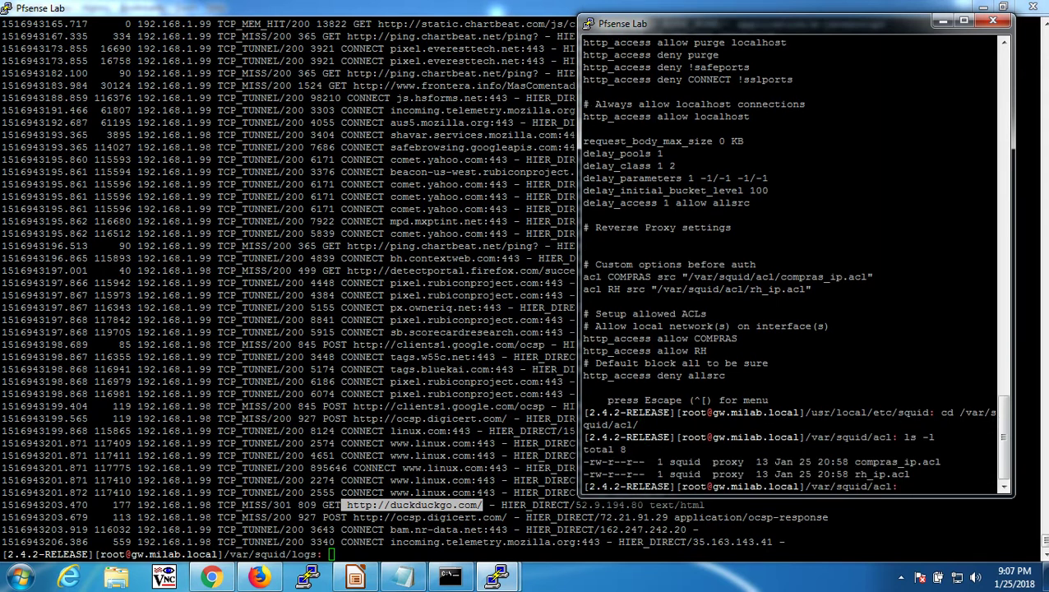
# Edit compras_ip.acl so its address reads 192.168.1.97 and save it
pyautogui.write('ee comp')
pyautogui.press('Tab')
pyautogui.press('Return')
pyautogui.press('Right')
pyautogui.press('Right')
pyautogui.press('Right')
pyautogui.press('Right')
pyautogui.press('Right')
pyautogui.press('Right')
pyautogui.press('Right')
pyautogui.press('Right')
pyautogui.press('Right')
pyautogui.press('Right')
pyautogui.press('Right')
pyautogui.press('Right')
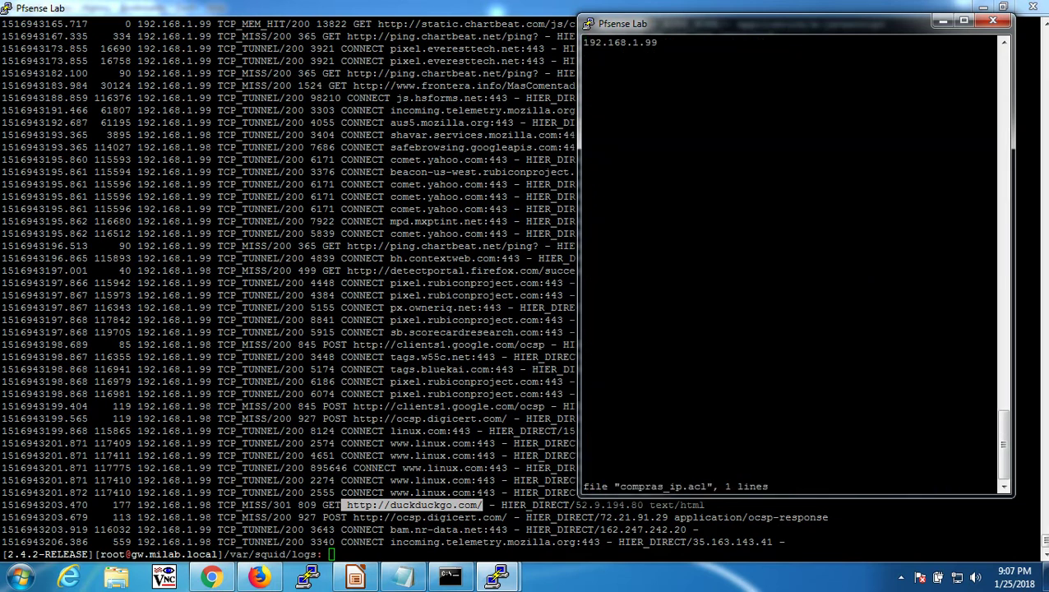
pyautogui.press('BackSpace')
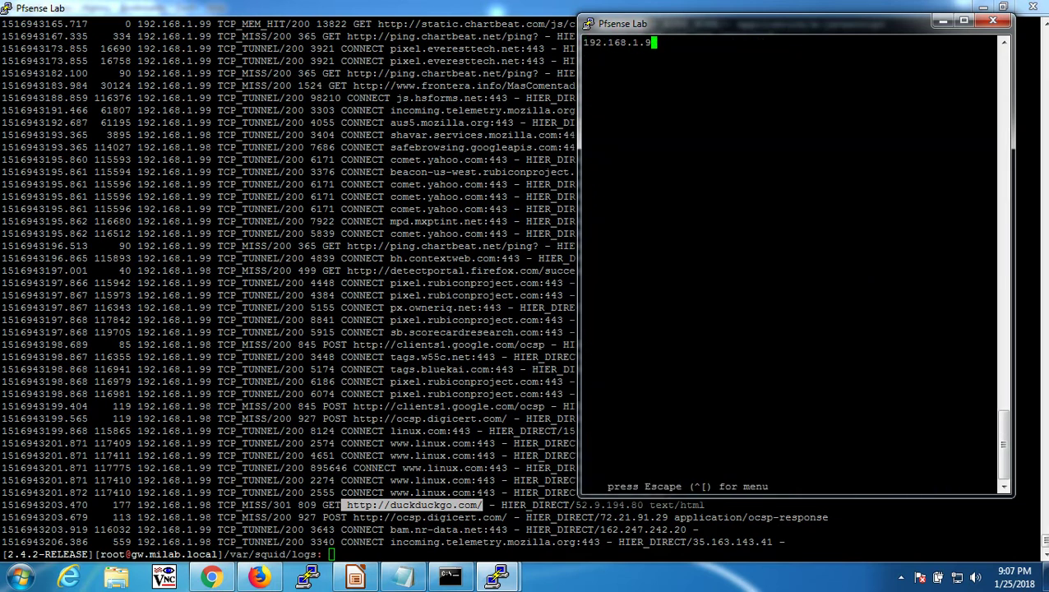
pyautogui.write('7')
pyautogui.press('Escape')
pyautogui.press('Return')
pyautogui.press('Return')
# Run squid -k reconfigure to reload the proxy configuration
pyautogui.write('squid -')
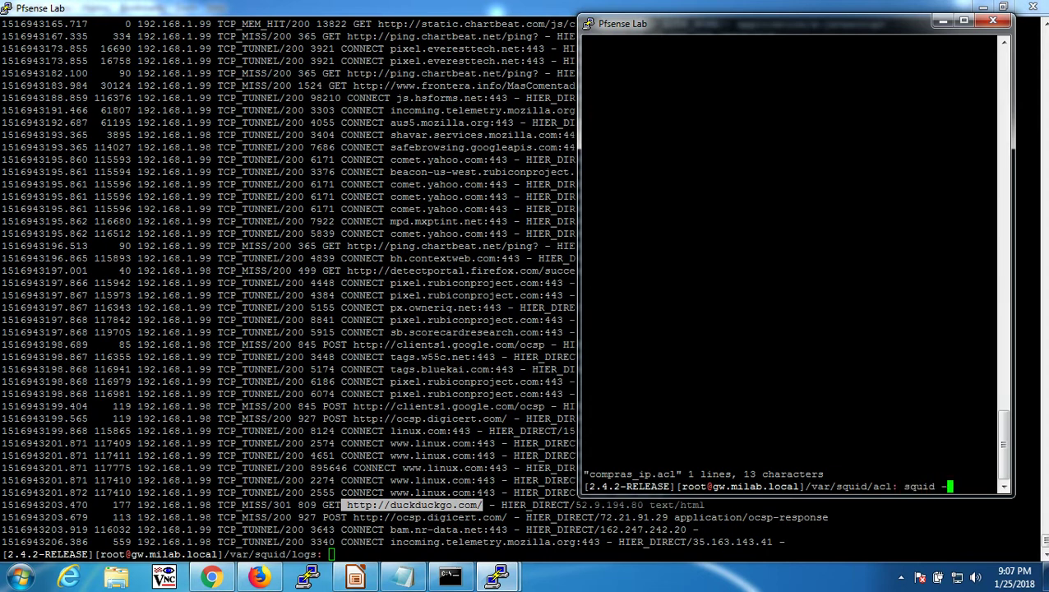
pyautogui.write('k')
pyautogui.moveTo(579, 247); pyautogui.dragTo(468, 247)
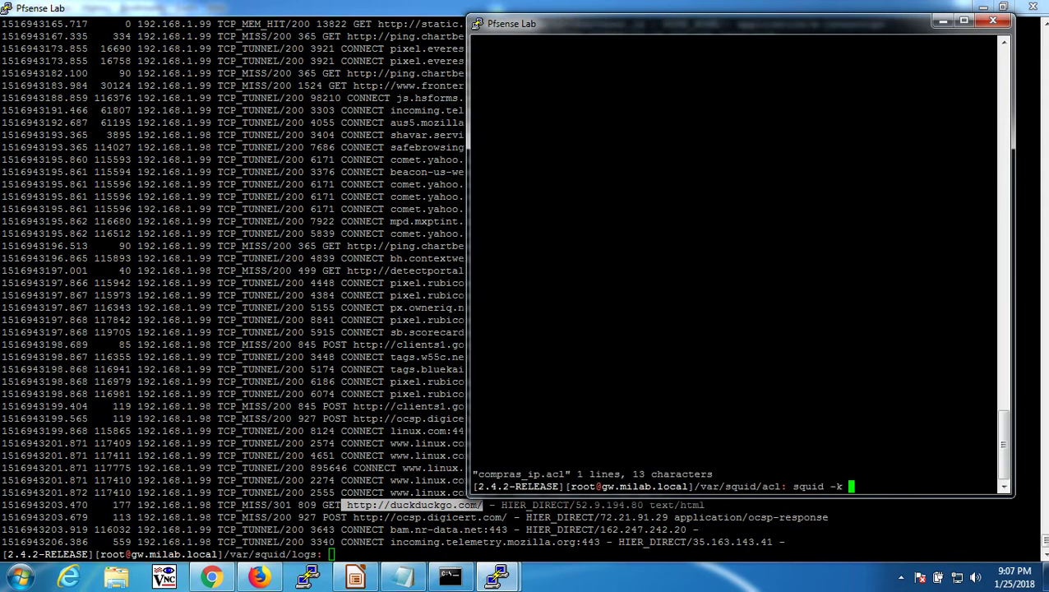
pyautogui.write('reconfigure')
pyautogui.press('Return')
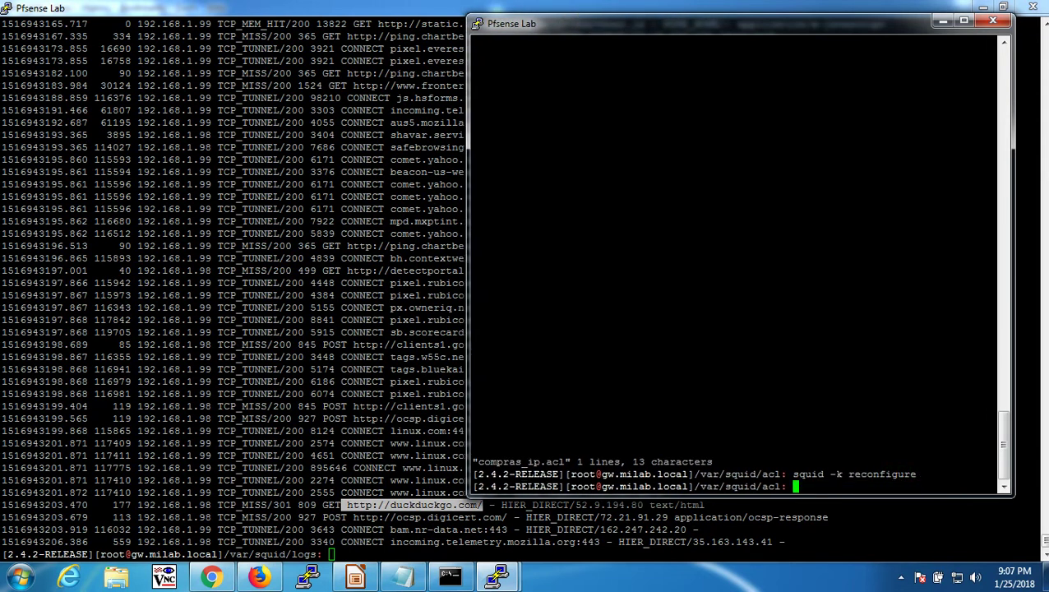
pyautogui.click(259, 578)
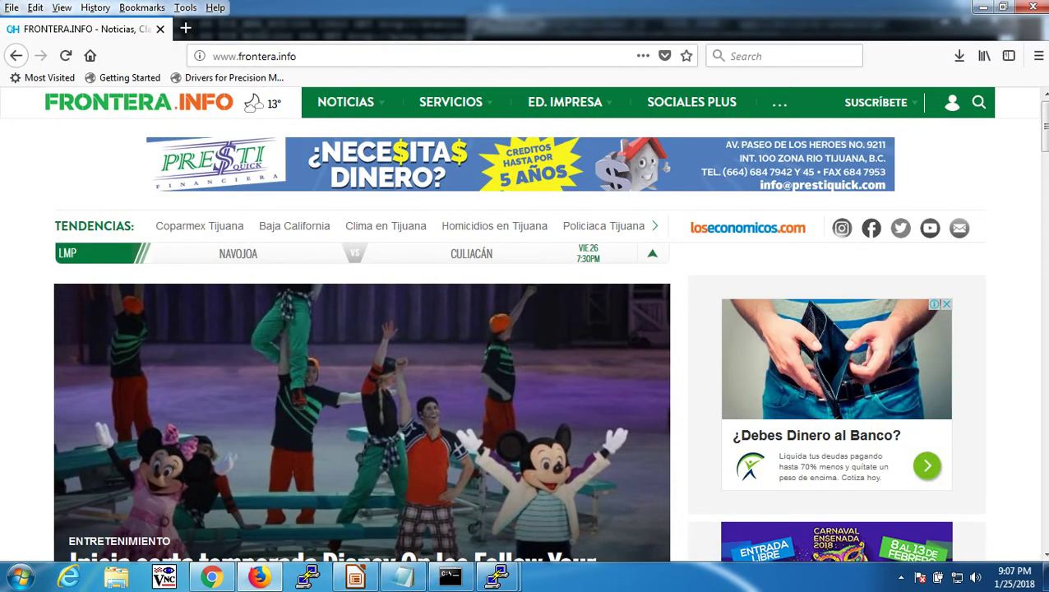
pyautogui.hotkey('ctrl', 'l')
pyautogui.press('Return')
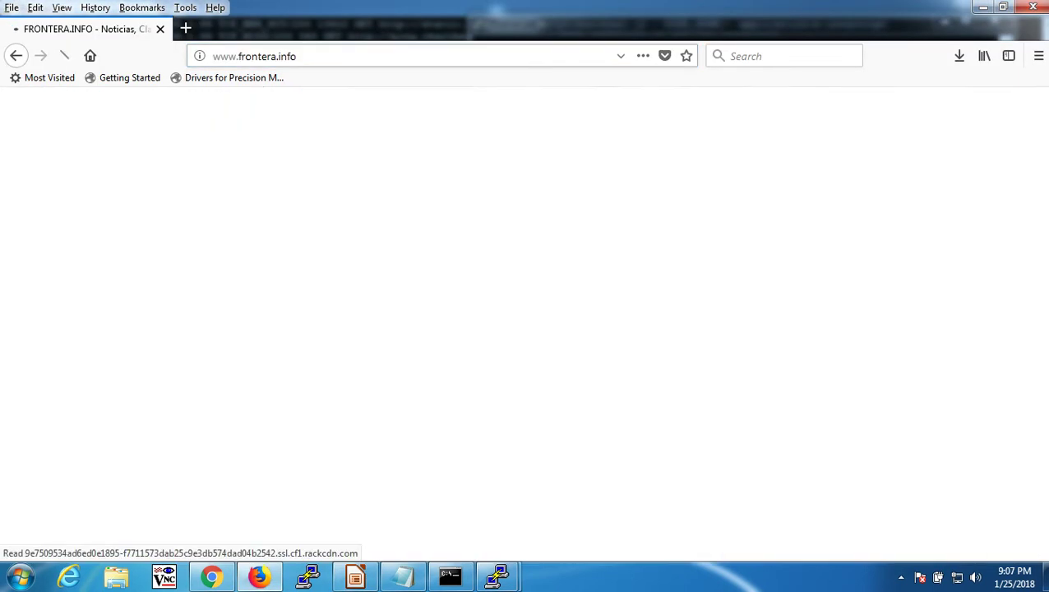
pyautogui.hotkey('ctrl', 'l')
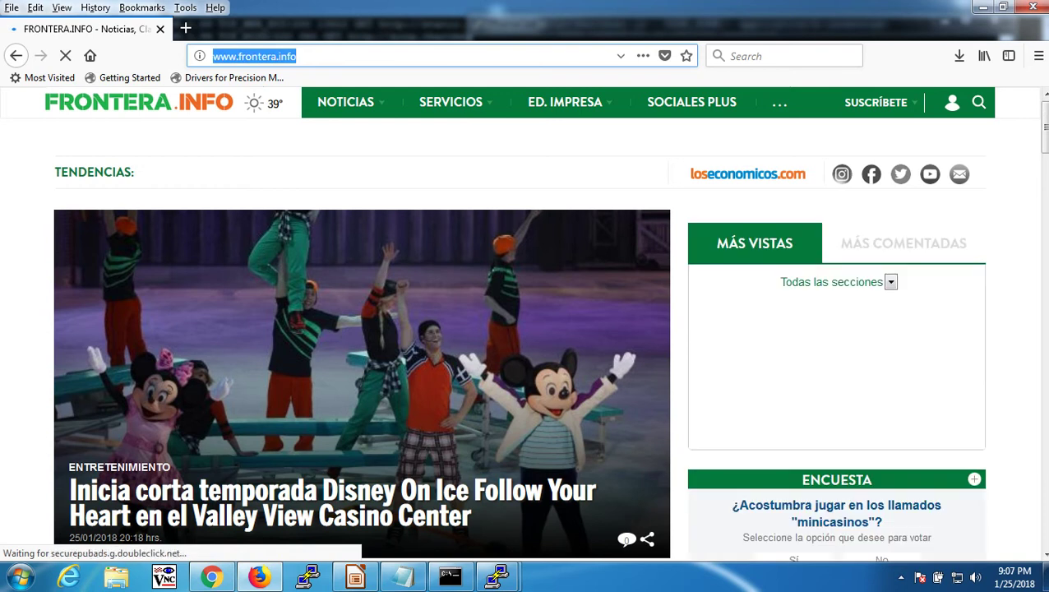
pyautogui.write('osnews')
pyautogui.press('Return')
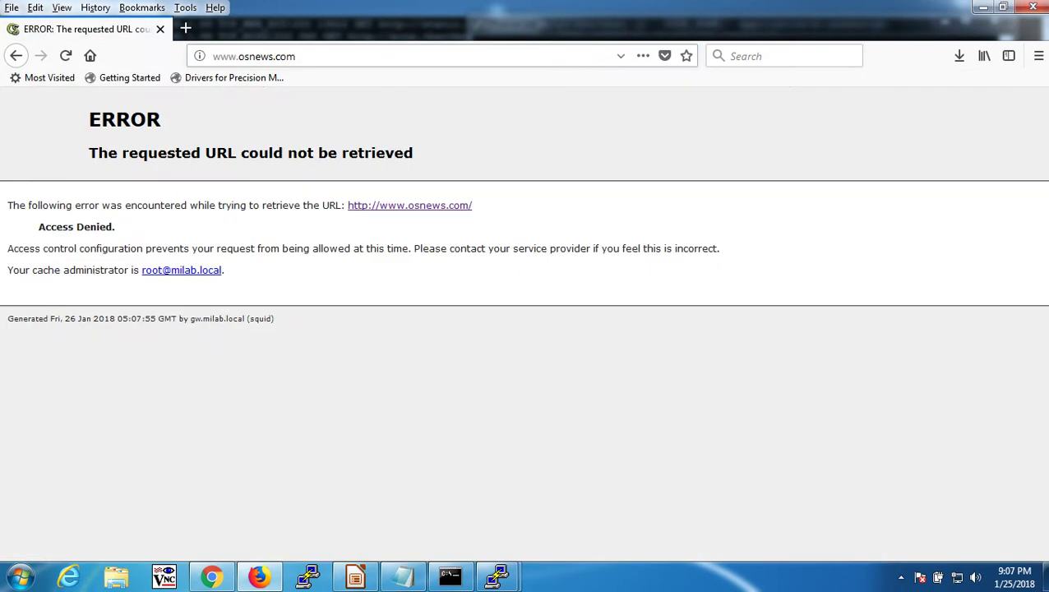
pyautogui.moveTo(498, 575)
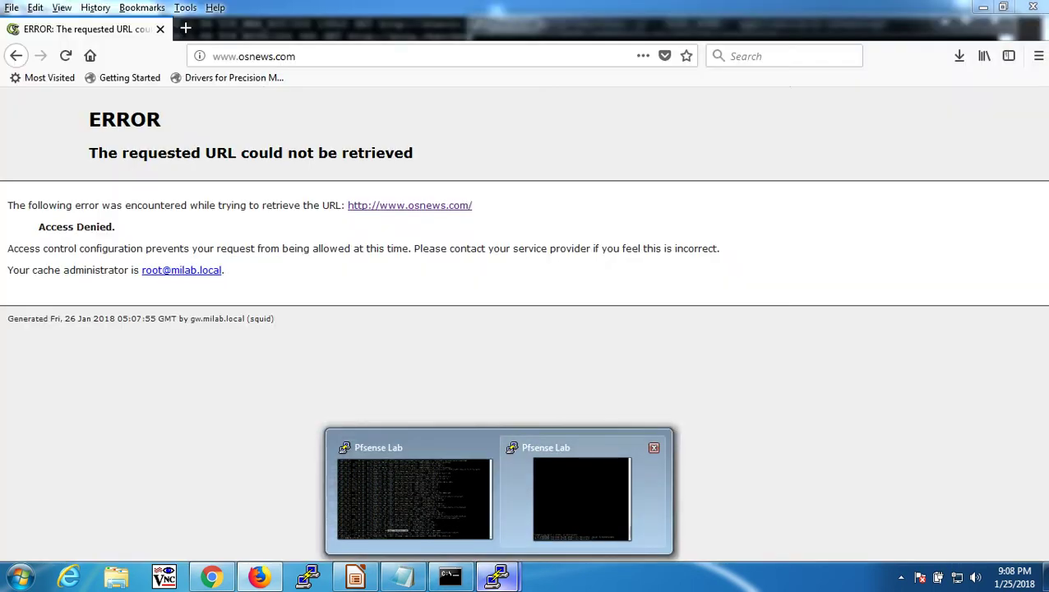
pyautogui.click(583, 498)
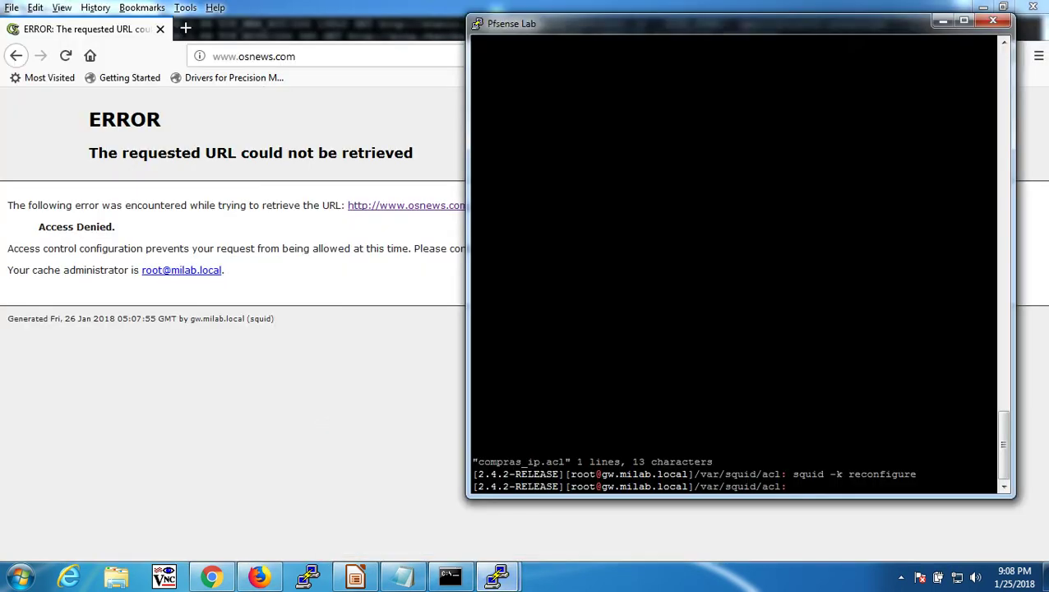
# Print compras_ip.acl (192.168.1.97) and rh_ip.acl (192.168.1.98) with cat
pyautogui.write('cat com')
pyautogui.press('Tab')
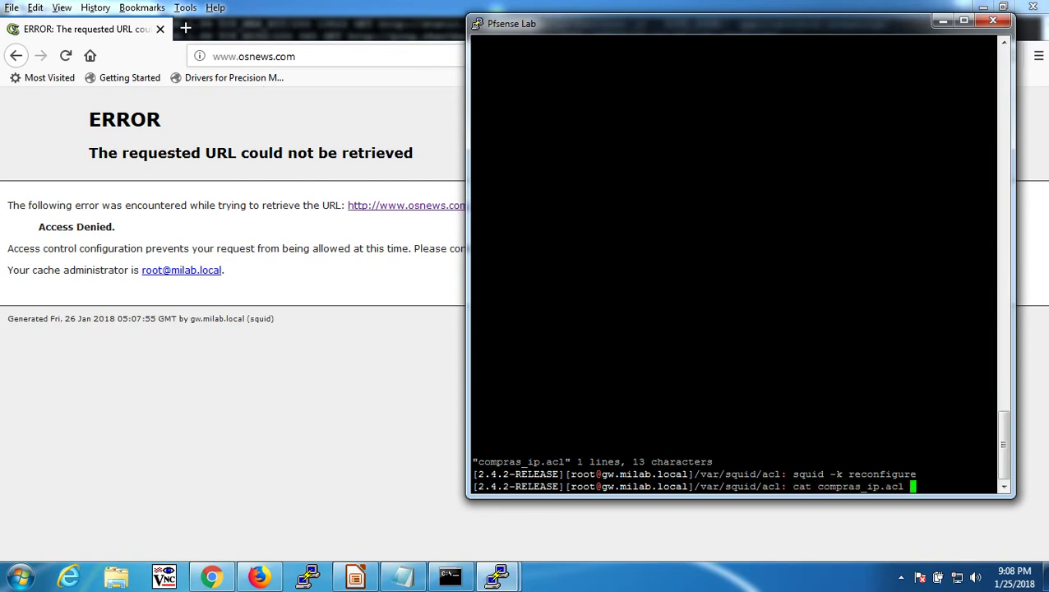
pyautogui.press('Return')
pyautogui.press('Up')
pyautogui.press('BackSpace')
pyautogui.press('BackSpace')
pyautogui.press('BackSpace')
pyautogui.press('BackSpace')
pyautogui.press('BackSpace')
pyautogui.press('BackSpace')
pyautogui.press('BackSpace')
pyautogui.press('BackSpace')
pyautogui.press('BackSpace')
pyautogui.press('BackSpace')
pyautogui.press('BackSpace')
pyautogui.press('BackSpace')
pyautogui.press('BackSpace')
pyautogui.press('BackSpace')
pyautogui.write('r')
pyautogui.press('Tab')
pyautogui.press('Return')
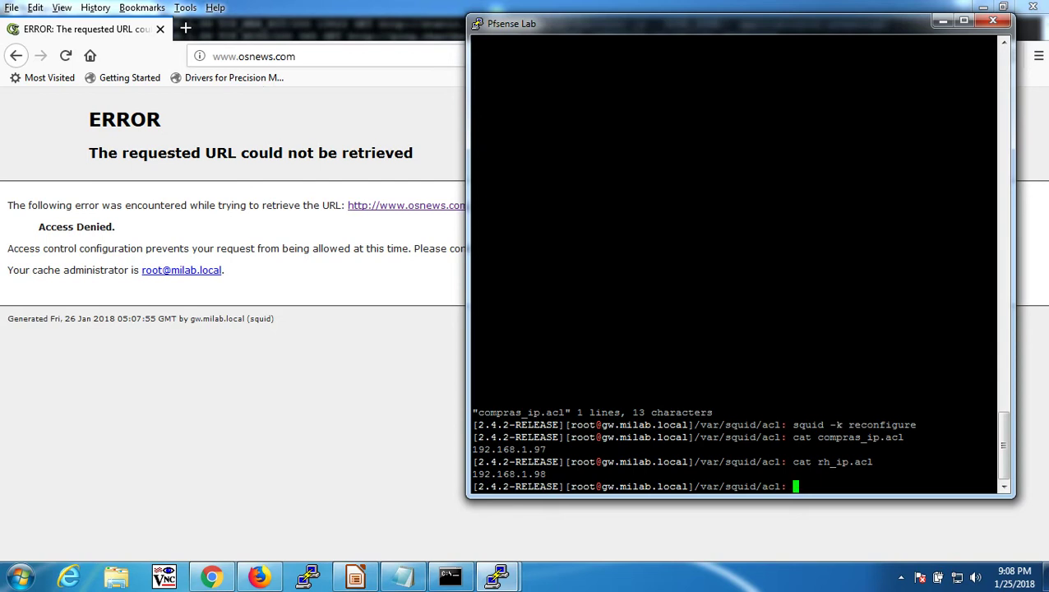
# Abandon the half-typed vim command and go back to Firefox's address bar
pyautogui.write('vim')
pyautogui.press('BackSpace')
pyautogui.press('BackSpace')
pyautogui.press('BackSpace')
pyautogui.hotkey('alt', 'Tab')
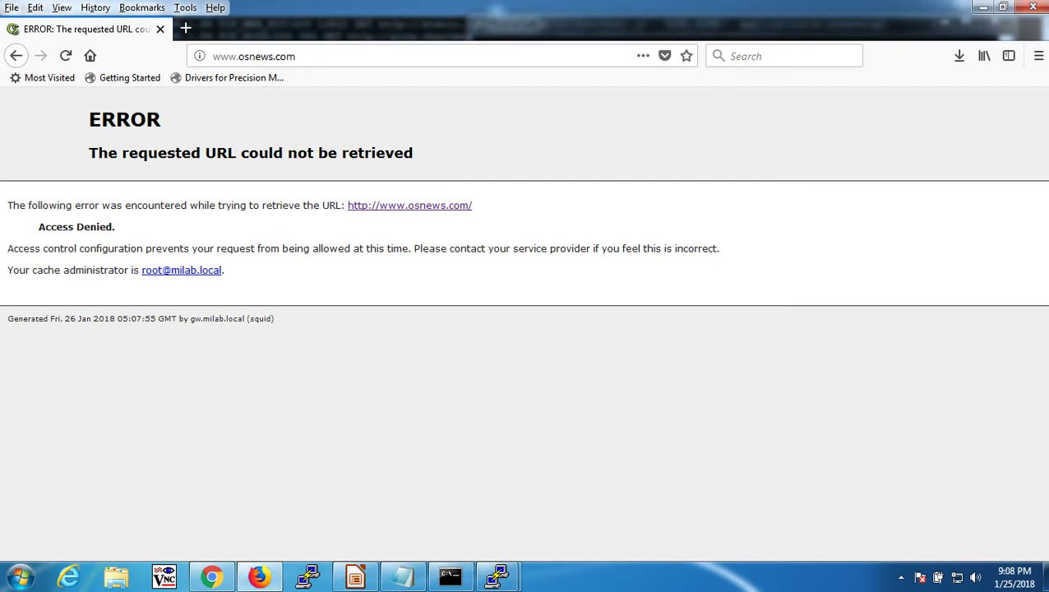
pyautogui.hotkey('ctrl', 'l')
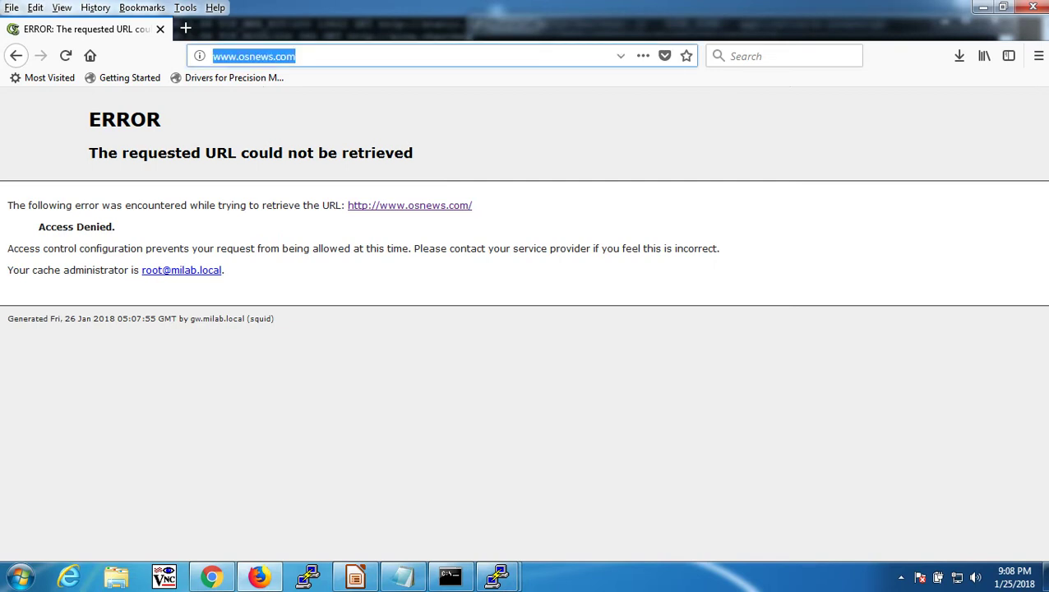
pyautogui.write('linux')
pyautogui.press('Return')
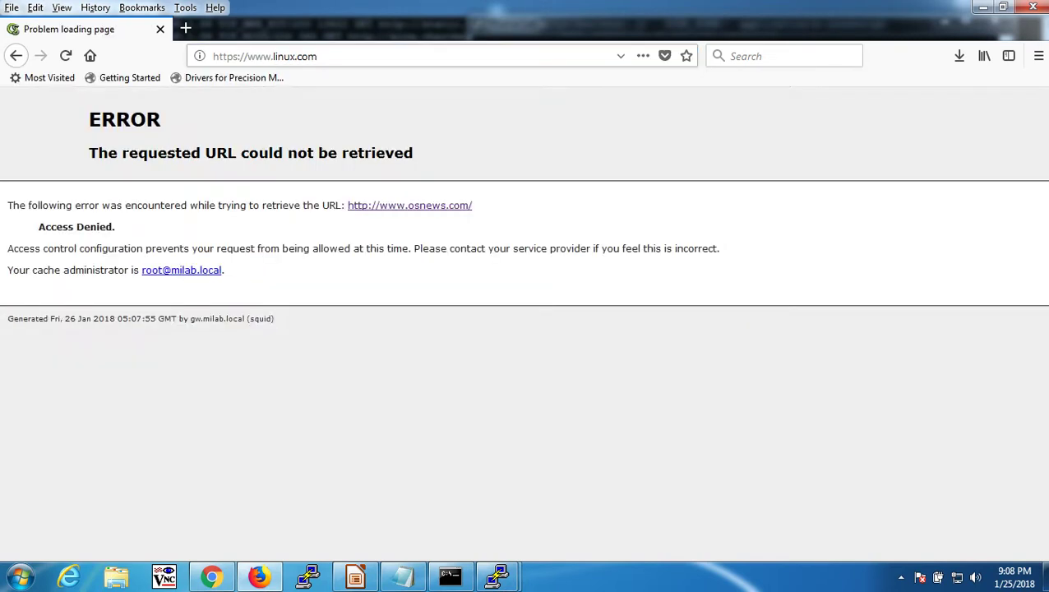
pyautogui.hotkey('ctrl', 'l')
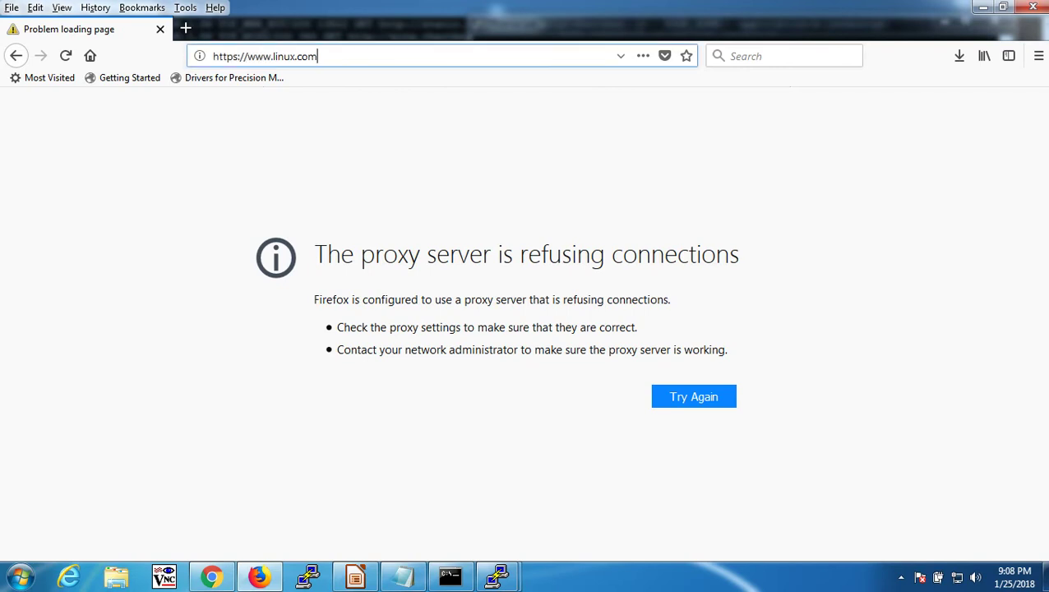
pyautogui.write('acdc')
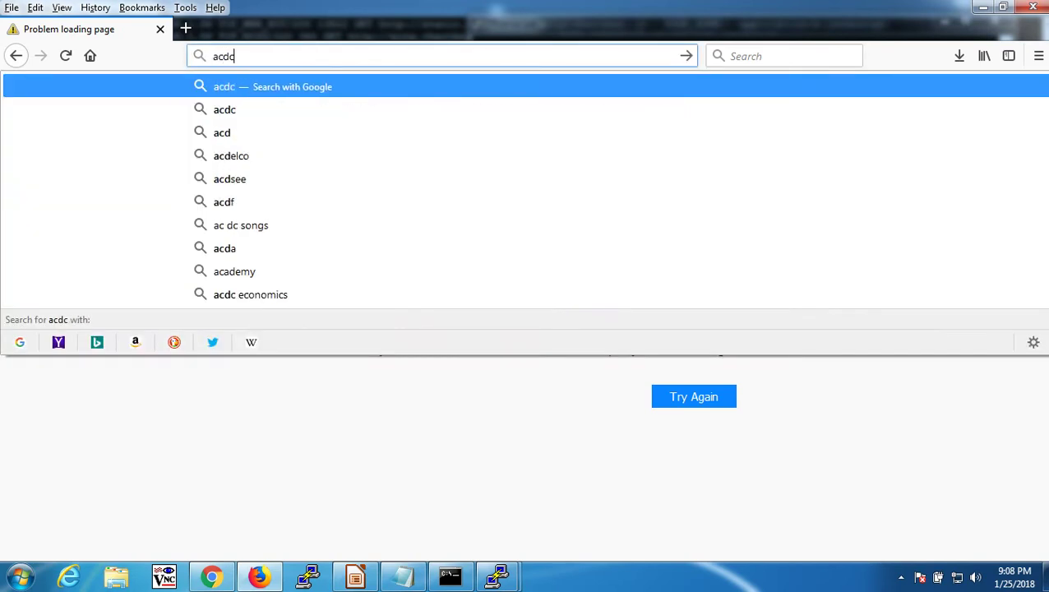
pyautogui.press('Return')
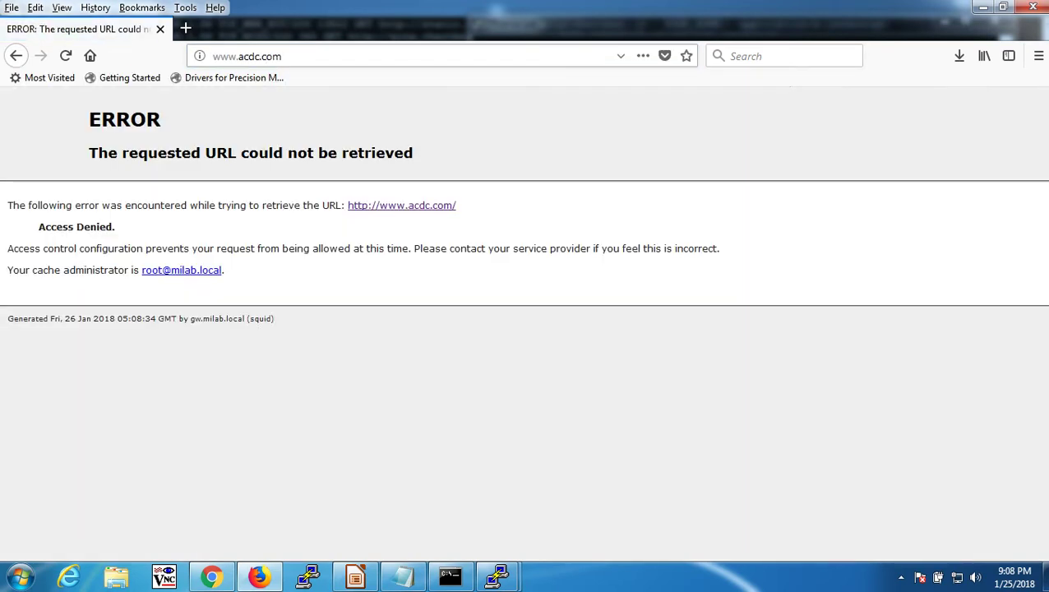
pyautogui.hotkey('alt', 'Tab')
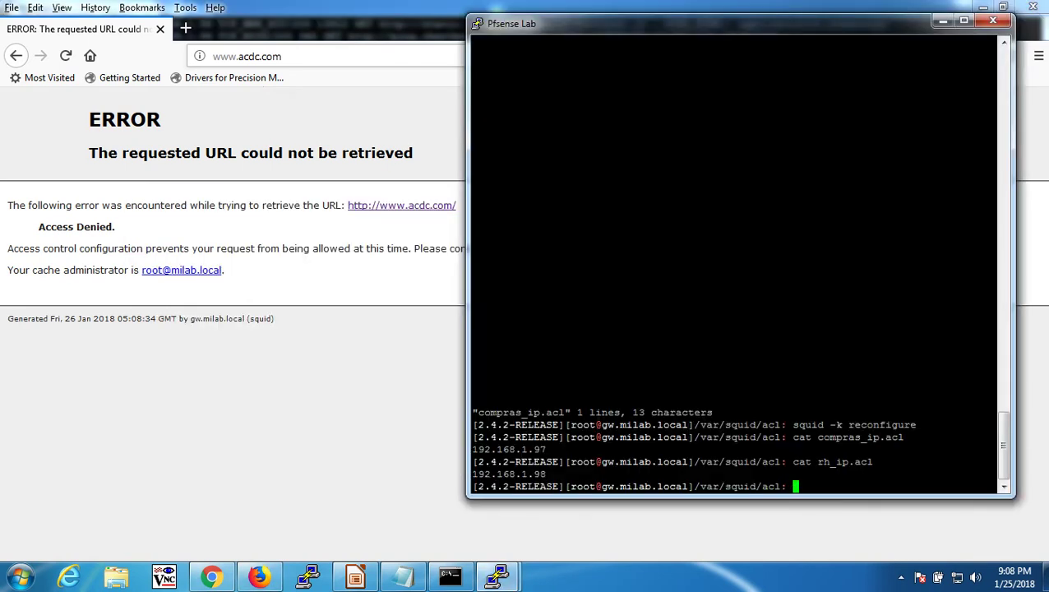
# Restore compras_ip.acl to 192.168.1.99 and save it
pyautogui.write('ee compras_ip.acl')
pyautogui.press('Return')
pyautogui.press('Right')
pyautogui.press('Right')
pyautogui.press('Right')
pyautogui.press('Right')
pyautogui.press('Right')
pyautogui.press('Right')
pyautogui.press('Right')
pyautogui.press('Right')
pyautogui.press('Right')
pyautogui.press('Right')
pyautogui.press('Right')
pyautogui.press('Delete')
pyautogui.write('9')
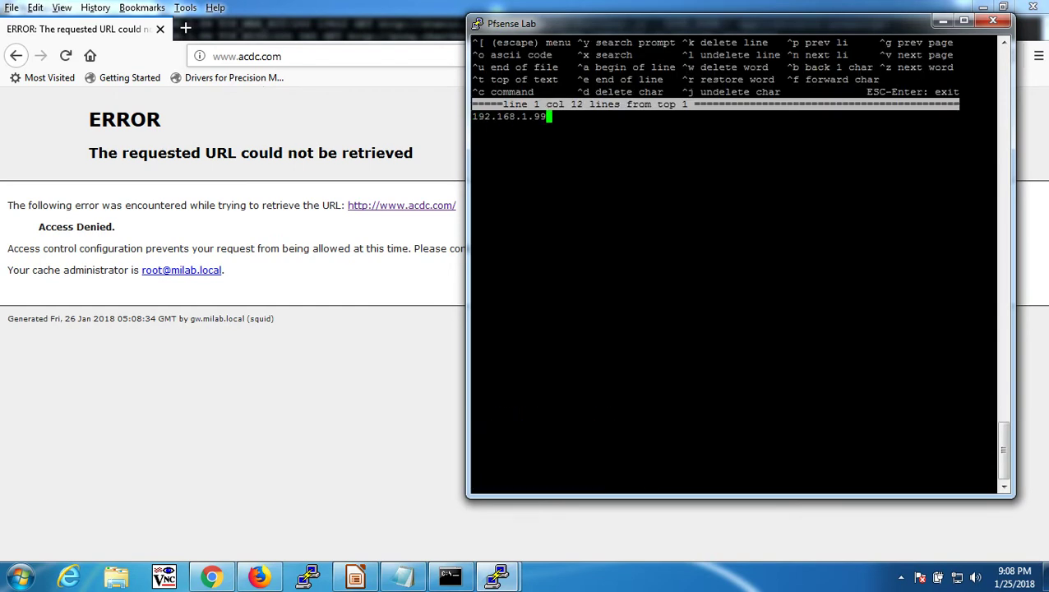
pyautogui.press('Escape')
pyautogui.press('Return')
pyautogui.press('Up')
pyautogui.press('Up')
pyautogui.press('Up')
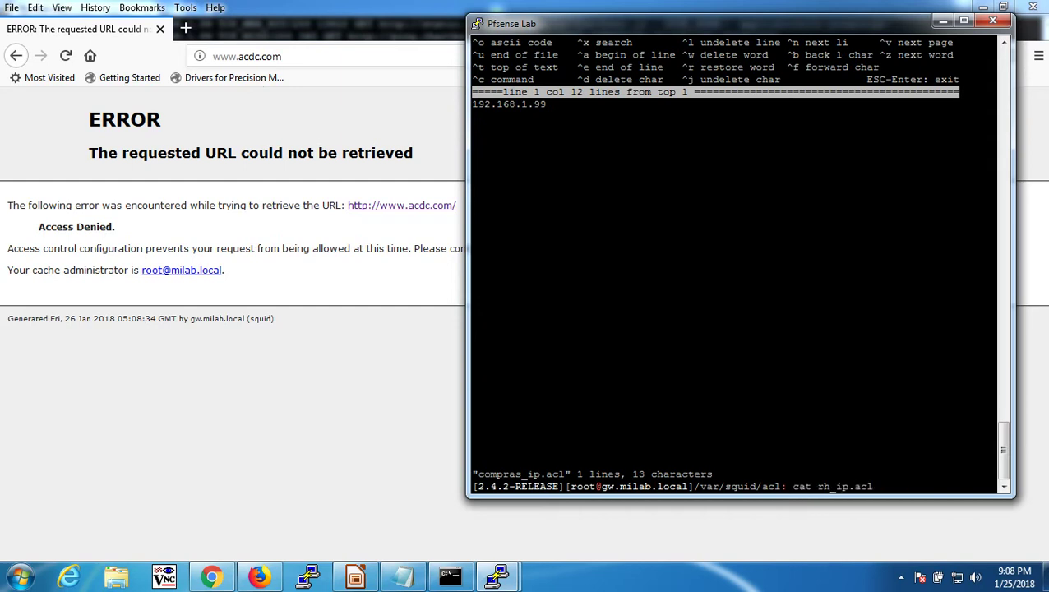
pyautogui.press('Return')
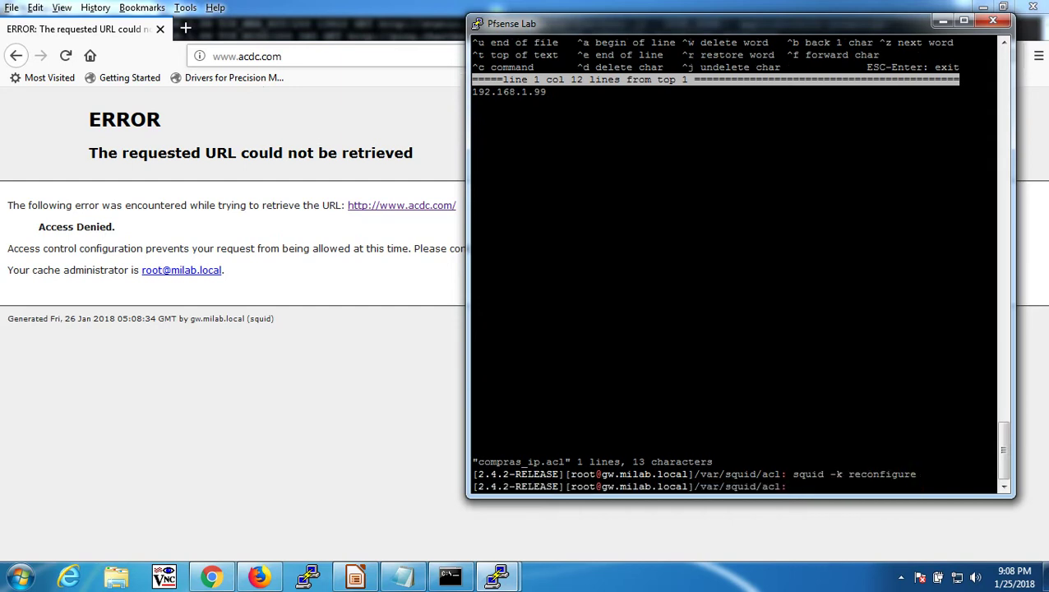
pyautogui.hotkey('alt', 'Tab')
pyautogui.press('F5')
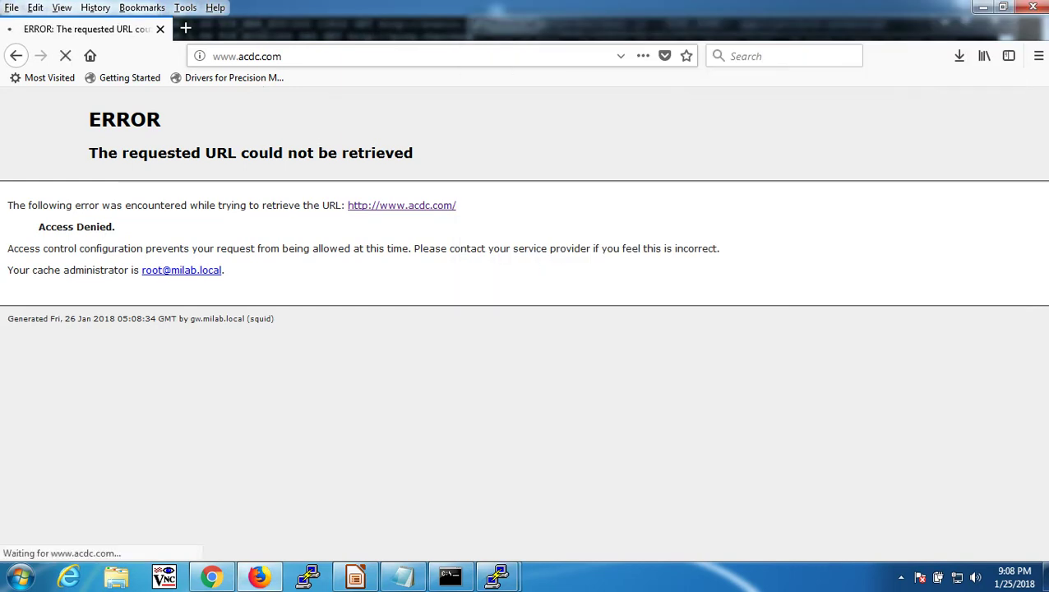
pyautogui.hotkey('ctrl', 'l')
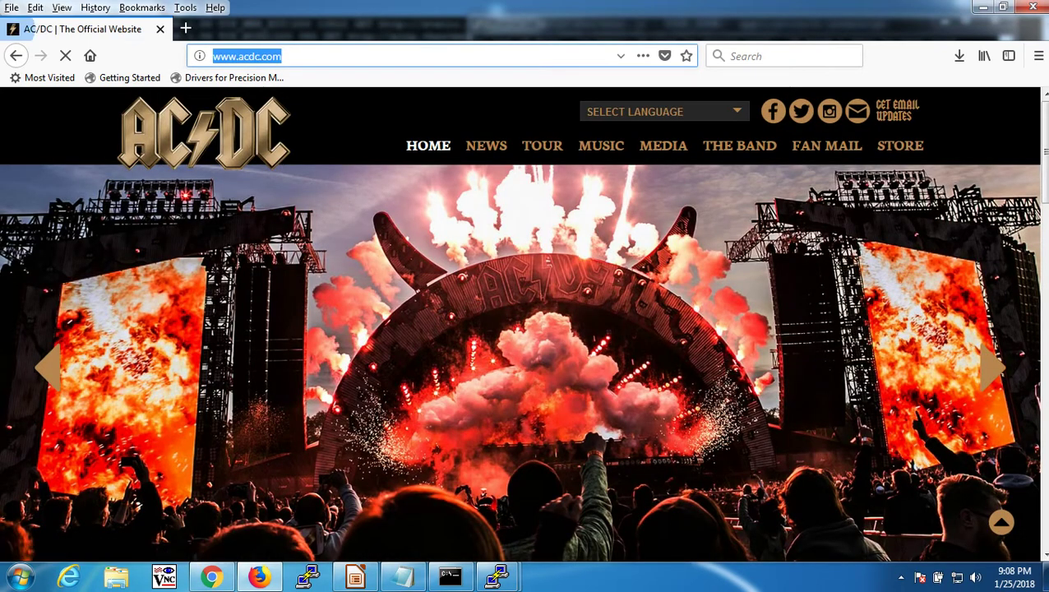
pyautogui.hotkey('alt', 'Tab')
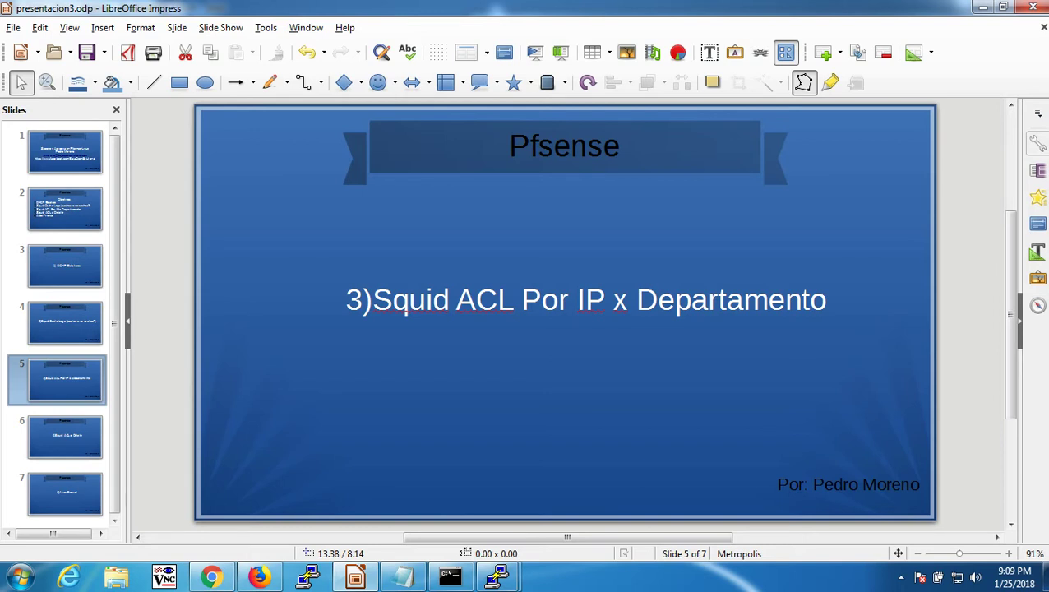
# Advance to slide 6, '4)Squid ACL a Detalle', and minimize the presentation
pyautogui.scroll(-1, 461, 305)
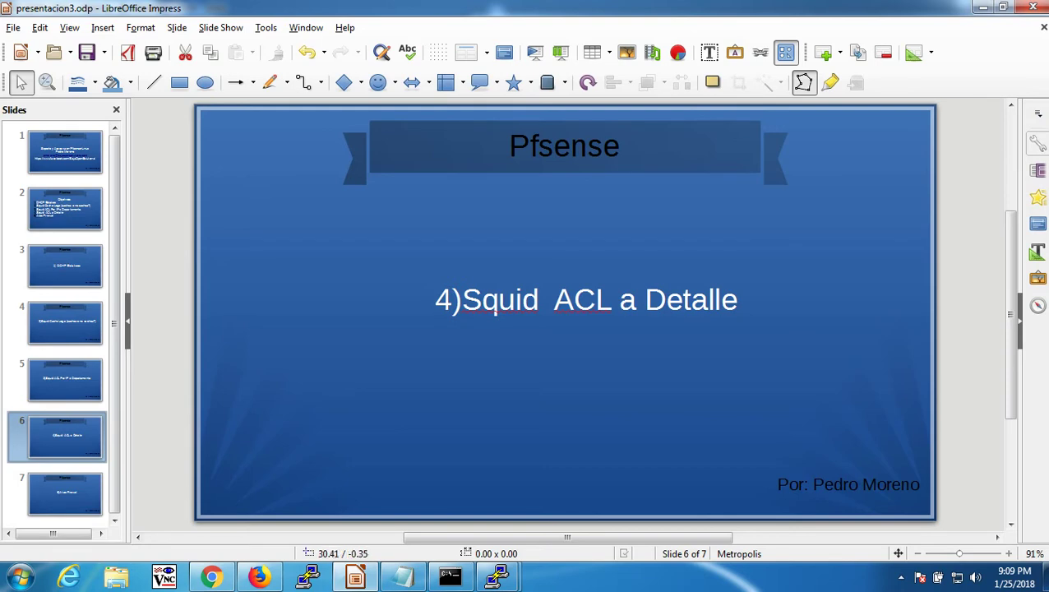
pyautogui.click(984, 8)
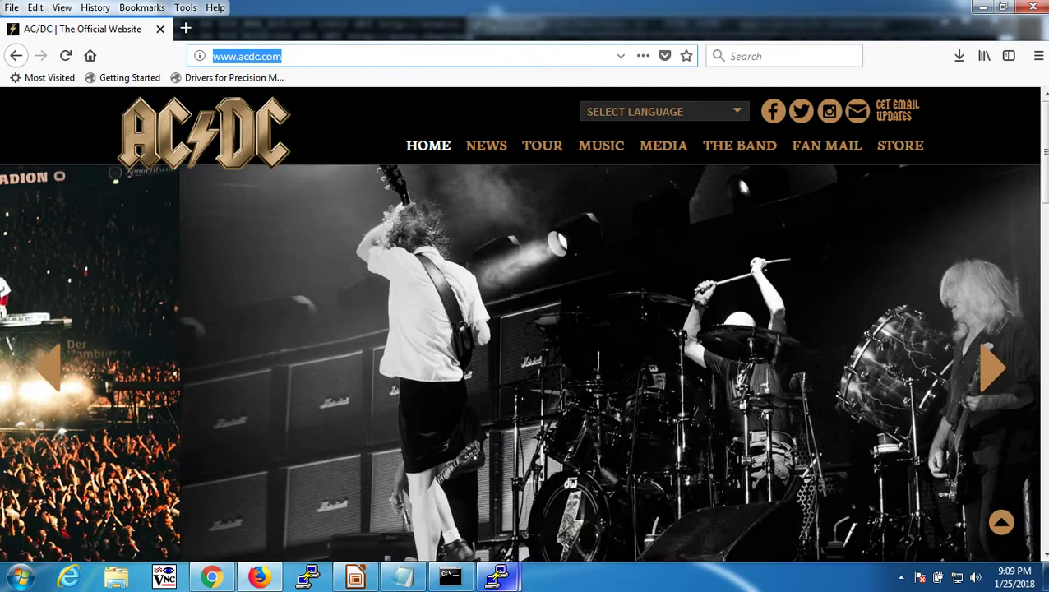
# Bring up the Notepad notes and add amazon.com below the COMPRAS acl line
pyautogui.click(498, 576)
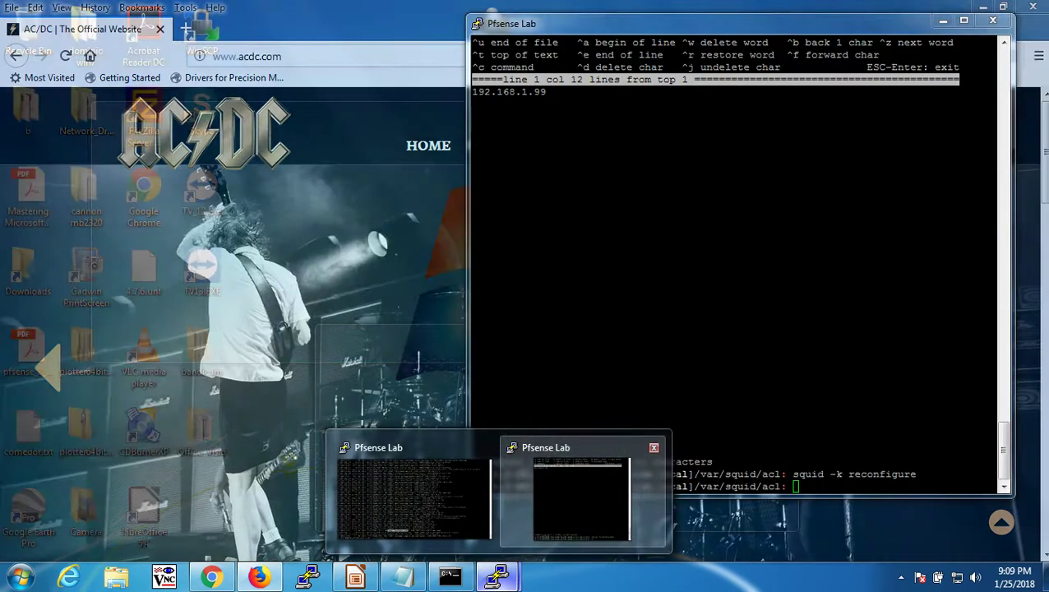
pyautogui.click(582, 498)
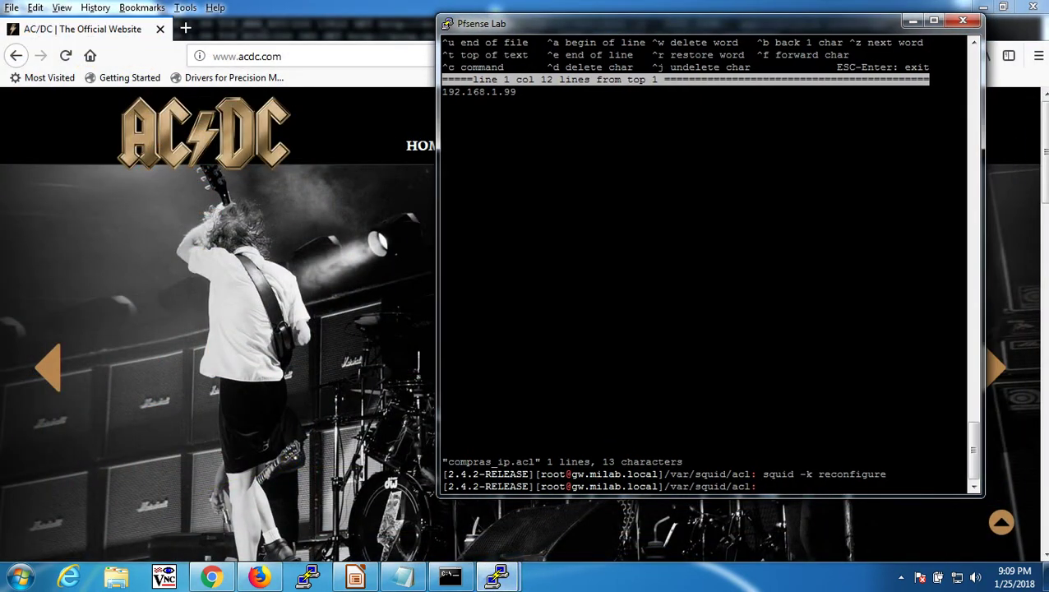
pyautogui.click(403, 575)
pyautogui.click(441, 398)
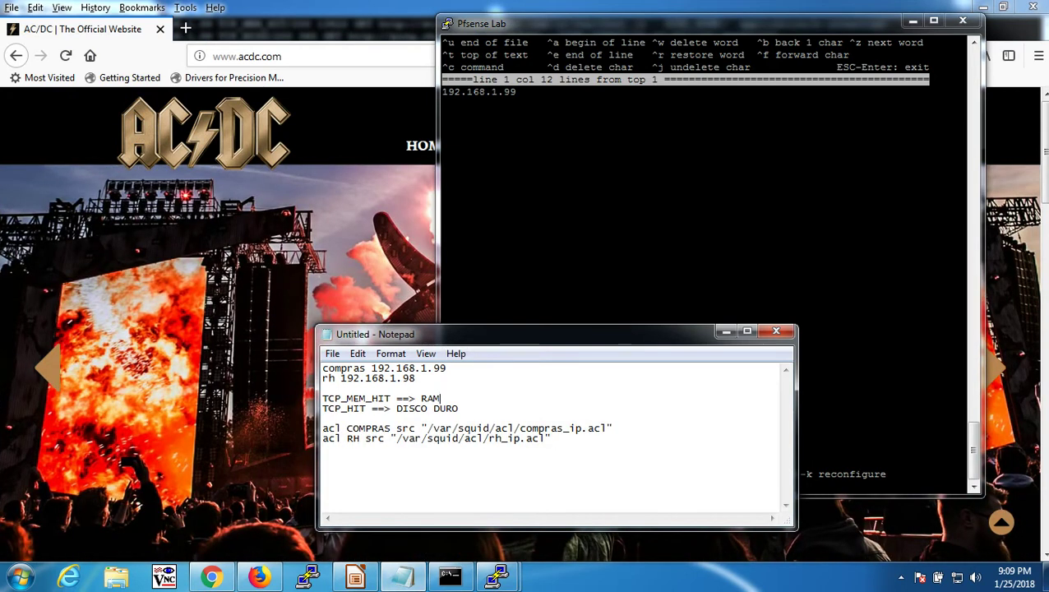
pyautogui.click(327, 429)
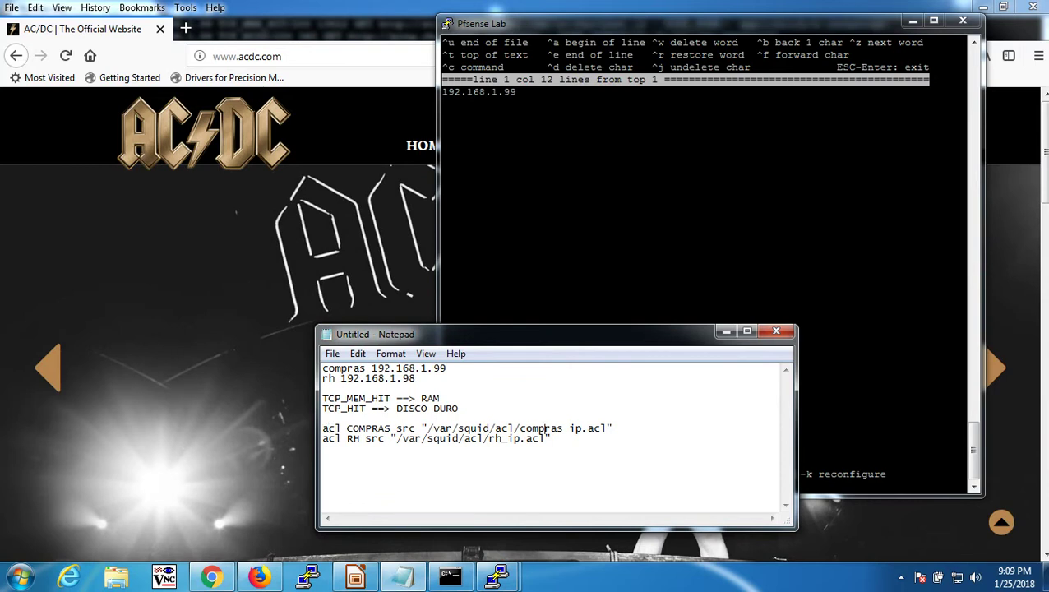
pyautogui.press('Return')
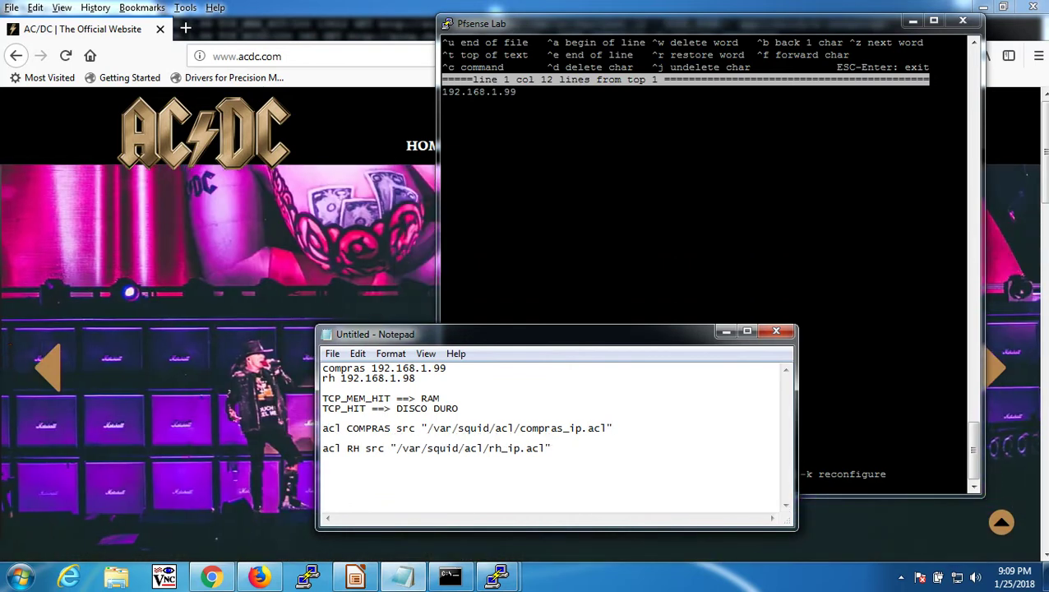
pyautogui.write('eba')
pyautogui.press('BackSpace')
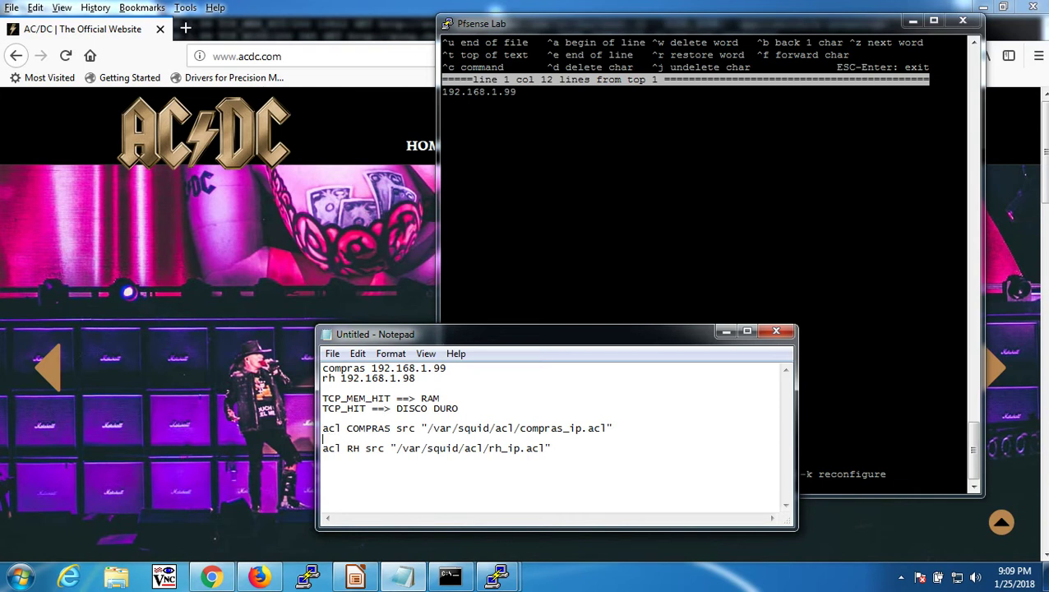
pyautogui.write('amazon.com')
pyautogui.press('Return')
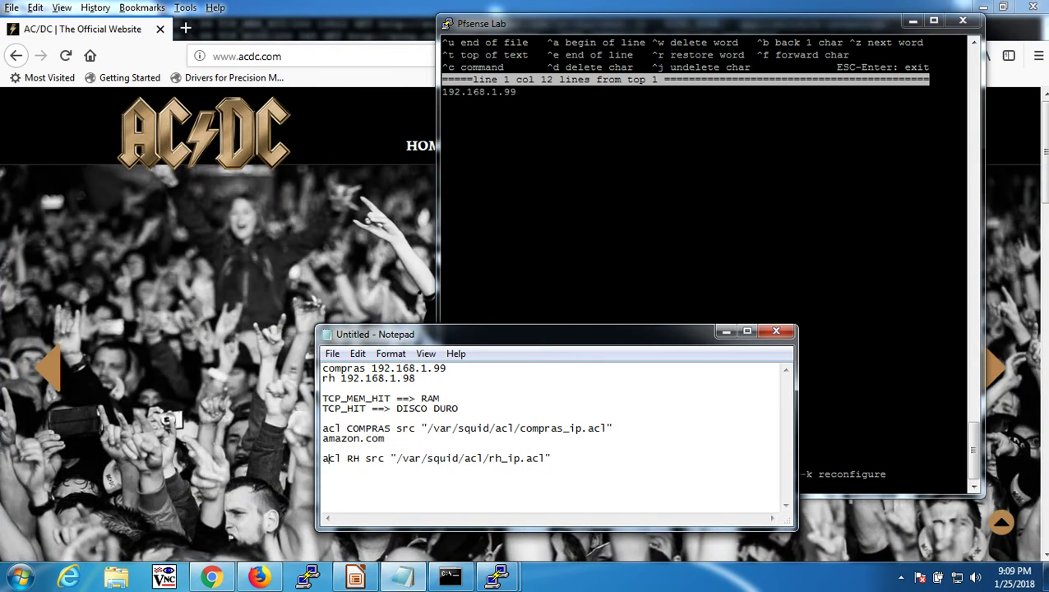
# Add pfsense.org below the RH acl line in the notes
pyautogui.press('Return')
pyautogui.write('pfsense.o')
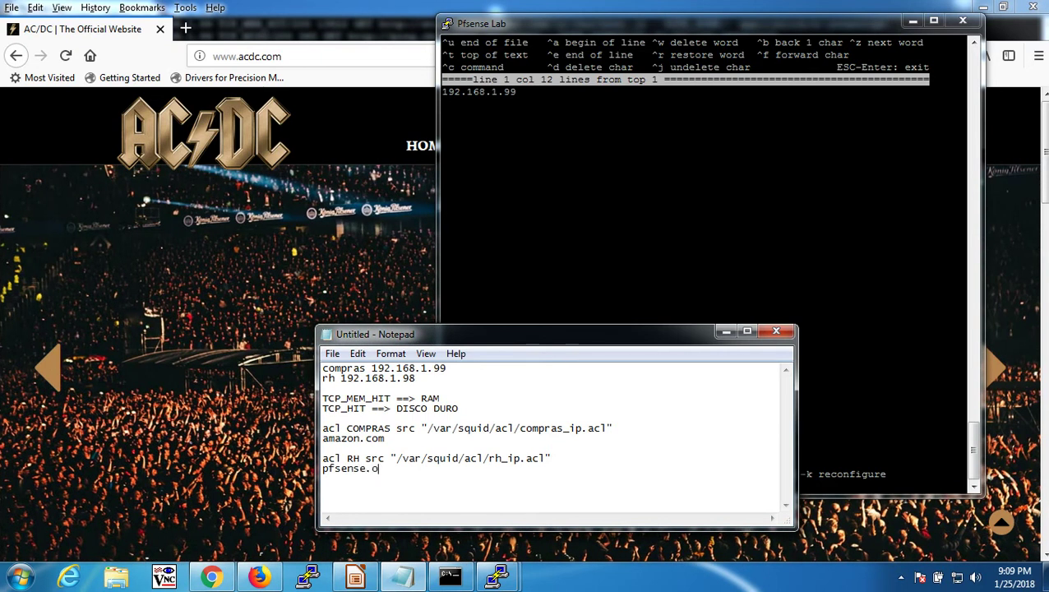
pyautogui.write('org')
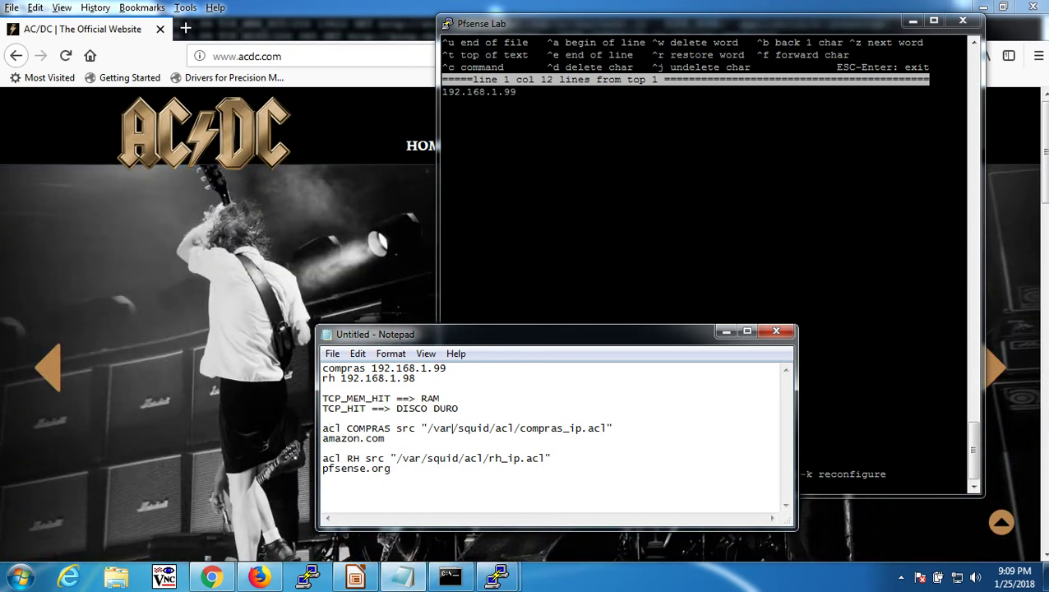
pyautogui.press('Return')
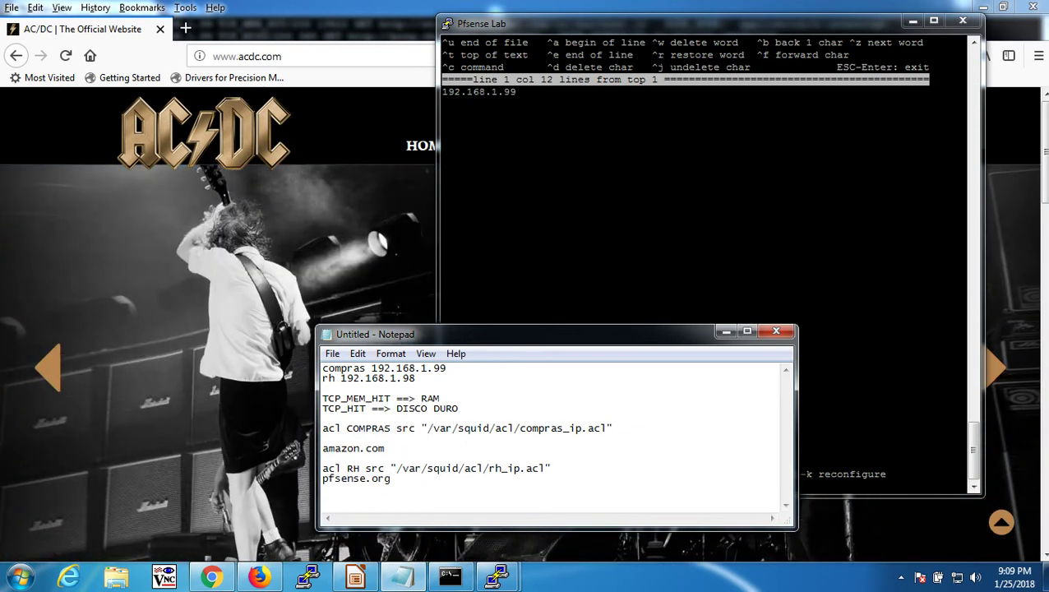
# In the pfSense terminal, run ls -l for a detailed directory listing
pyautogui.hotkey('alt', 'Tab')
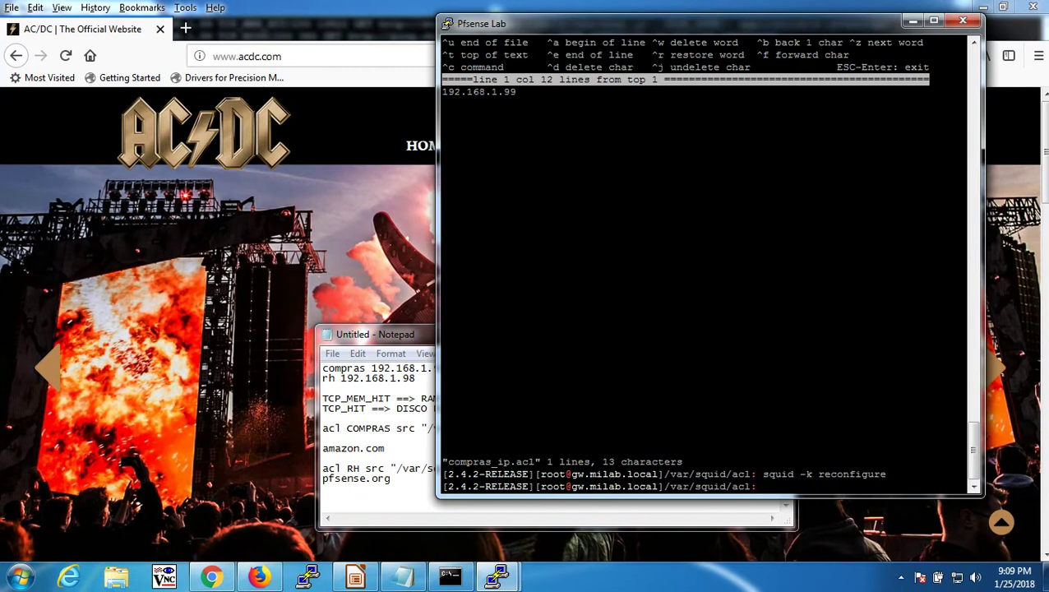
pyautogui.write('ls -l')
pyautogui.press('Return')
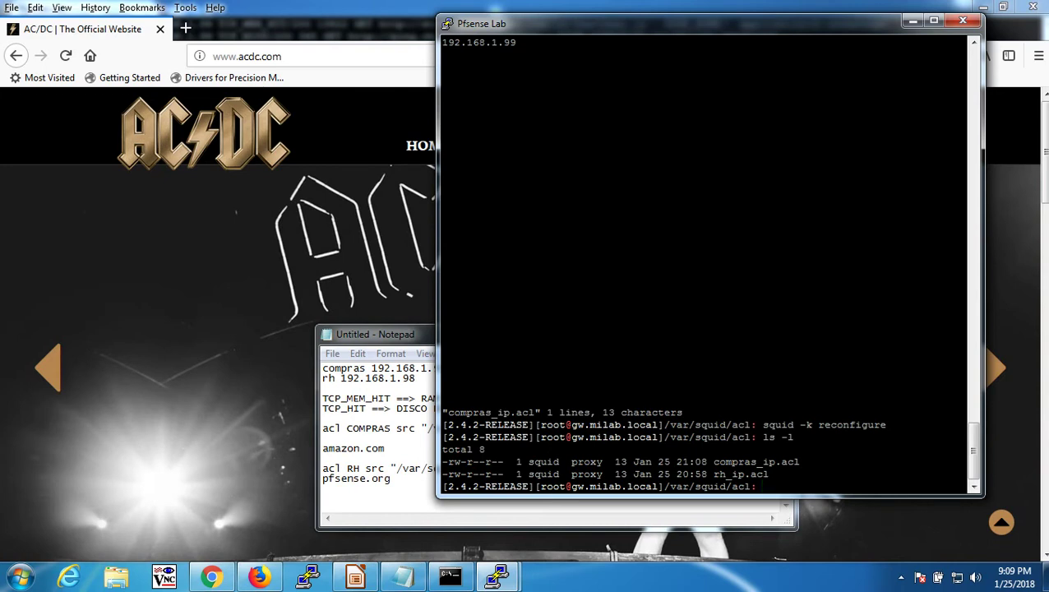
# Move Notepad aside and run ee compras_dom.txt to create the new file
pyautogui.moveTo(378, 334); pyautogui.dragTo(187, 334)
pyautogui.click(707, 246)
pyautogui.write('ee compras_ip.acl')
pyautogui.press('Left')
pyautogui.press('Left')
pyautogui.press('Left')
pyautogui.press('Left')
pyautogui.press('BackSpace')
pyautogui.press('BackSpace')
pyautogui.write('c')
pyautogui.press('BackSpace')
pyautogui.write('dom')
pyautogui.press('Right')
pyautogui.press('Right')
pyautogui.press('Right')
pyautogui.press('Right')
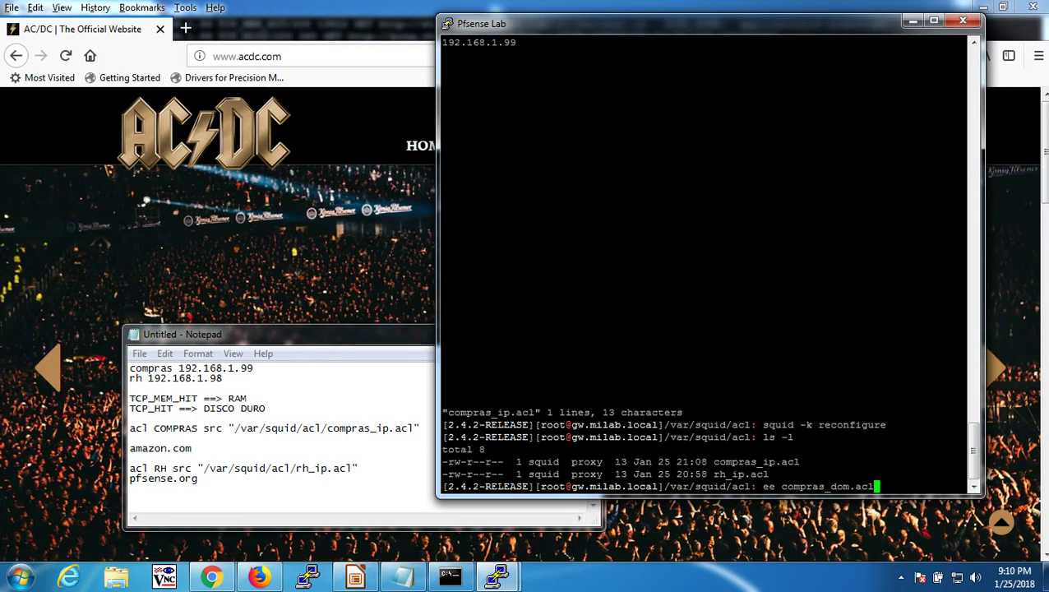
pyautogui.press('BackSpace')
pyautogui.press('BackSpace')
pyautogui.press('BackSpace')
pyautogui.write('txt')
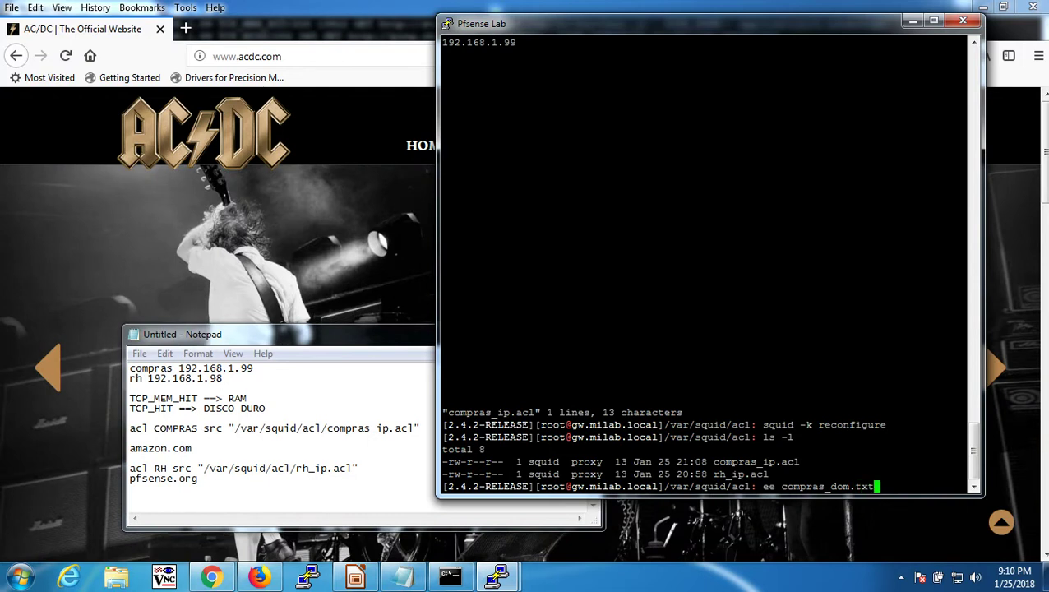
pyautogui.press('Return')
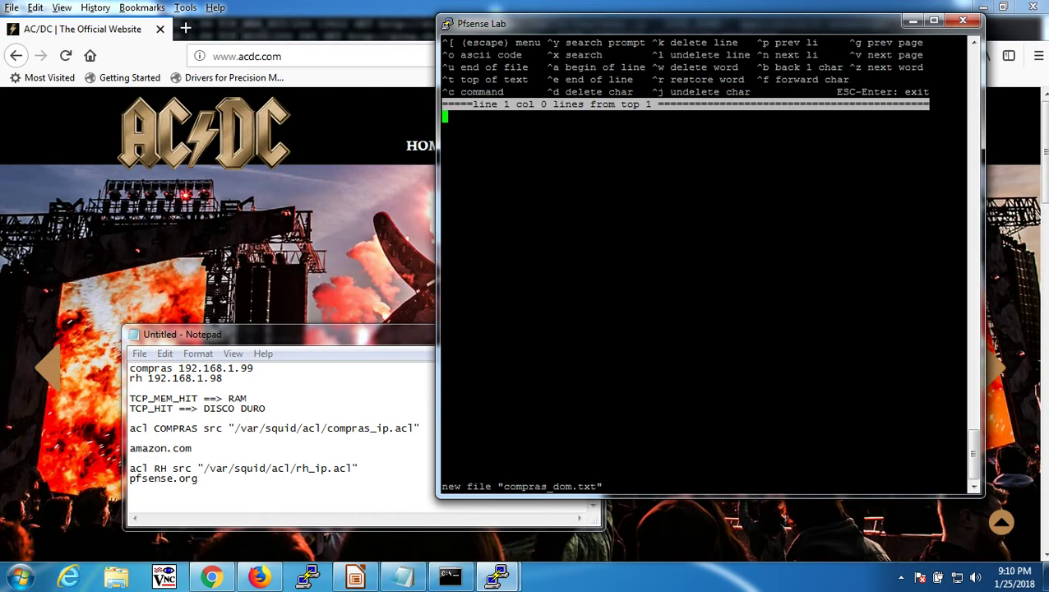
# Enter .amazon.com as the only line of compras_dom.txt, then save and exit ee
pyautogui.write('.amazon')
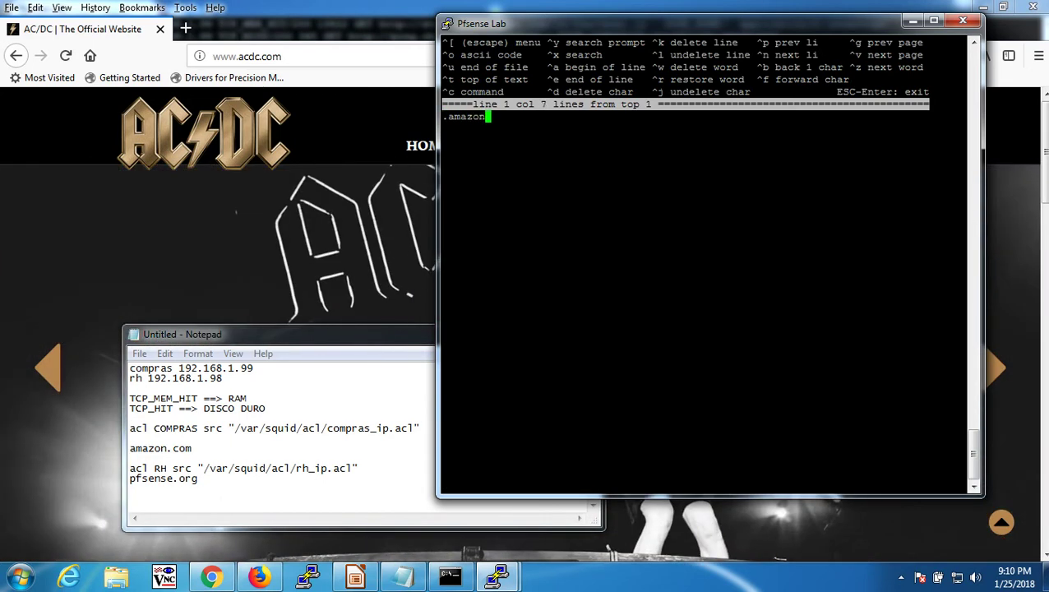
pyautogui.write('.co')
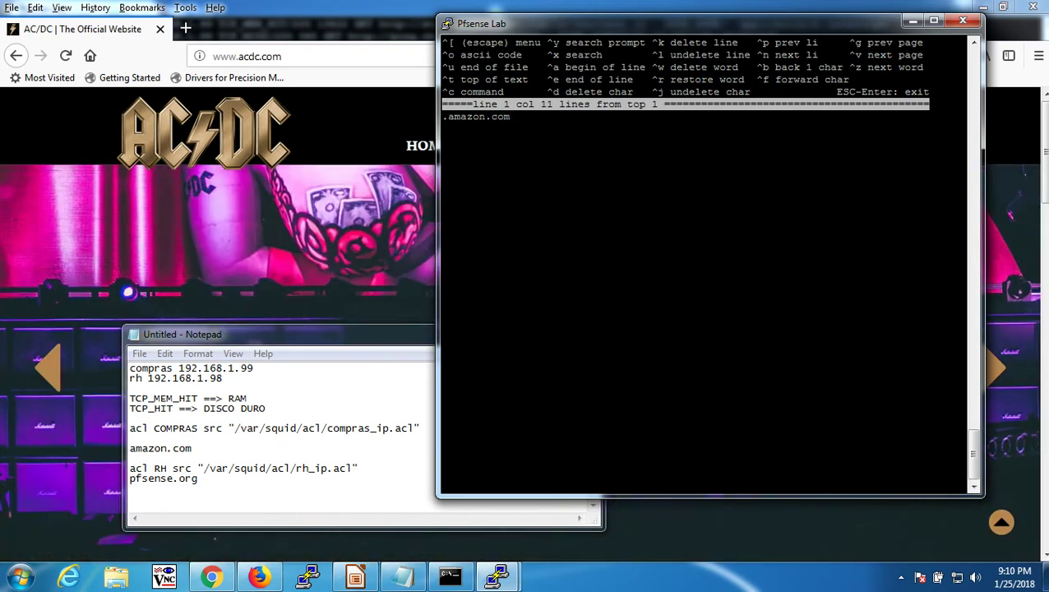
pyautogui.write('m')
pyautogui.press('Home')
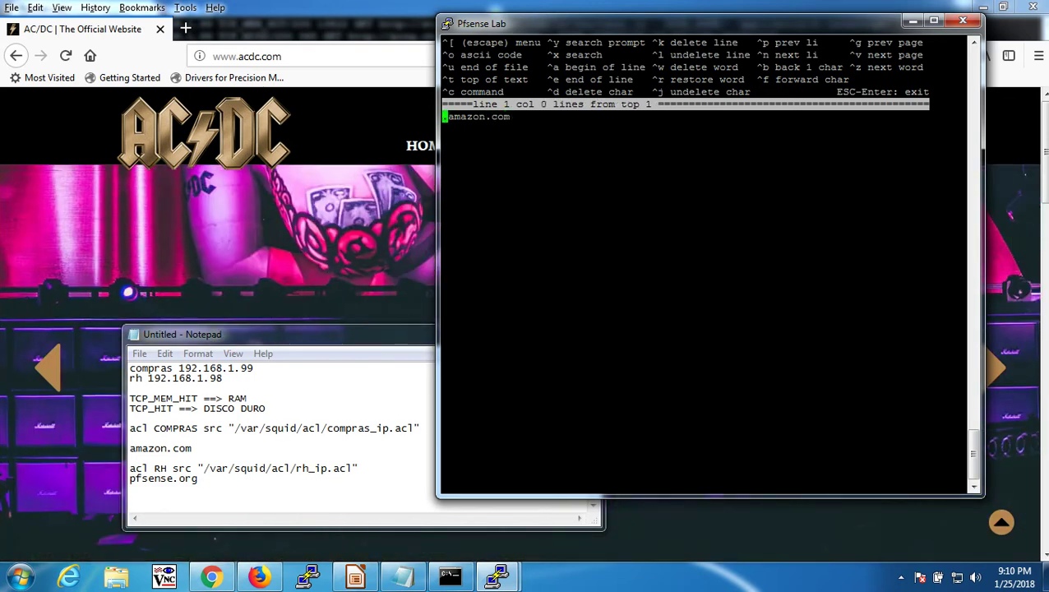
pyautogui.press('Right')
pyautogui.press('Right')
pyautogui.press('Right')
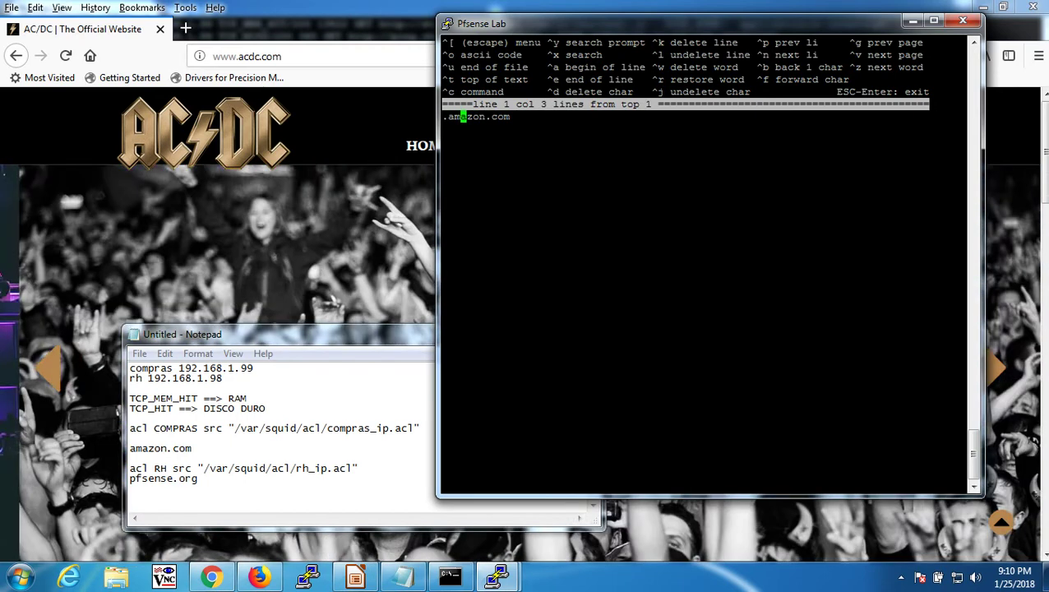
pyautogui.press('Right')
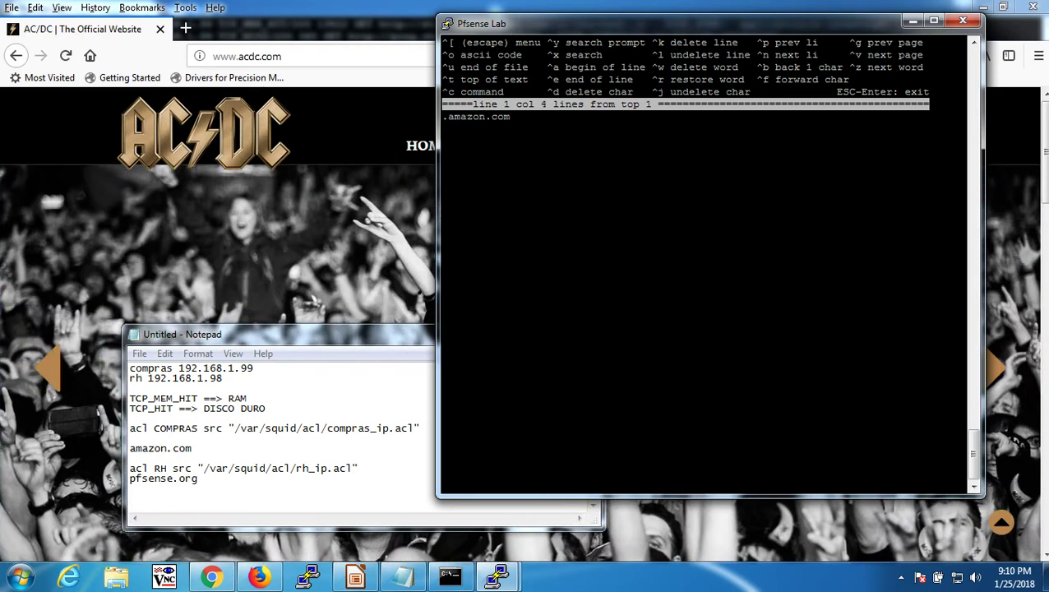
pyautogui.press('Left')
pyautogui.press('Left')
pyautogui.press('Left')
pyautogui.press('BackSpace')
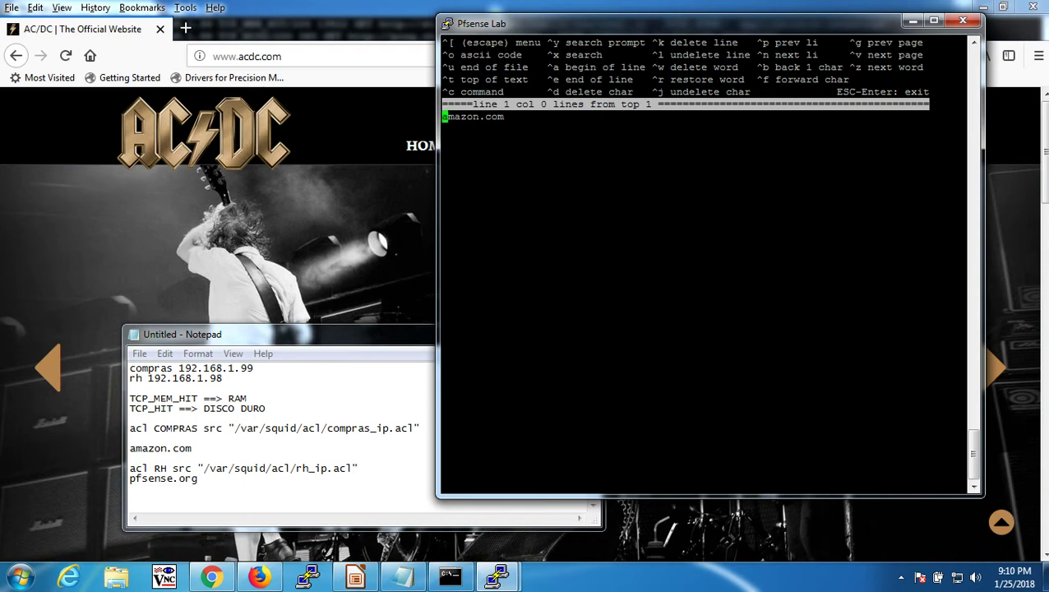
pyautogui.write('.')
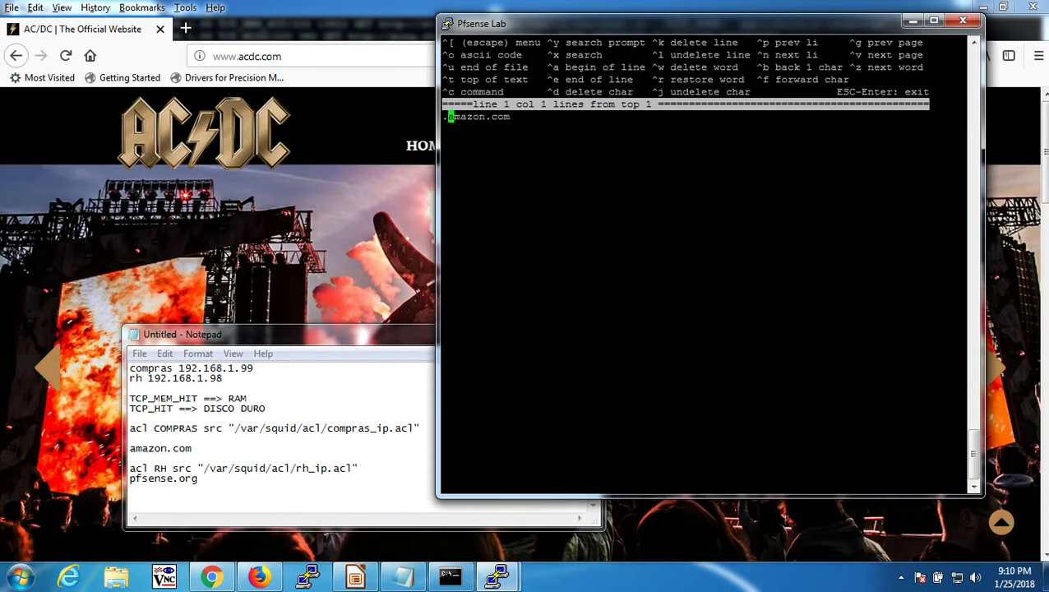
pyautogui.press('Right')
pyautogui.press('Right')
pyautogui.press('Right')
pyautogui.press('Right')
pyautogui.press('Right')
pyautogui.press('Right')
pyautogui.press('Right')
pyautogui.press('Right')
pyautogui.press('Right')
pyautogui.press('Right')
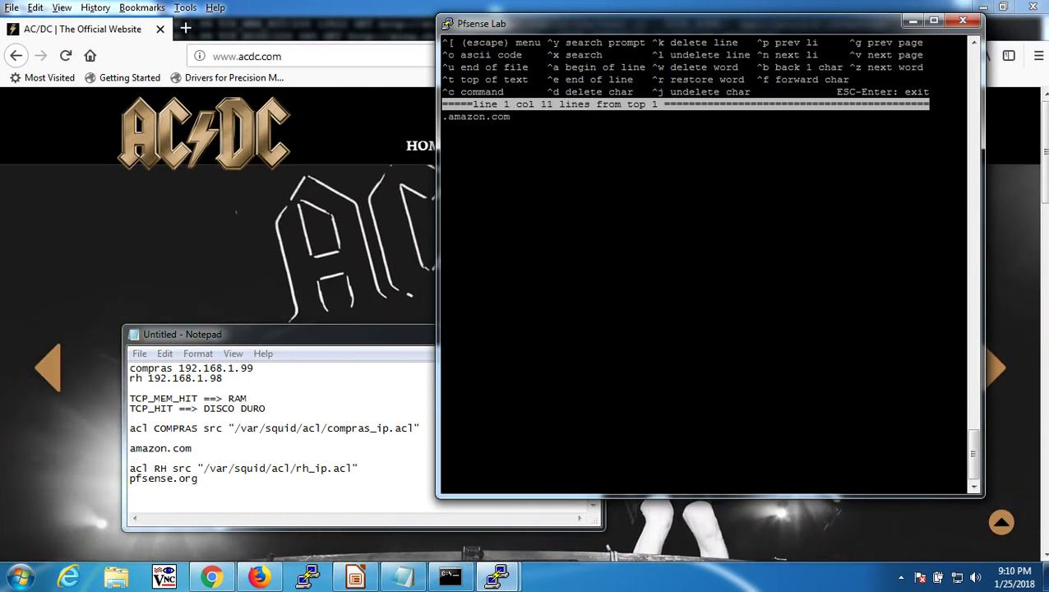
pyautogui.press('Escape')
pyautogui.press('Return')
# Recall the previous ee command and edit its file name toward rh_dom
pyautogui.press('Up')
pyautogui.press('BackSpace')
pyautogui.press('BackSpace')
pyautogui.press('BackSpace')
pyautogui.press('BackSpace')
pyautogui.press('BackSpace')
pyautogui.press('BackSpace')
pyautogui.press('BackSpace')
pyautogui.press('BackSpace')
pyautogui.press('BackSpace')
pyautogui.press('BackSpace')
pyautogui.press('BackSpace')
pyautogui.press('BackSpace')
pyautogui.press('BackSpace')
pyautogui.press('BackSpace')
pyautogui.press('BackSpace')
pyautogui.write('rh')
pyautogui.press('Tab')
pyautogui.press('Left')
pyautogui.press('Left')
pyautogui.press('Left')
pyautogui.press('Left')
pyautogui.press('BackSpace')
pyautogui.press('BackSpace')
pyautogui.write('dom')
pyautogui.press('Right')
pyautogui.press('Right')
pyautogui.press('Right')
pyautogui.press('BackSpace')
pyautogui.press('BackSpace')
pyautogui.press('BackSpace')
pyautogui.write('txt')
pyautogui.press('BackSpace')
pyautogui.press('BackSpace')
pyautogui.press('BackSpace')
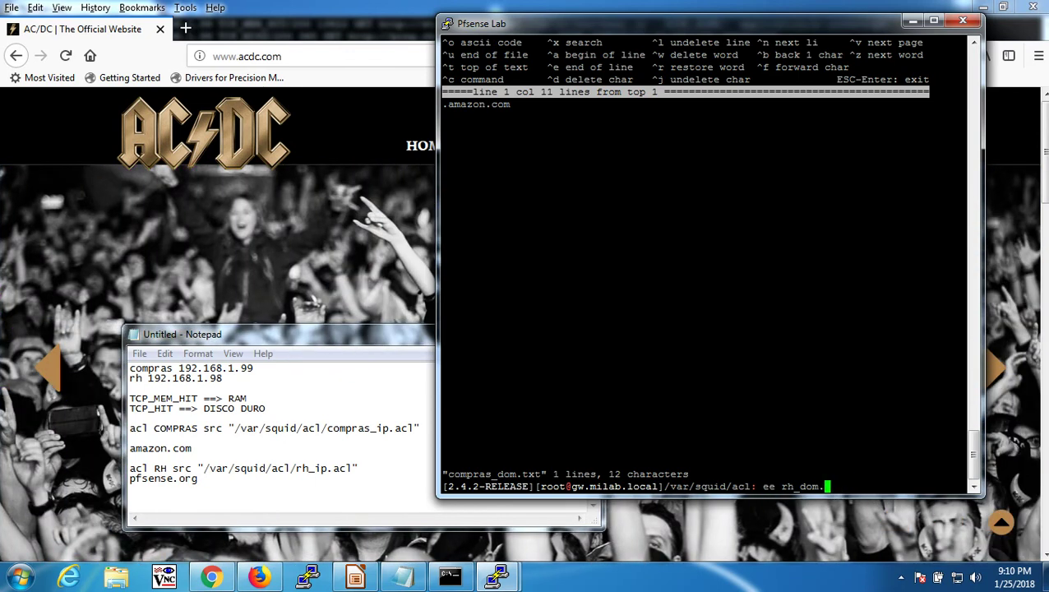
# Create rh_dom.dat containing .pfsense.org, save it, and list /var/squid/acl with ls -l
pyautogui.write('dat')
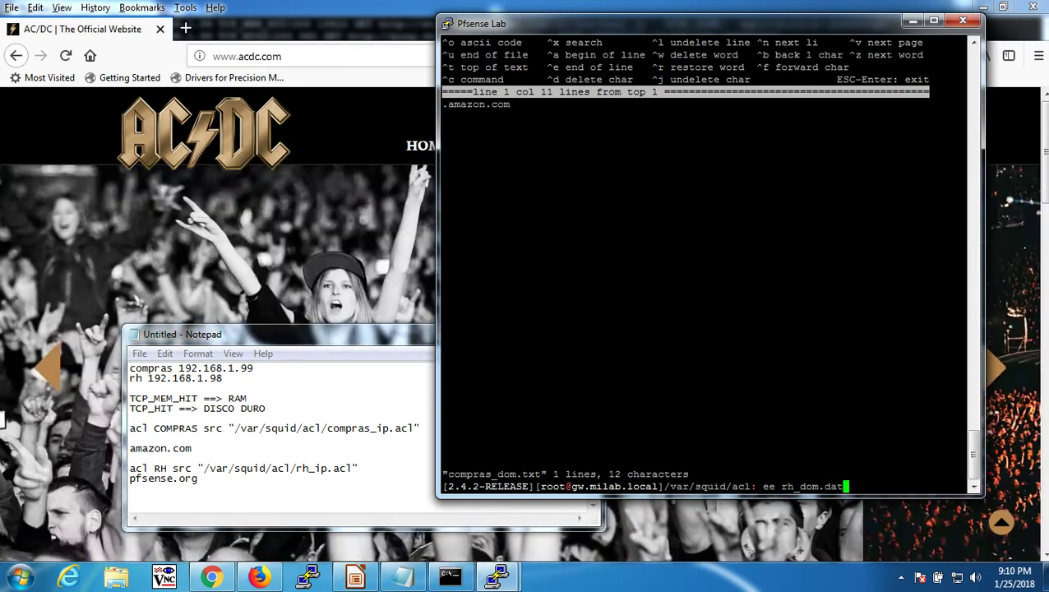
pyautogui.press('Return')
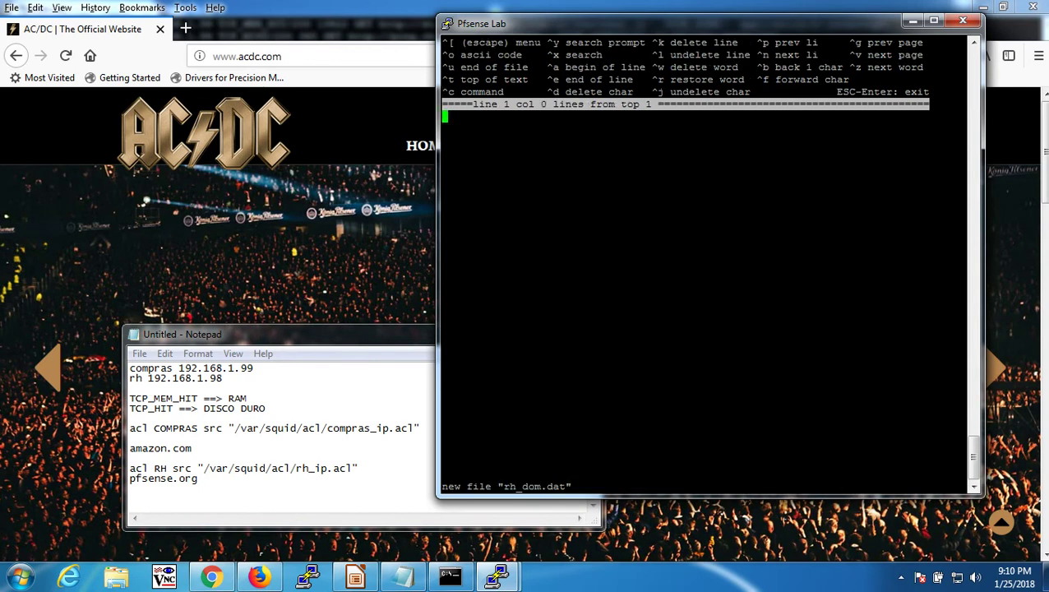
pyautogui.write('.pfsens')
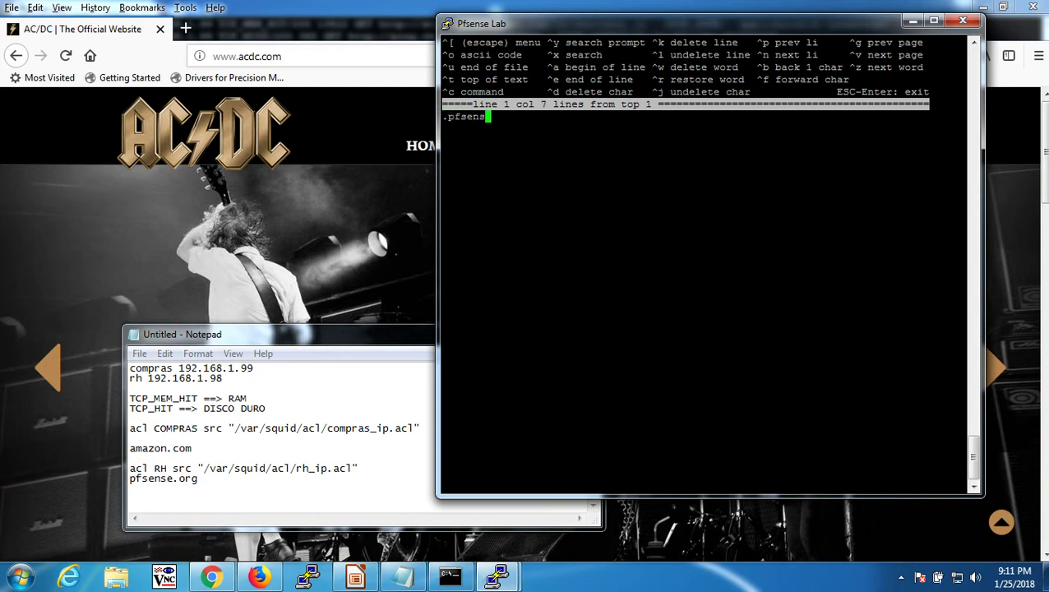
pyautogui.write('e/.org')
pyautogui.press('Left')
pyautogui.press('Left')
pyautogui.press('Left')
pyautogui.press('Left')
pyautogui.press('BackSpace')
pyautogui.press('End')
pyautogui.press('Escape')
pyautogui.press('Return')
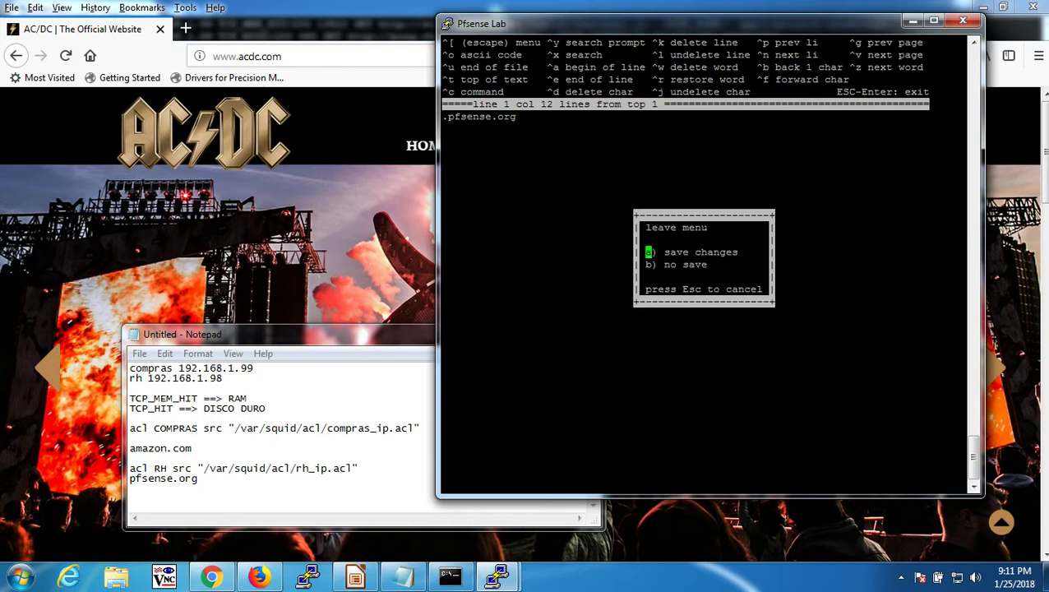
pyautogui.press('Return')
pyautogui.write('ls -l')
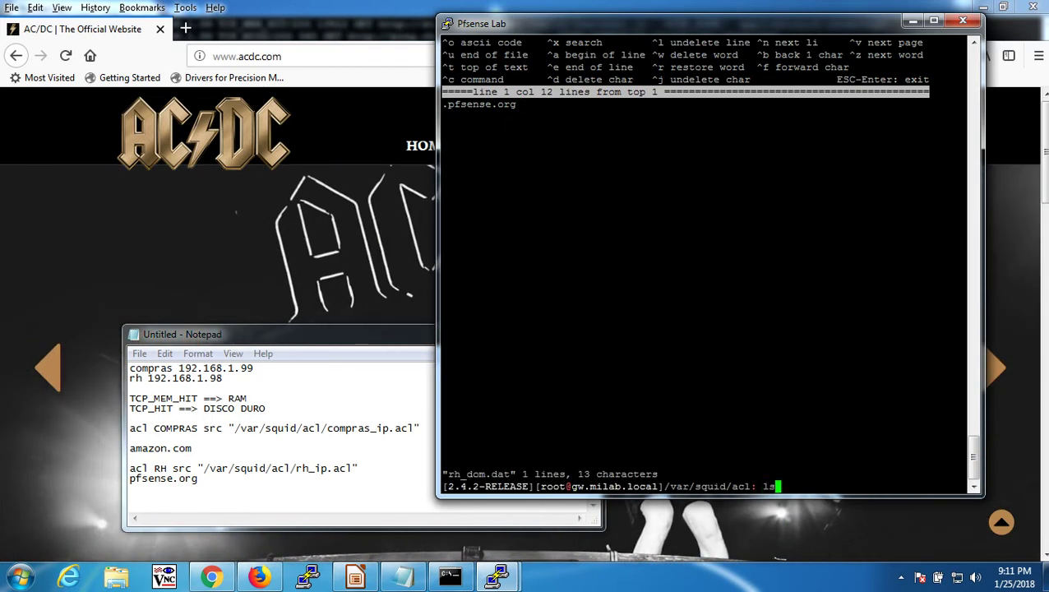
pyautogui.press('Return')
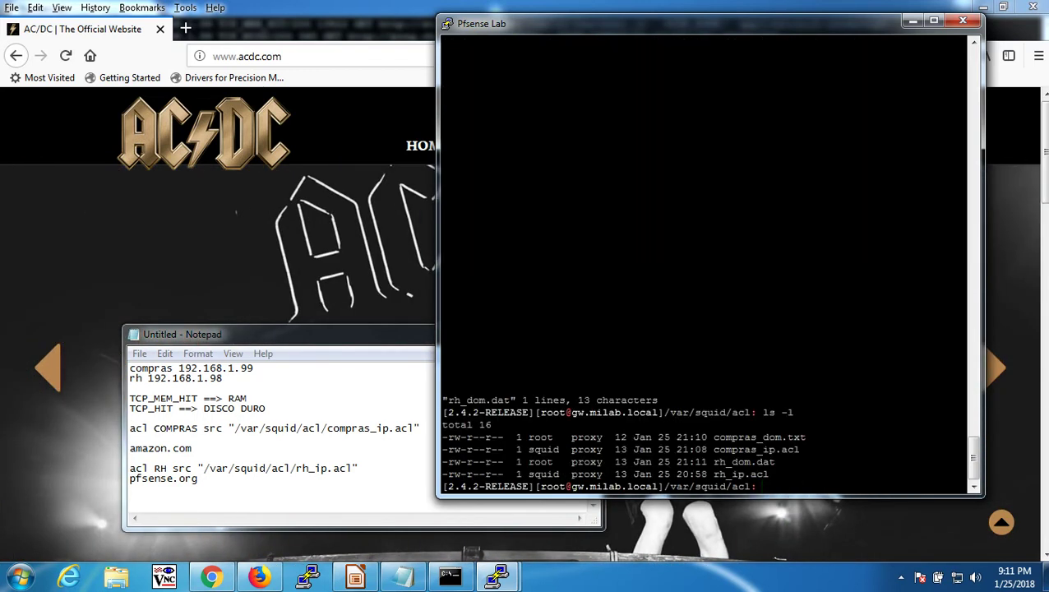
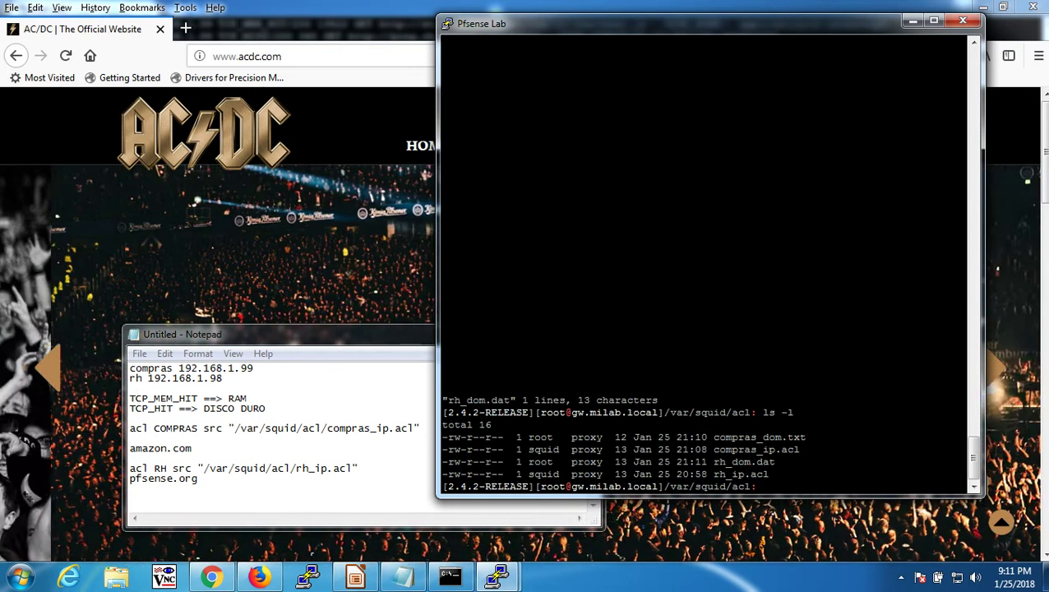
# In pfSense, open Services > Squid Proxy Server and scroll down to Logging Settings
pyautogui.click(212, 579)
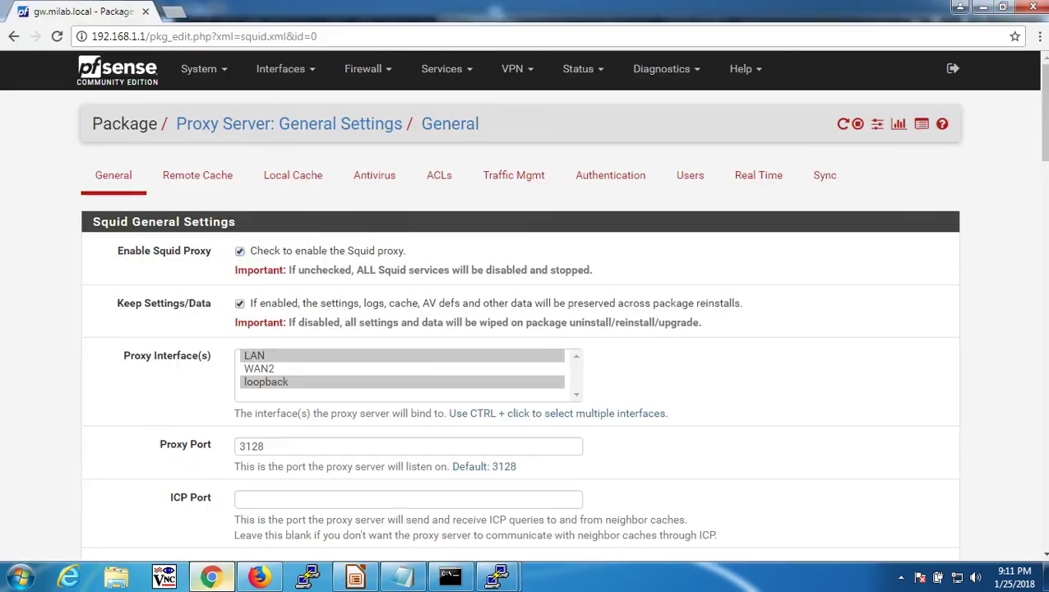
pyautogui.click(441, 69)
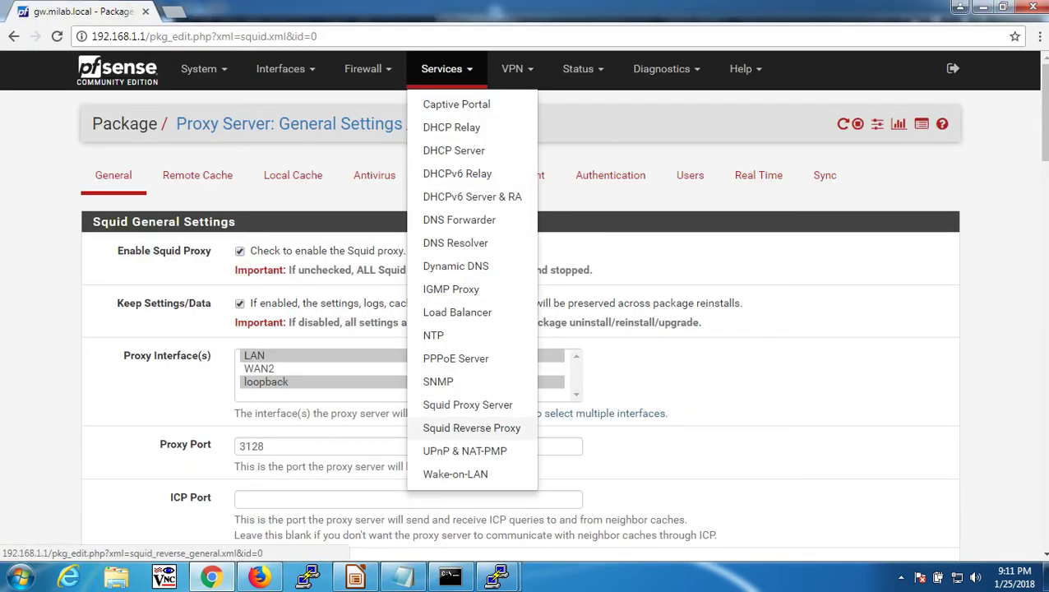
pyautogui.click(471, 428)
pyautogui.click(442, 68)
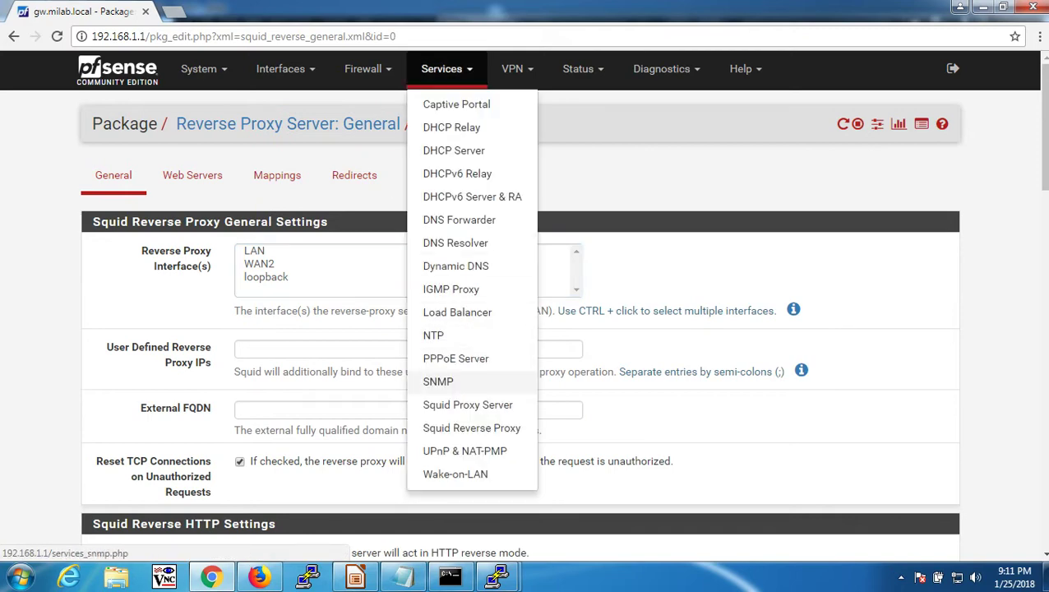
pyautogui.click(468, 405)
pyautogui.scroll(-10, 468, 404)
pyautogui.scroll(-11, 520, 305)
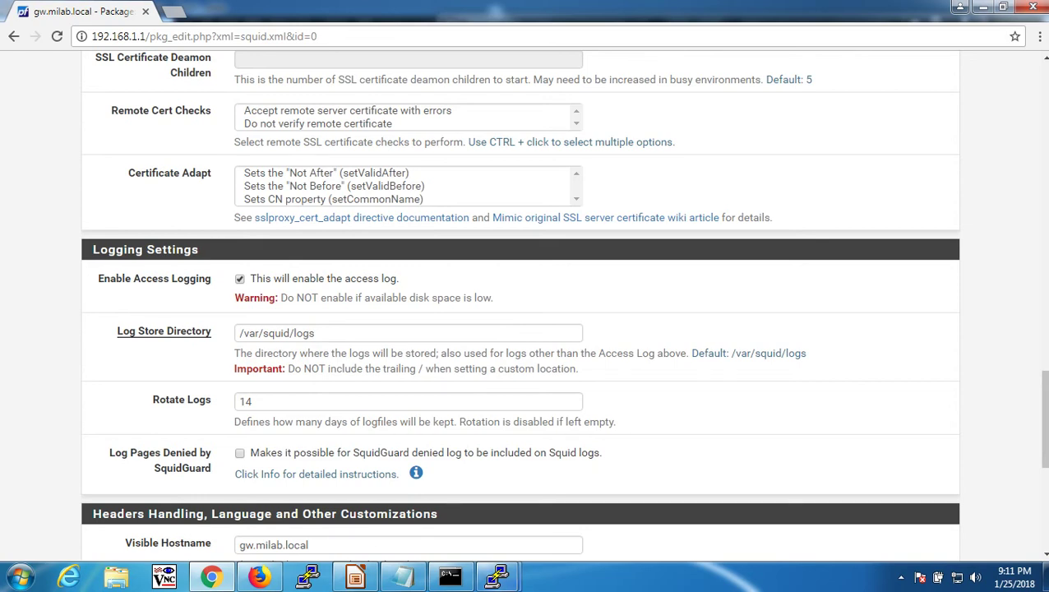
# In the PuTTY shell, run cd /usr/local/pkg/squid.inc using Tab completion
pyautogui.moveTo(497, 575)
pyautogui.click(415, 486)
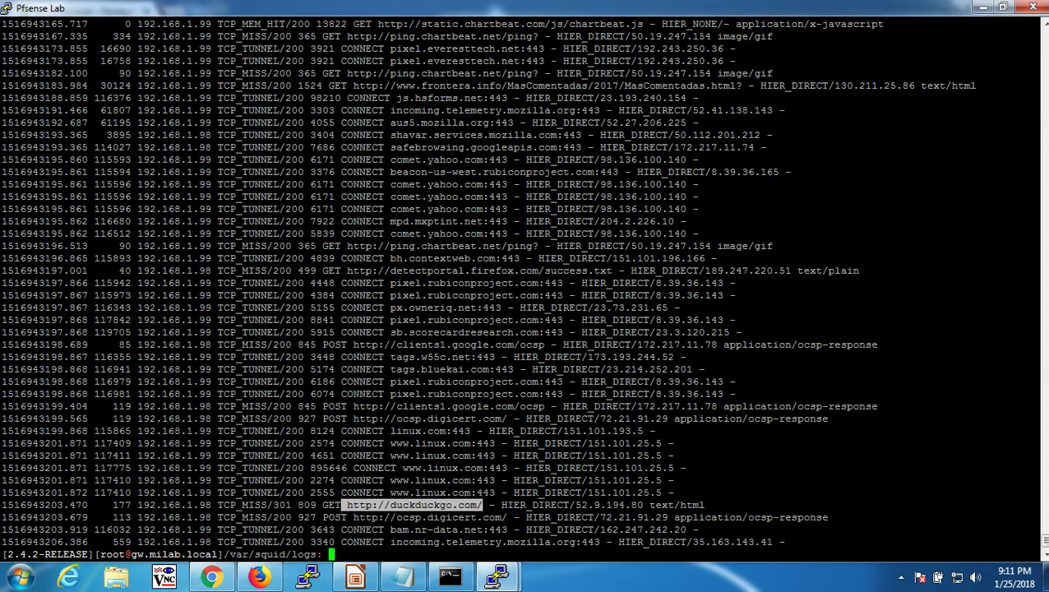
pyautogui.write('cd /usr/local/pkg/squi')
pyautogui.press('Tab')
pyautogui.write('.in')
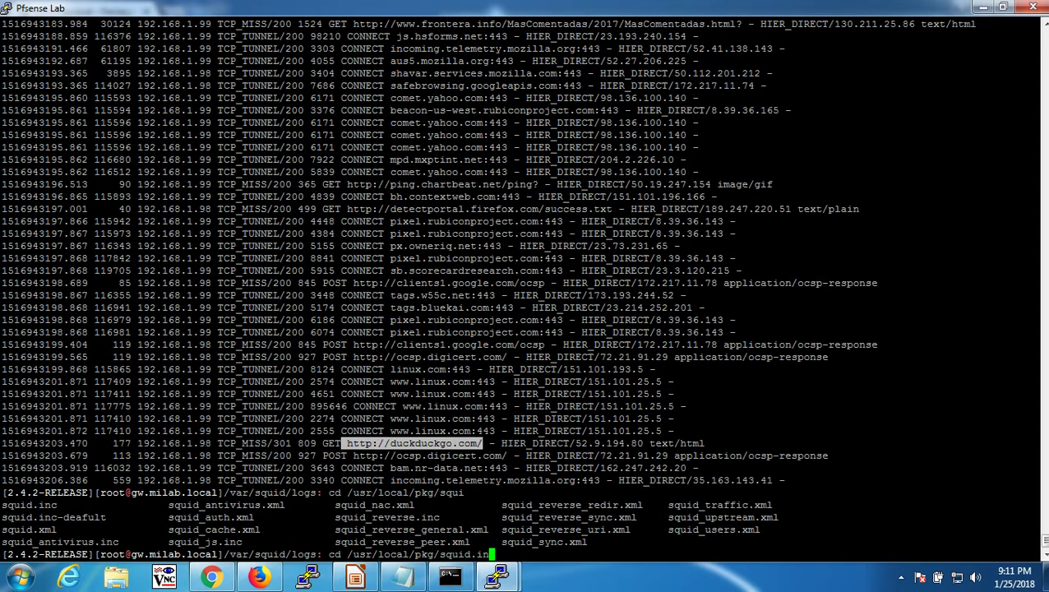
pyautogui.press('Tab')
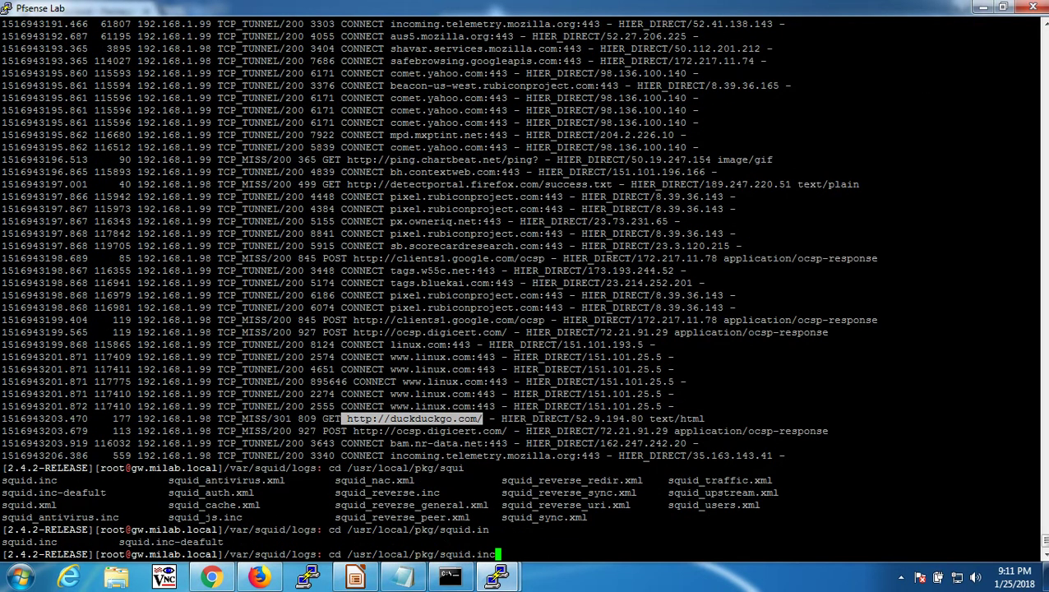
pyautogui.press('Return')
# Recall that command and replace cd with ee to edit squid.inc
pyautogui.press('Up')
pyautogui.press('BackSpace')
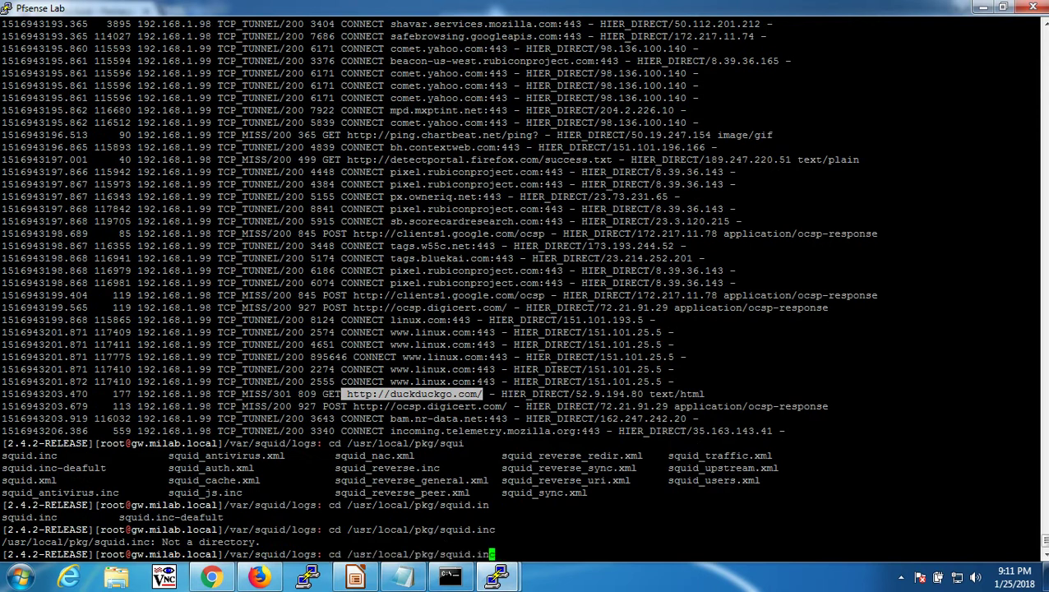
pyautogui.press('Left')
pyautogui.press('Left')
pyautogui.press('Left')
pyautogui.press('Left')
pyautogui.press('Left')
pyautogui.press('Left')
pyautogui.press('Left')
pyautogui.press('Left')
pyautogui.press('Left')
pyautogui.press('Left')
pyautogui.press('Left')
pyautogui.press('Left')
pyautogui.press('Left')
pyautogui.press('Left')
pyautogui.press('Left')
pyautogui.press('Left')
pyautogui.press('Left')
pyautogui.press('Left')
pyautogui.press('Left')
pyautogui.press('Left')
pyautogui.press('BackSpace')
pyautogui.press('BackSpace')
pyautogui.press('BackSpace')
pyautogui.write('ee')
pyautogui.press('Return')
pyautogui.hotkey('ctrl', 'y')
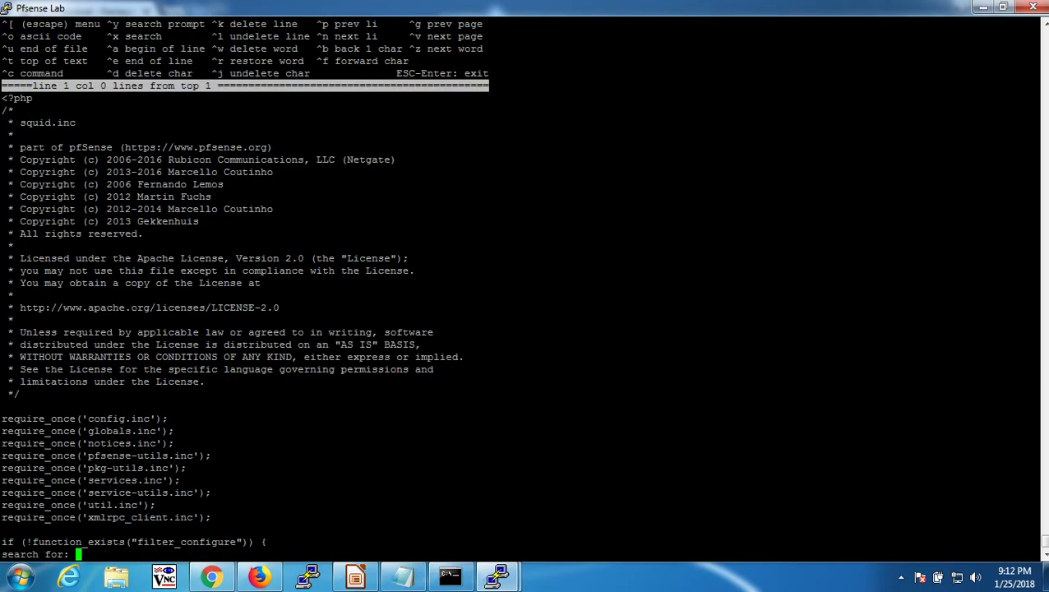
pyautogui.write('PMORENO')
pyautogui.press('Return')
# Append COMPRAS_DOM to the COMPRAS http_access line and RH_DOM to the RH line
pyautogui.press('Down')
pyautogui.press('Up')
pyautogui.press('Right')
pyautogui.press('Right')
pyautogui.press('Down')
pyautogui.press('Right')
pyautogui.press('Right')
pyautogui.press('Right')
pyautogui.press('Right')
pyautogui.press('Right')
pyautogui.press('Right')
pyautogui.press('Right')
pyautogui.press('Right')
pyautogui.press('Right')
pyautogui.press('Right')
pyautogui.press('Right')
pyautogui.press('Right')
pyautogui.press('Right')
pyautogui.press('Right')
pyautogui.press('Right')
pyautogui.press('Right')
pyautogui.press('Right')
pyautogui.press('Right')
pyautogui.press('Right')
pyautogui.press('Right')
pyautogui.press('Left')
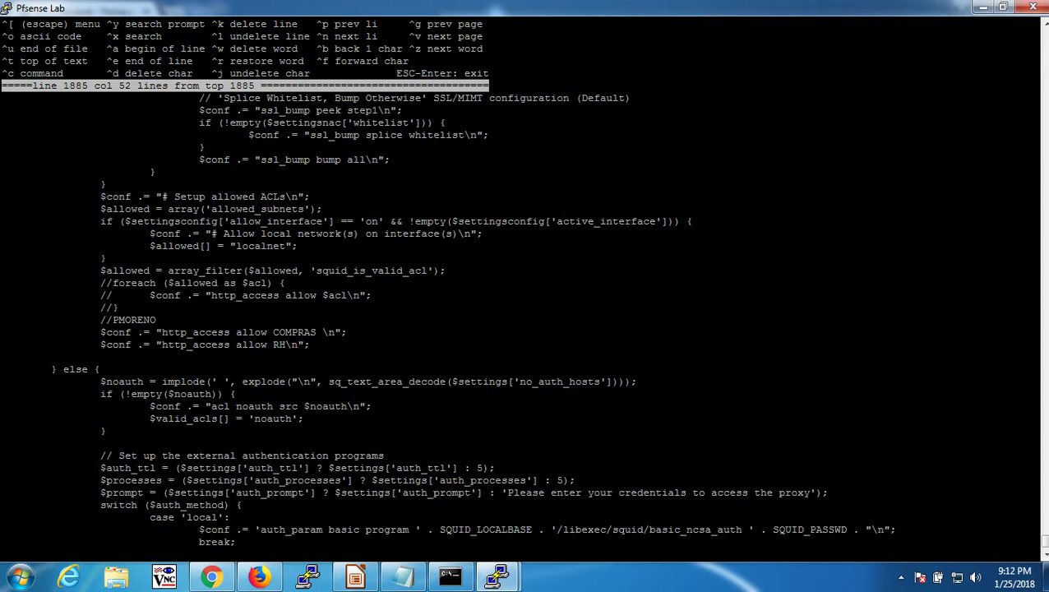
pyautogui.write('COMPRAS_DOM')
pyautogui.press('Down')
pyautogui.press('Left')
pyautogui.press('Left')
pyautogui.press('Left')
pyautogui.press('Left')
pyautogui.write('RH_')
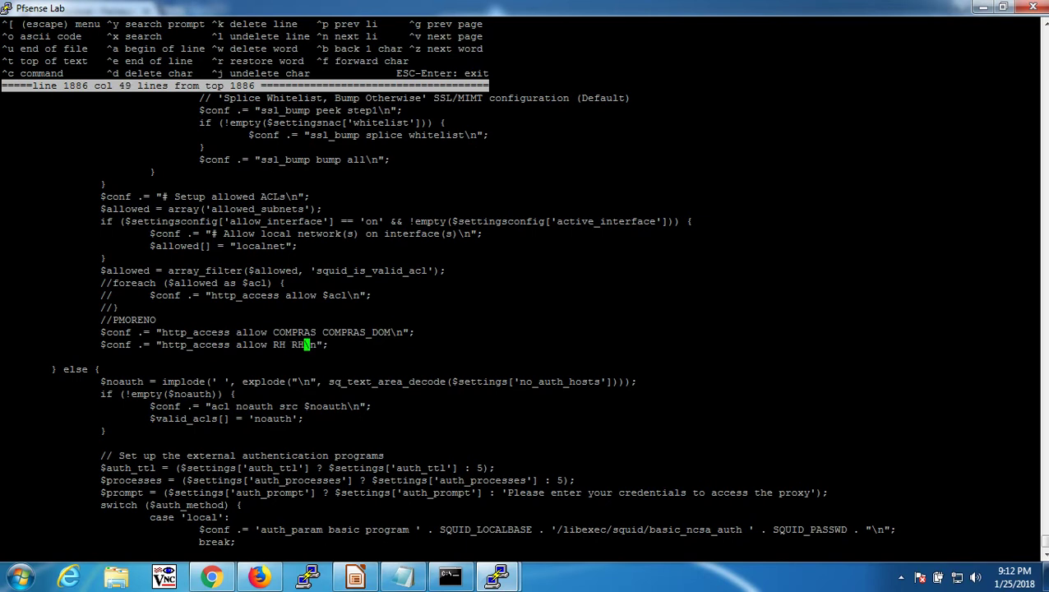
pyautogui.write('DOM')
# Save squid.inc, exit ee, and return to the pfSense proxy page
pyautogui.press('Left')
pyautogui.press('Left')
pyautogui.press('Left')
pyautogui.press('Left')
pyautogui.press('Left')
pyautogui.press('Left')
pyautogui.press('Left')
pyautogui.press('Left')
pyautogui.press('Up')
pyautogui.press('Right')
pyautogui.press('Right')
pyautogui.press('Right')
pyautogui.press('Right')
pyautogui.press('Right')
pyautogui.press('Right')
pyautogui.press('Right')
pyautogui.press('Right')
pyautogui.press('Escape')
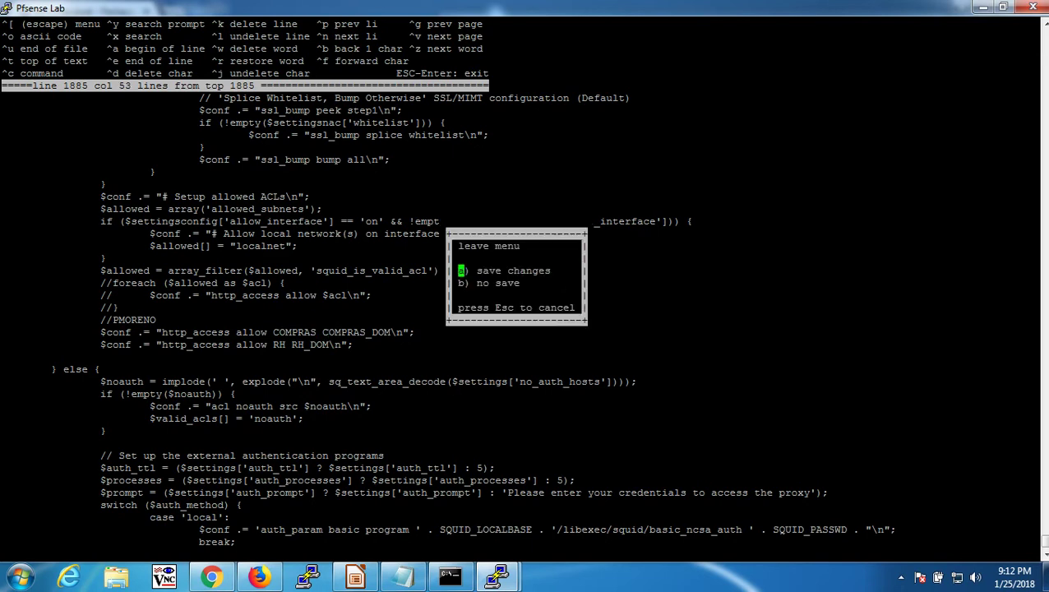
pyautogui.press('Return')
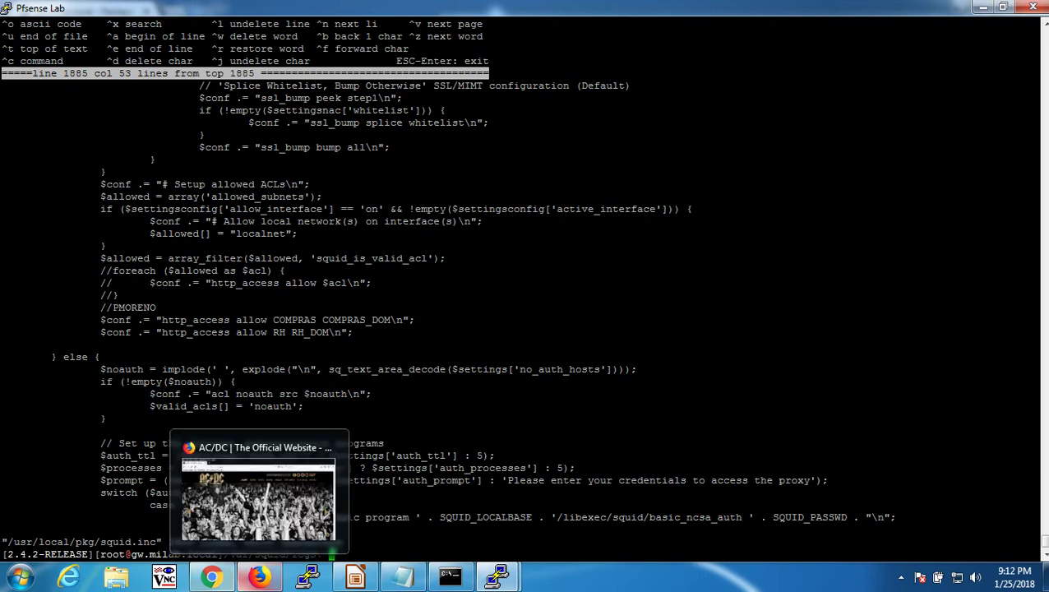
pyautogui.click(212, 578)
# Show the advanced proxy options and edit the Custom Options (Before Auth) box
pyautogui.scroll(-5, 527, 297)
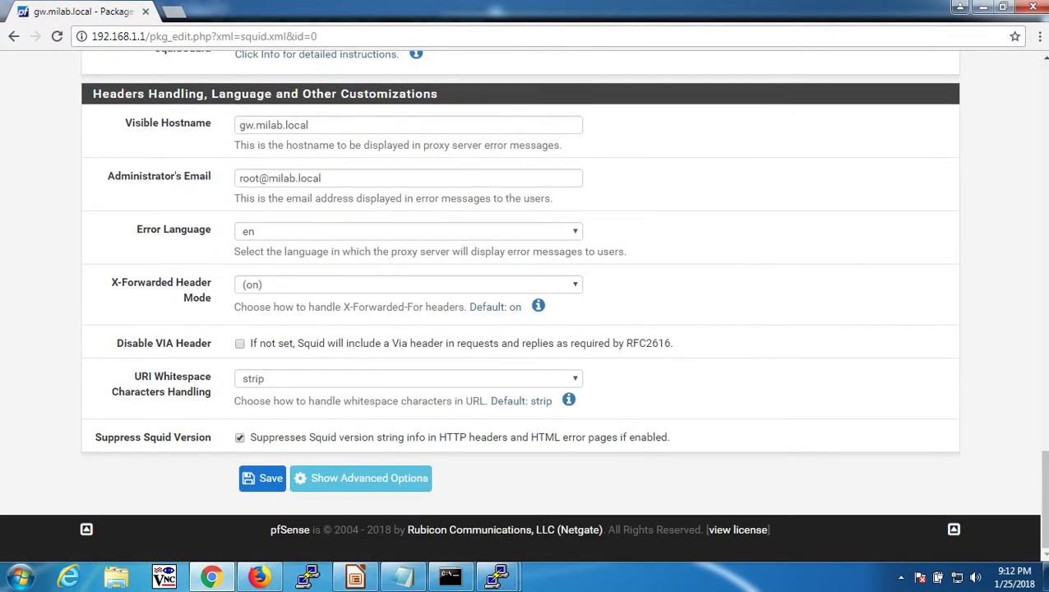
pyautogui.click(360, 478)
pyautogui.scroll(-7, 527, 304)
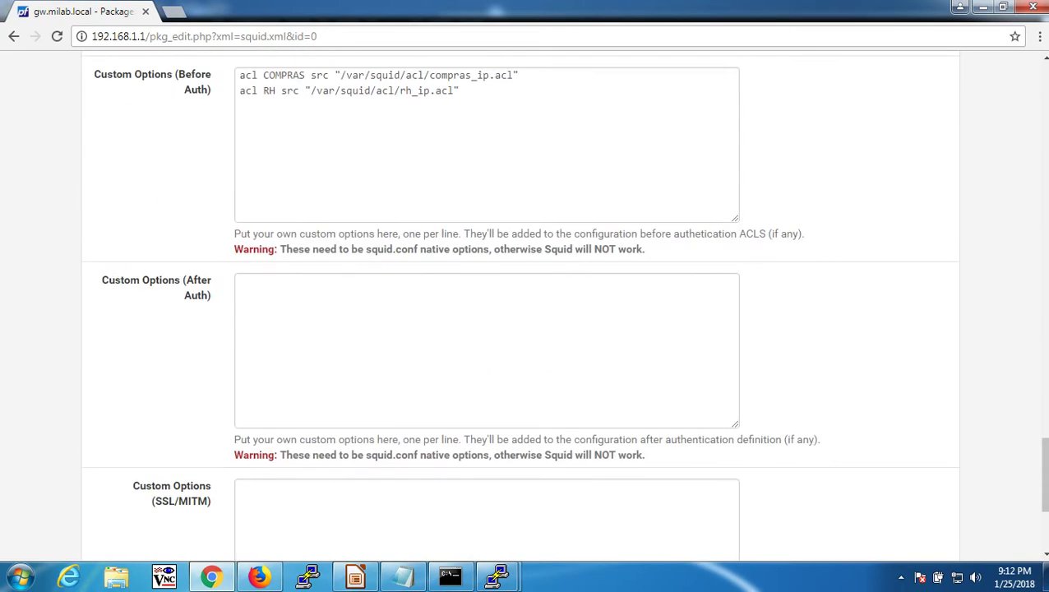
pyautogui.click(461, 91)
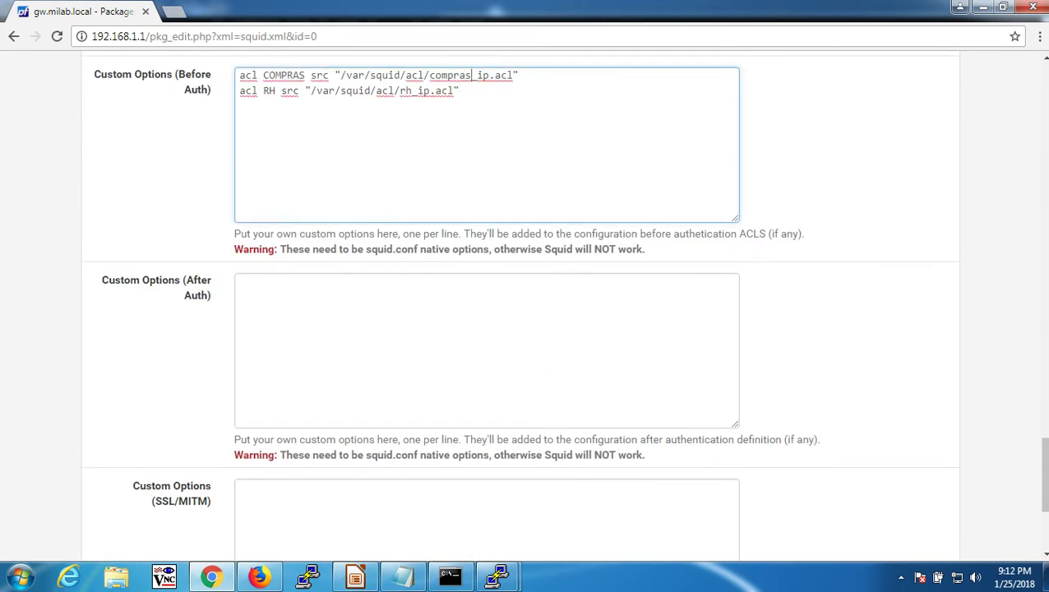
# Duplicate the acl COMPRAS line and change src to dstdomain on the copy
pyautogui.press('Return')
pyautogui.press('Up')
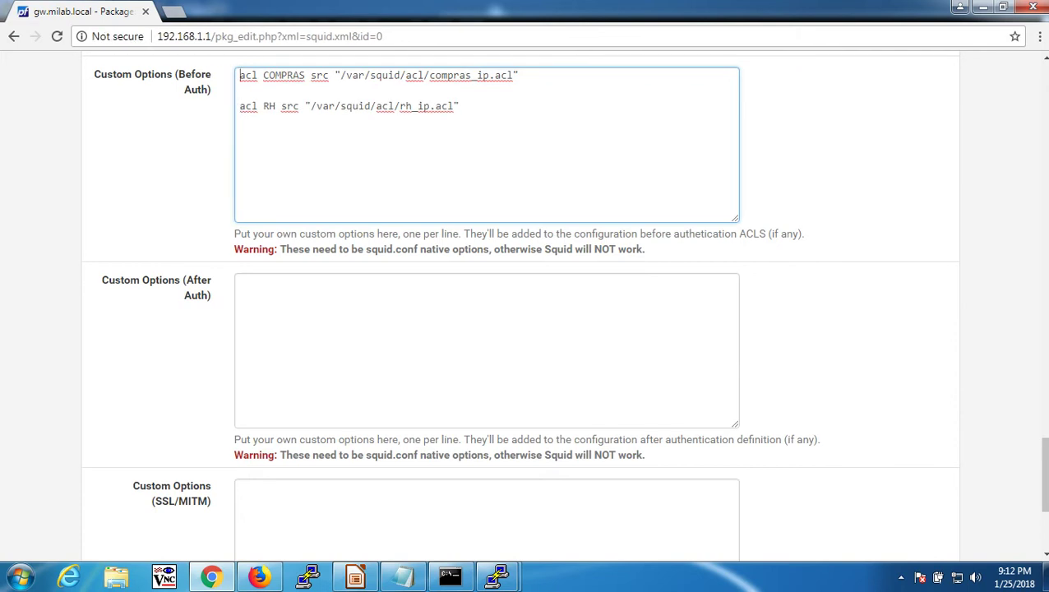
pyautogui.hotkey('shift', 'End')
pyautogui.hotkey('ctrl', 'c')
pyautogui.press('Down')
pyautogui.hotkey('ctrl', 'v')
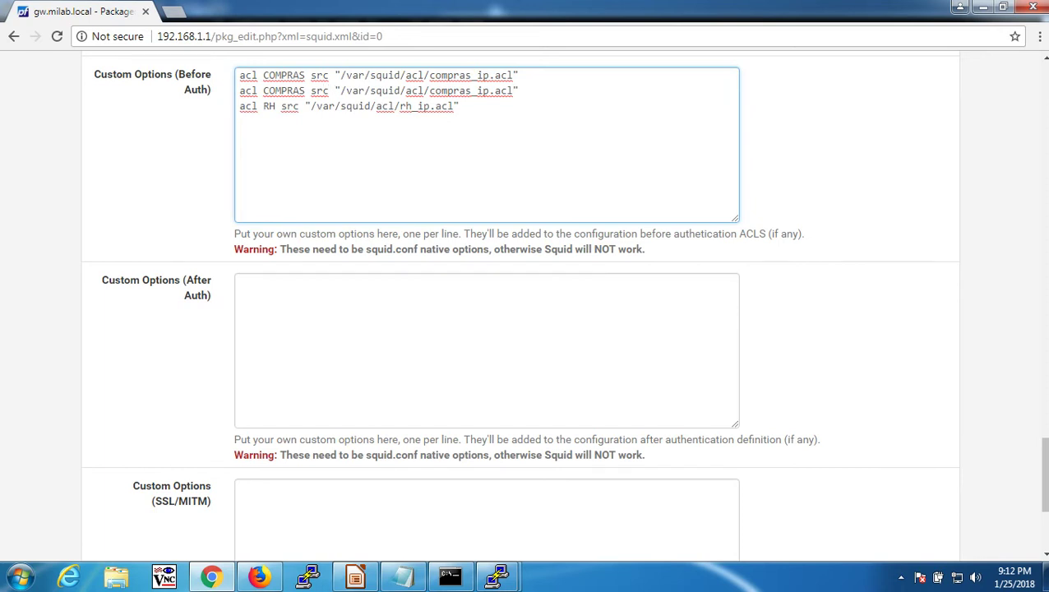
pyautogui.press('BackSpace')
pyautogui.press('BackSpace')
pyautogui.press('BackSpace')
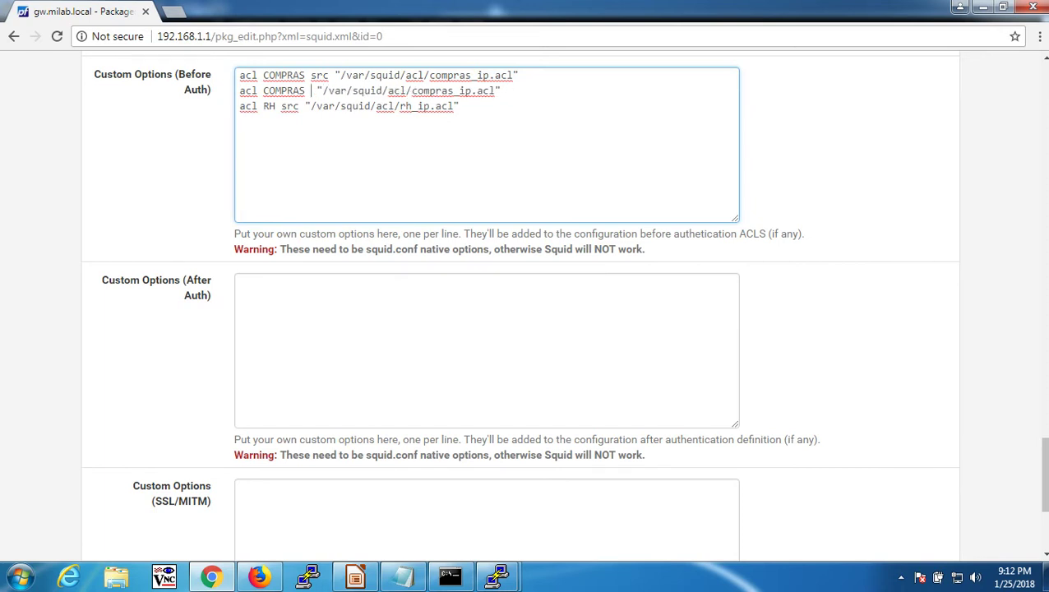
pyautogui.write('dstdoa')
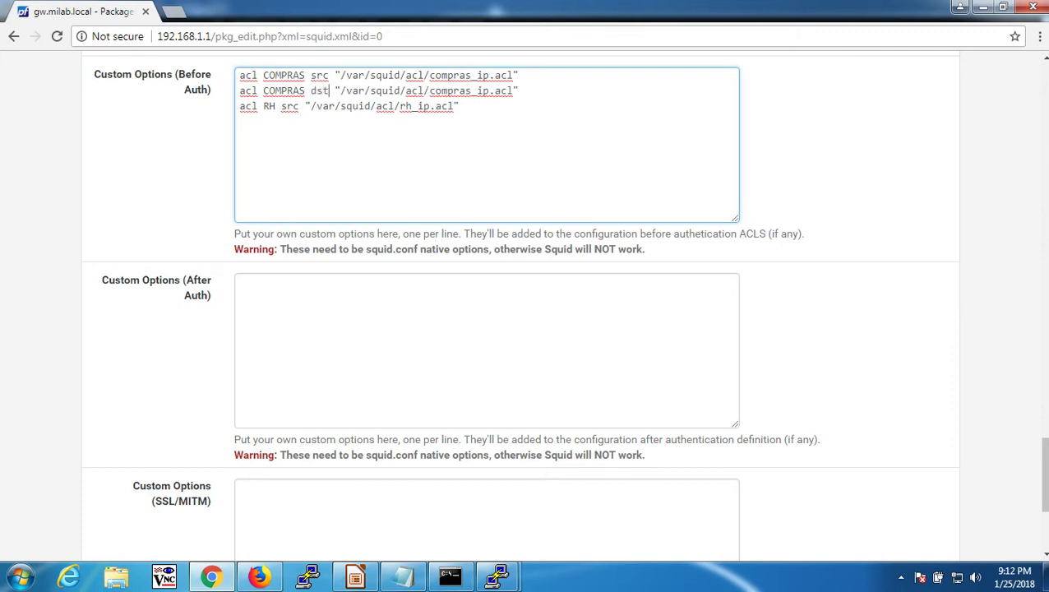
pyautogui.press('BackSpace')
pyautogui.write('main')
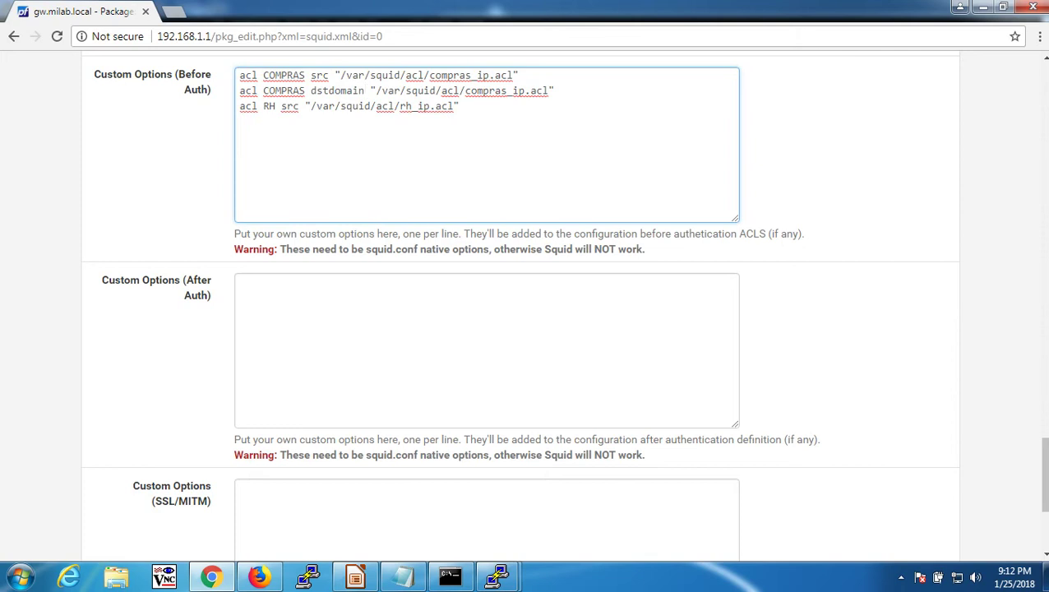
pyautogui.click(369, 91)
# In the PuTTY acl file listing, select and copy the compras_dom.txt file name
pyautogui.click(497, 575)
pyautogui.click(583, 500)
pyautogui.doubleClick(756, 449)
pyautogui.moveTo(714, 437); pyautogui.dragTo(805, 437)
pyautogui.hotkey('ctrl', 'c')
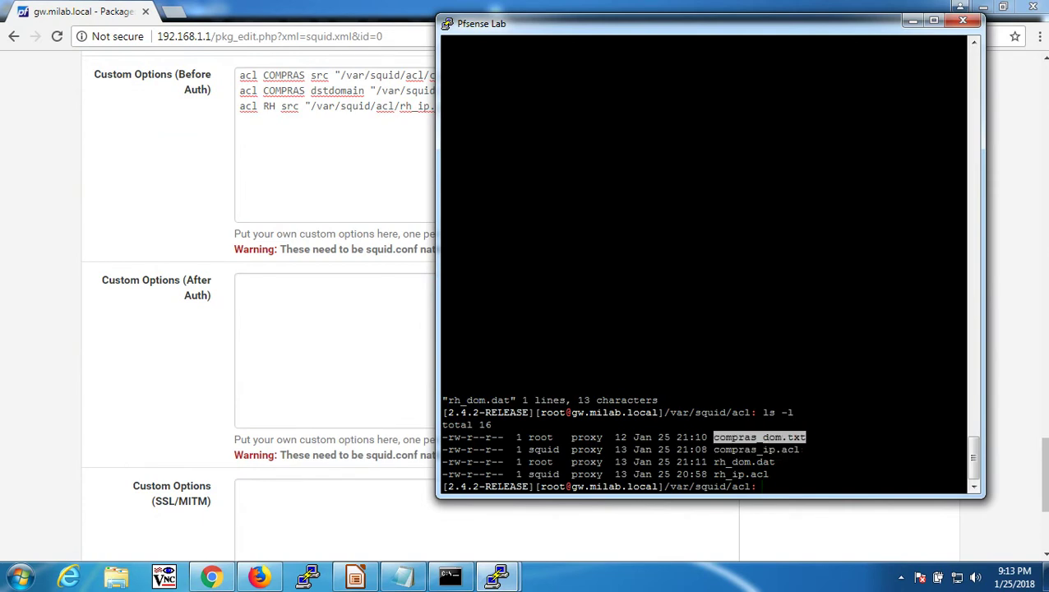
# Point the dstdomain line at compras_dom.txt, rename it COMPRAS_DOM, and copy it below RH
pyautogui.click(383, 106)
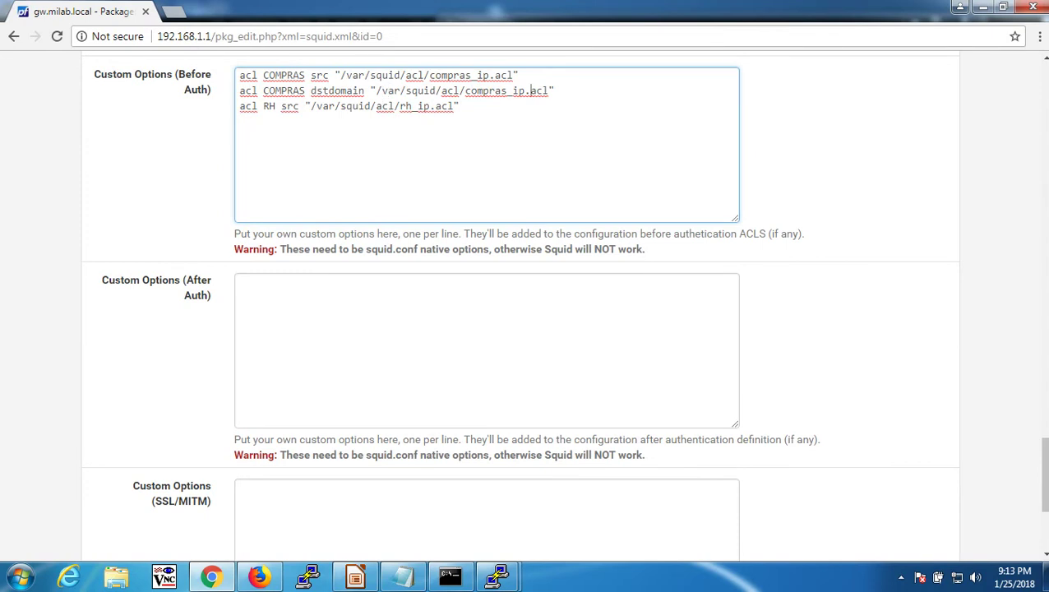
pyautogui.press('BackSpace')
pyautogui.press('BackSpace')
pyautogui.press('BackSpace')
pyautogui.press('BackSpace')
pyautogui.press('BackSpace')
pyautogui.press('BackSpace')
pyautogui.press('BackSpace')
pyautogui.press('BackSpace')
pyautogui.press('BackSpace')
pyautogui.press('BackSpace')
pyautogui.press('BackSpace')
pyautogui.press('BackSpace')
pyautogui.press('BackSpace')
pyautogui.press('BackSpace')
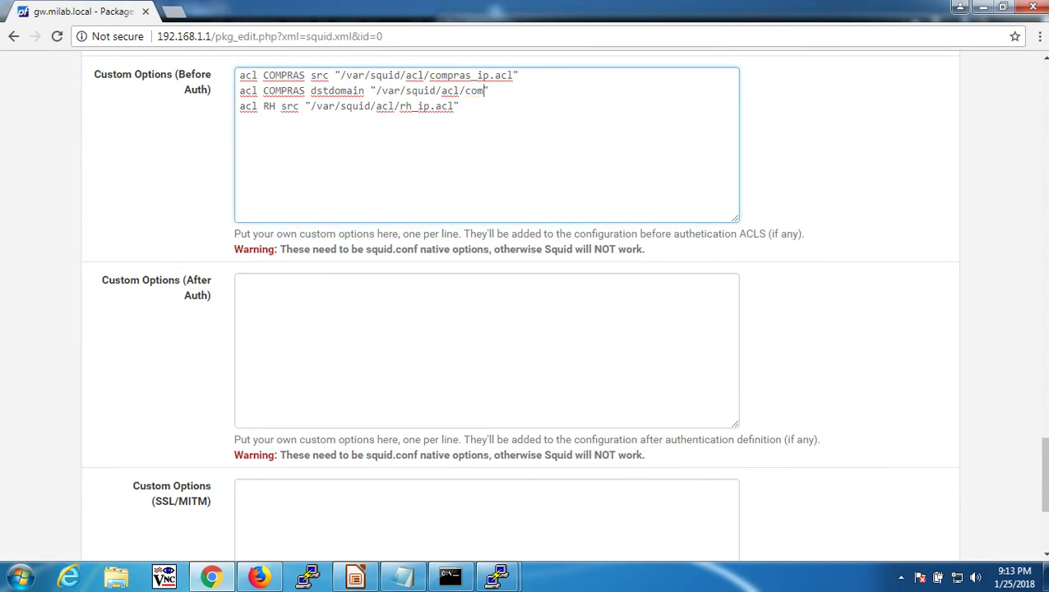
pyautogui.hotkey('ctrl', 'v')
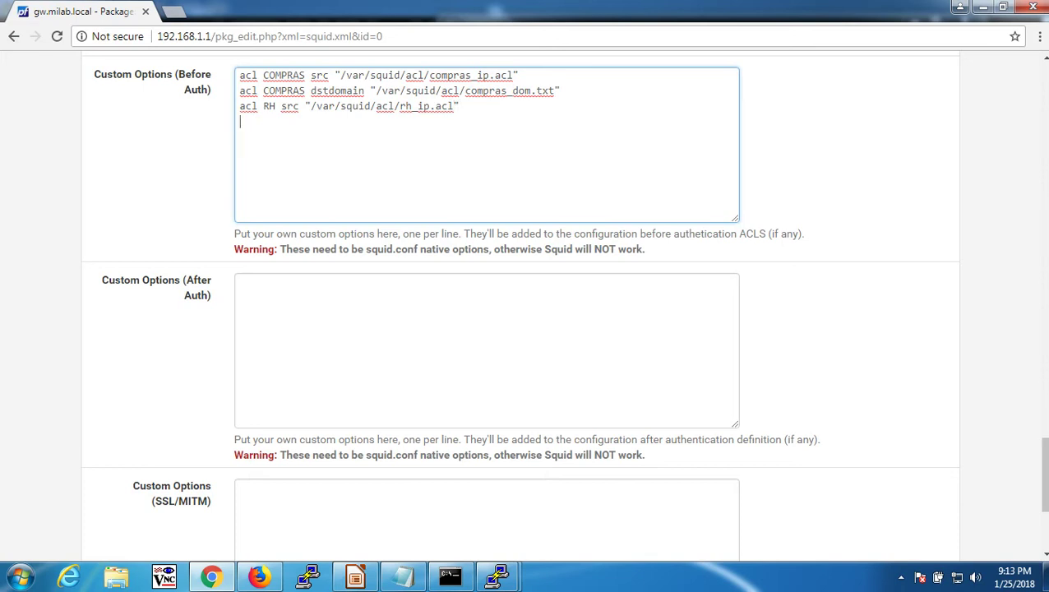
pyautogui.moveTo(240, 91); pyautogui.dragTo(334, 91)
pyautogui.click(341, 91)
pyautogui.moveTo(239, 90); pyautogui.dragTo(560, 91)
pyautogui.hotkey('ctrl', 'c')
pyautogui.click(240, 106)
pyautogui.hotkey('ctrl', 'v')
pyautogui.press('Up')
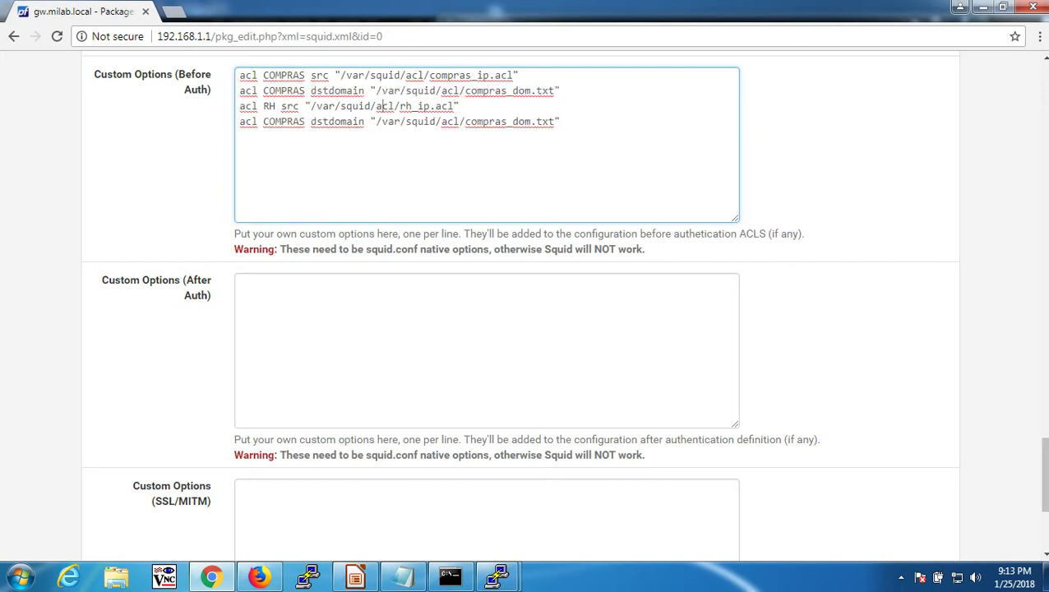
pyautogui.click(305, 91)
pyautogui.write('_DOM')
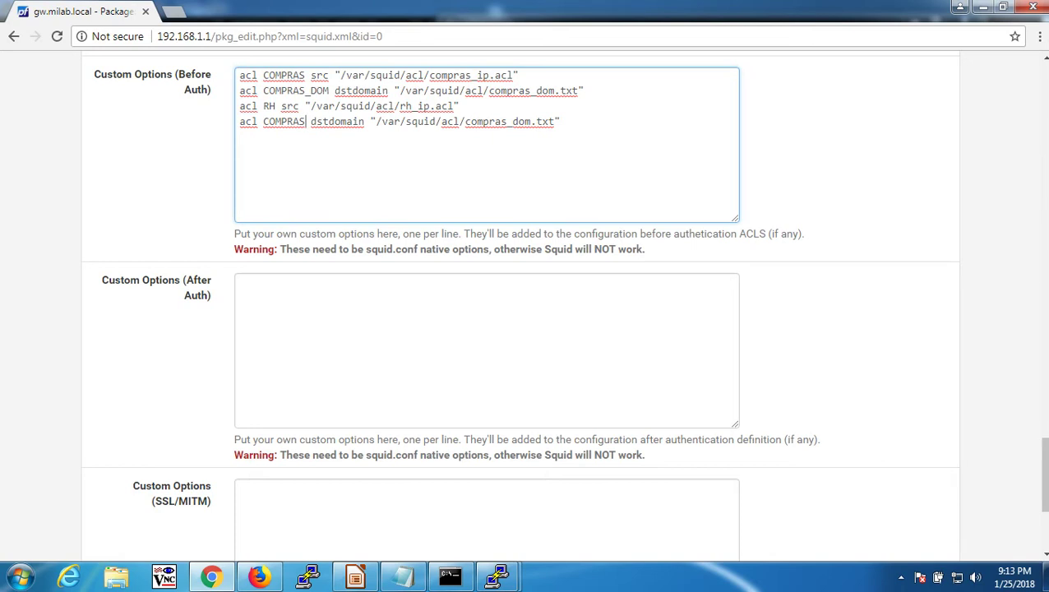
# Turn the fourth line into acl RH_DOM dstdomain using the rh_dom.dat file
pyautogui.press('BackSpace')
pyautogui.press('BackSpace')
pyautogui.press('BackSpace')
pyautogui.press('BackSpace')
pyautogui.press('BackSpace')
pyautogui.press('BackSpace')
pyautogui.press('BackSpace')
pyautogui.write('RH_DOM')
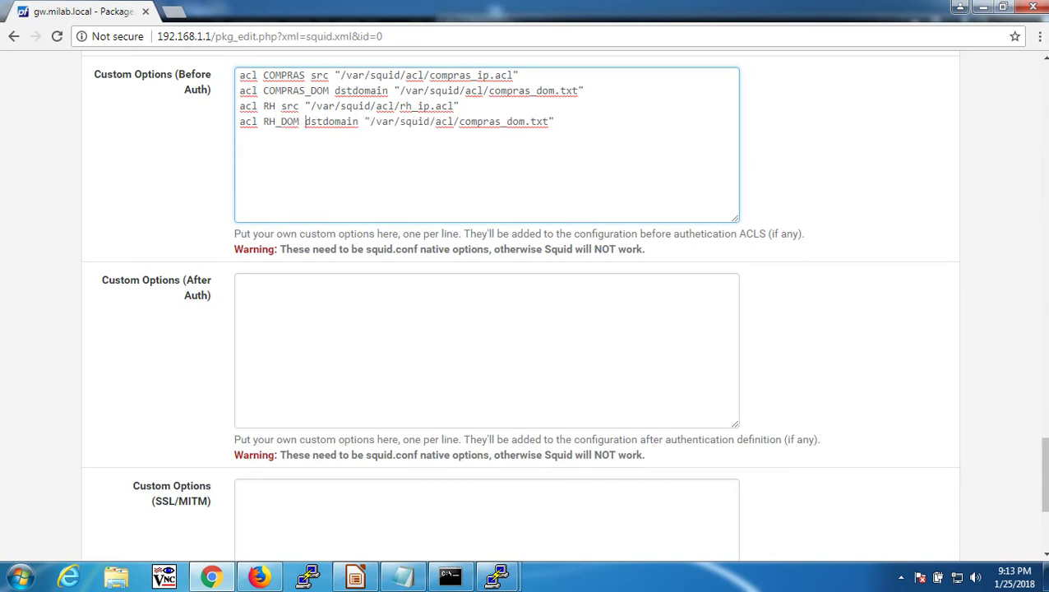
pyautogui.press('BackSpace')
pyautogui.press('BackSpace')
pyautogui.press('BackSpace')
pyautogui.press('BackSpace')
pyautogui.press('BackSpace')
pyautogui.press('BackSpace')
pyautogui.press('BackSpace')
pyautogui.write('crh')
pyautogui.press('BackSpace')
pyautogui.press('BackSpace')
pyautogui.press('BackSpace')
pyautogui.write('hr')
pyautogui.press('BackSpace')
pyautogui.press('BackSpace')
pyautogui.write('rh')
pyautogui.click(496, 122)
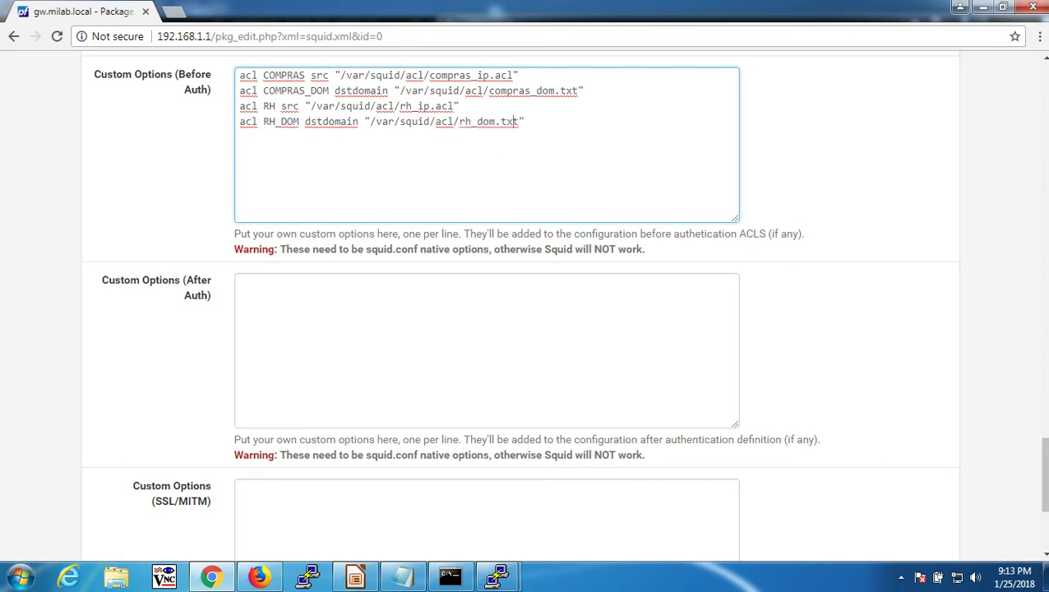
pyautogui.press('BackSpace')
pyautogui.press('BackSpace')
pyautogui.press('BackSpace')
pyautogui.write('s.d')
# Compare the COMPRAS_DOM and RH_DOM lines against the shell's acl file listing
pyautogui.moveTo(497, 576)
pyautogui.click(411, 441)
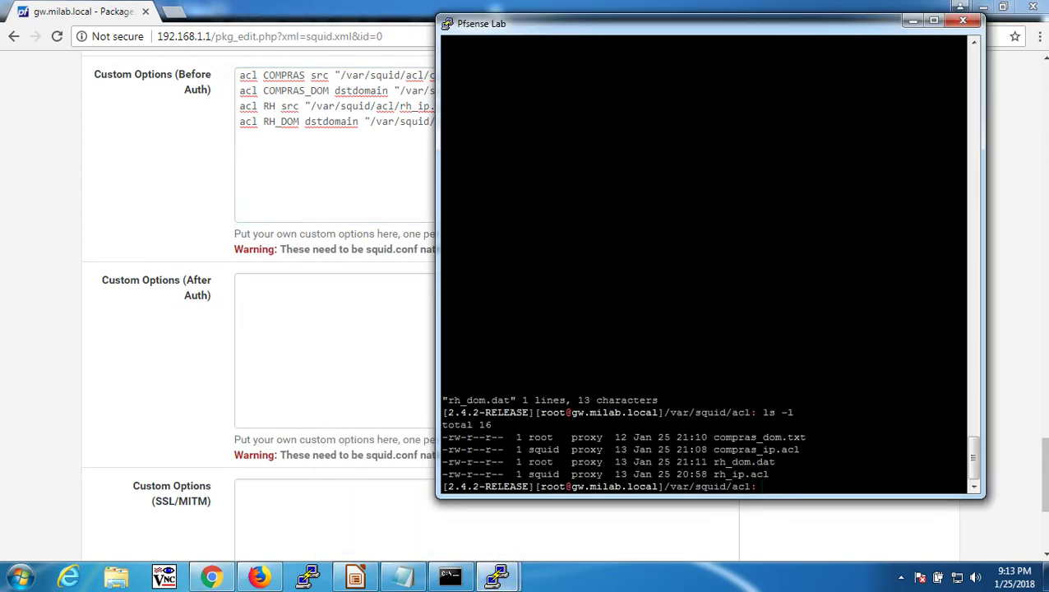
pyautogui.moveTo(658, 23); pyautogui.dragTo(514, 187)
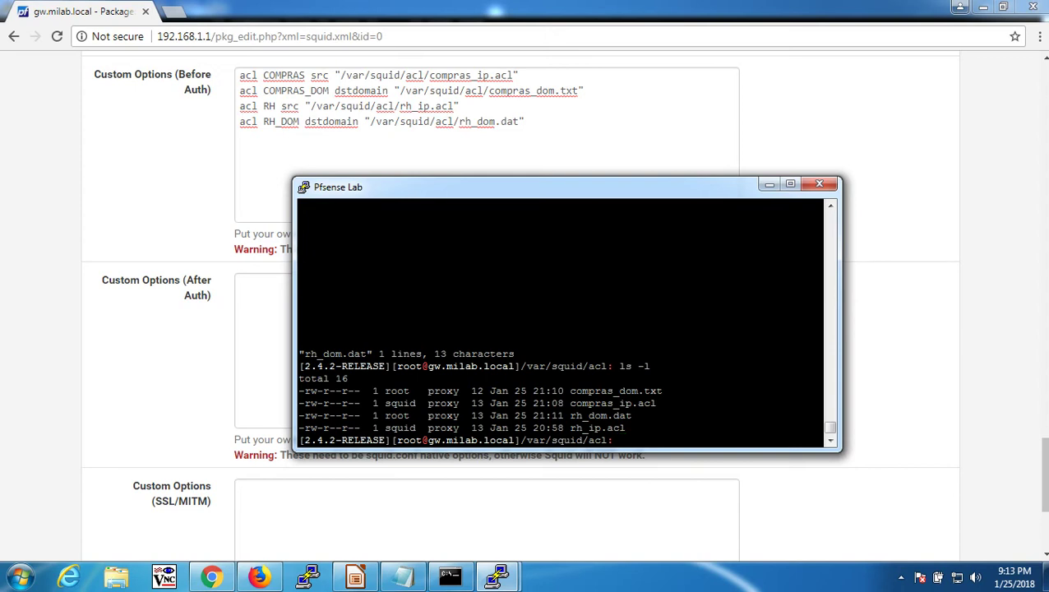
pyautogui.click(471, 122)
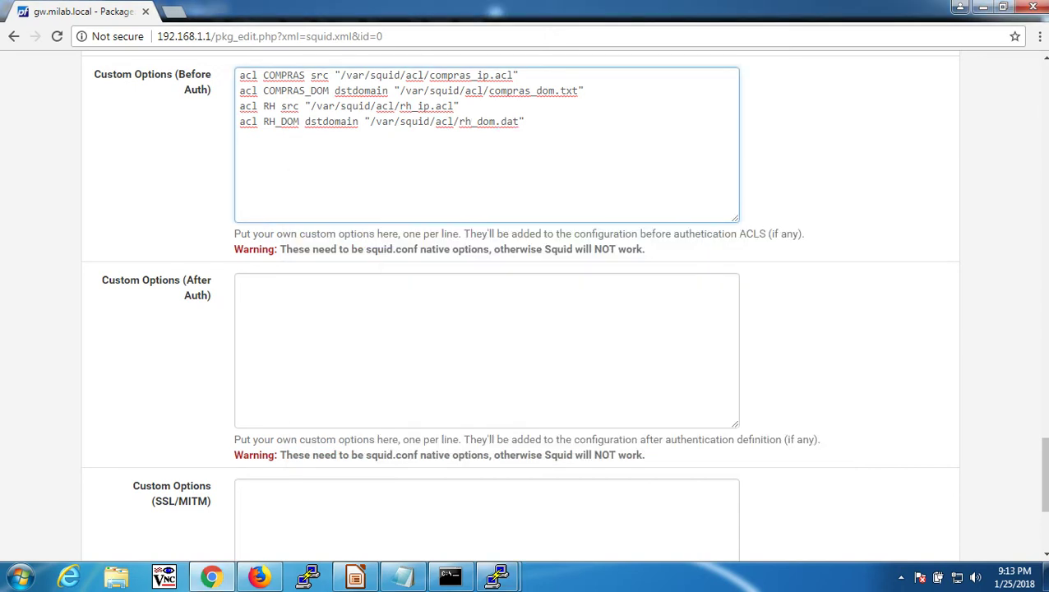
pyautogui.moveTo(263, 90); pyautogui.dragTo(329, 91)
pyautogui.moveTo(263, 122); pyautogui.dragTo(282, 121)
pyautogui.click(498, 576)
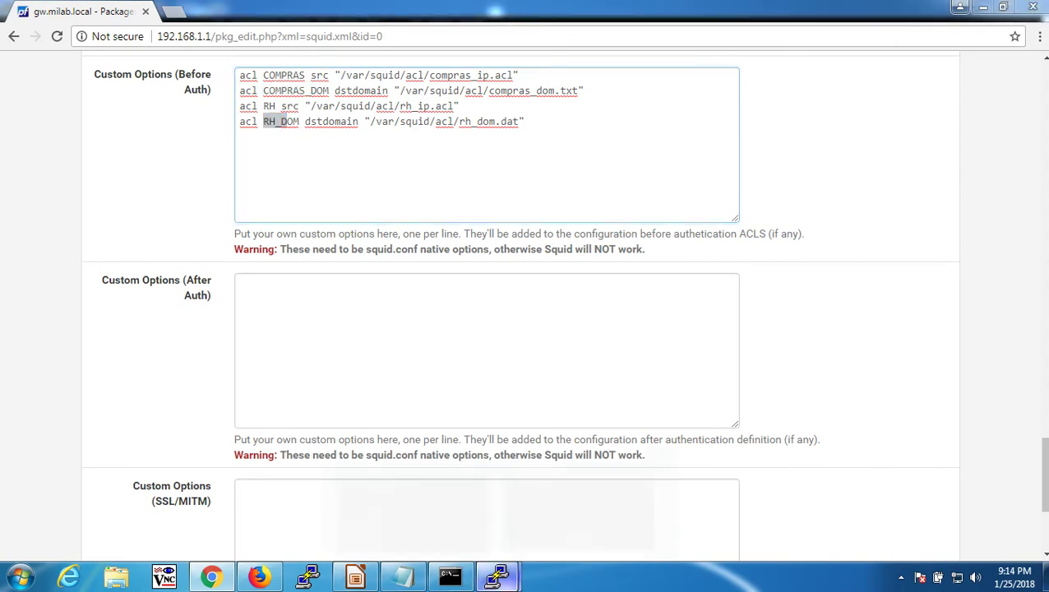
# Minimize the terminal and save the Squid proxy server settings
pyautogui.click(411, 493)
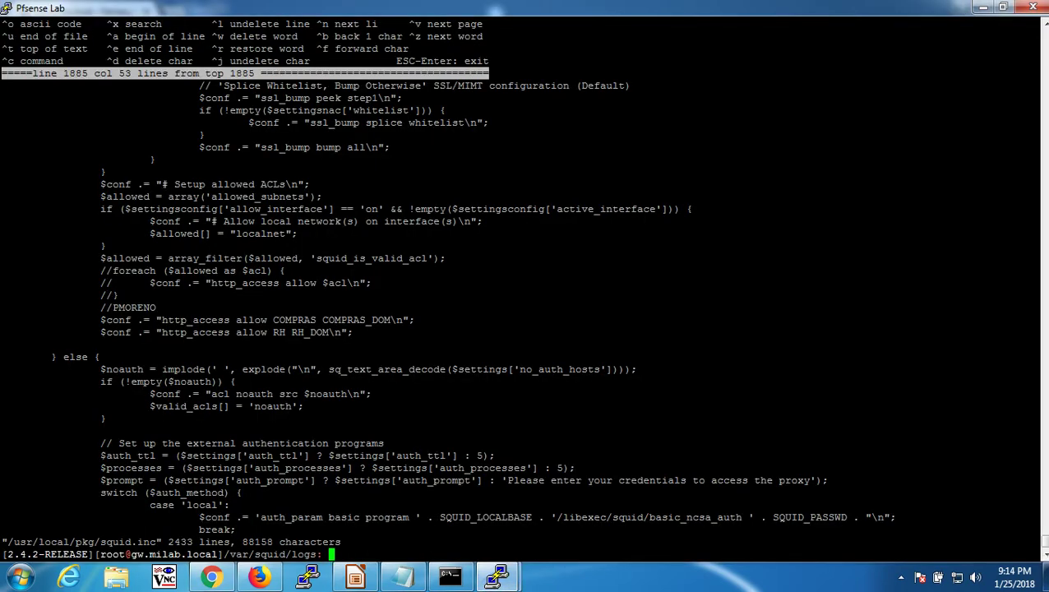
pyautogui.press('super+Down')
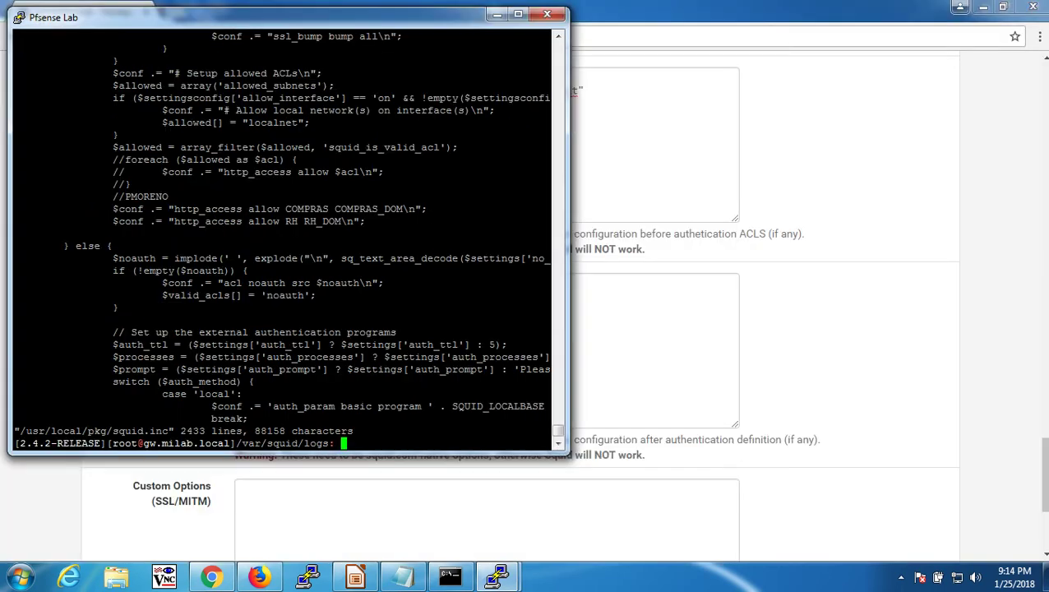
pyautogui.press('super+Down')
pyautogui.scroll(-3, 493, 329)
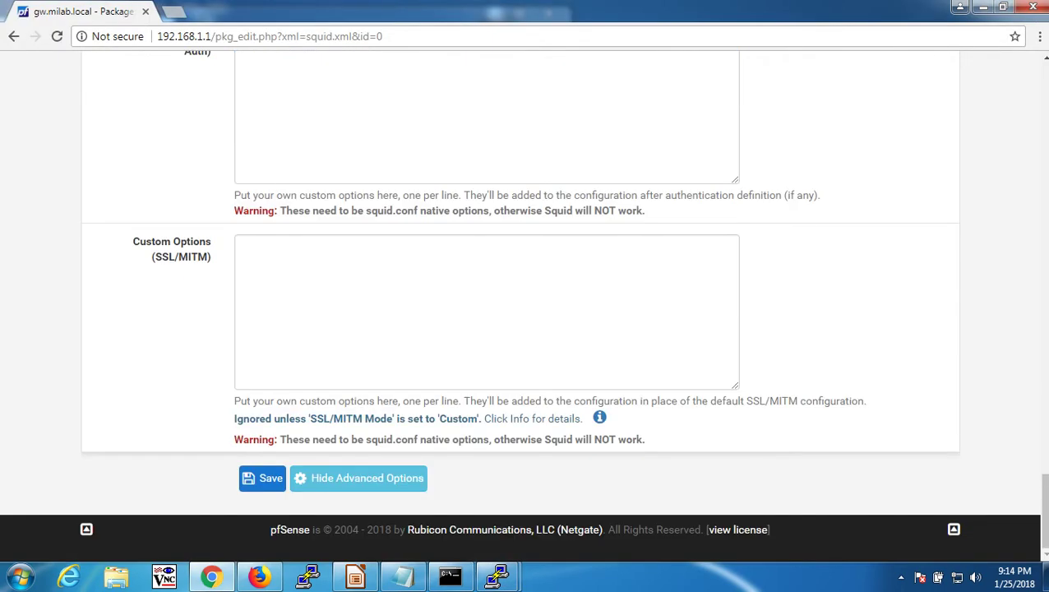
pyautogui.click(263, 478)
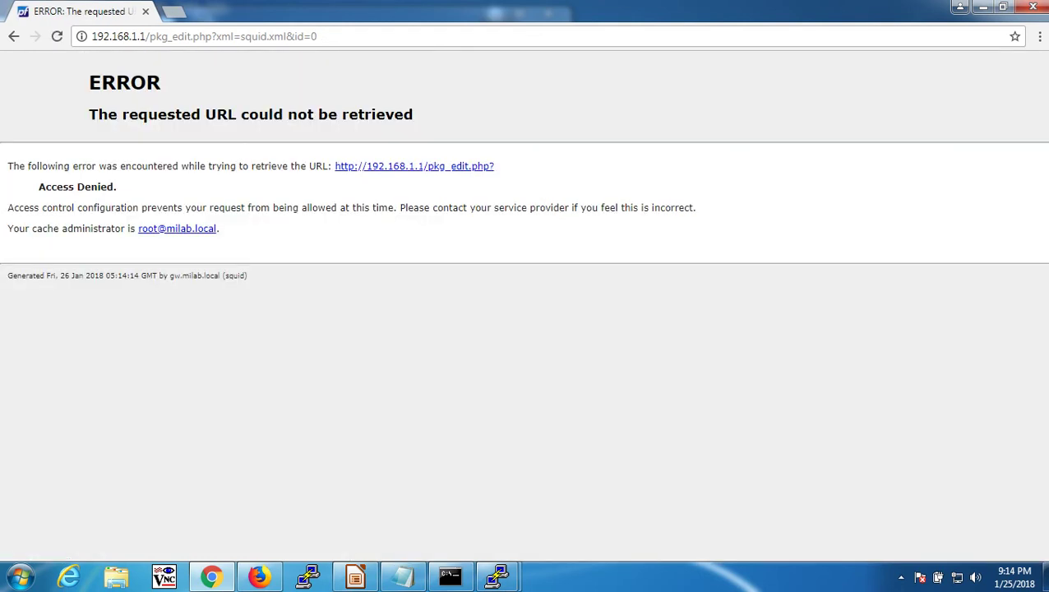
# Turn off Automatically detect settings in Internet Options LAN settings, then reload the pfSense page
pyautogui.press('super')
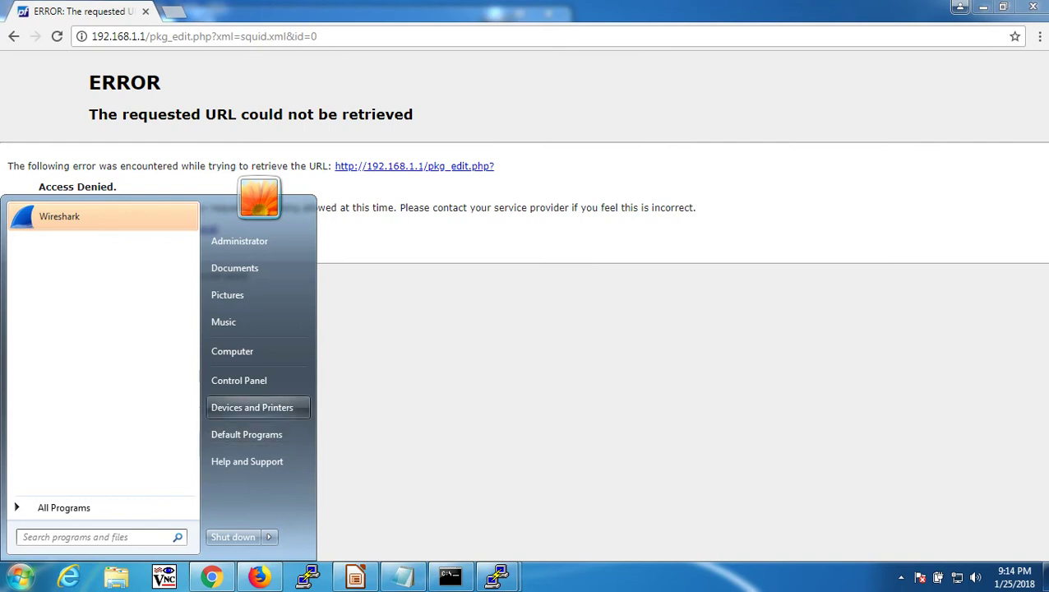
pyautogui.click(239, 379)
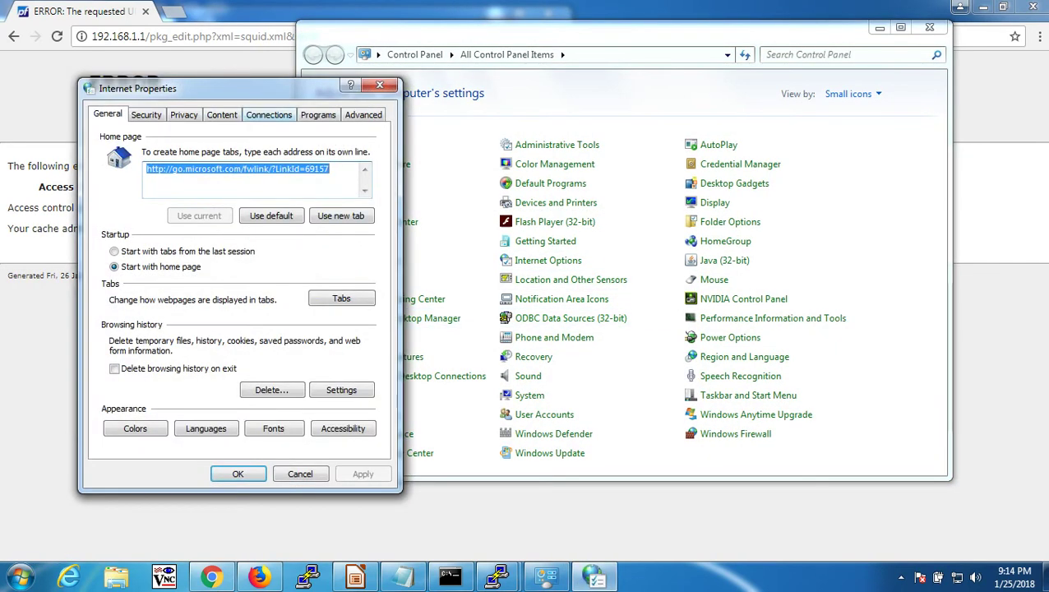
pyautogui.click(269, 115)
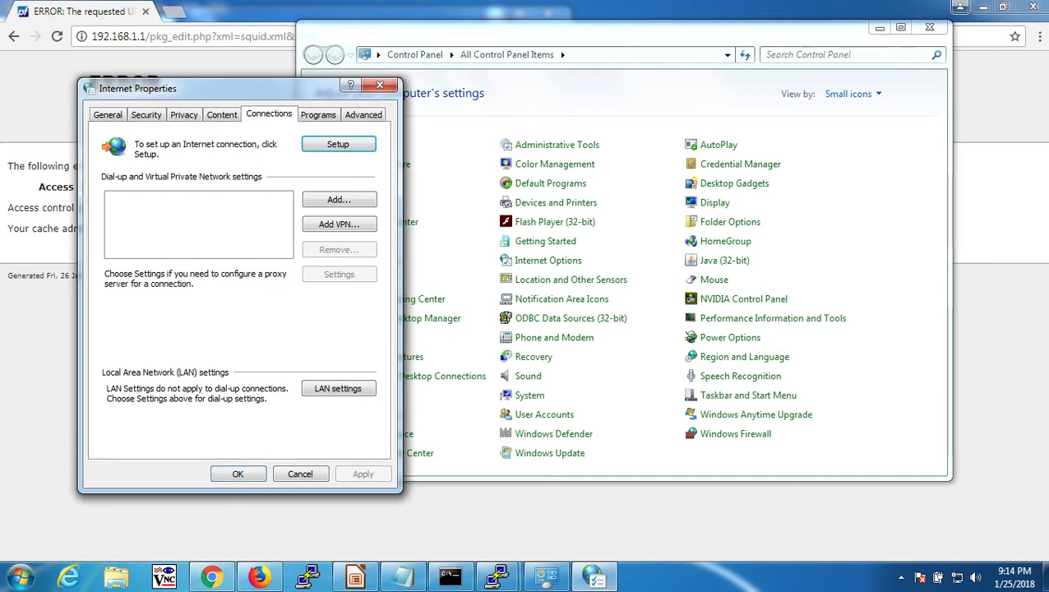
pyautogui.click(338, 388)
pyautogui.click(111, 177)
pyautogui.click(277, 336)
pyautogui.press('Return')
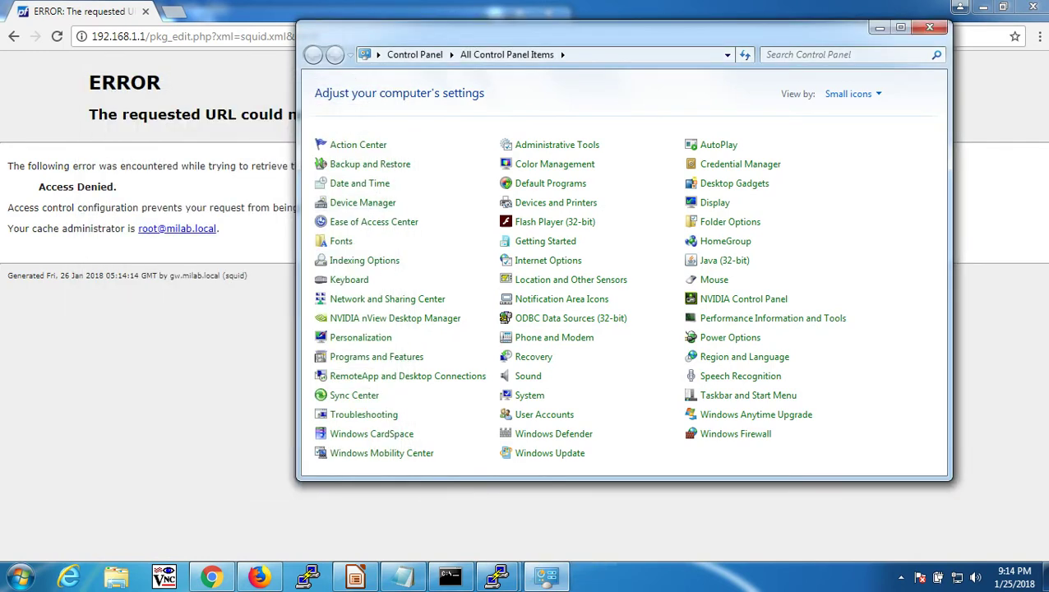
pyautogui.click(879, 28)
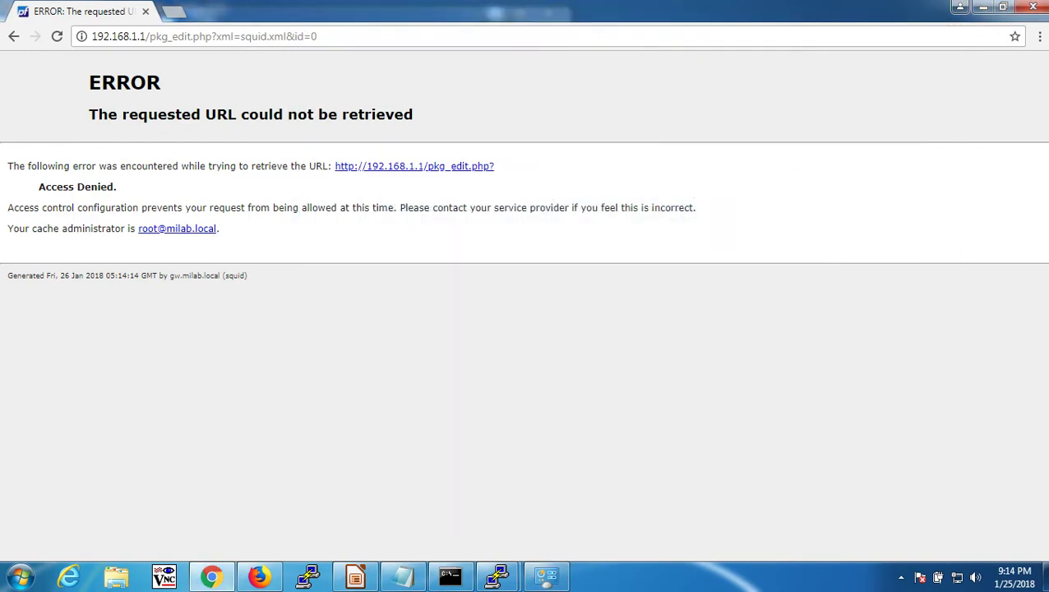
pyautogui.press('F5')
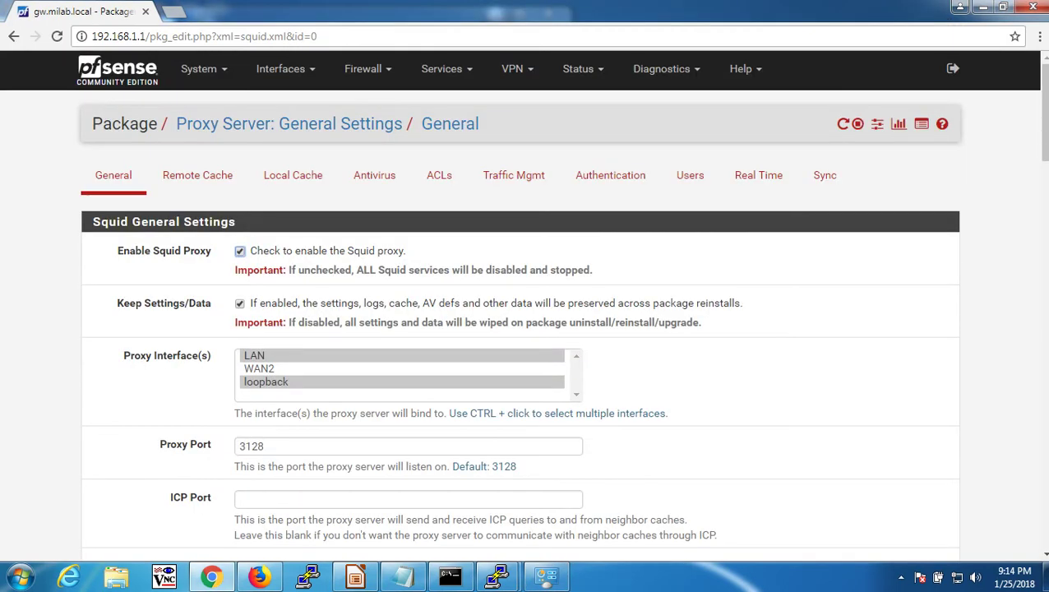
# In a maximized PuTTY session, start typing ee /usr/local/etc/squid/squid.conf
pyautogui.moveTo(498, 575)
pyautogui.click(412, 477)
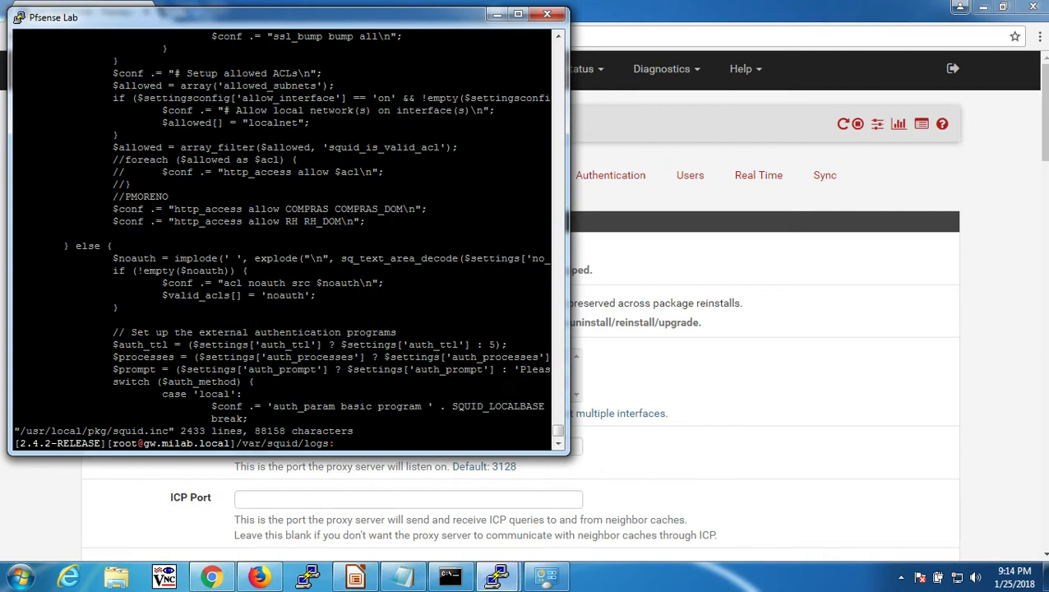
pyautogui.press('super+Up')
pyautogui.write('e')
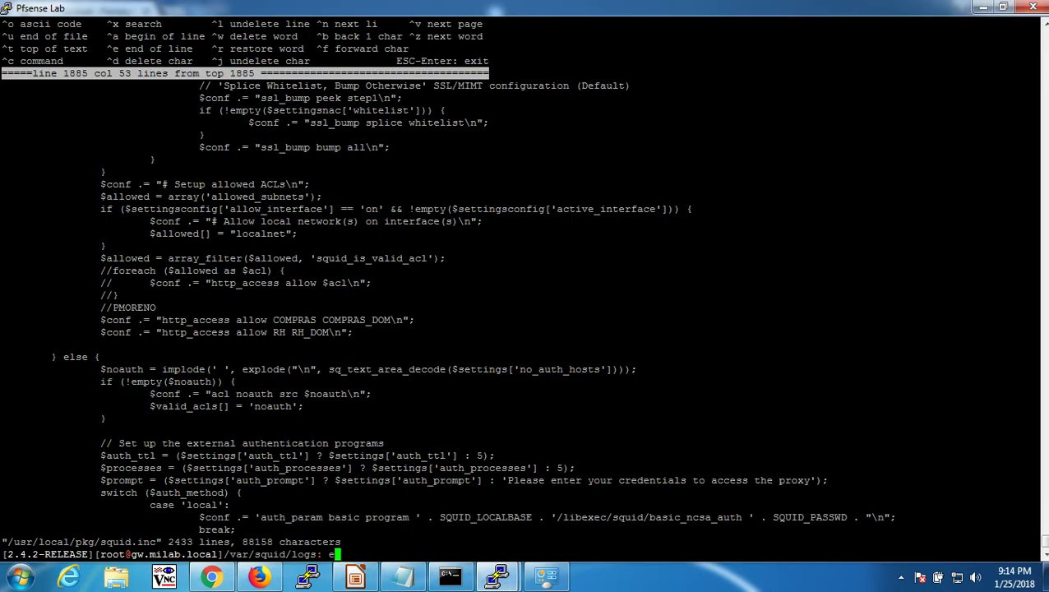
pyautogui.write('e /usr/local/etc/')
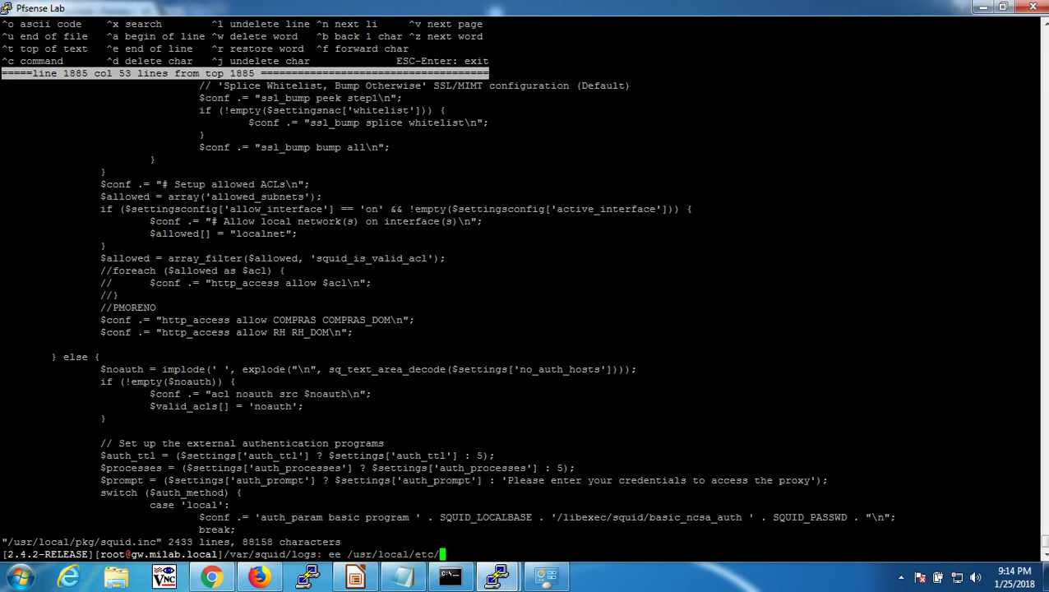
pyautogui.write('squid/squid.con')
# Open squid.conf in ee and move to the http_access allow COMPRAS line
pyautogui.press('Tab')
pyautogui.press('Return')
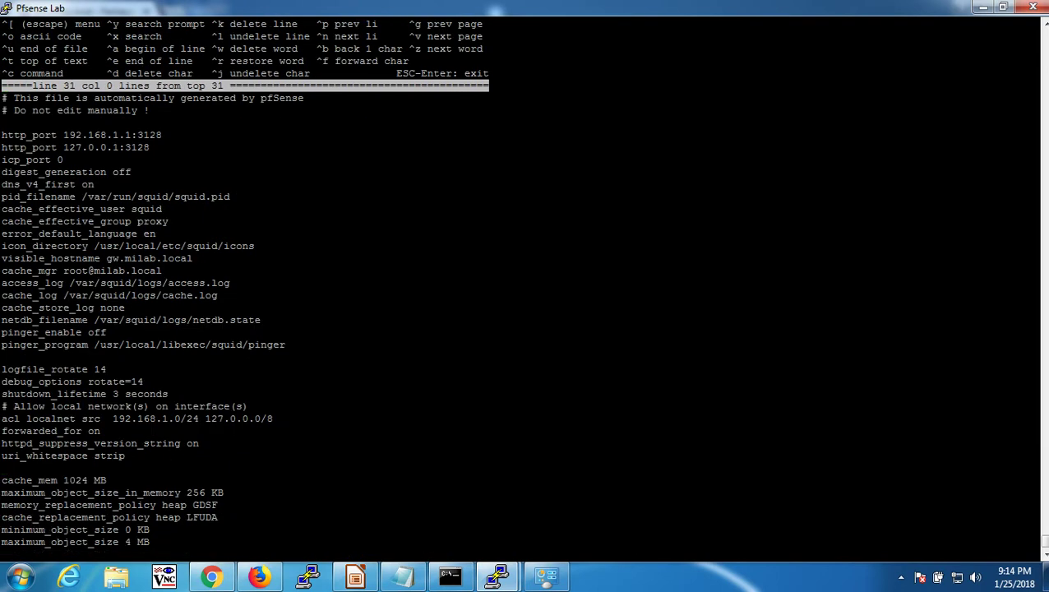
pyautogui.press('pagedown')
pyautogui.press('pagedown')
pyautogui.press('Up')
pyautogui.press('Up')
pyautogui.press('Up')
pyautogui.press('Up')
pyautogui.press('Up')
pyautogui.press('Up')
pyautogui.press('Up')
pyautogui.press('Up')
pyautogui.press('Up')
pyautogui.press('Up')
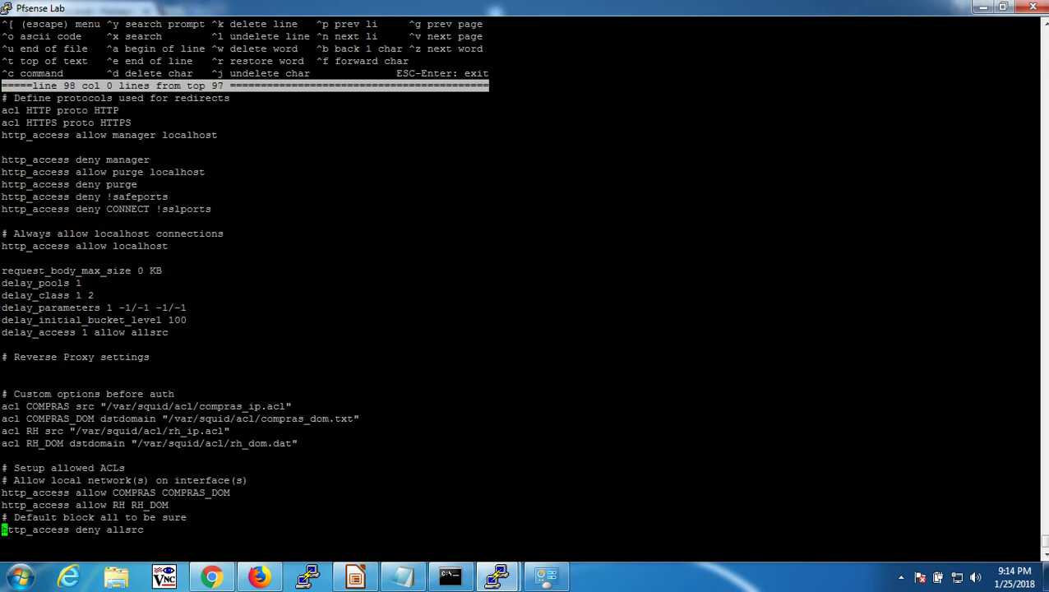
pyautogui.press('Up')
pyautogui.press('Down')
pyautogui.press('Down')
pyautogui.press('Down')
pyautogui.press('Down')
pyautogui.press('Down')
pyautogui.press('Down')
pyautogui.press('Down')
pyautogui.press('Right')
pyautogui.press('Right')
pyautogui.press('Right')
pyautogui.press('Right')
pyautogui.press('Right')
pyautogui.press('Right')
pyautogui.press('Right')
pyautogui.press('Right')
pyautogui.press('Right')
pyautogui.press('Right')
pyautogui.press('Right')
pyautogui.press('Right')
pyautogui.press('Right')
pyautogui.press('Right')
pyautogui.press('Right')
pyautogui.press('Right')
pyautogui.press('Right')
pyautogui.press('Right')
pyautogui.press('Right')
pyautogui.press('Right')
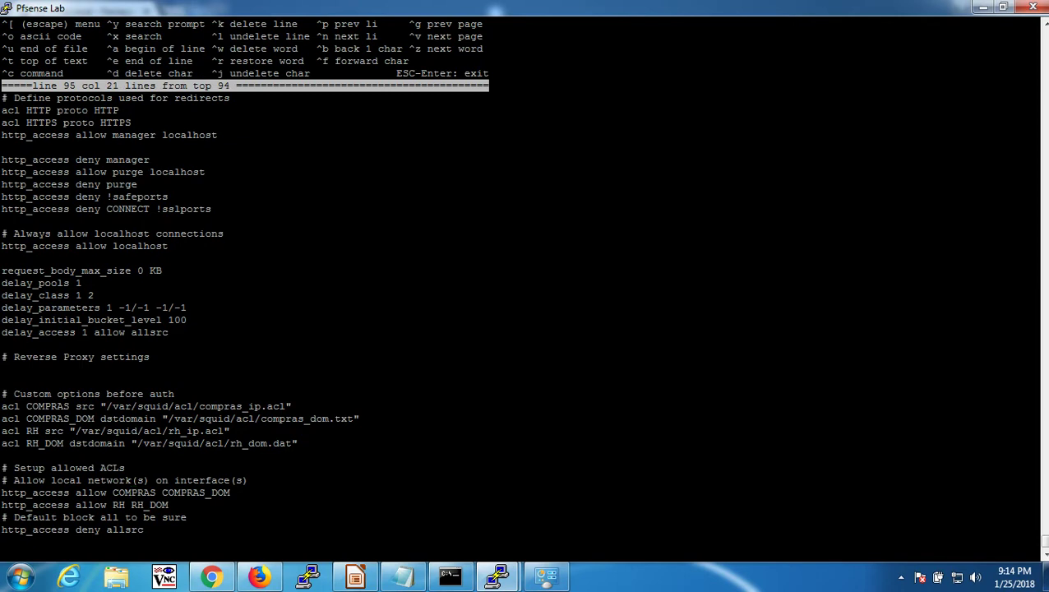
# Bring up and reposition the Notepad notes holding the COMPRAS and RH acl lines
pyautogui.click(403, 576)
pyautogui.moveTo(206, 400); pyautogui.dragTo(327, 255)
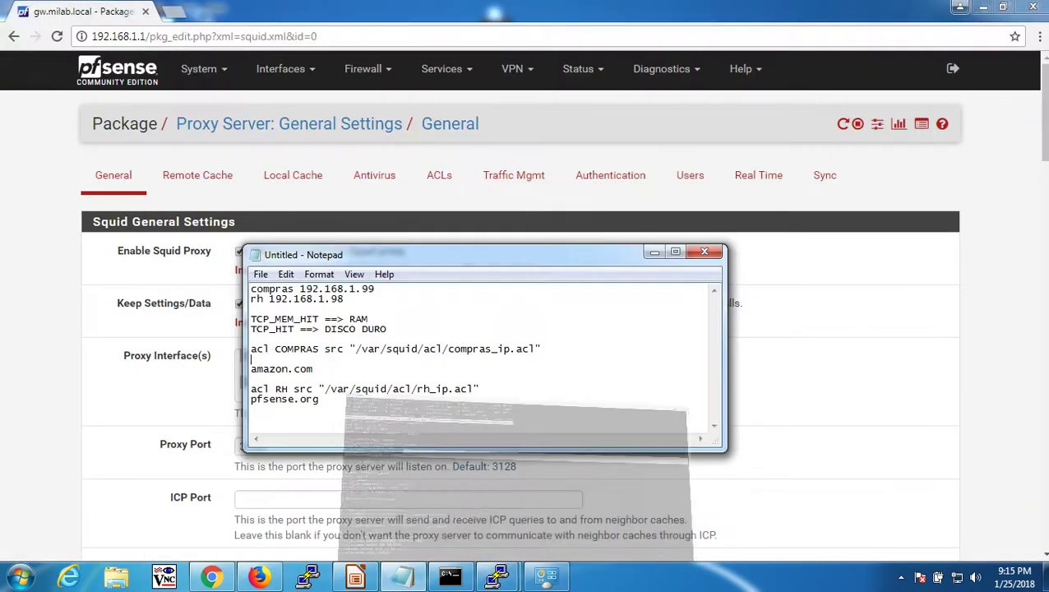
pyautogui.click(258, 576)
pyautogui.click(283, 56)
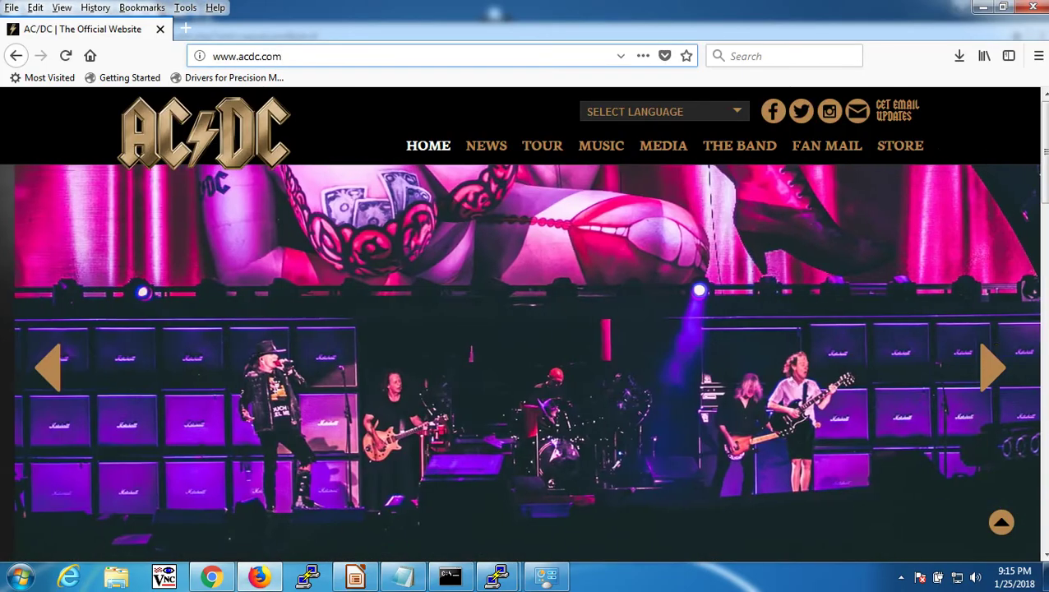
pyautogui.press('Return')
pyautogui.hotkey('ctrl', 'l')
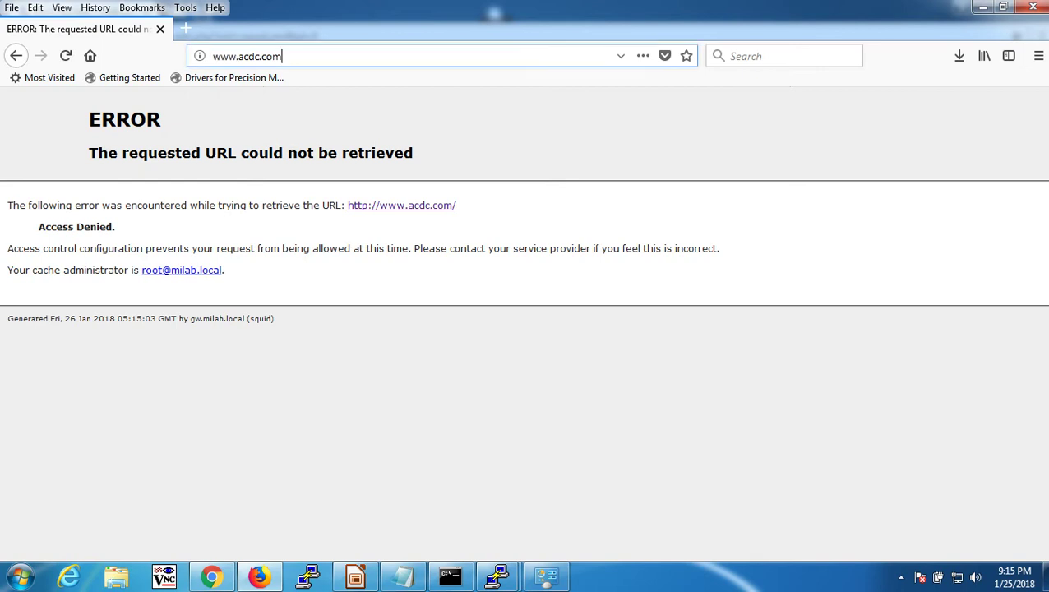
pyautogui.write('linux')
pyautogui.press('Return')
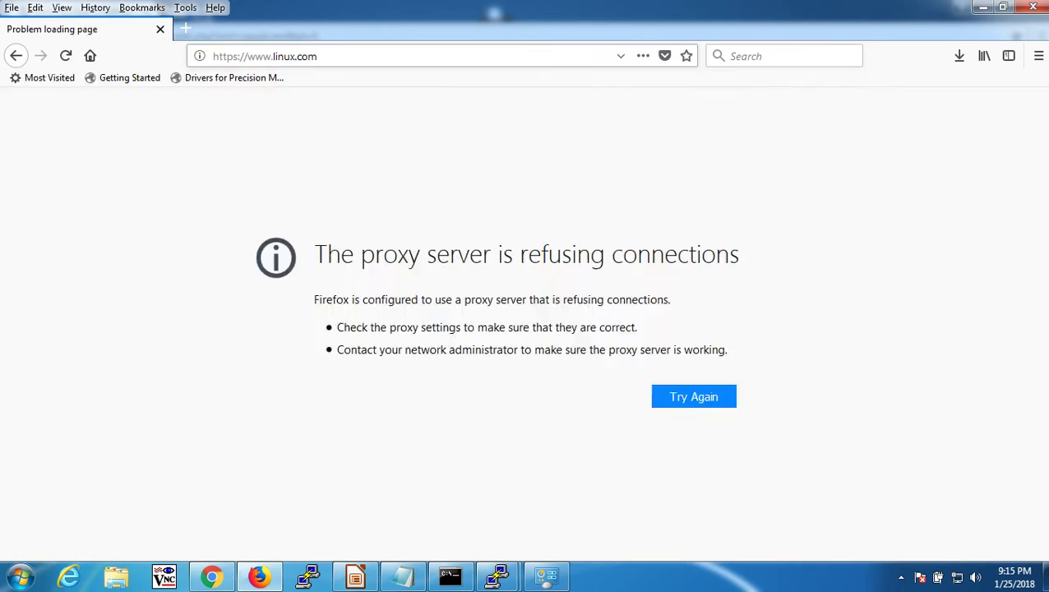
pyautogui.write('amazon')
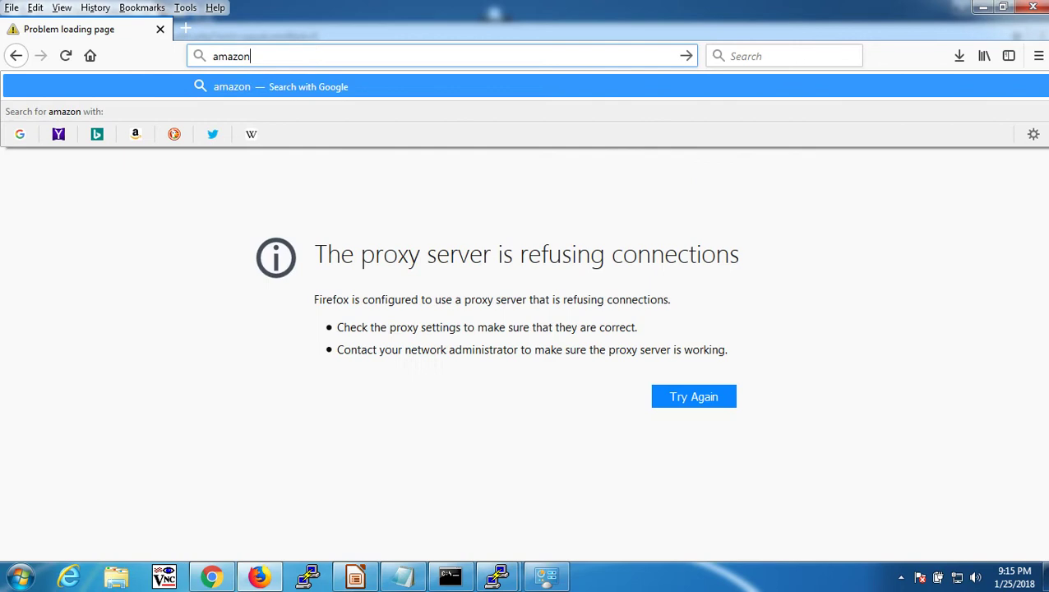
pyautogui.hotkey('ctrl', 'Return')
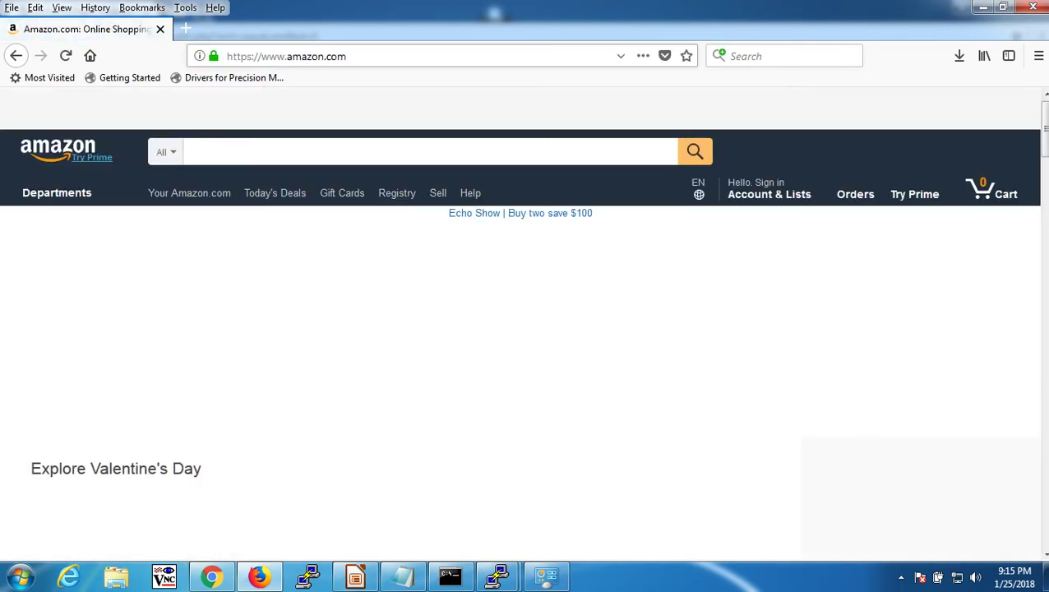
# Return to the squid.conf ee session and exit the editor to the shell prompt
pyautogui.moveTo(497, 575)
pyautogui.click(582, 500)
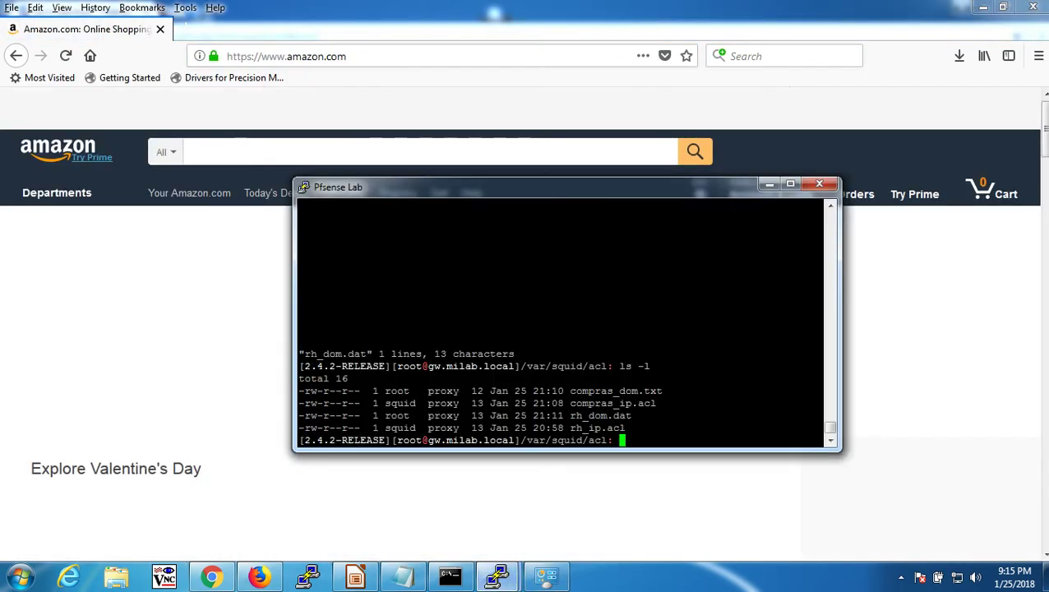
pyautogui.click(450, 576)
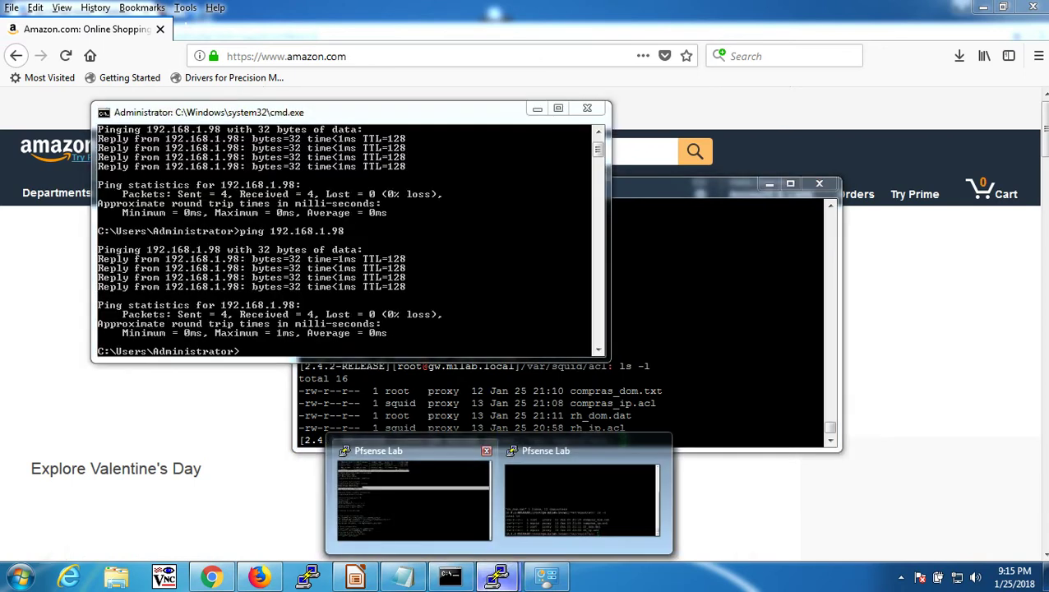
pyautogui.click(414, 502)
pyautogui.press('Escape')
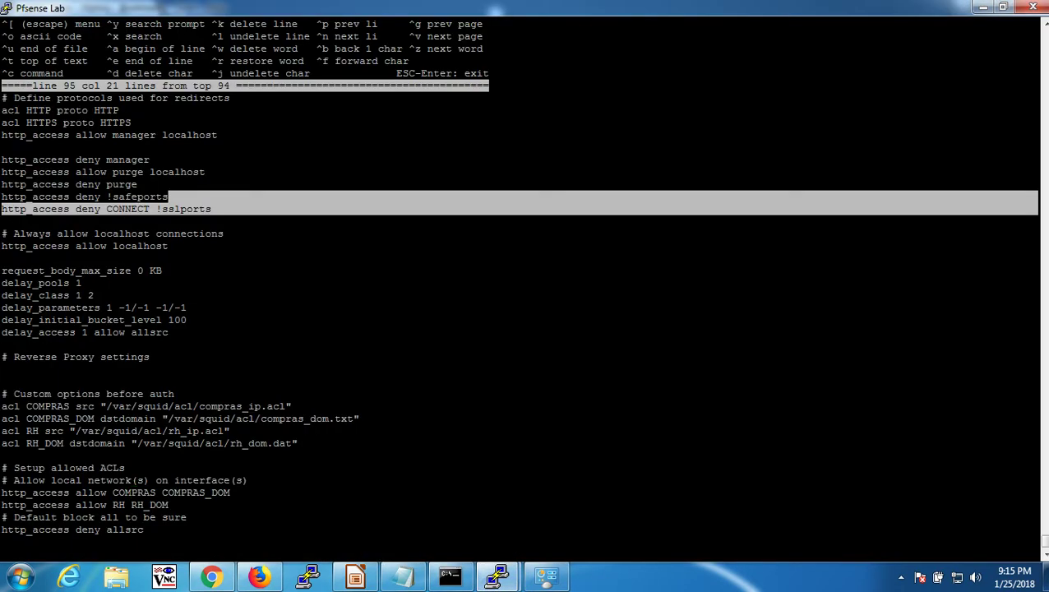
pyautogui.press('Return')
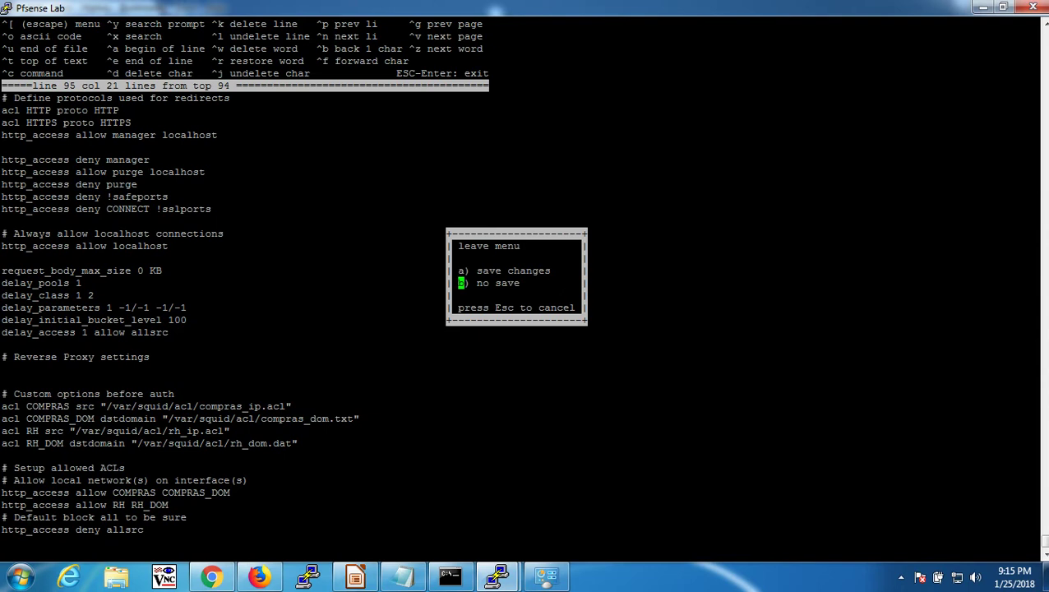
pyautogui.press('Return')
# Show the last 50 lines of /var/squid/logs/access.log and select the denied images-na.ssl-images-amazon.com host
pyautogui.write('tail ')
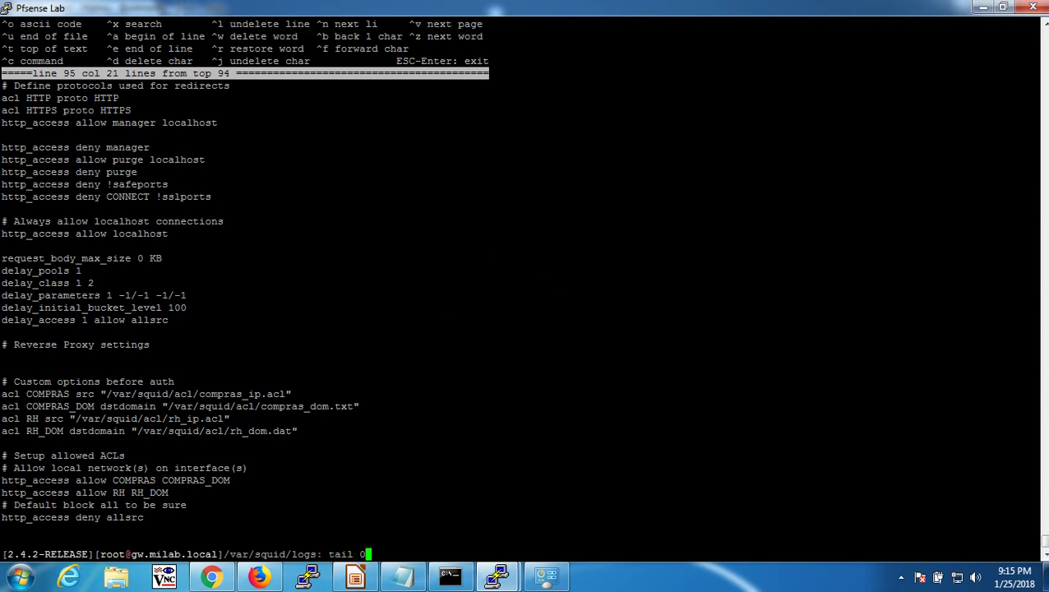
pyautogui.write('-n 50 /var/s')
pyautogui.press('Tab')
pyautogui.write('quid/logs/ac')
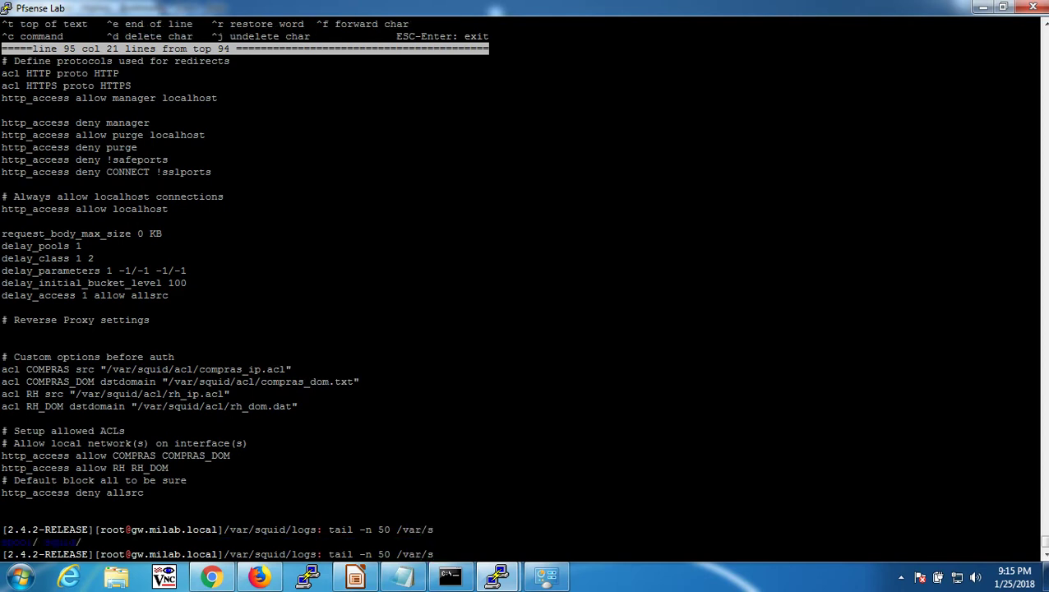
pyautogui.press('Tab')
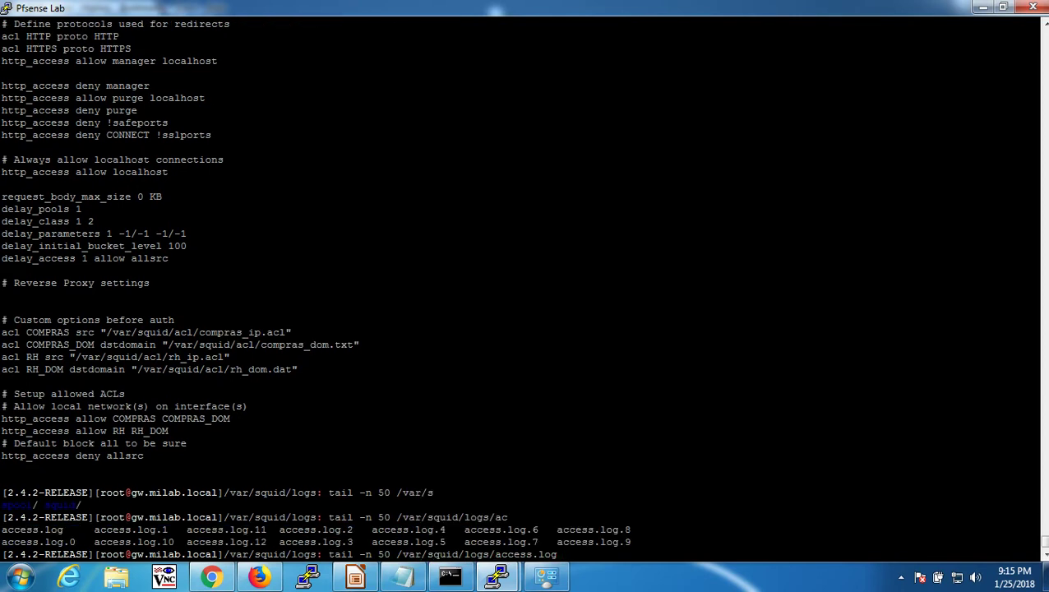
pyautogui.press('Return')
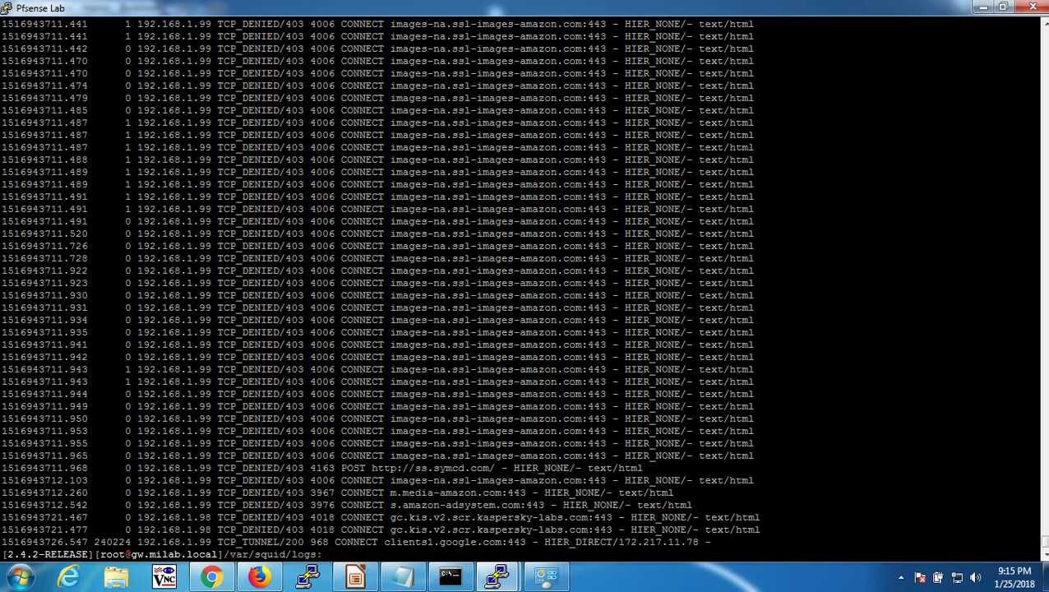
pyautogui.moveTo(446, 344); pyautogui.dragTo(496, 345)
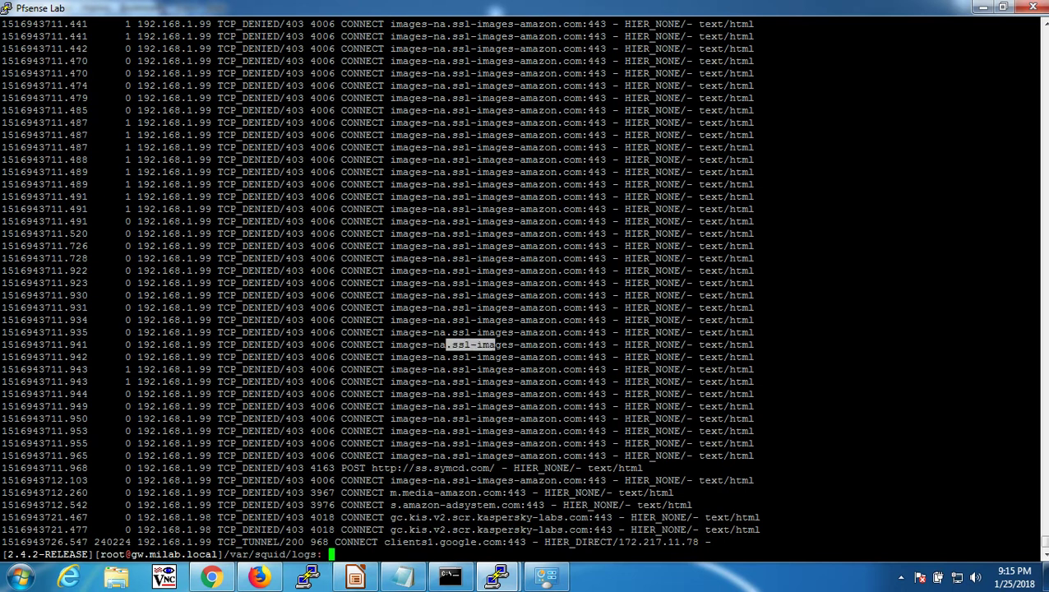
pyautogui.moveTo(496, 345); pyautogui.dragTo(520, 344)
# Look over the Squid general settings in Chrome and the Amazon page in Firefox
pyautogui.click(211, 578)
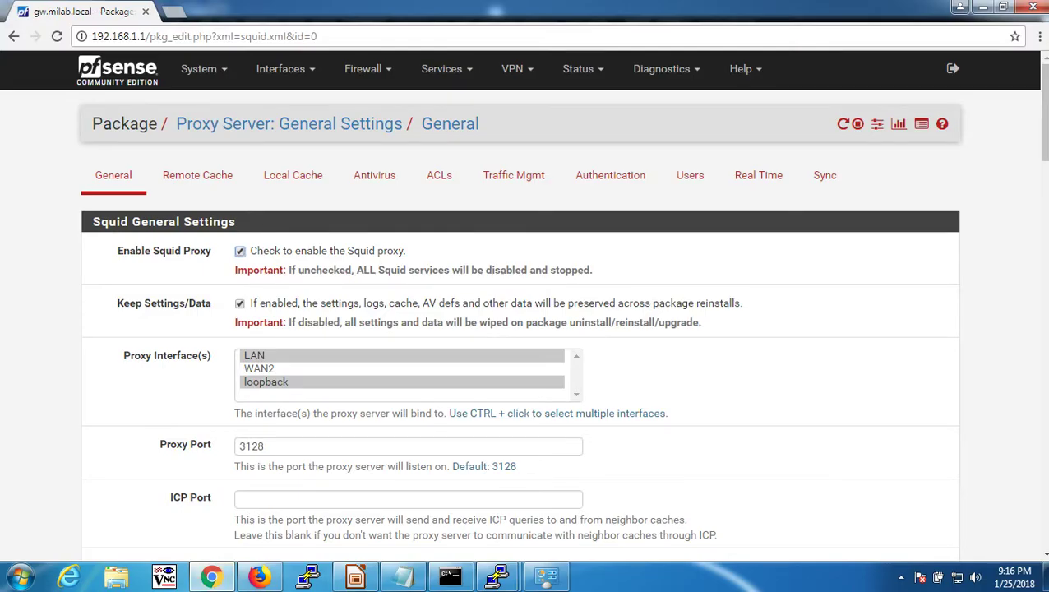
pyautogui.click(259, 578)
pyautogui.scroll(-4, 525, 320)
pyautogui.scroll(-8, 524, 321)
pyautogui.scroll(10, 525, 321)
pyautogui.scroll(4, 525, 321)
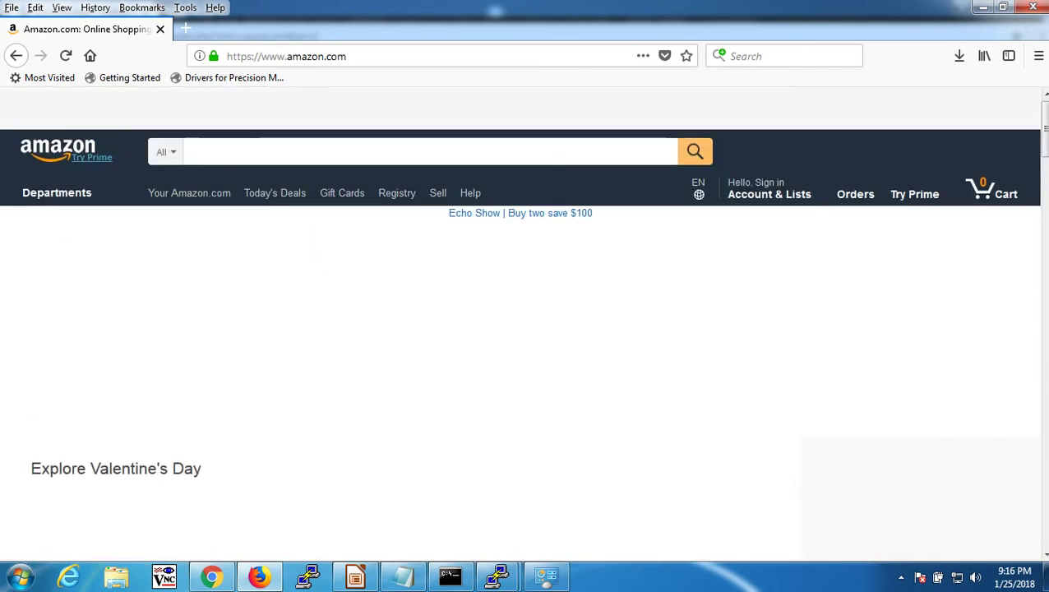
# Copy .ssl-images-amazon.com from the denied log entry and begin an ee /var/squid/ command
pyautogui.moveTo(497, 575)
pyautogui.click(473, 465)
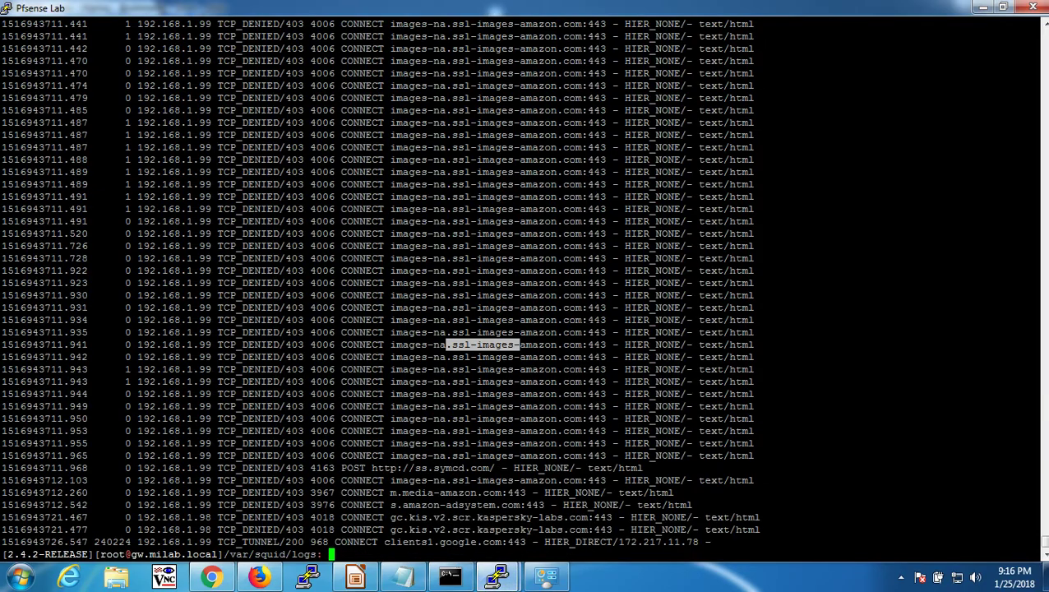
pyautogui.click(482, 345)
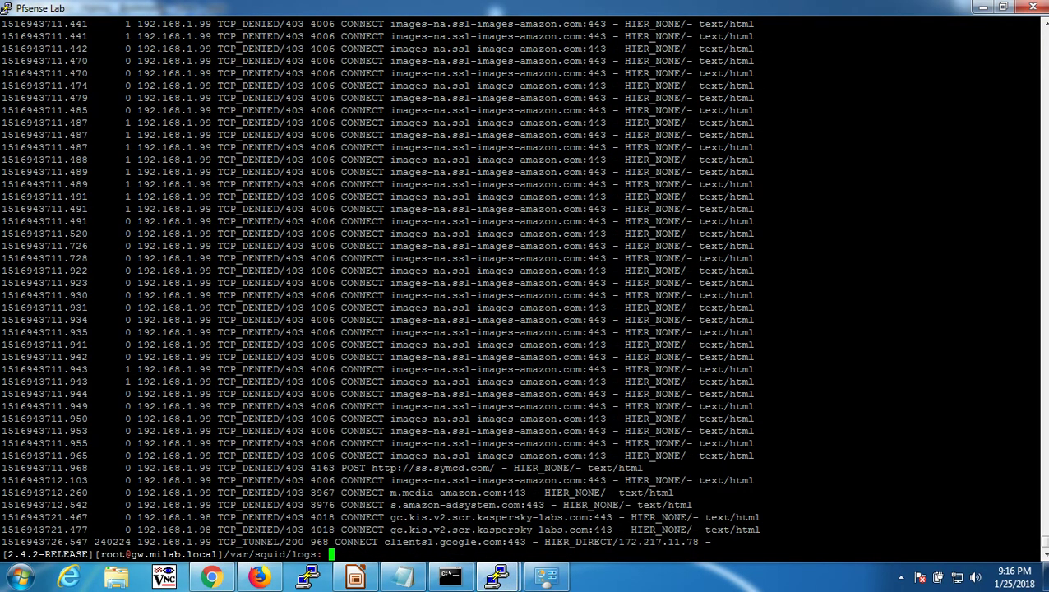
pyautogui.moveTo(446, 345); pyautogui.dragTo(582, 345)
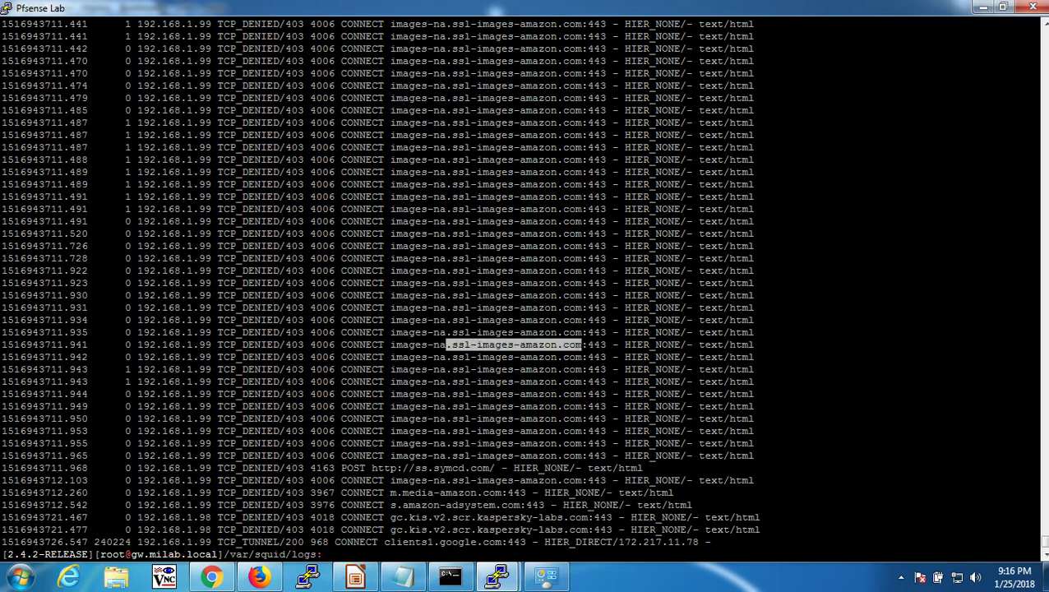
pyautogui.write('ee//var/squid/')
# Open compras_dom.txt in ee and add .ssl-images-amazon.com as its second line
pyautogui.write('comp')
pyautogui.press('Tab')
pyautogui.write('dom.txt')
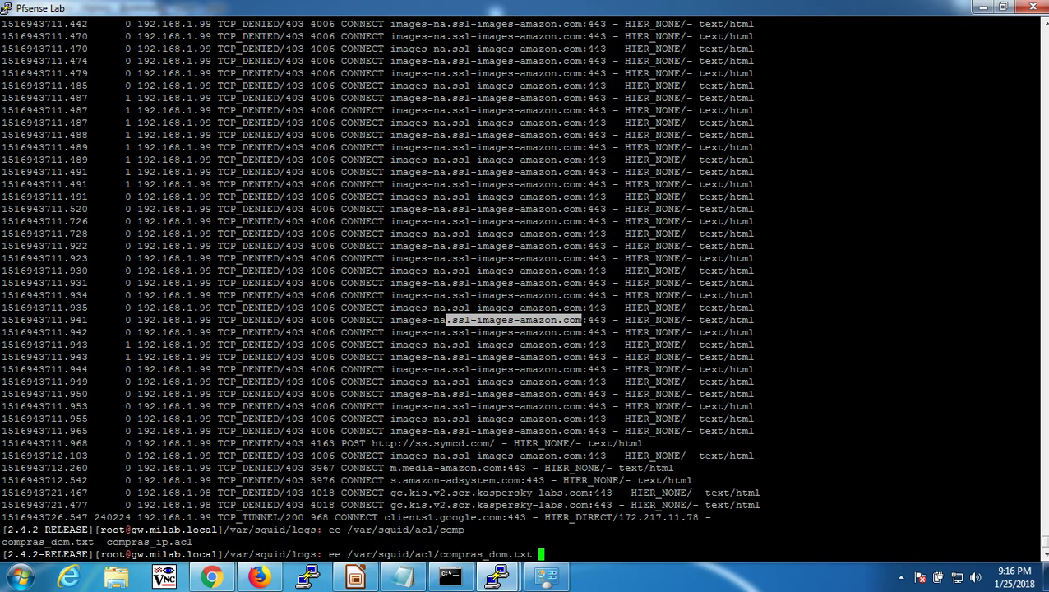
pyautogui.press('Return')
pyautogui.press('Right')
pyautogui.press('Right')
pyautogui.press('End')
pyautogui.press('Return')
pyautogui.write('..ssl-images-amazon.com')
pyautogui.press('Left')
pyautogui.press('Left')
pyautogui.press('Left')
pyautogui.press('Left')
pyautogui.press('Left')
pyautogui.press('Left')
pyautogui.press('Left')
pyautogui.press('Left')
pyautogui.press('Left')
pyautogui.press('Left')
pyautogui.press('Left')
pyautogui.press('Left')
pyautogui.press('Left')
pyautogui.press('Left')
pyautogui.press('Left')
pyautogui.press('Left')
pyautogui.press('Left')
pyautogui.press('Left')
pyautogui.press('Left')
pyautogui.press('Left')
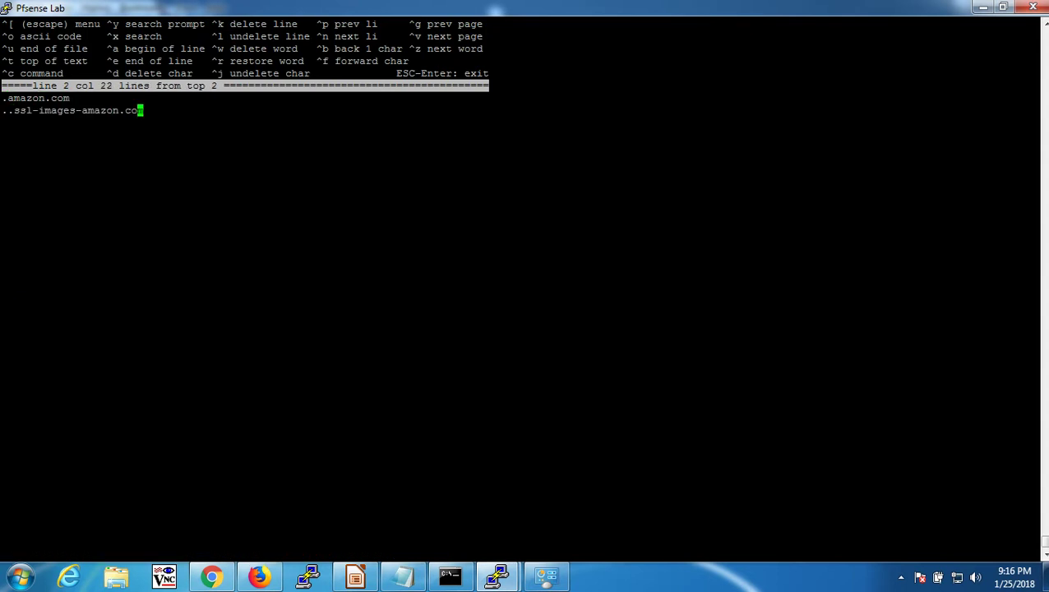
pyautogui.press('BackSpace')
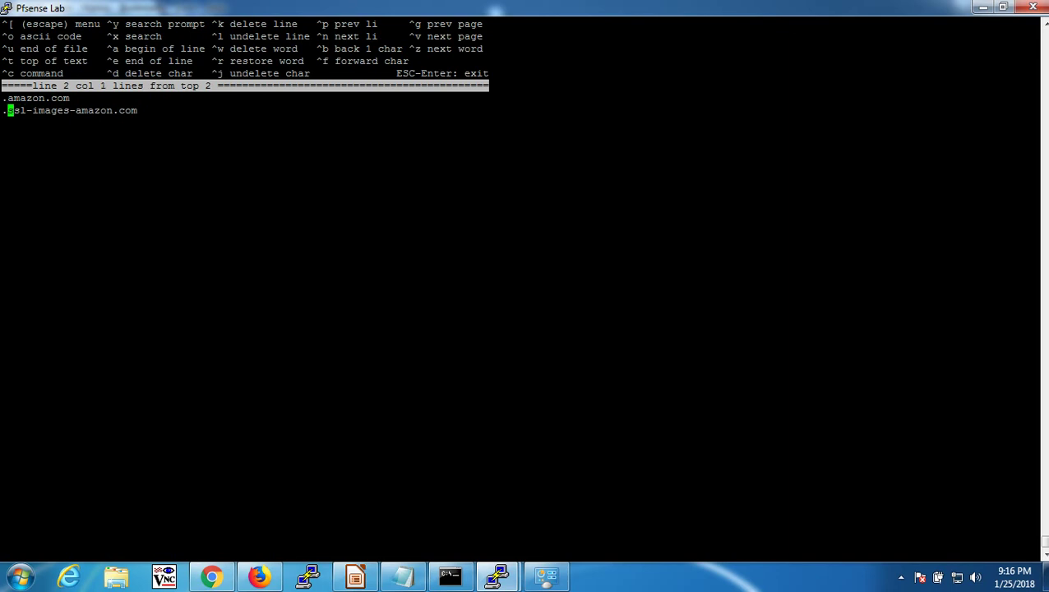
# In the second PuTTY session, show the last 50 access.log lines and select m.media-amazon.com
pyautogui.hotkey('alt', 'Tab')
pyautogui.moveTo(497, 576)
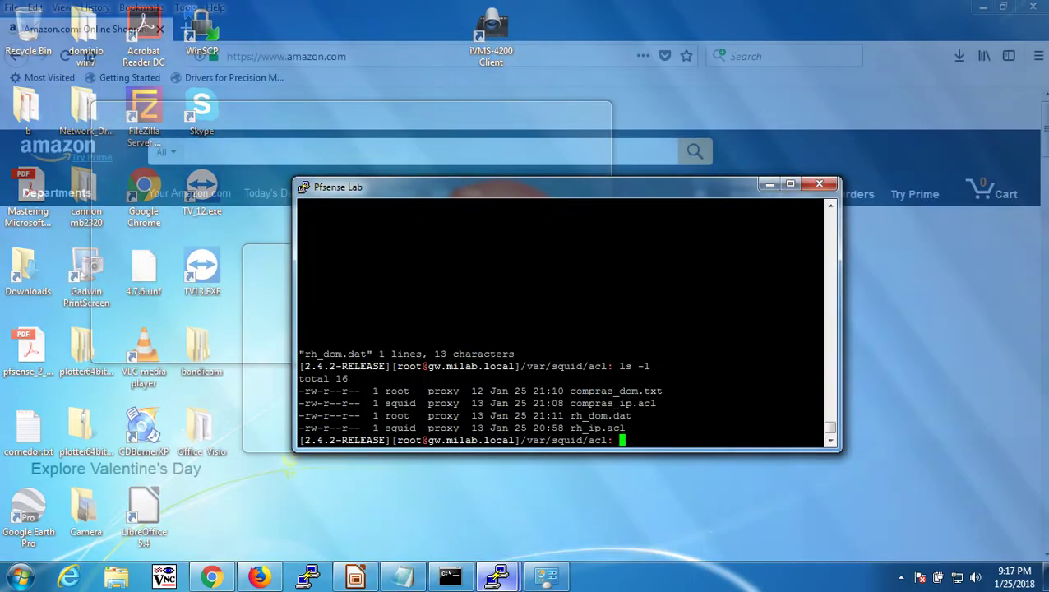
pyautogui.click(581, 505)
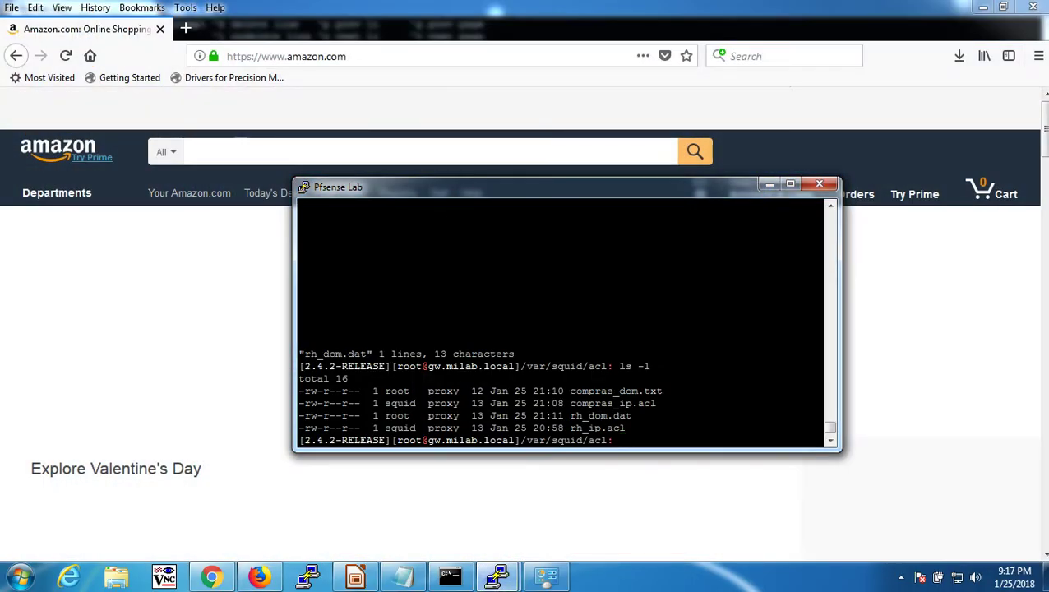
pyautogui.press('super+Up')
pyautogui.write('ta')
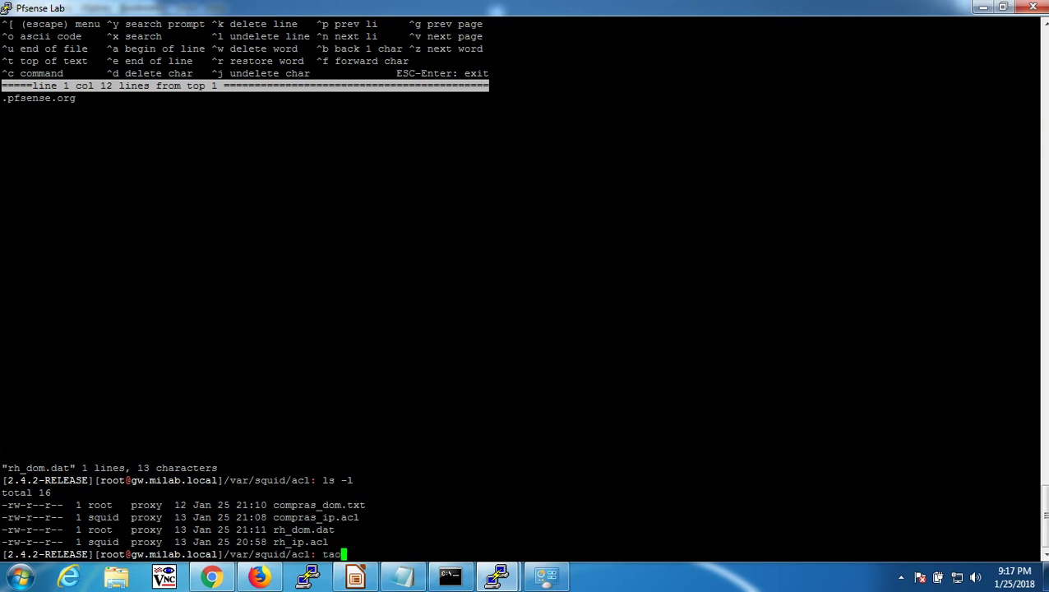
pyautogui.write('il -n 50 /var/squid/')
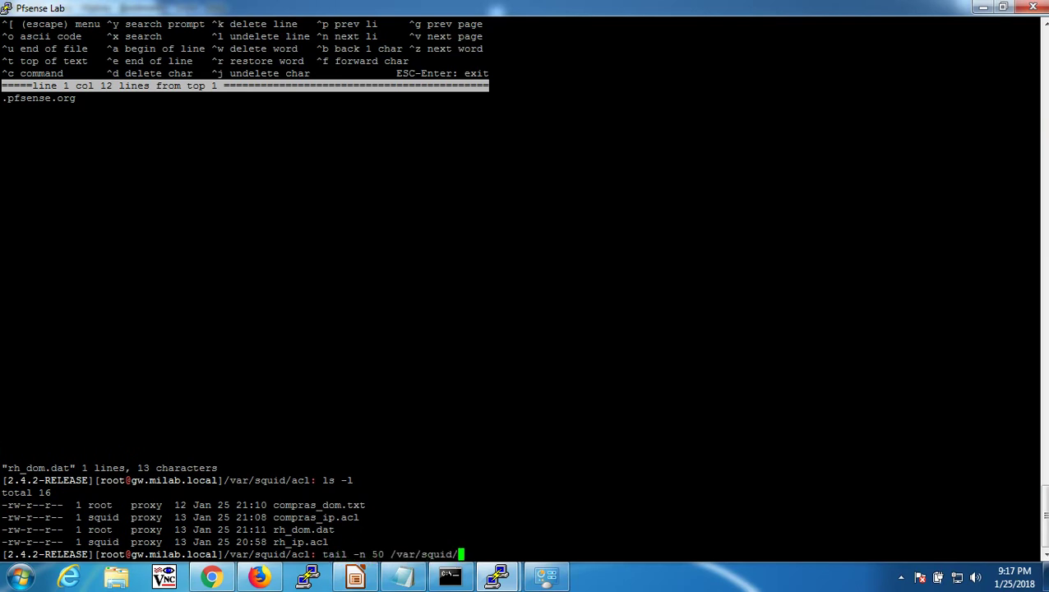
pyautogui.write('logs/ac')
pyautogui.press('Tab')
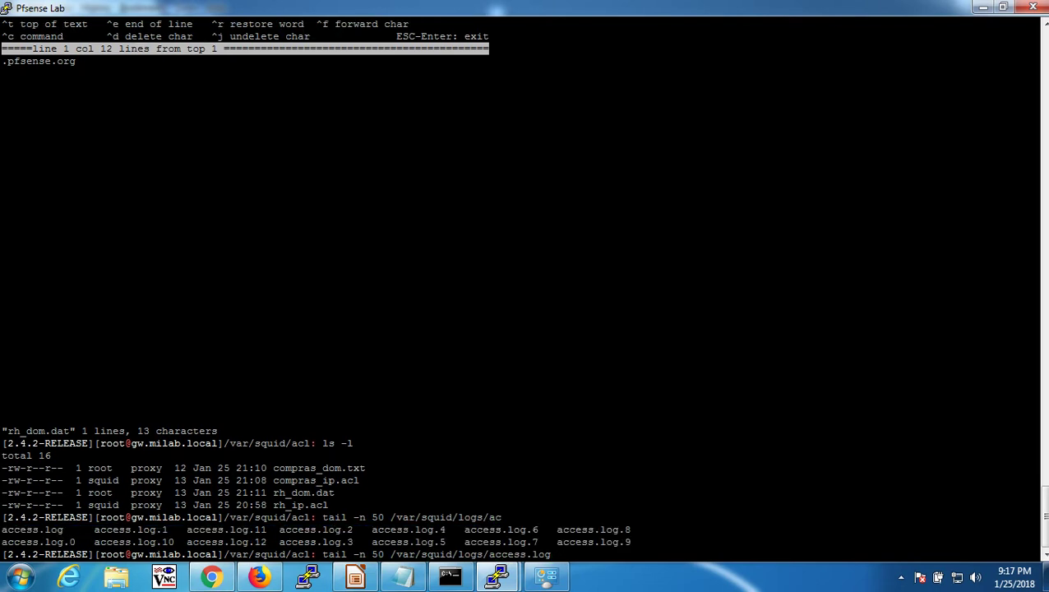
pyautogui.press('Return')
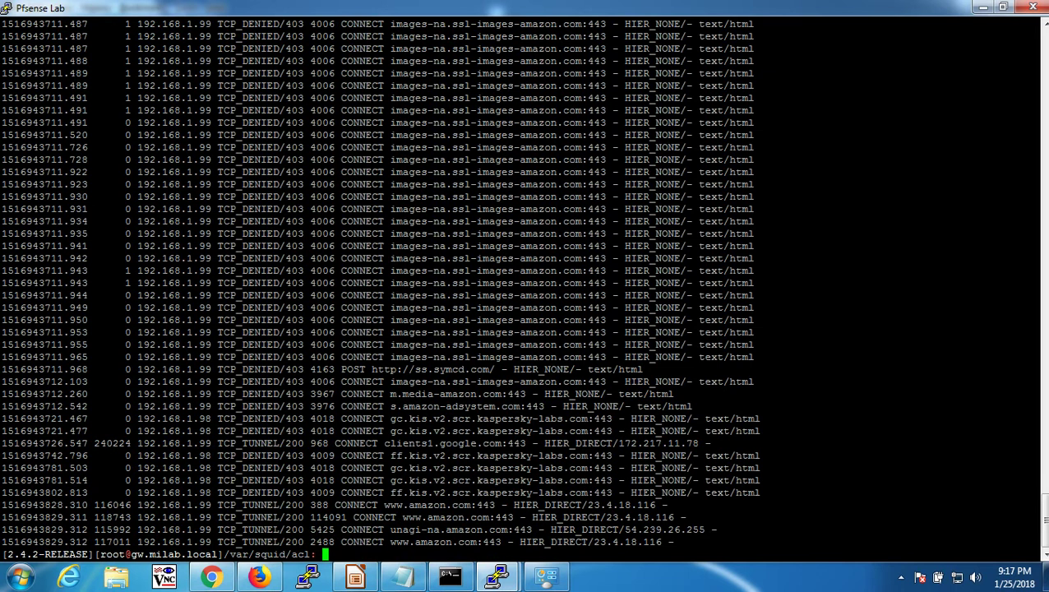
pyautogui.moveTo(392, 393); pyautogui.dragTo(501, 394)
pyautogui.hotkey('ctrl', 'c')
pyautogui.click(457, 394)
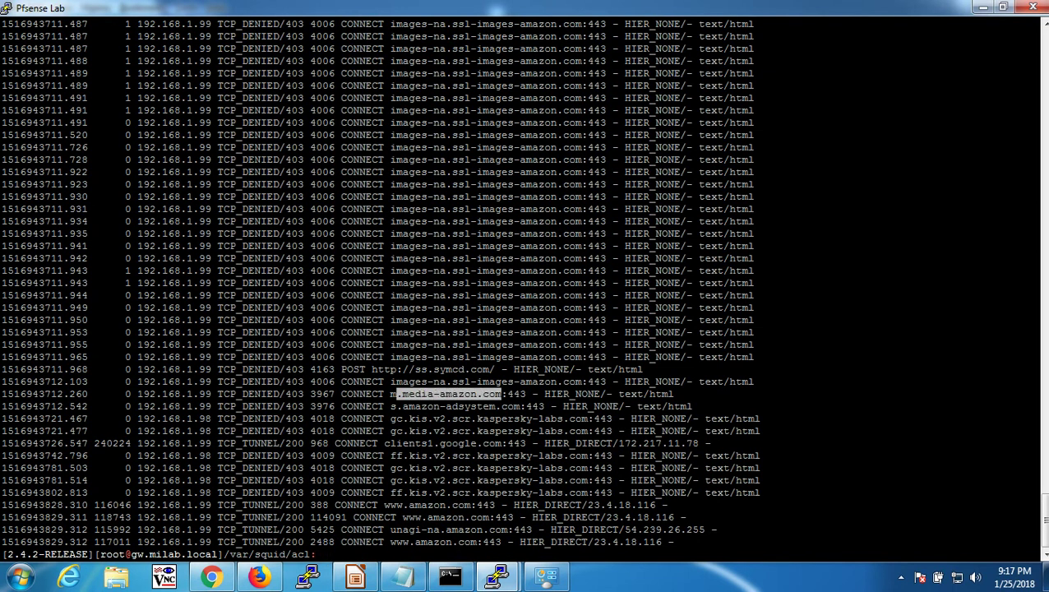
# Add .media-amazon.com as the third line of compras_dom.txt
pyautogui.moveTo(497, 576)
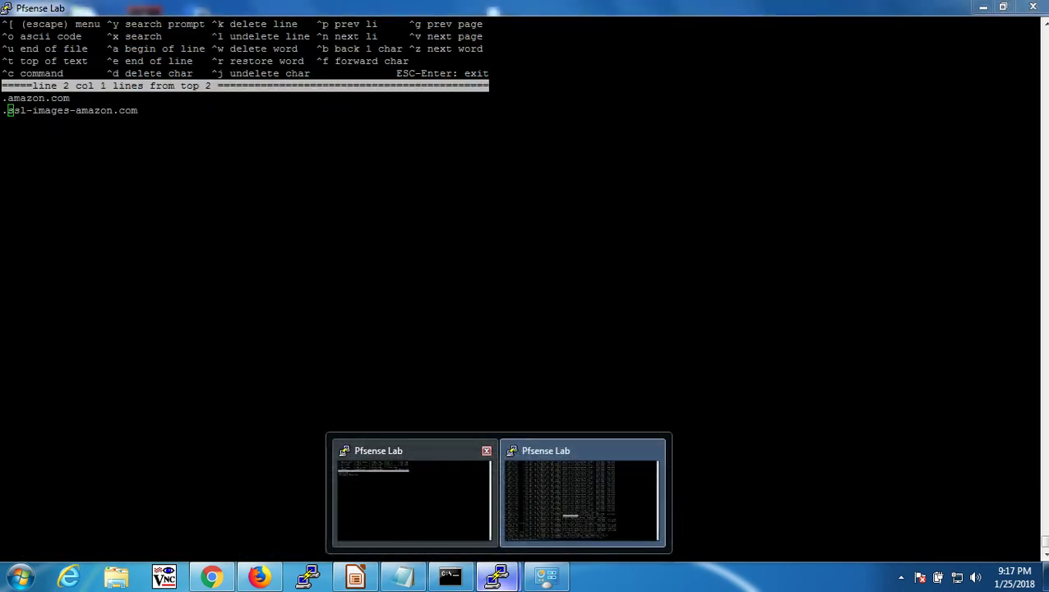
pyautogui.click(580, 496)
pyautogui.press('Right')
pyautogui.press('Right')
pyautogui.press('Right')
pyautogui.press('Right')
pyautogui.press('Right')
pyautogui.press('Right')
pyautogui.press('Right')
pyautogui.press('Right')
pyautogui.press('Right')
pyautogui.press('Right')
pyautogui.press('Right')
pyautogui.press('Right')
pyautogui.press('Right')
pyautogui.press('Right')
pyautogui.press('Right')
pyautogui.press('Right')
pyautogui.press('Right')
pyautogui.press('Right')
pyautogui.press('Right')
pyautogui.press('Right')
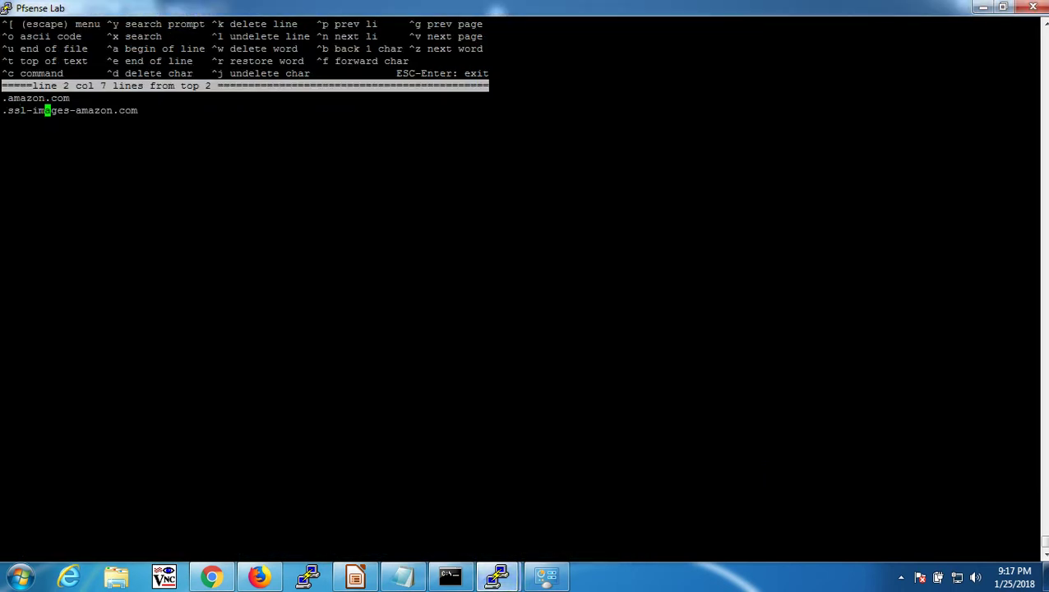
pyautogui.press('Return')
pyautogui.write('.')
pyautogui.press('shift+Insert')
pyautogui.press('Left')
pyautogui.press('Left')
pyautogui.press('Left')
pyautogui.press('Left')
pyautogui.press('Left')
pyautogui.press('Left')
pyautogui.press('Left')
pyautogui.press('Left')
pyautogui.press('Left')
pyautogui.press('Left')
pyautogui.press('Left')
pyautogui.press('Left')
pyautogui.press('Left')
pyautogui.press('Left')
pyautogui.press('Left')
pyautogui.press('Left')
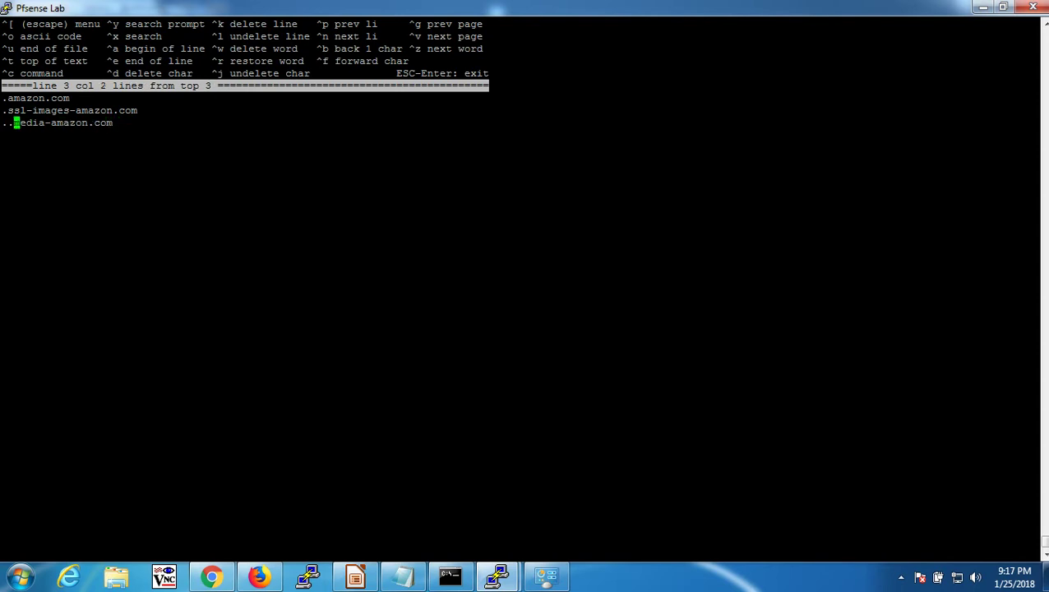
pyautogui.press('BackSpace')
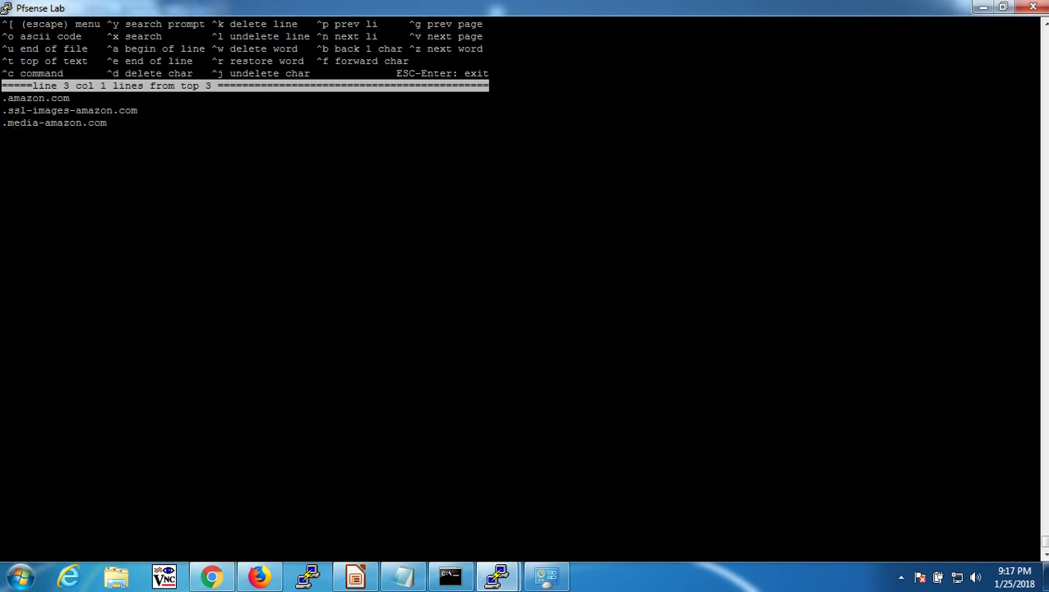
# Point out a TCP_DENIED entry and a TCP_TUNNEL/200 Amazon line in the access log
pyautogui.press('Escape')
pyautogui.press('Return')
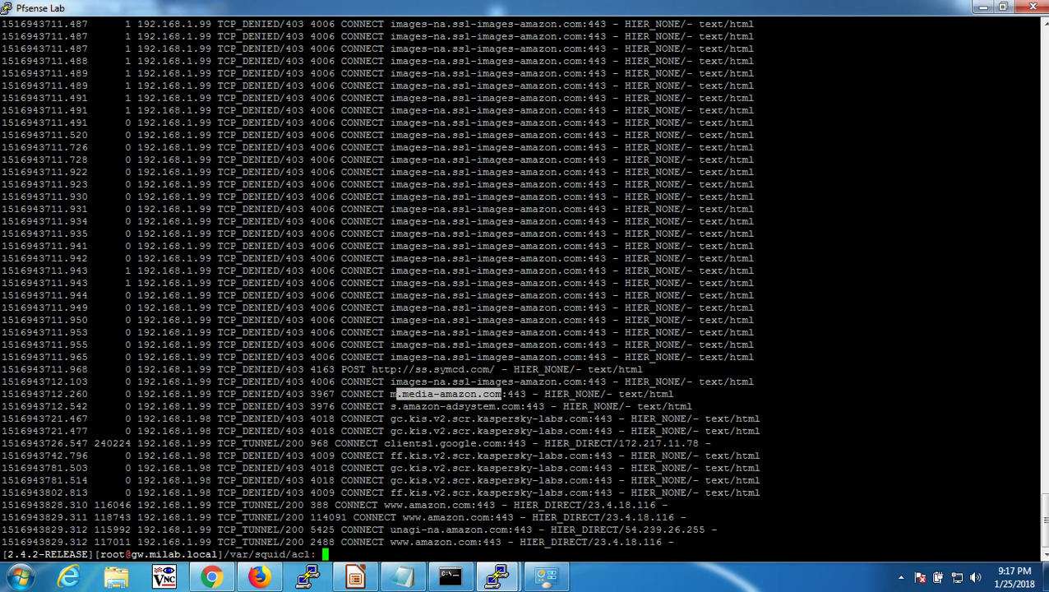
pyautogui.moveTo(218, 357); pyautogui.dragTo(532, 357)
pyautogui.click(532, 357)
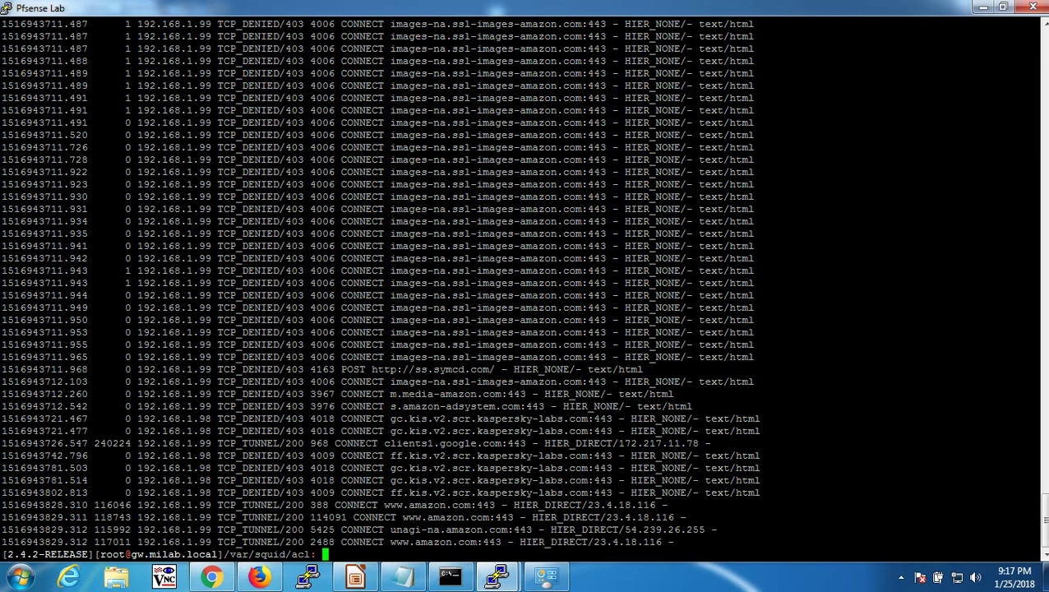
pyautogui.moveTo(211, 505); pyautogui.dragTo(304, 505)
# Save compras_dom.txt and exit the ee editor
pyautogui.press('Up')
pyautogui.press('Return')
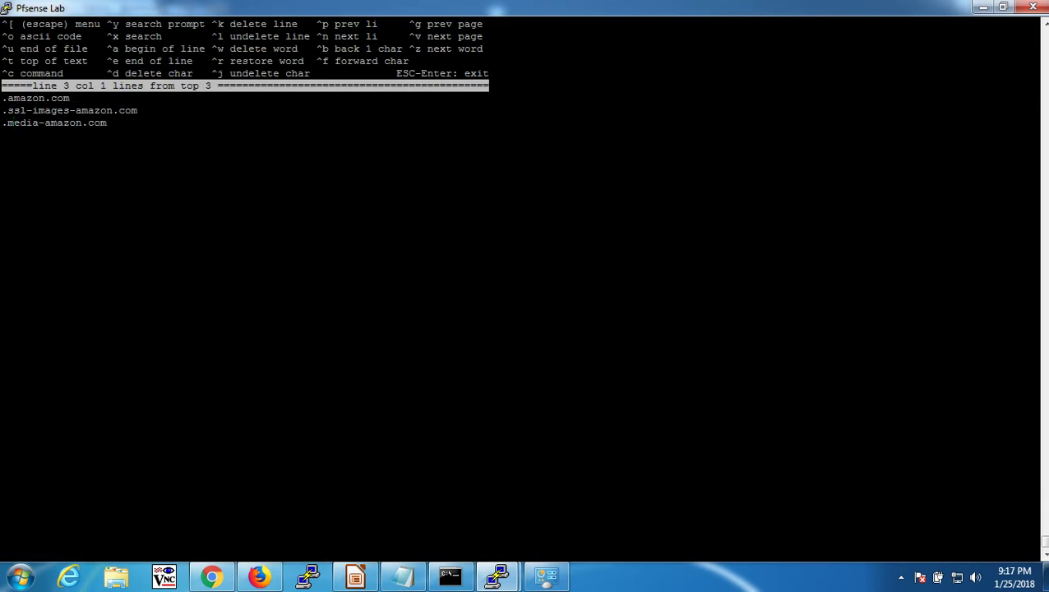
pyautogui.press('Escape')
pyautogui.press('Return')
# Run squid -k reconfigure to reload Squid with the updated domain list
pyautogui.write('squid -k ')
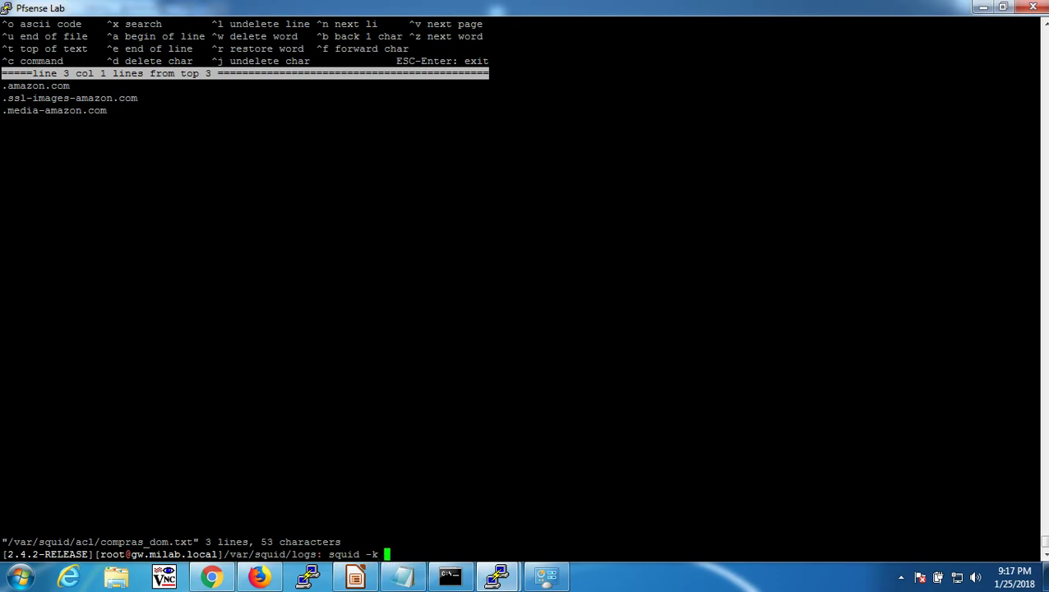
pyautogui.write('reconfig')
pyautogui.press('BackSpace')
pyautogui.press('BackSpace')
pyautogui.press('BackSpace')
pyautogui.press('BackSpace')
pyautogui.write('nfiure')
pyautogui.press('BackSpace')
pyautogui.press('BackSpace')
pyautogui.press('BackSpace')
pyautogui.write('gure')
pyautogui.press('Return')
# Verify the configuration with squid -k parse, then return to Amazon in Firefox
pyautogui.press('Up')
pyautogui.press('BackSpace')
pyautogui.press('BackSpace')
pyautogui.press('BackSpace')
pyautogui.press('BackSpace')
pyautogui.press('BackSpace')
pyautogui.press('BackSpace')
pyautogui.press('BackSpace')
pyautogui.press('BackSpace')
pyautogui.press('BackSpace')
pyautogui.press('BackSpace')
pyautogui.write('parse')
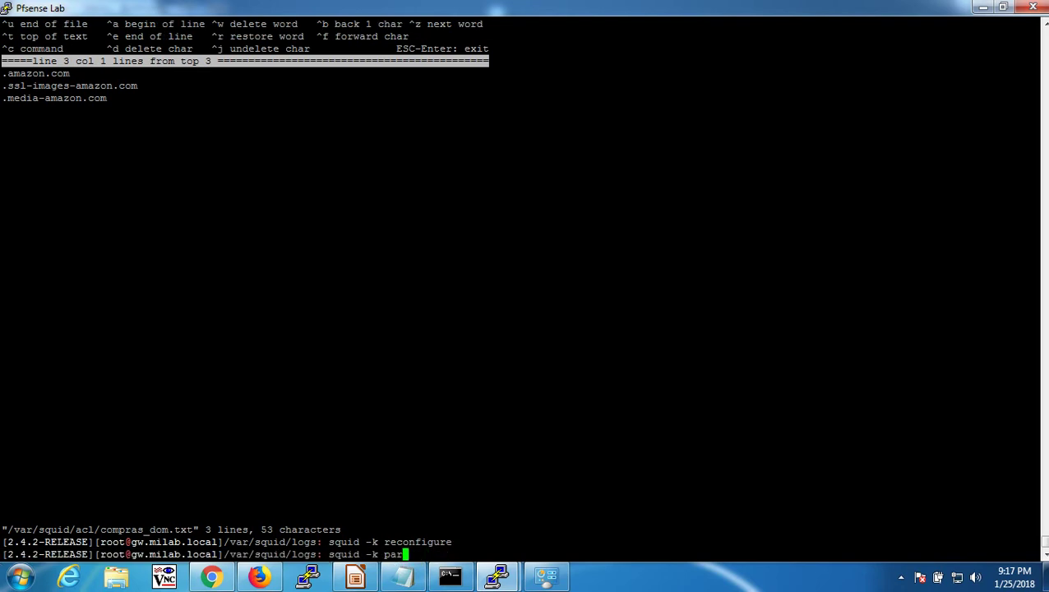
pyautogui.press('Return')
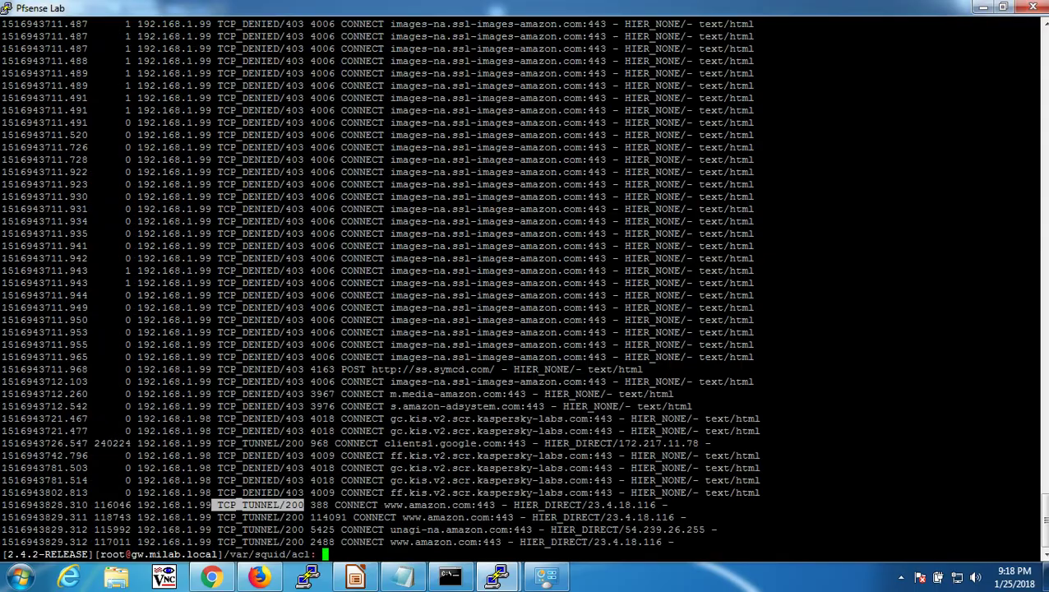
pyautogui.click(259, 577)
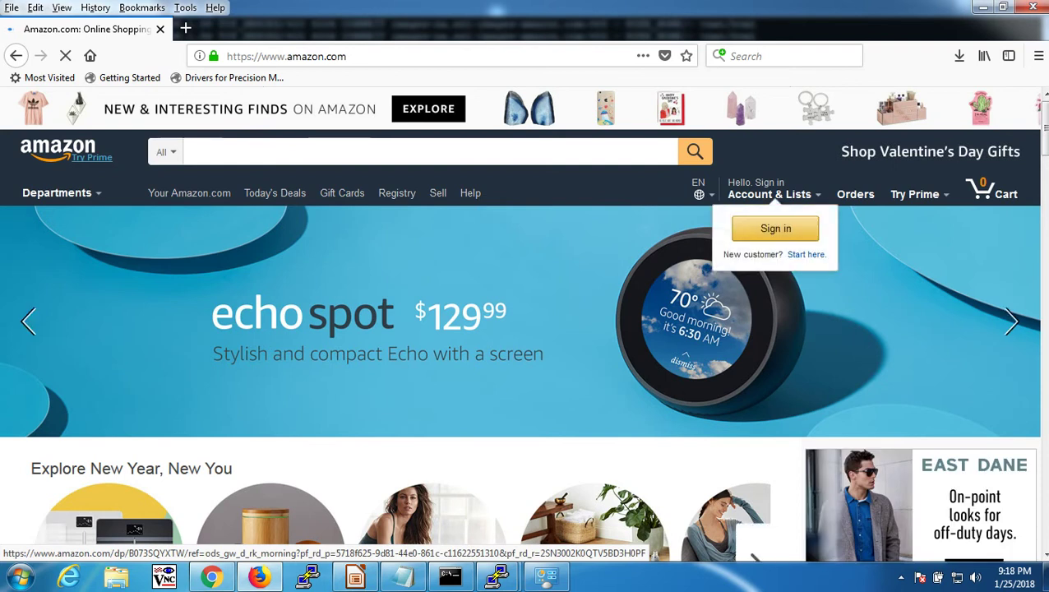
# Scroll amazon.com down past the Toys & Games and Books best-seller rows to confirm images load
pyautogui.scroll(-3, 526, 321)
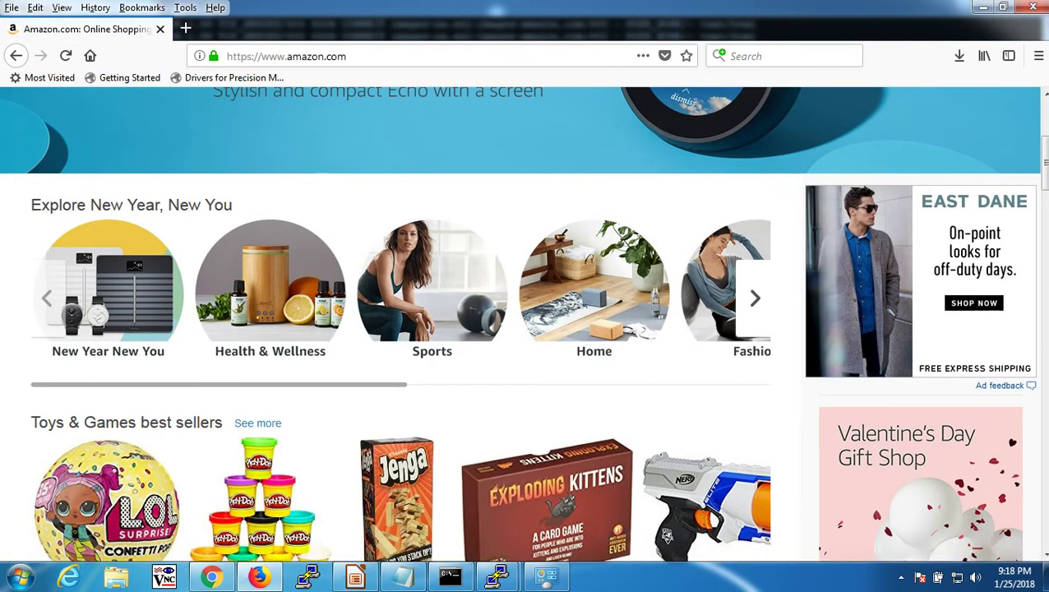
pyautogui.scroll(-3, 565, 494)
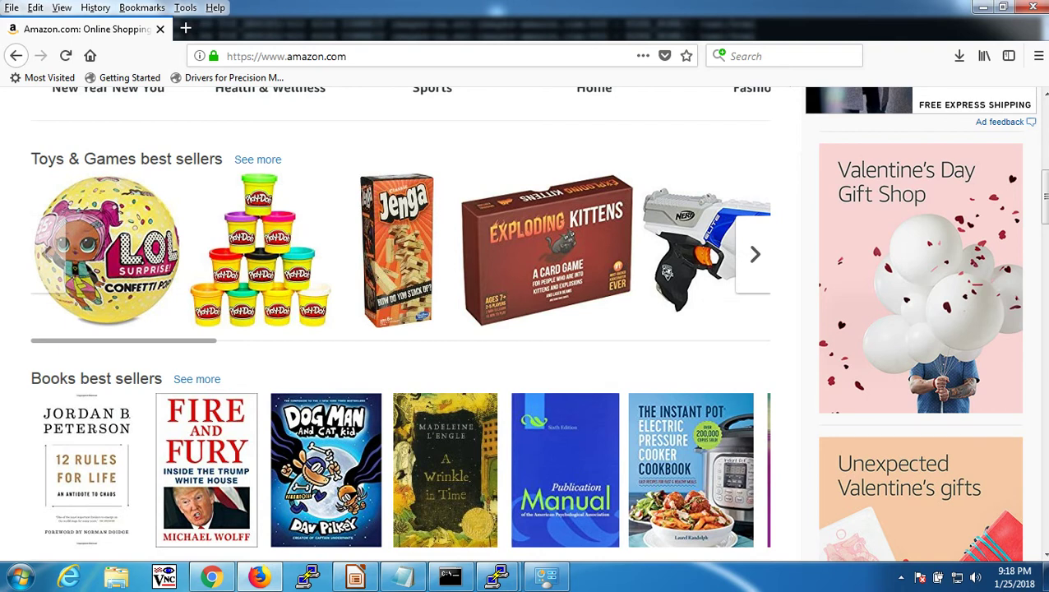
# Print the latest 50 lines with tail -n 50 /var/squid/logs/access.log and select amazon-adsystem
pyautogui.moveTo(497, 576)
pyautogui.click(582, 489)
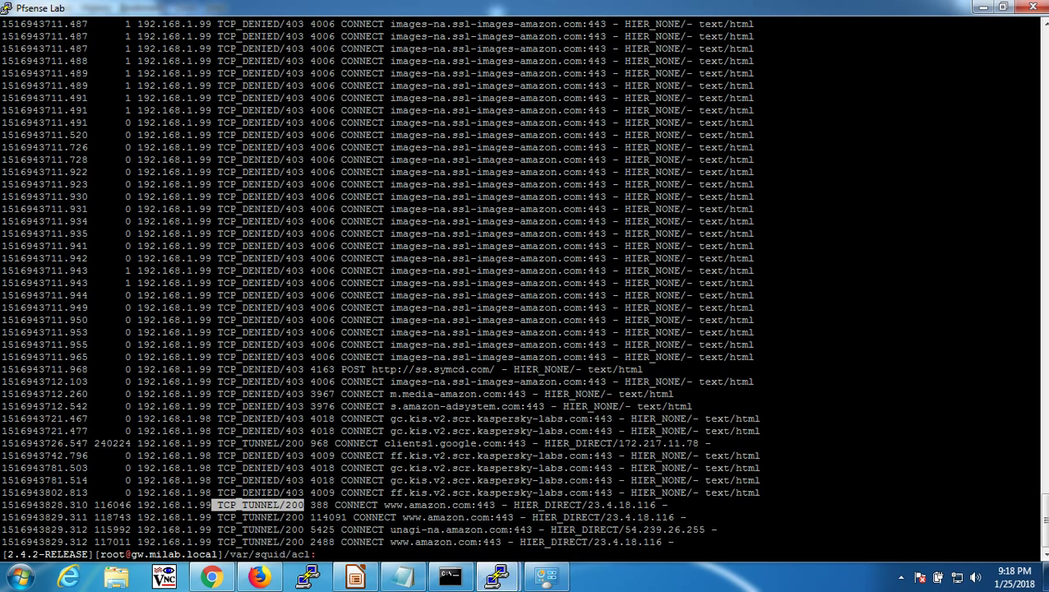
pyautogui.write('tail -n 50 /var/squid/logs/access.log')
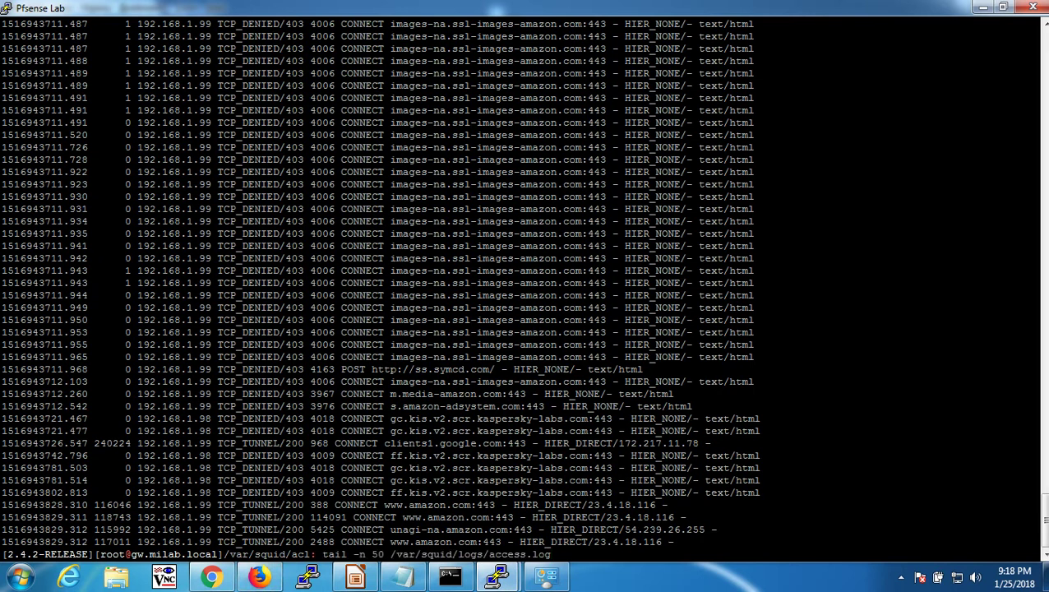
pyautogui.press('Return')
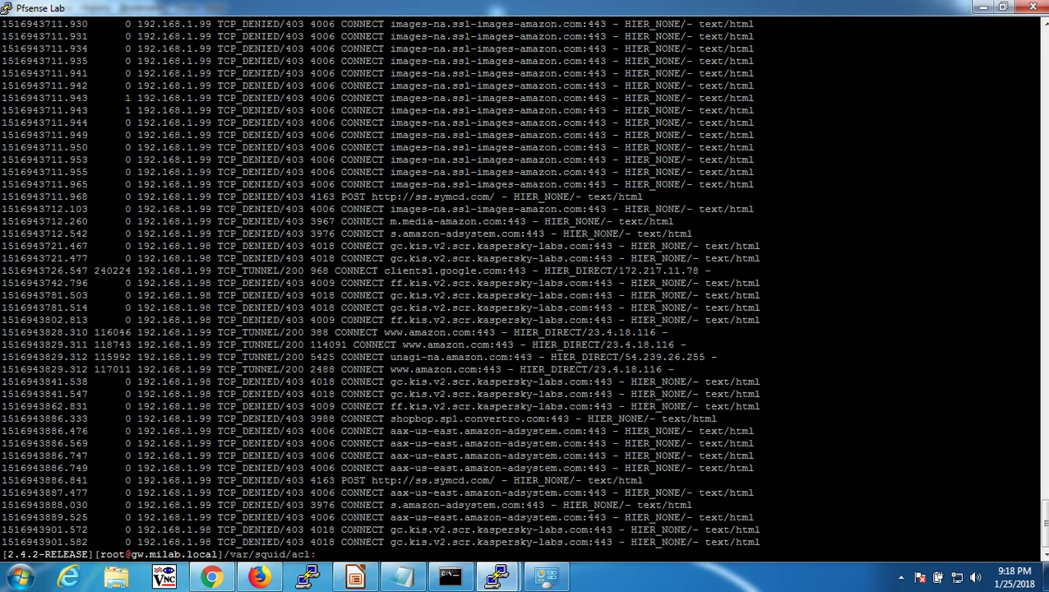
pyautogui.moveTo(458, 430); pyautogui.dragTo(557, 431)
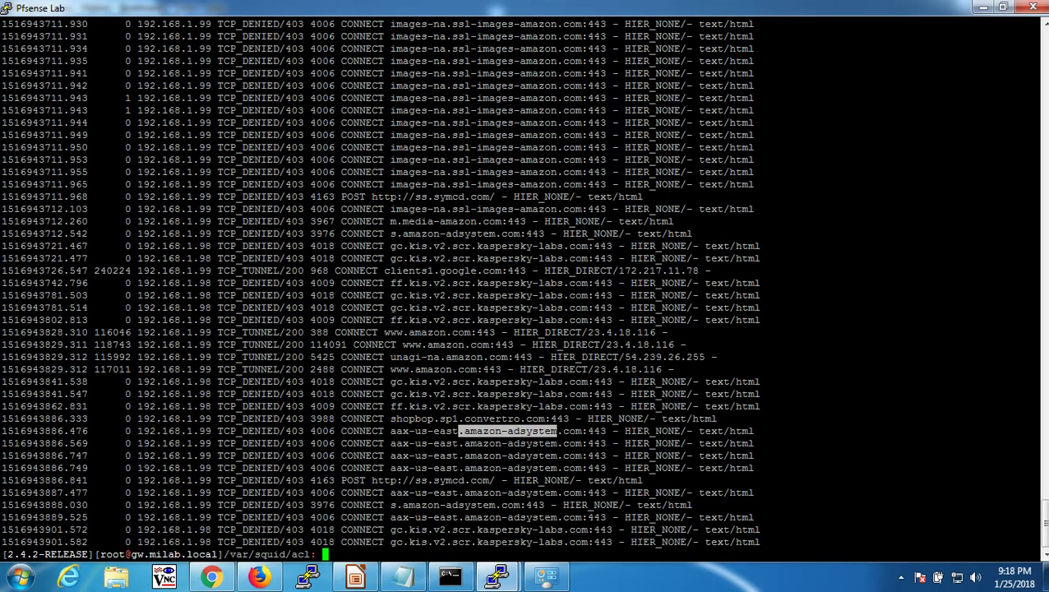
# Check the Amazon page in Firefox, then copy the amazon-adsystem domain from the log
pyautogui.hotkey('alt', 'Tab')
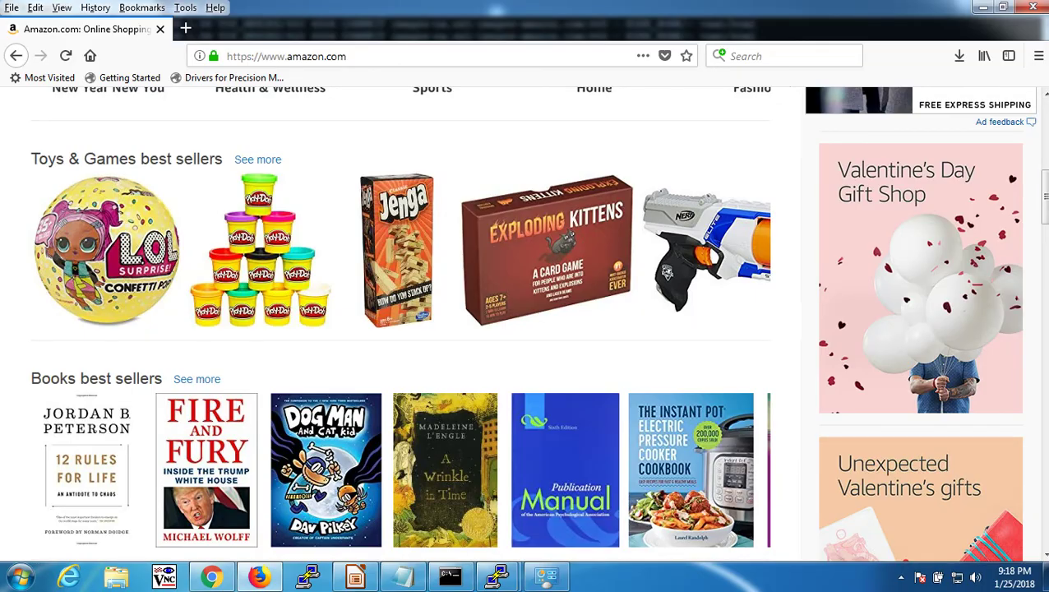
pyautogui.scroll(-15, 400, 325)
pyautogui.scroll(3, 400, 325)
pyautogui.scroll(-10, 399, 325)
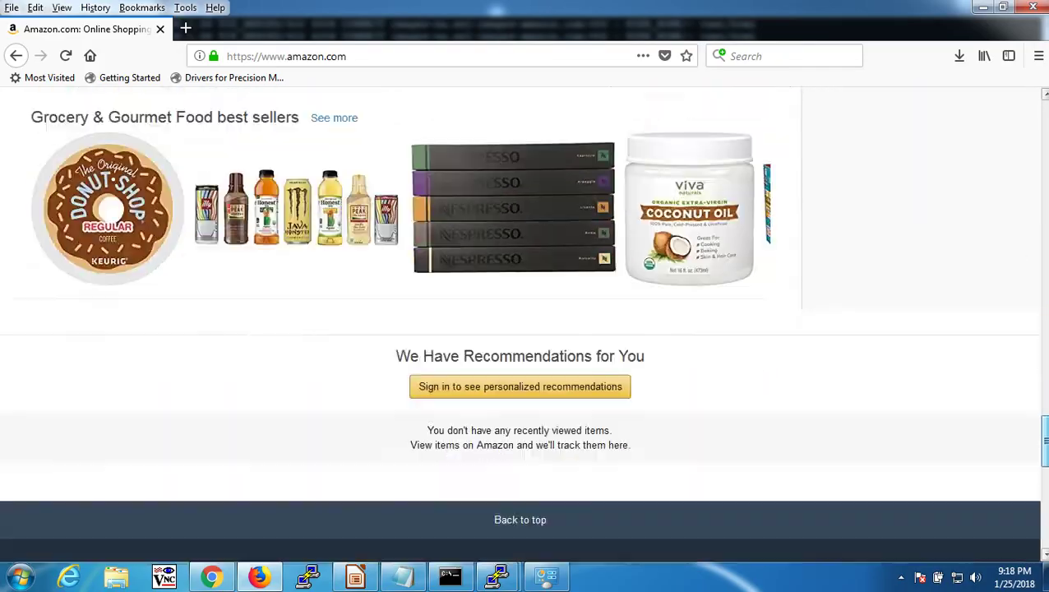
pyautogui.scroll(20, 525, 320)
pyautogui.hotkey('alt', 'Tab')
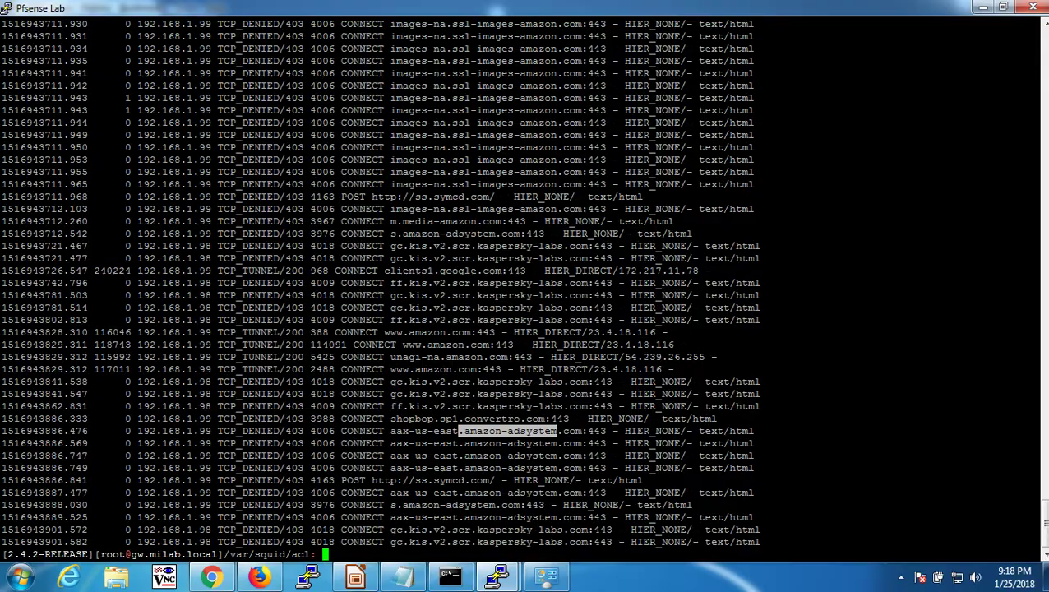
pyautogui.moveTo(465, 431); pyautogui.dragTo(557, 431)
# Open /var/squid/acl/compras_dom.txt in ee from the squid logs shell
pyautogui.moveTo(497, 575)
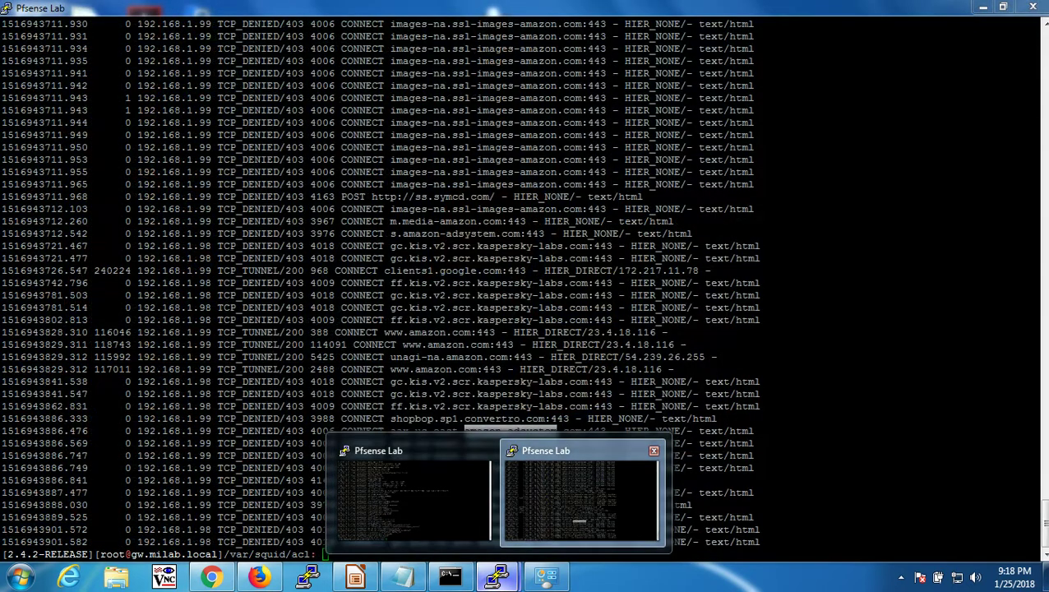
pyautogui.click(567, 494)
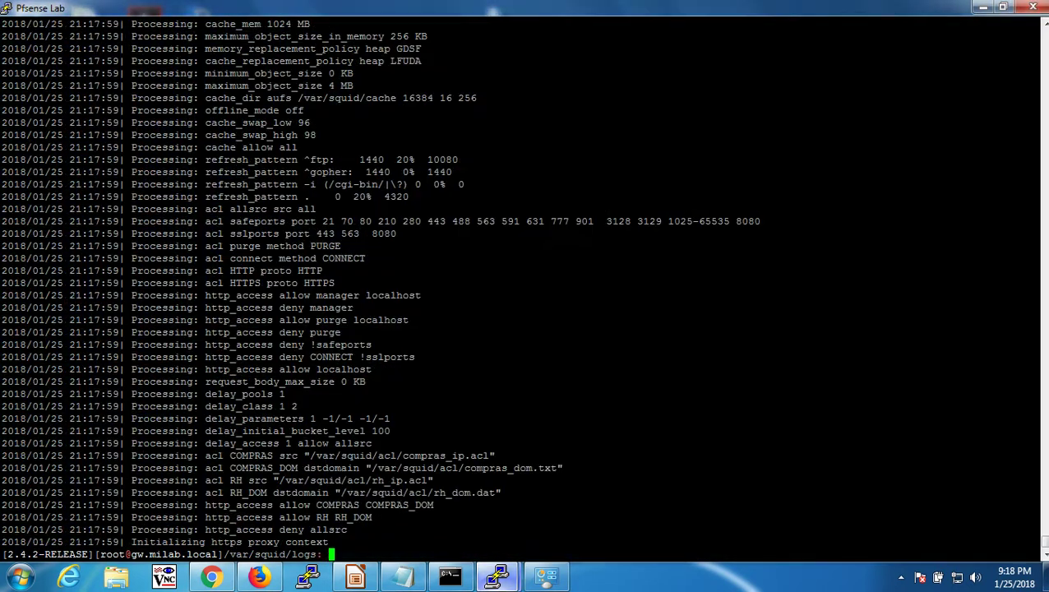
pyautogui.write('ee /var/squid/acl/compras_dom.txt')
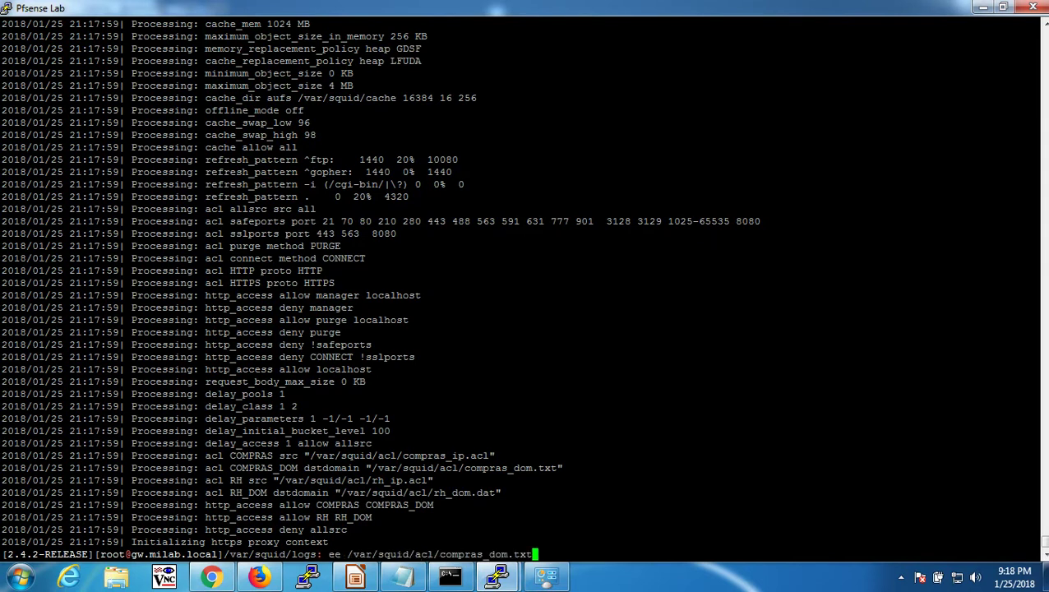
pyautogui.press('Return')
# Paste amazon-adsystem onto a new fourth line after .media-amazon.com
pyautogui.press('Down')
pyautogui.press('Down')
pyautogui.press('Right')
pyautogui.press('Right')
pyautogui.press('Right')
pyautogui.press('Right')
pyautogui.press('End')
pyautogui.press('Return')
pyautogui.write('amazon-adsystem')
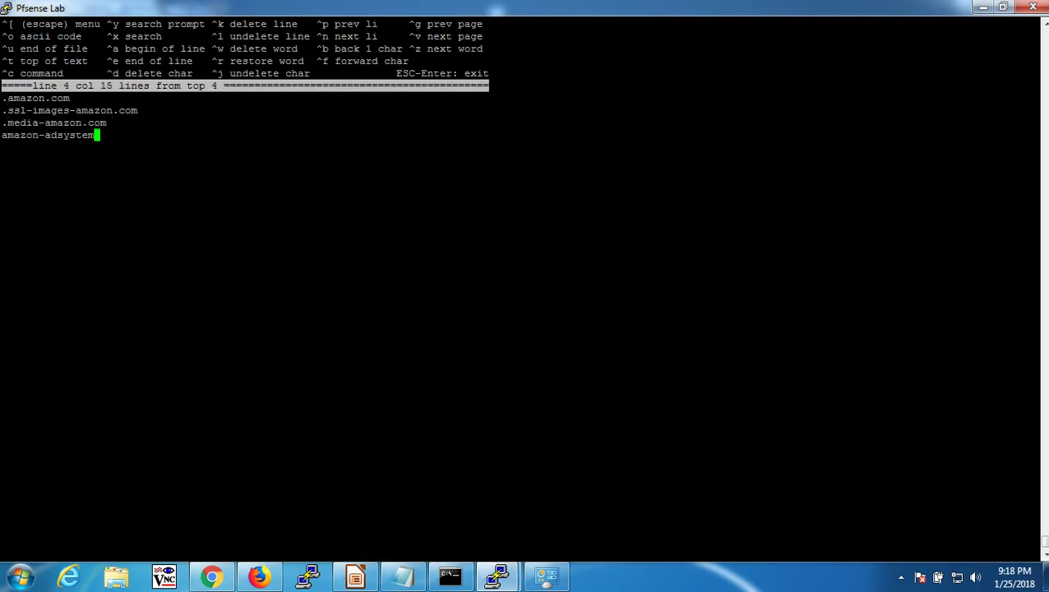
pyautogui.press('Left')
pyautogui.press('Left')
pyautogui.press('Left')
pyautogui.press('Left')
pyautogui.press('Left')
pyautogui.press('Left')
pyautogui.press('Left')
pyautogui.press('Left')
pyautogui.press('Left')
pyautogui.press('Left')
pyautogui.press('Left')
pyautogui.press('Left')
pyautogui.press('Left')
pyautogui.press('Left')
pyautogui.press('Left')
pyautogui.write('.')
pyautogui.press('BackSpace')
pyautogui.press('Down')
pyautogui.press('Escape')
pyautogui.press('Return')
# Complete the entry as .amazon-adsystem.com and save compras_dom.txt
pyautogui.hotkey('alt', 'Tab')
pyautogui.press('Right')
pyautogui.write('.com')
pyautogui.press('Left')
pyautogui.press('Left')
pyautogui.press('Left')
pyautogui.press('Left')
pyautogui.press('Left')
pyautogui.press('Left')
pyautogui.press('Left')
pyautogui.press('Left')
pyautogui.press('Left')
pyautogui.press('Left')
pyautogui.press('Left')
pyautogui.press('Left')
pyautogui.press('Left')
pyautogui.press('Left')
pyautogui.press('Left')
pyautogui.press('Left')
pyautogui.press('Left')
pyautogui.press('Left')
pyautogui.write('.')
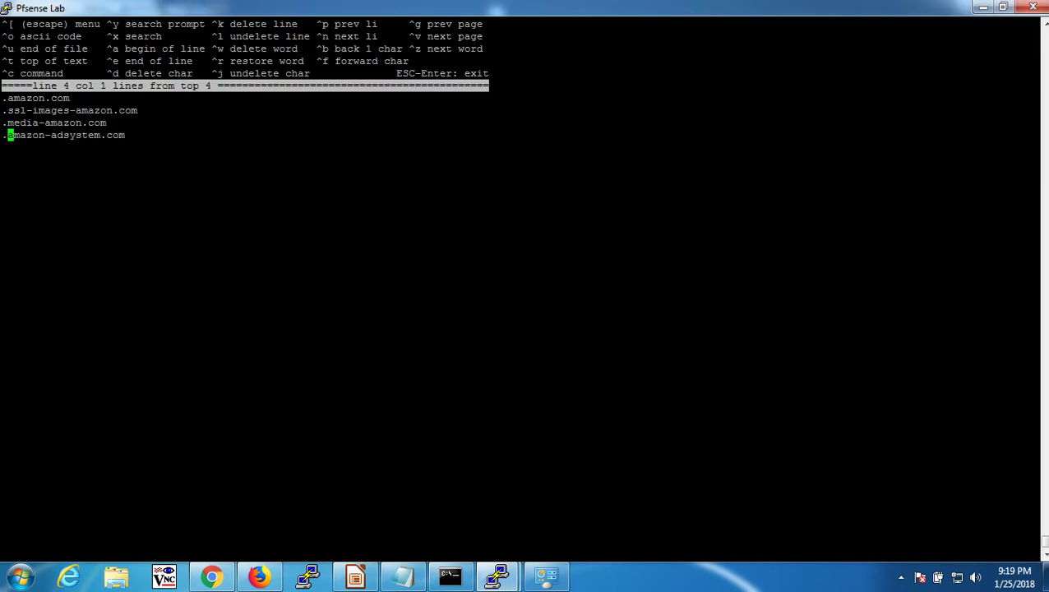
pyautogui.press('Escape')
pyautogui.press('Return')
pyautogui.press('Escape')
pyautogui.press('Return')
# Rerun squid -k reconfigure so the new domain takes effect
pyautogui.press('Up')
pyautogui.press('Up')
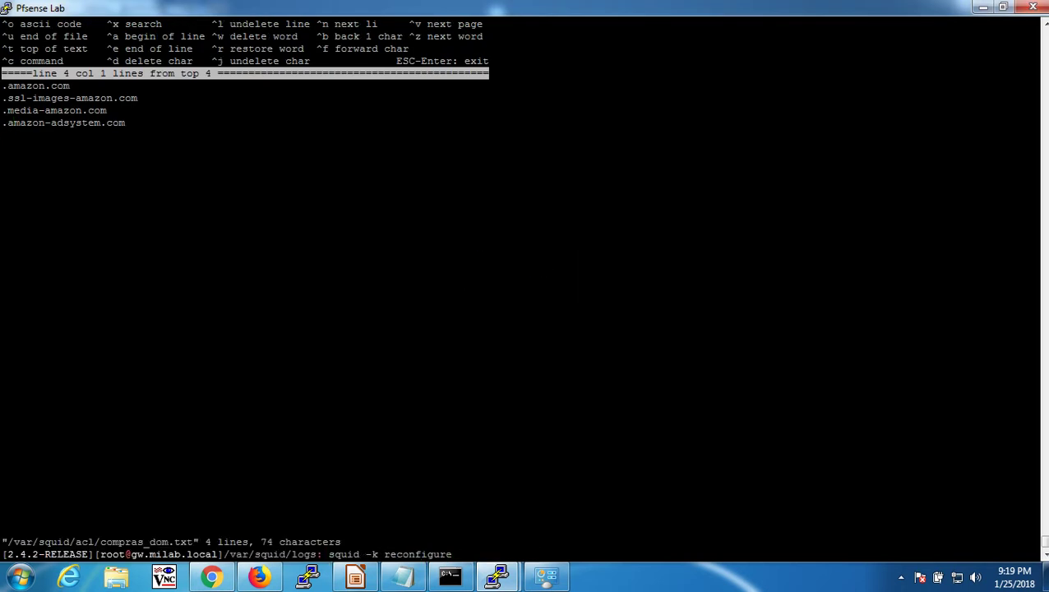
pyautogui.press('Return')
pyautogui.press('Tab')
# Reload amazon.com with F5, scroll through the best-seller rows, and return to the top
pyautogui.hotkey('alt', 'Tab')
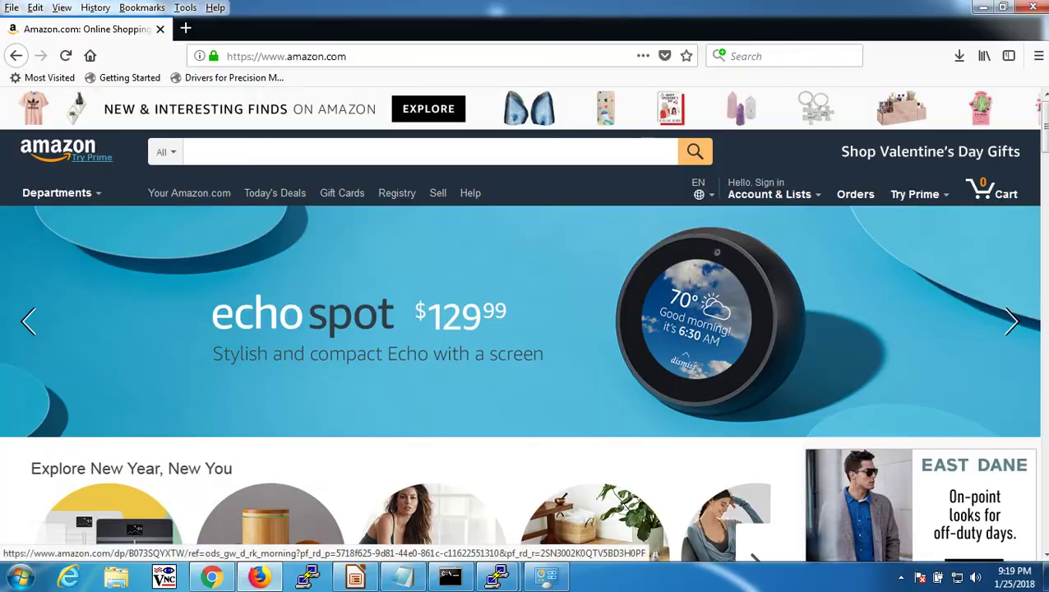
pyautogui.press('F5')
pyautogui.scroll(-10, 524, 313)
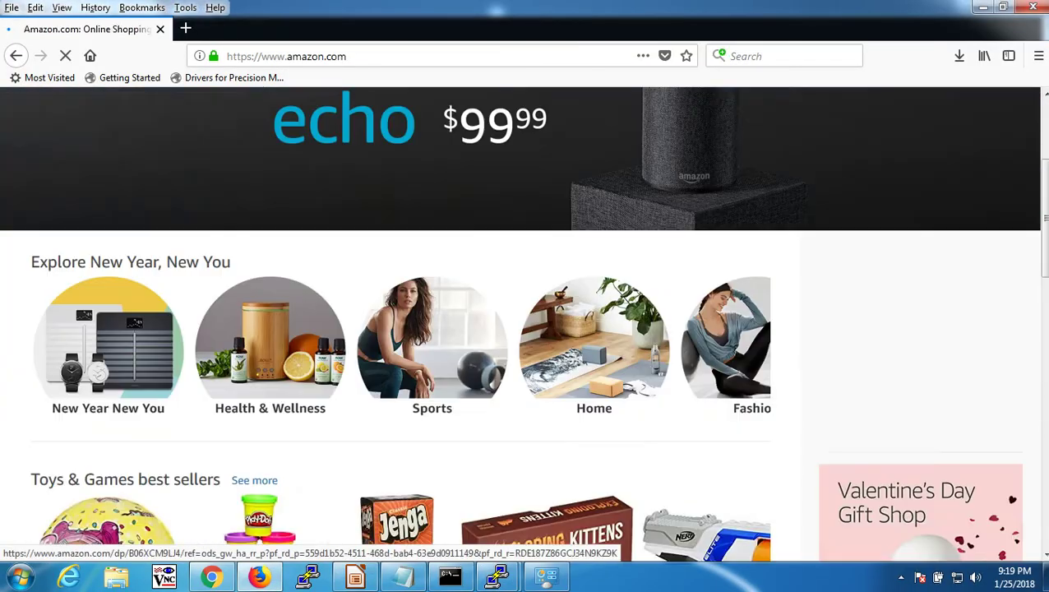
pyautogui.scroll(-15, 401, 313)
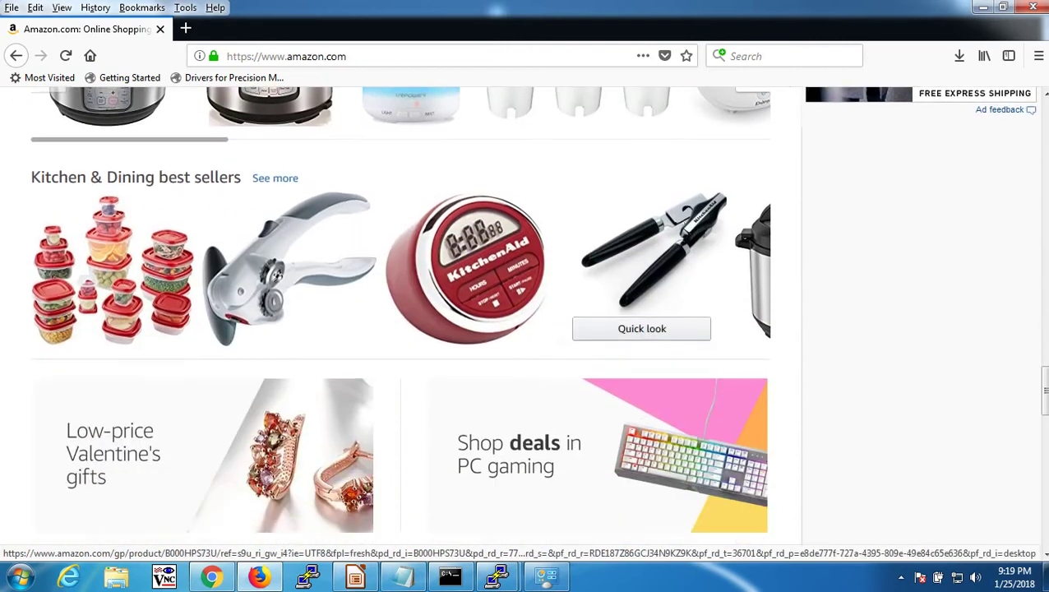
pyautogui.scroll(-5, 402, 325)
pyautogui.scroll(15, 401, 325)
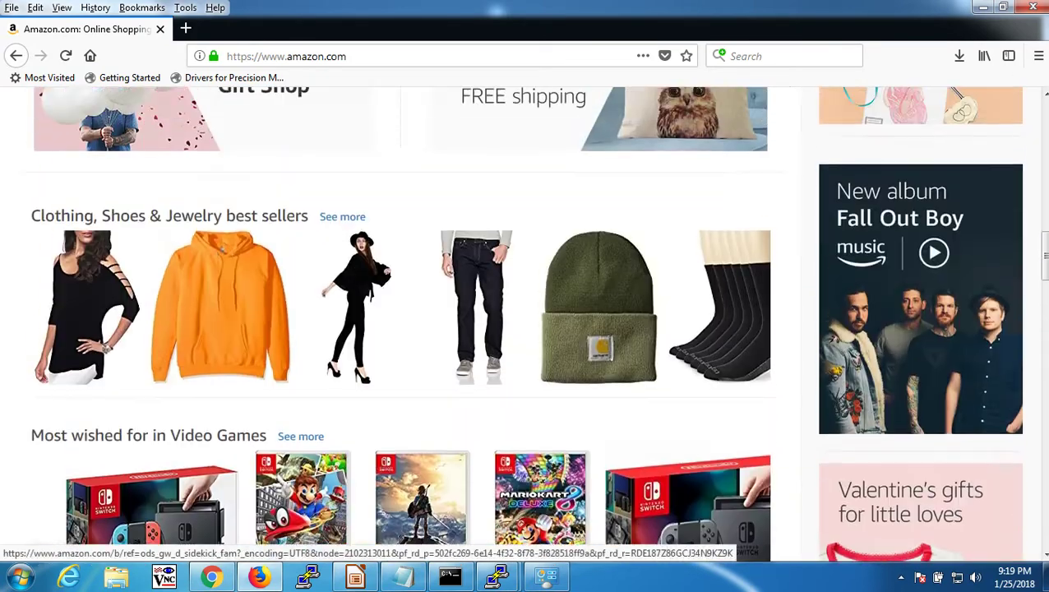
pyautogui.scroll(5, 401, 324)
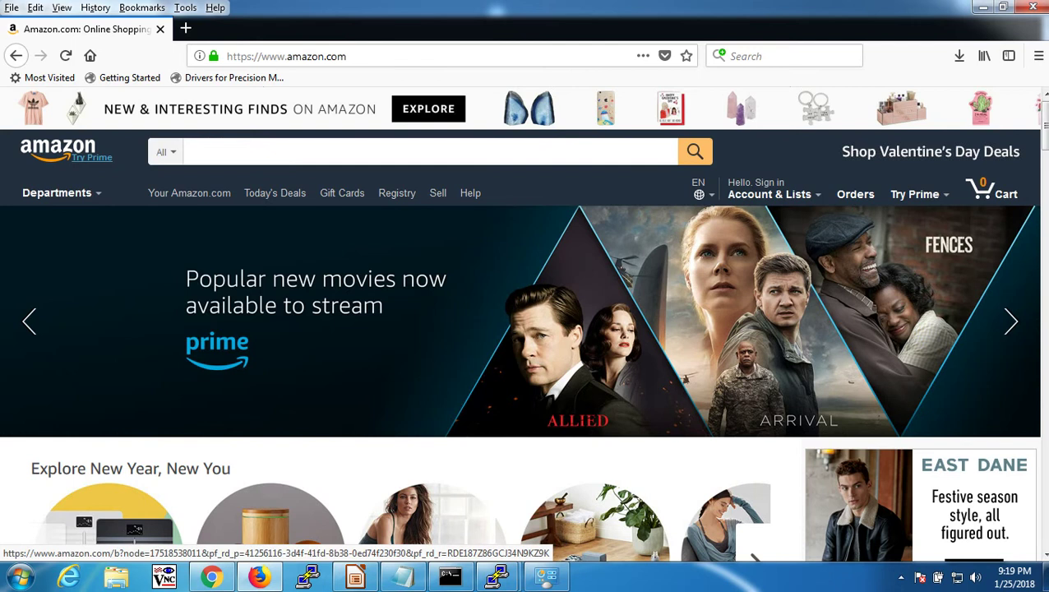
# Reprint the last 50 access-log lines and mark the 192.168.1.98 duckduckgo request
pyautogui.click(586, 494)
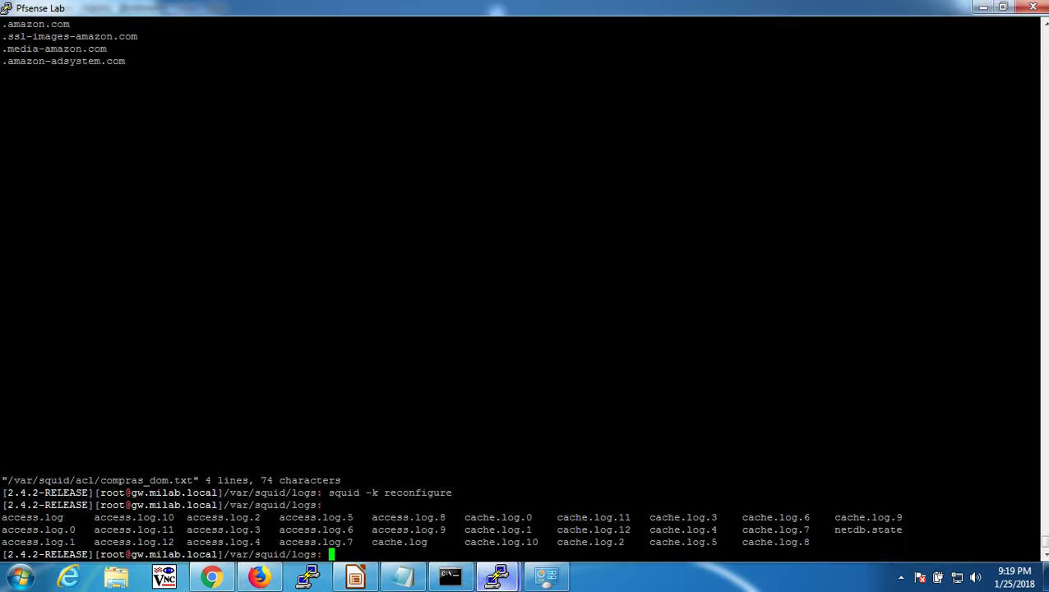
pyautogui.click(589, 493)
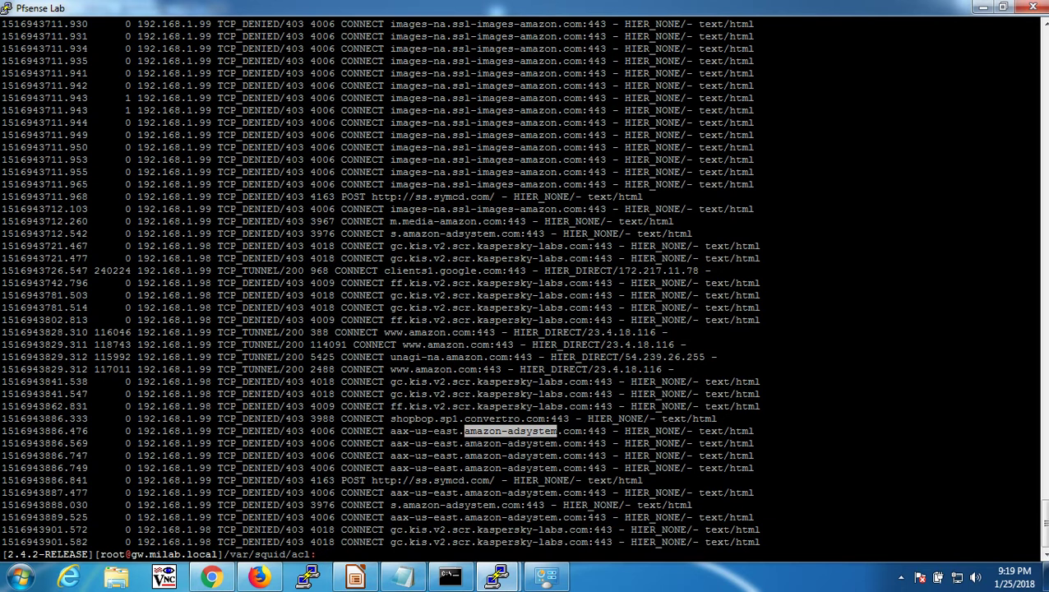
pyautogui.press('Up')
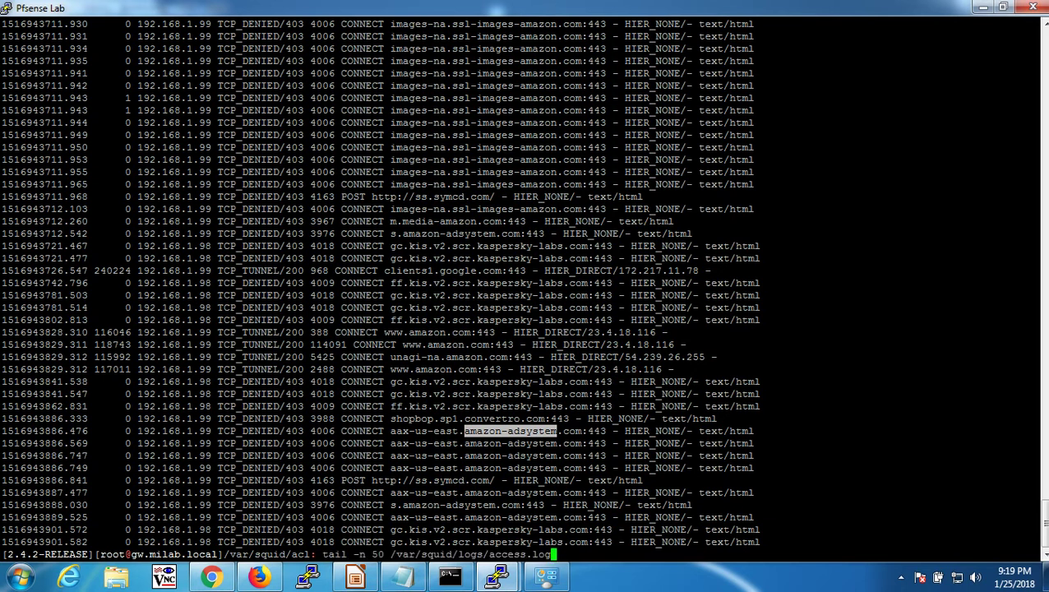
pyautogui.press('Return')
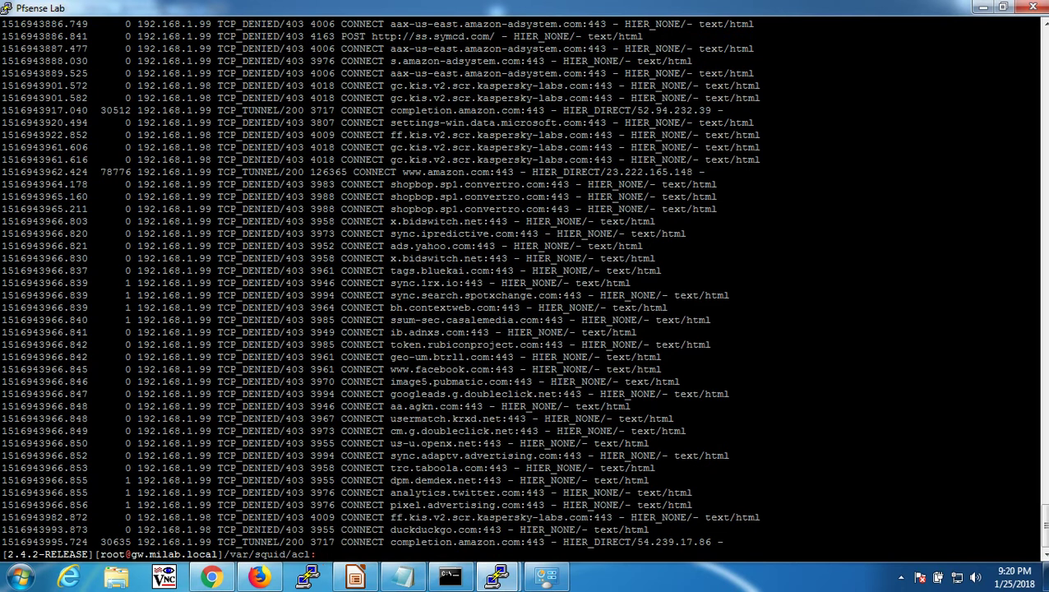
pyautogui.moveTo(141, 530); pyautogui.dragTo(432, 530)
pyautogui.click(433, 530)
pyautogui.moveTo(137, 530); pyautogui.dragTo(445, 530)
pyautogui.click(446, 530)
# Run tail -n 50 /var/squid/logs/access.log again, then view Amazon in Firefox
pyautogui.write('tail -n 50 /var/squid/logs/access.log')
pyautogui.press('Return')
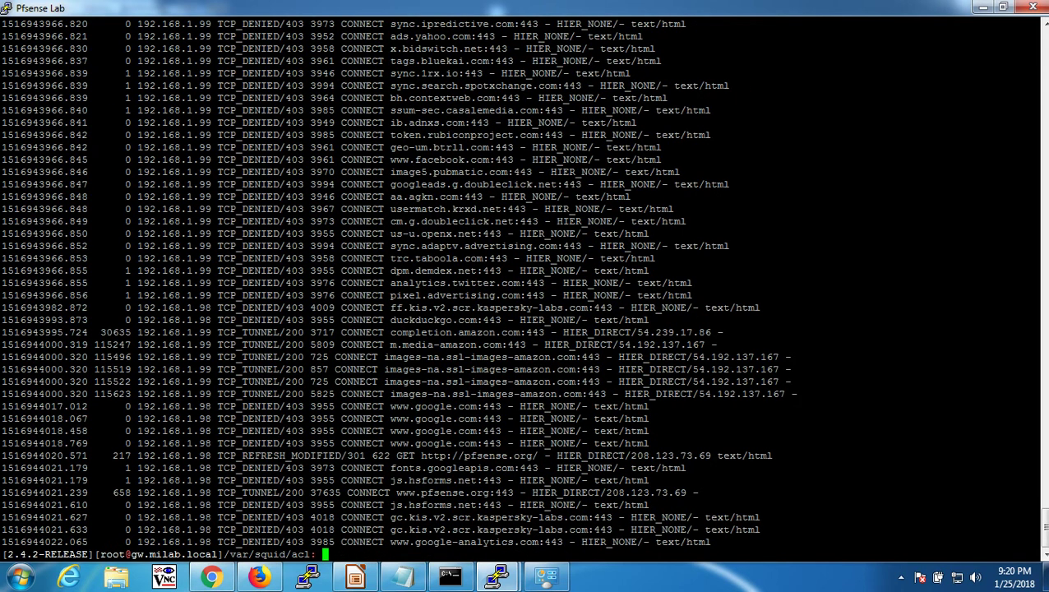
pyautogui.click(259, 577)
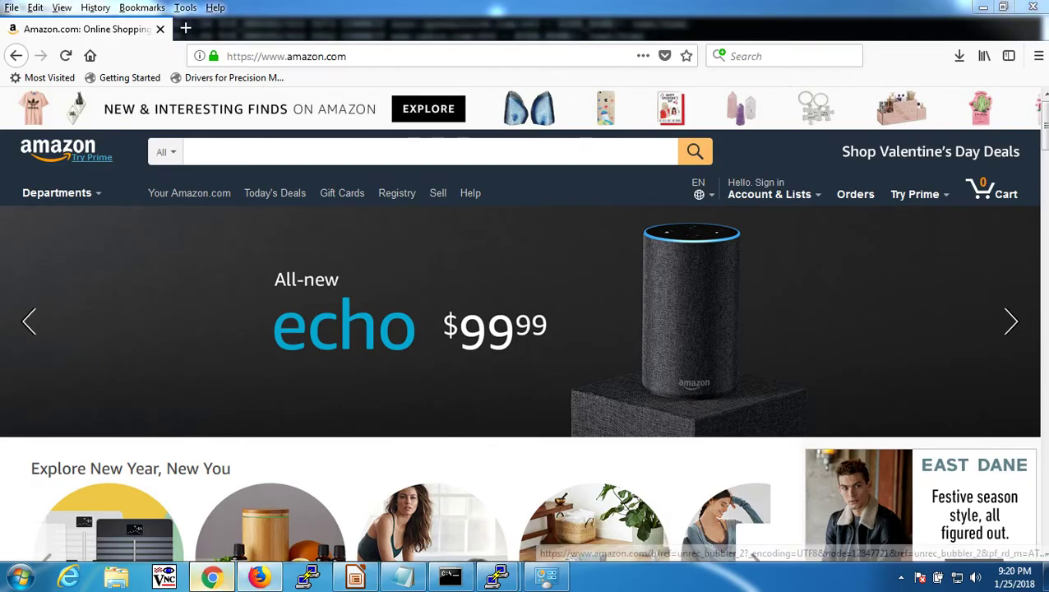
pyautogui.click(212, 576)
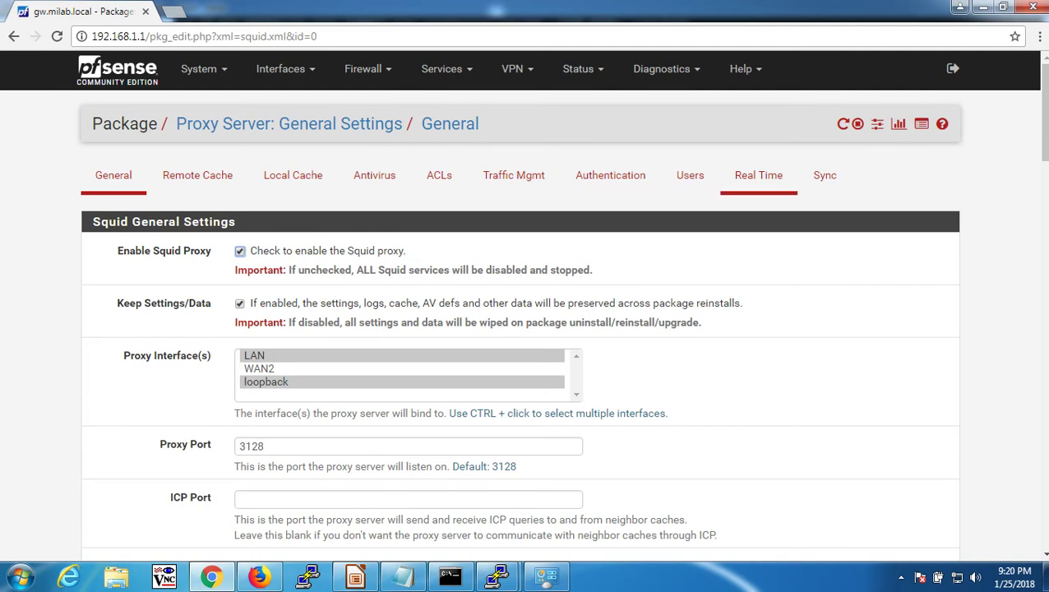
# Open the Squid Real Time monitor and compare it with PuTTY's 192.168.1.98 pfsense.org log line
pyautogui.click(758, 175)
pyautogui.scroll(-3, 758, 176)
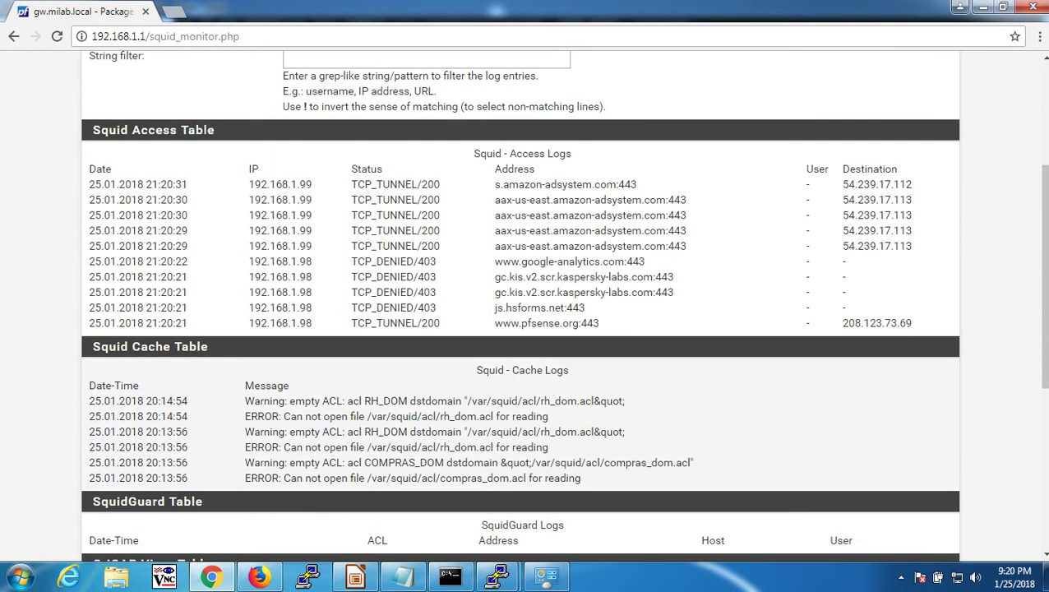
pyautogui.scroll(2, 522, 304)
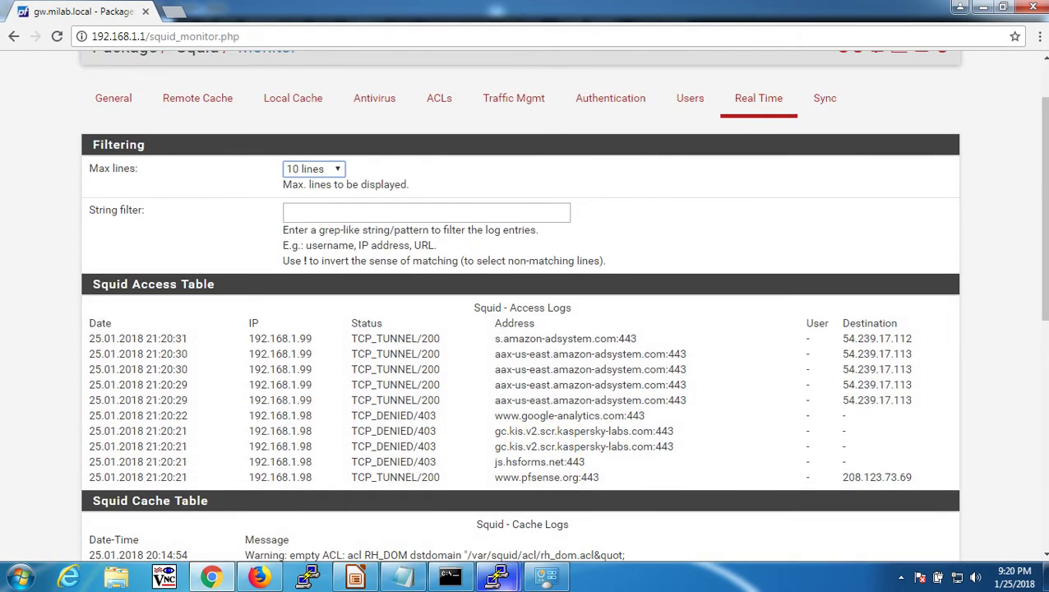
pyautogui.moveTo(497, 577)
pyautogui.moveTo(582, 493)
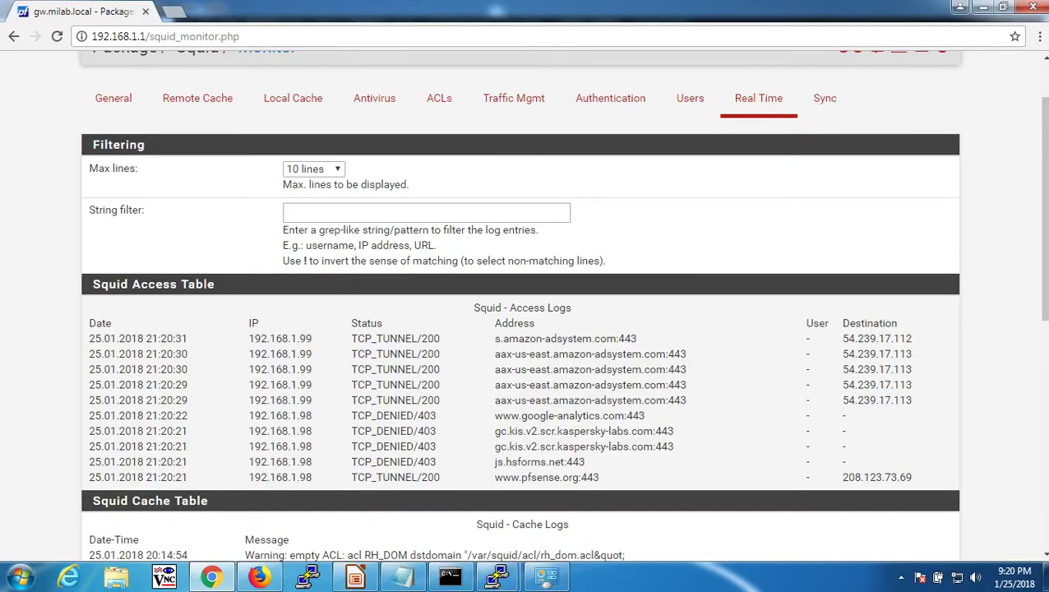
pyautogui.hotkey('alt', 'Tab')
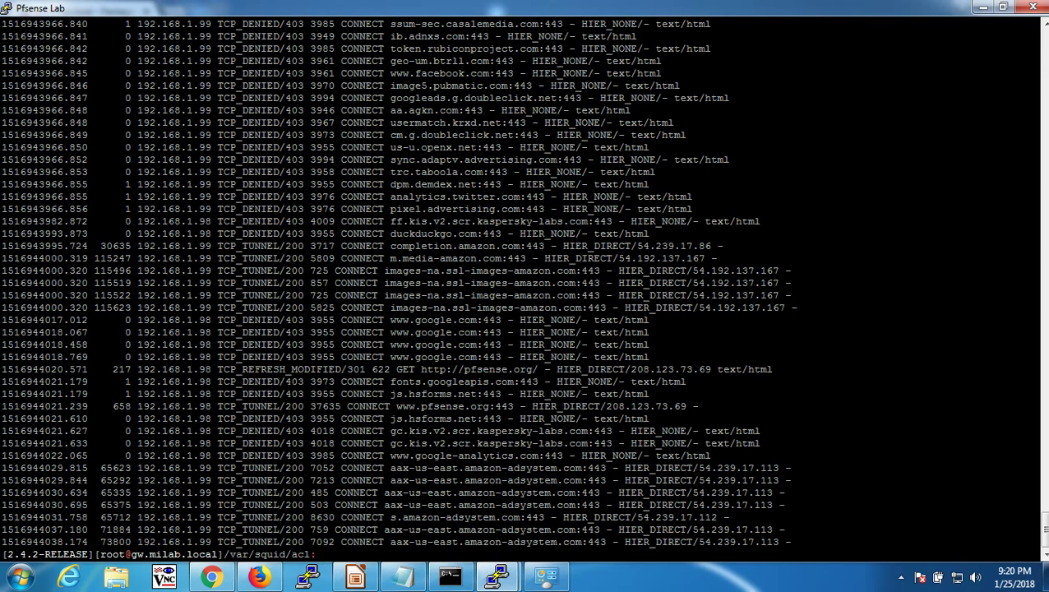
pyautogui.moveTo(138, 406); pyautogui.dragTo(470, 406)
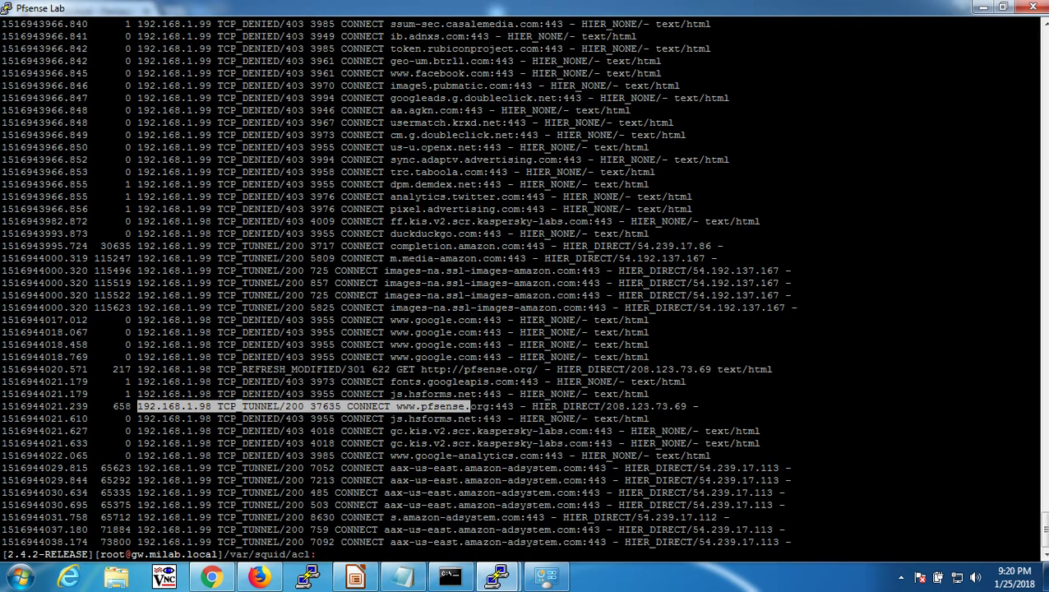
# Minimize the Amazon window in Firefox and bring the pfSense Squid monitor back up
pyautogui.click(260, 578)
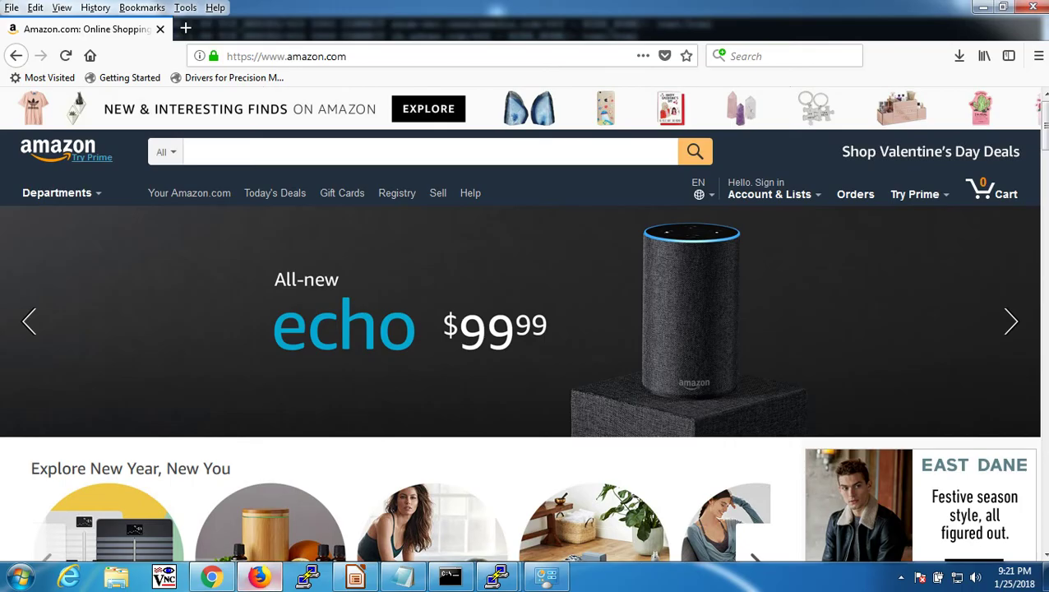
pyautogui.click(260, 577)
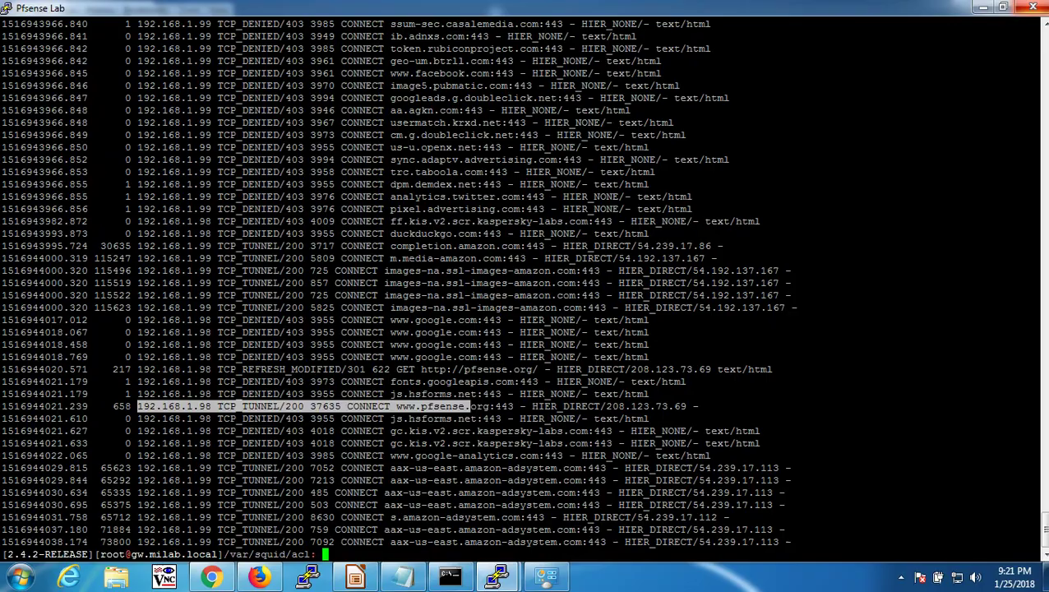
pyautogui.click(211, 578)
pyautogui.scroll(1, 526, 304)
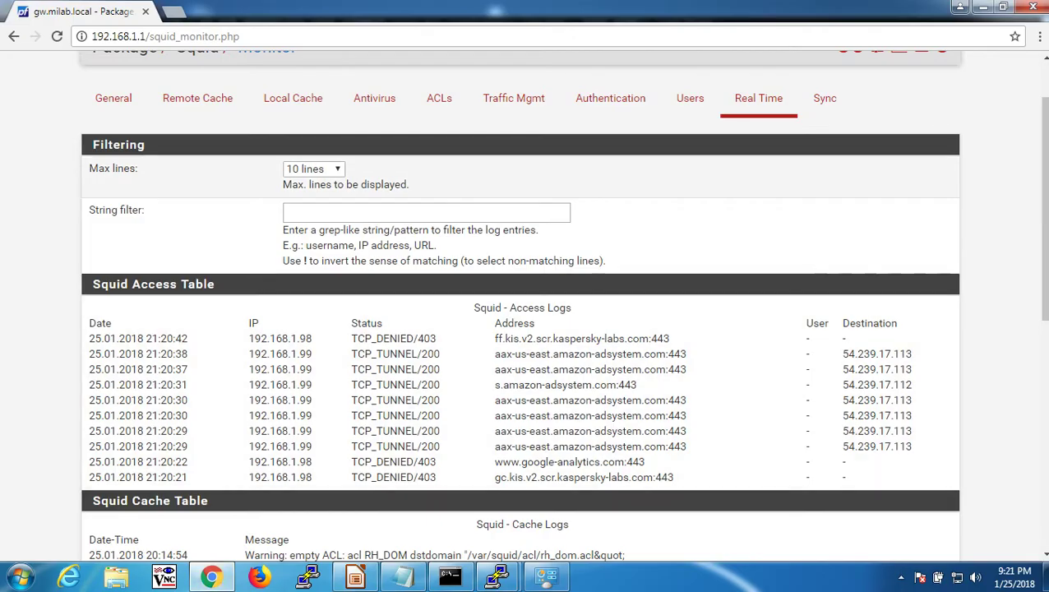
pyautogui.click(442, 69)
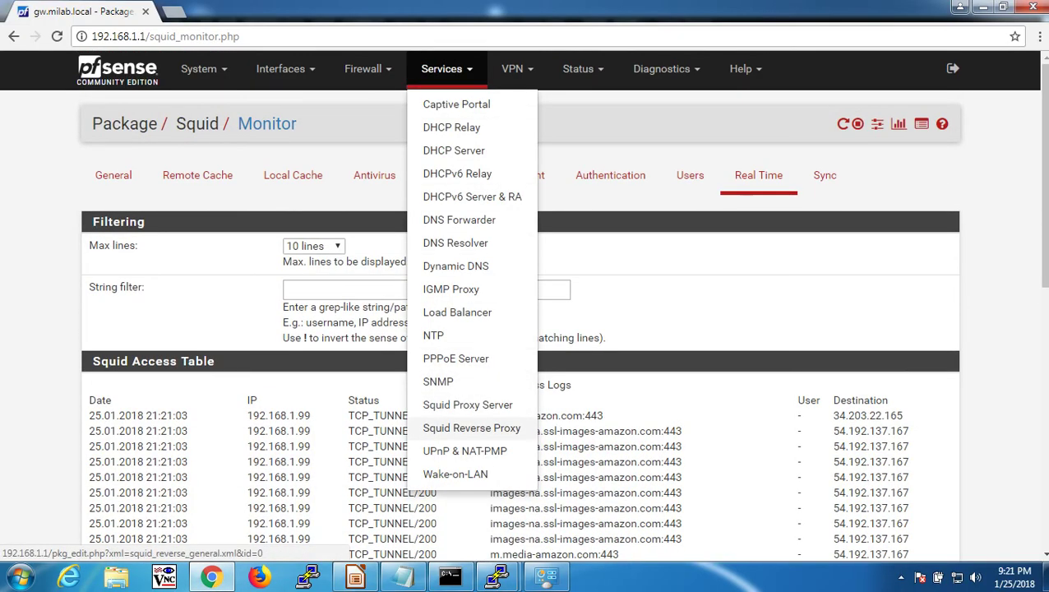
# Add .facebook.com to the Squid proxy ACL Blacklist and save the access control settings
pyautogui.click(467, 405)
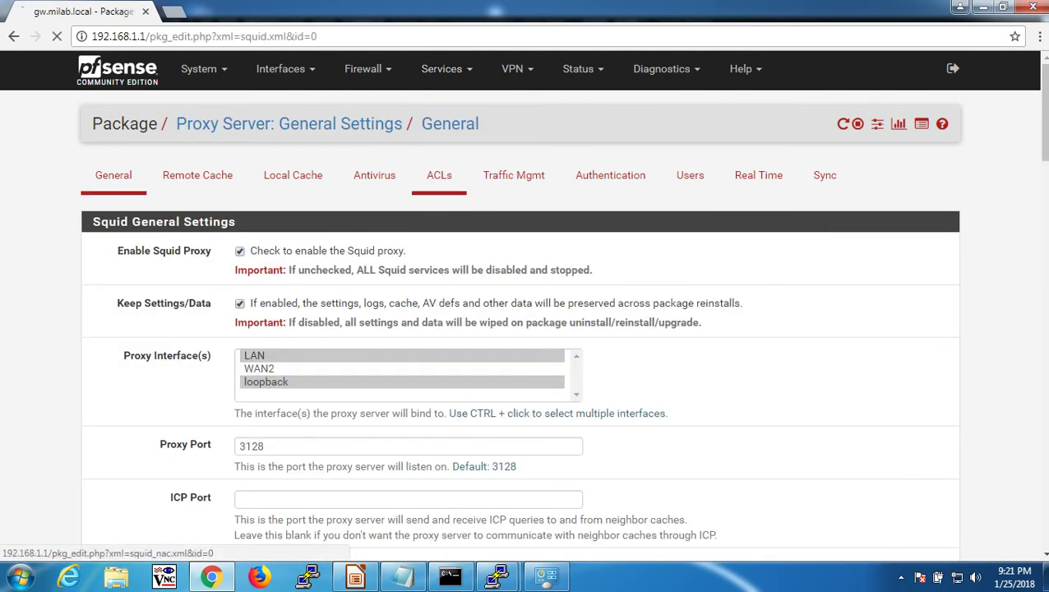
pyautogui.click(439, 175)
pyautogui.scroll(-3, 526, 304)
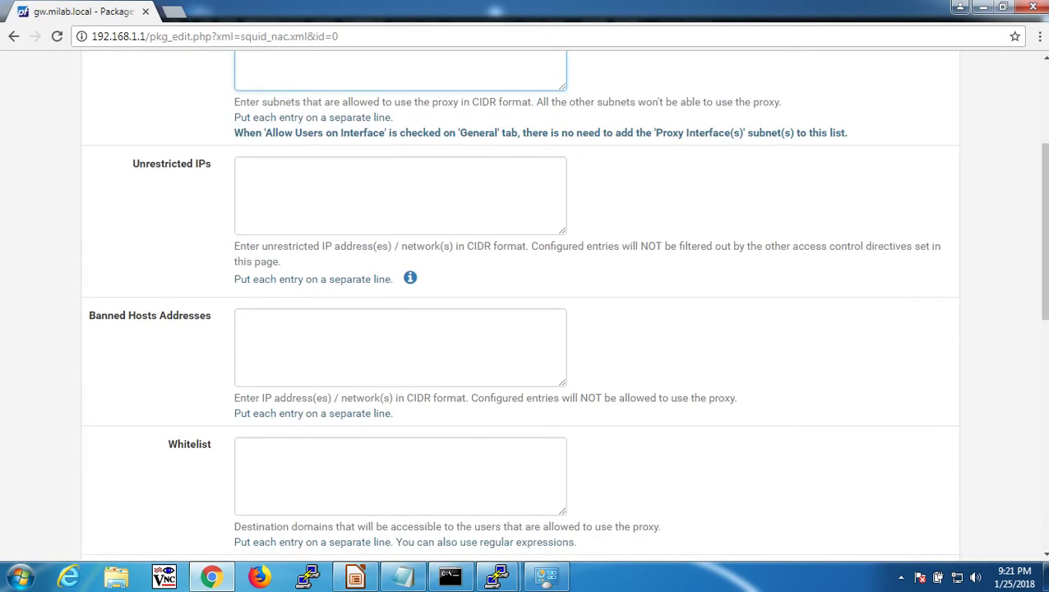
pyautogui.scroll(-3, 526, 305)
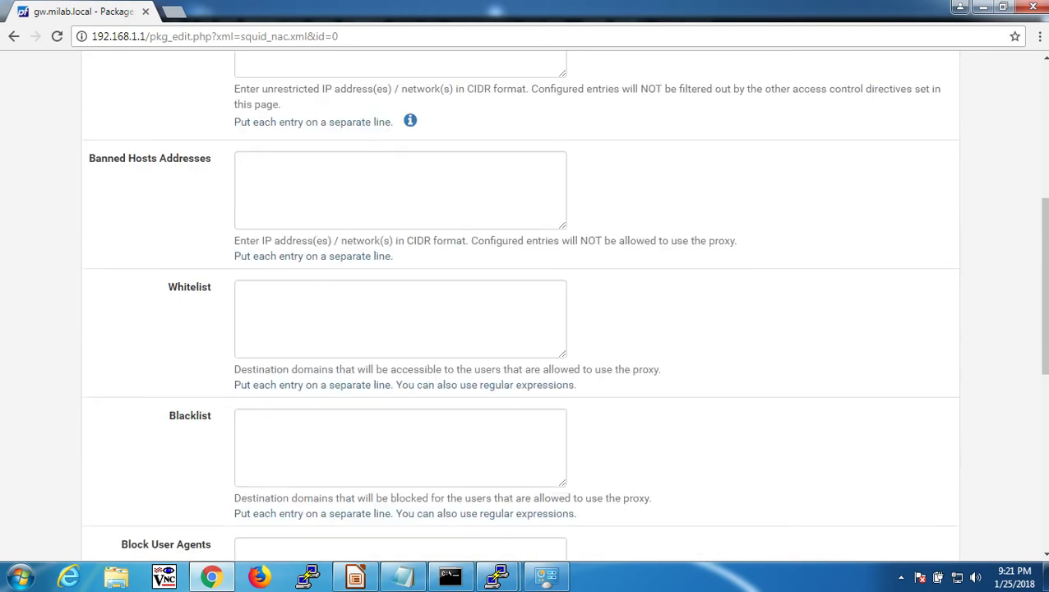
pyautogui.click(240, 344)
pyautogui.write('.facebook.com')
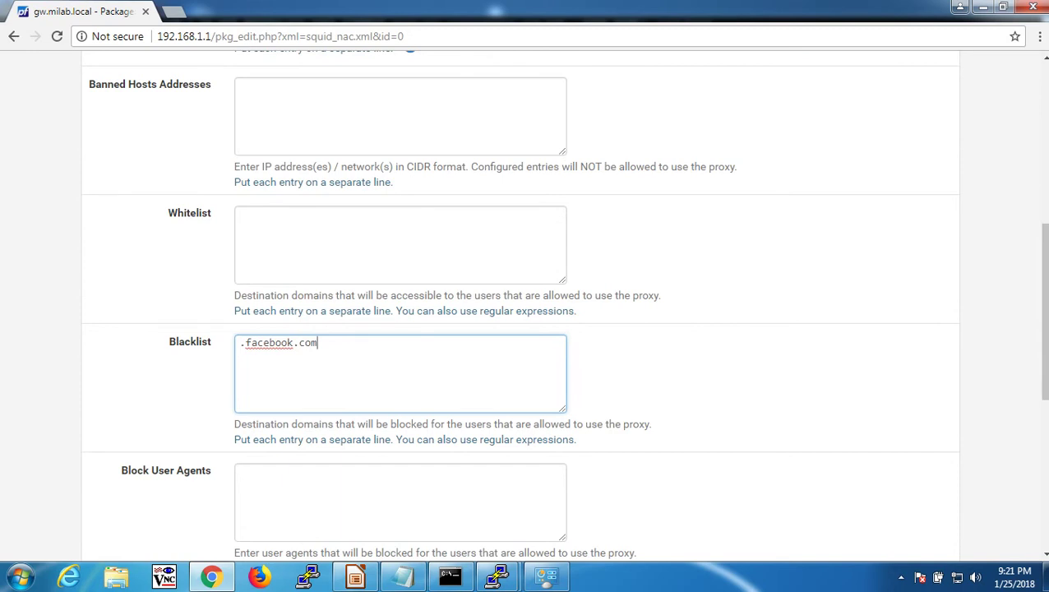
pyautogui.scroll(-5, 525, 304)
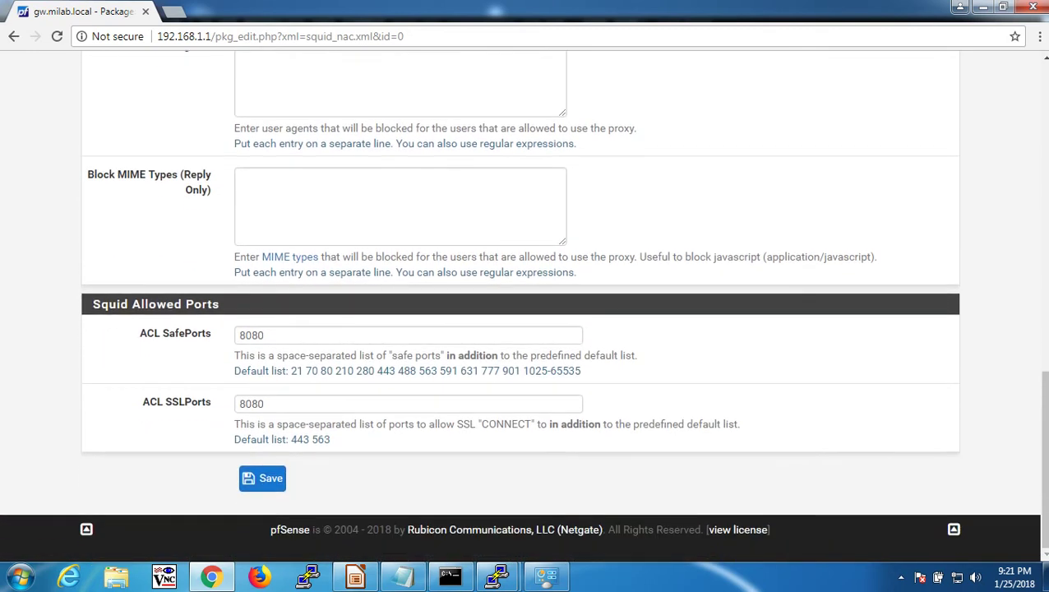
pyautogui.click(262, 478)
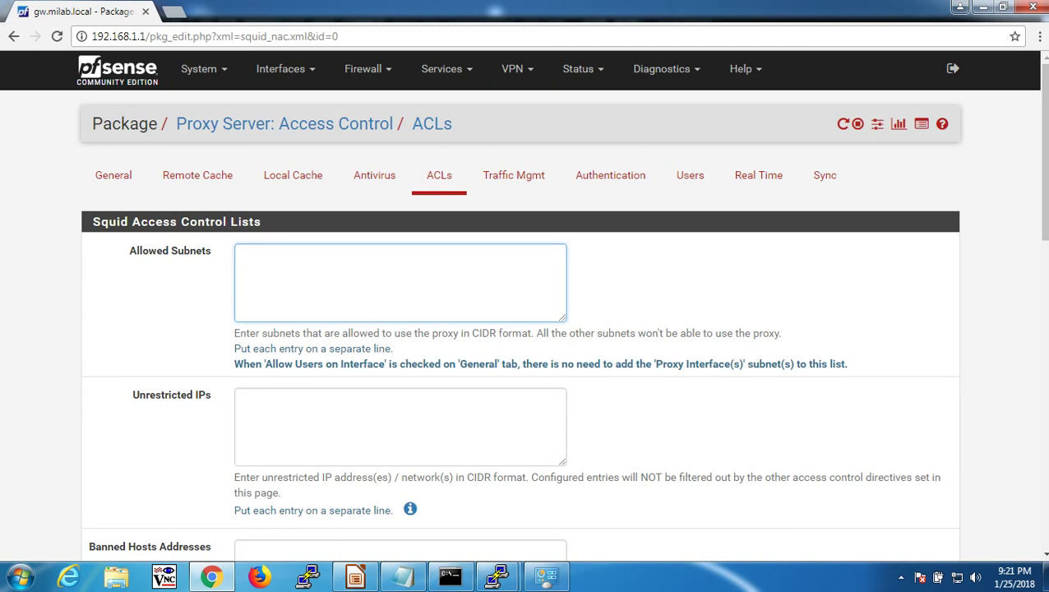
# Re-save the proxy General settings so the new blacklist is applied
pyautogui.click(113, 175)
pyautogui.scroll(-10, 527, 329)
pyautogui.scroll(-20, 527, 329)
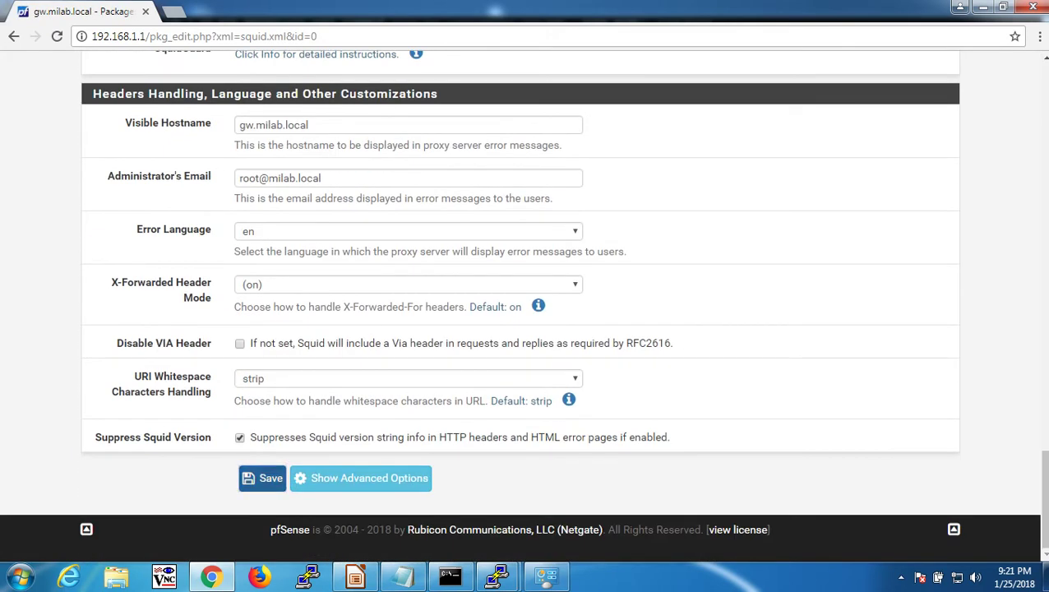
pyautogui.click(263, 479)
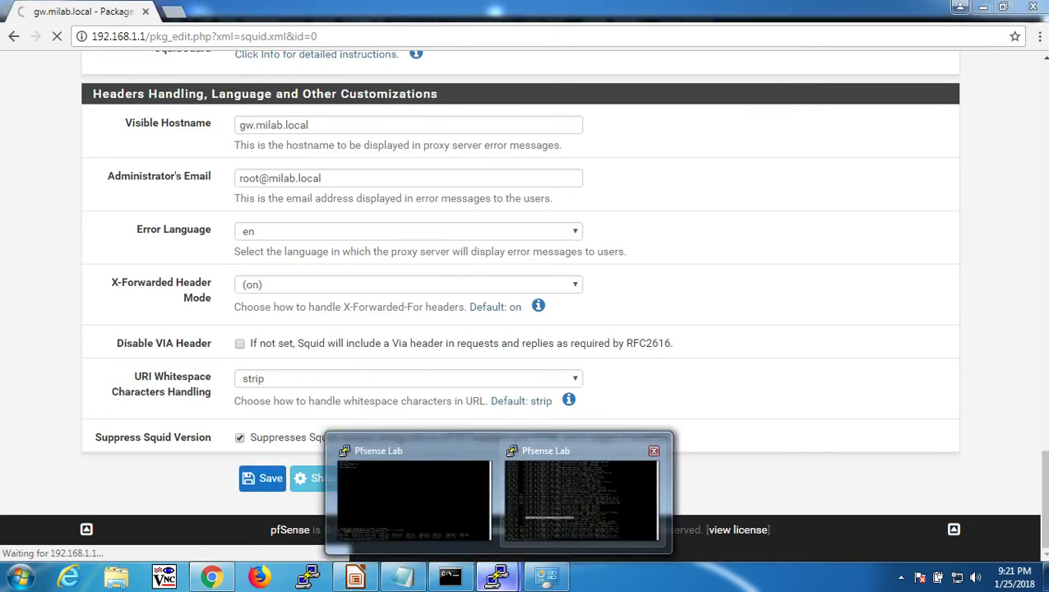
# List the ACL files with ls -l in the pfSense shell and copy the blacklist.acl name
pyautogui.click(582, 497)
pyautogui.write('ls -l')
pyautogui.press('Return')
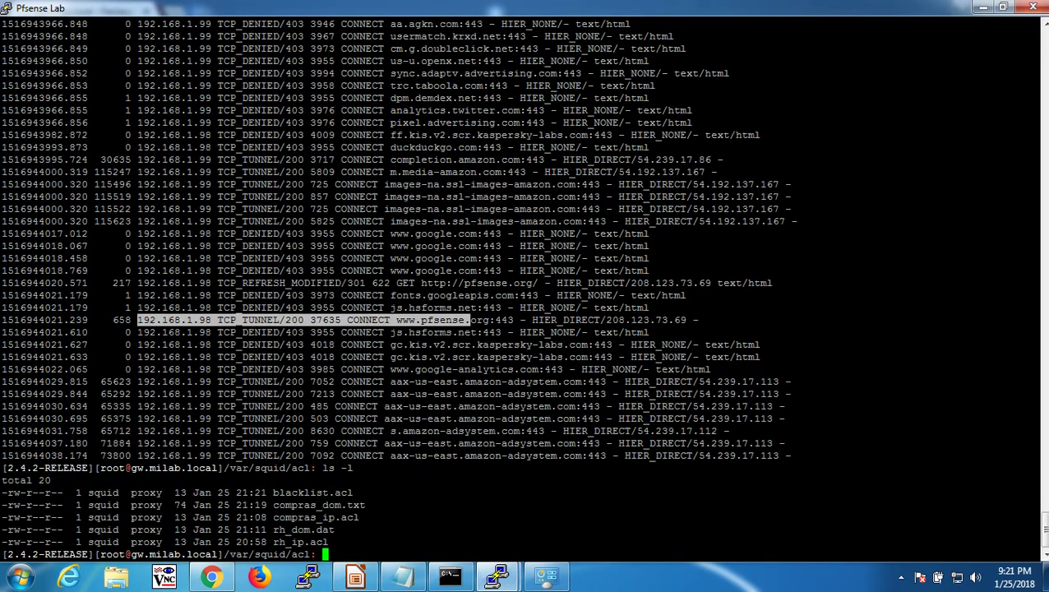
pyautogui.doubleClick(313, 492)
# Run cat blacklist.acl to confirm it contains .facebook.com, then switch to Firefox
pyautogui.write('cat')
pyautogui.write('blacklist.acl')
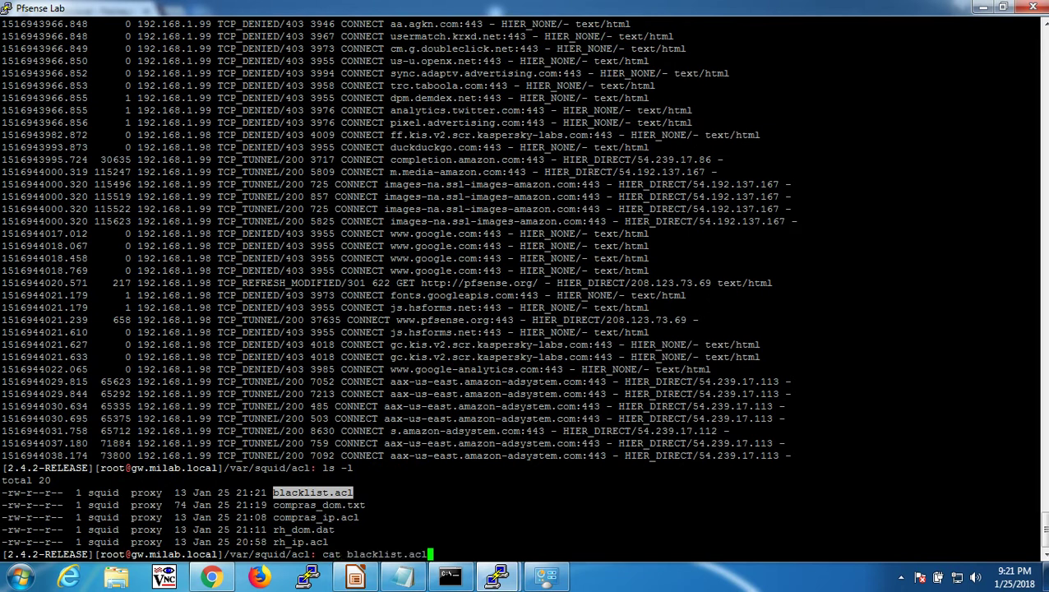
pyautogui.press('Return')
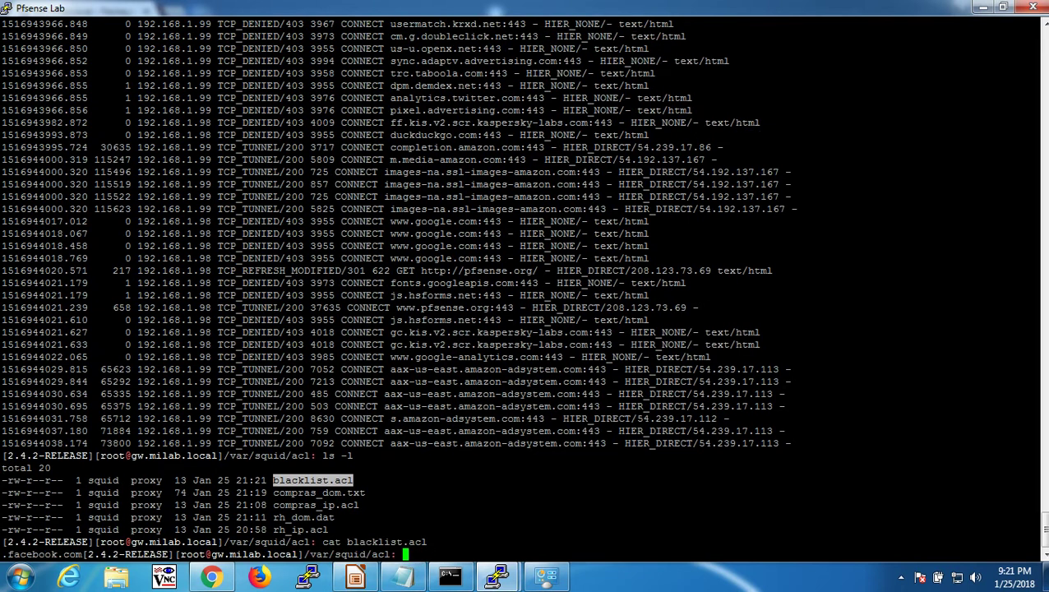
pyautogui.click(211, 578)
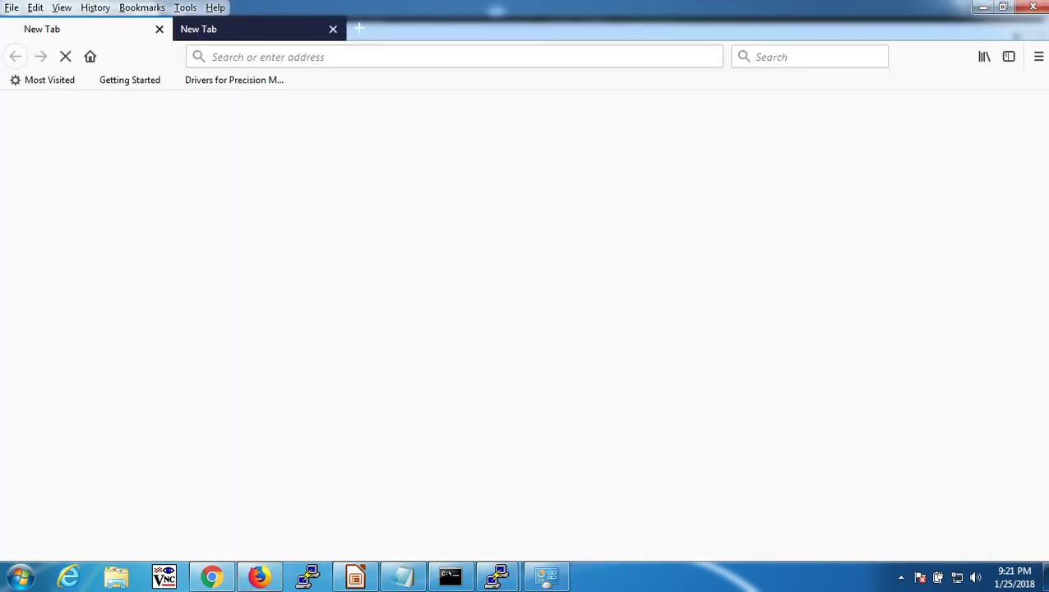
# Try browsing to facebook.com, which the proxy refuses
pyautogui.write('fa')
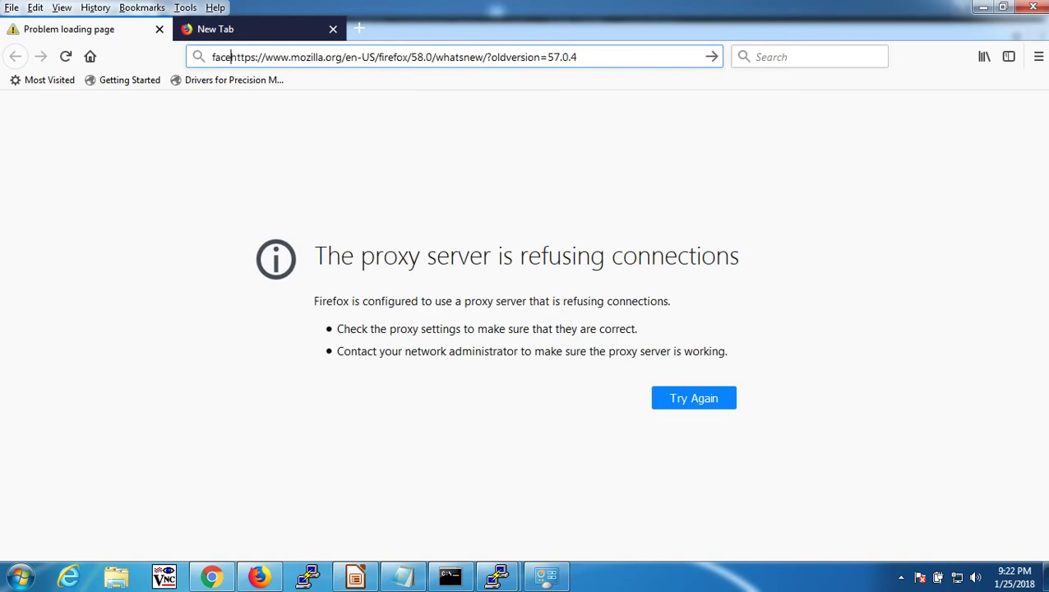
pyautogui.write('ce')
pyautogui.hotkey('ctrl', 'a')
pyautogui.write('fa')
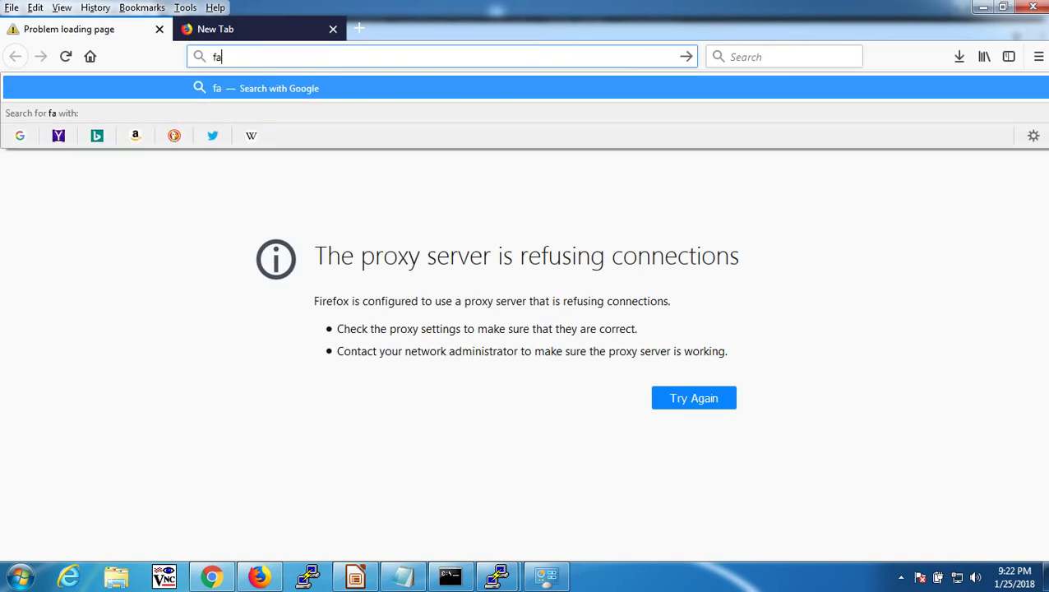
pyautogui.write('cebook')
pyautogui.hotkey('ctrl', 'Return')
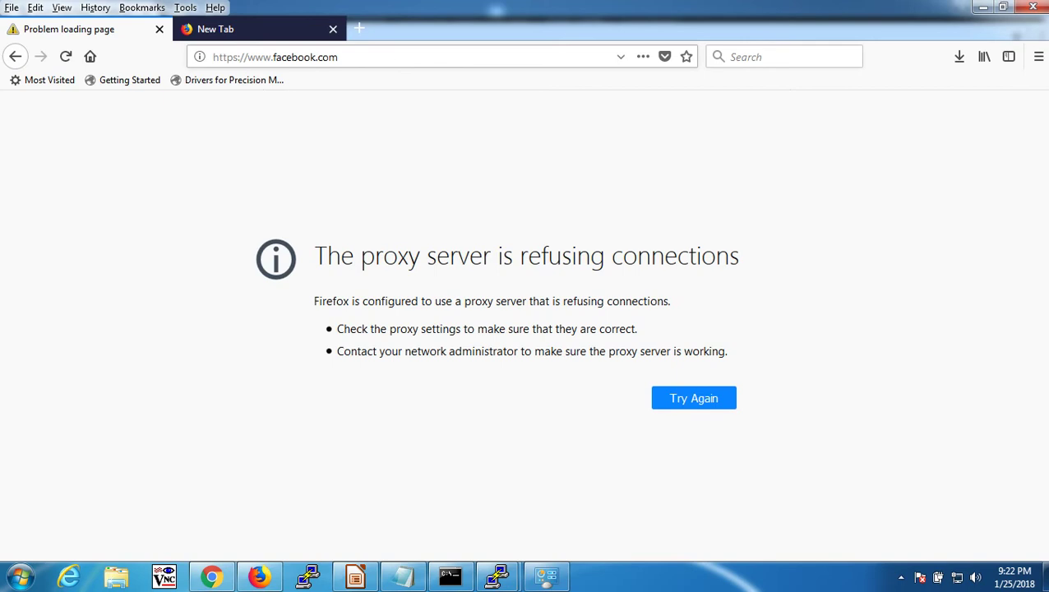
# Load amazon.com successfully through the proxy
pyautogui.hotkey('ctrl', 'l')
pyautogui.write('amaz')
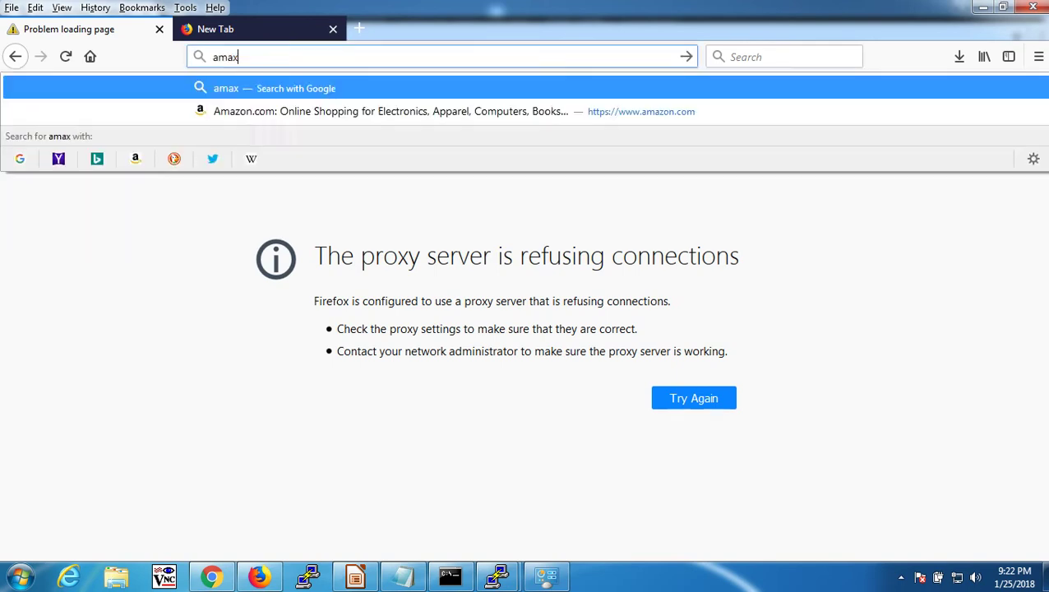
pyautogui.press('Return')
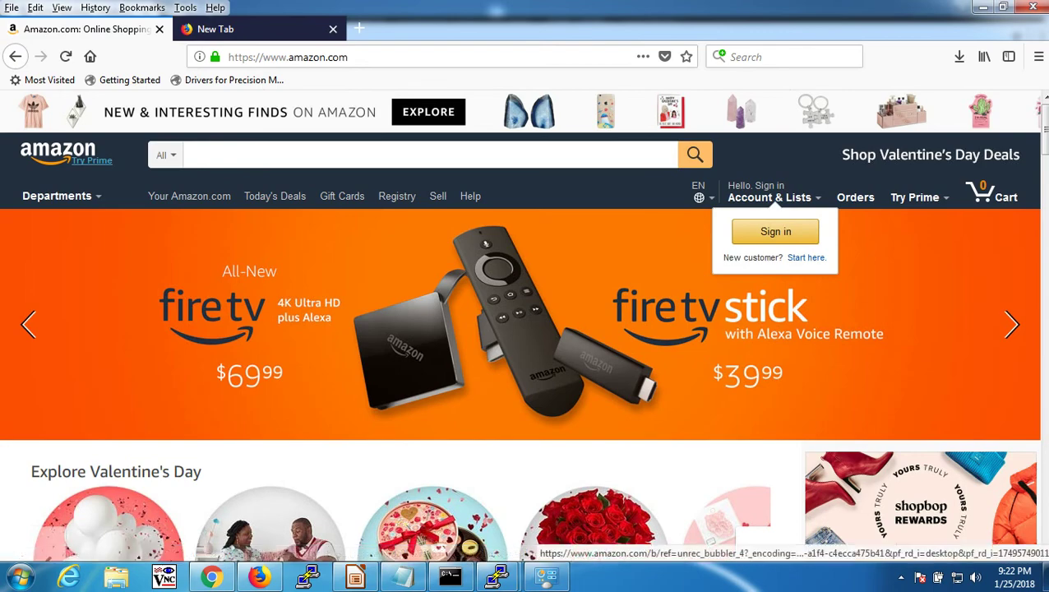
# Rerun the Squid access log tail in the pfSense shell to show TCP_DENIED/403 facebook requests
pyautogui.moveTo(497, 577)
pyautogui.click(592, 497)
pyautogui.press('Up')
pyautogui.press('Up')
pyautogui.press('Up')
pyautogui.press('Return')
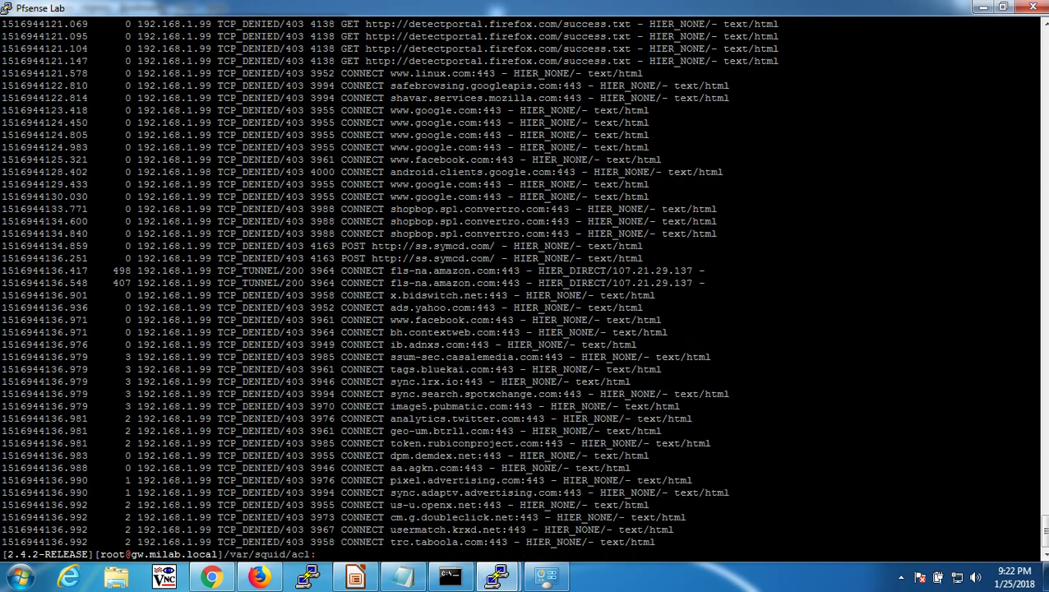
pyautogui.moveTo(261, 320); pyautogui.dragTo(506, 320)
pyautogui.moveTo(229, 320); pyautogui.dragTo(198, 320)
pyautogui.press('Up')
pyautogui.press('Return')
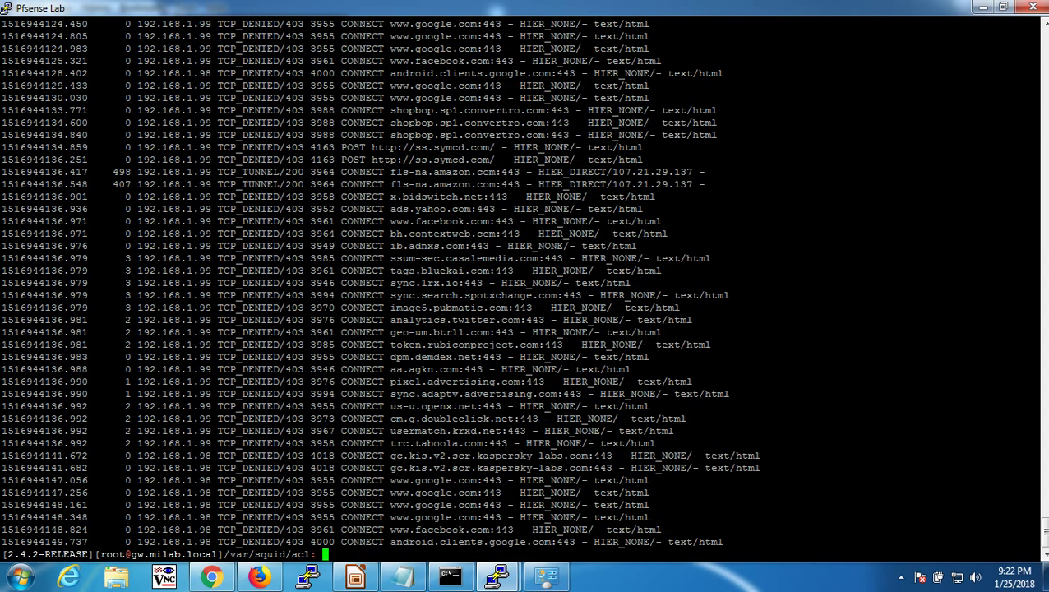
pyautogui.moveTo(167, 530); pyautogui.dragTo(396, 530)
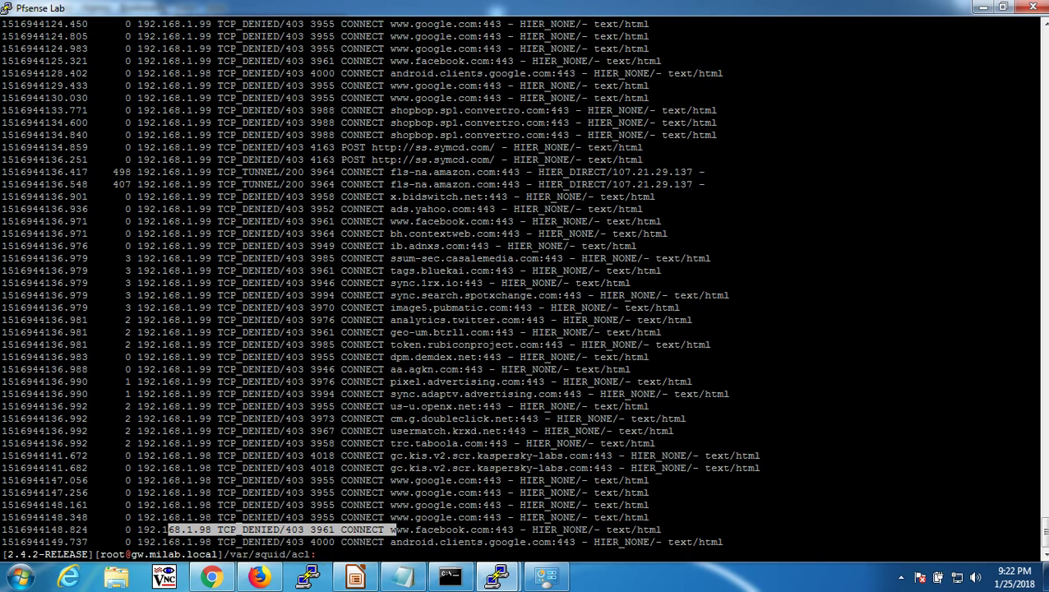
pyautogui.click(355, 578)
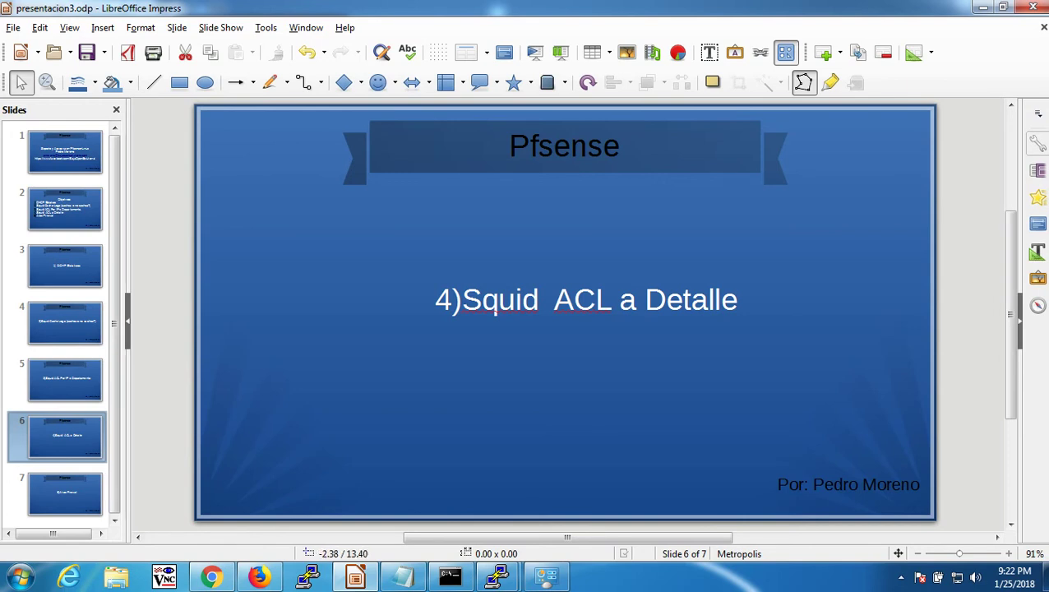
# Go to slide 7, '5)Alias Firewall', and minimize the presentation
pyautogui.click(64, 498)
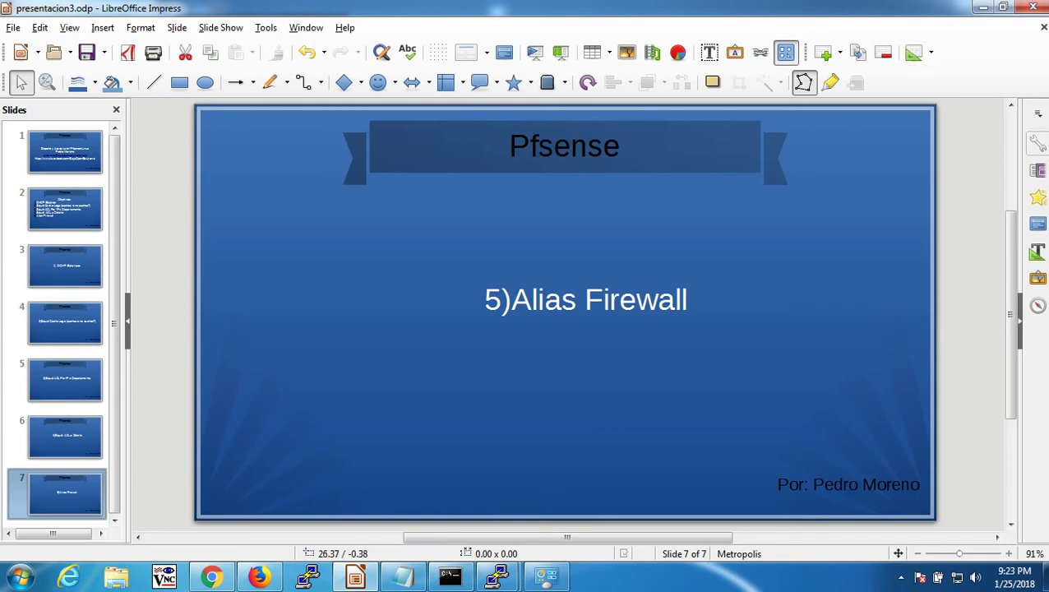
pyautogui.click(984, 7)
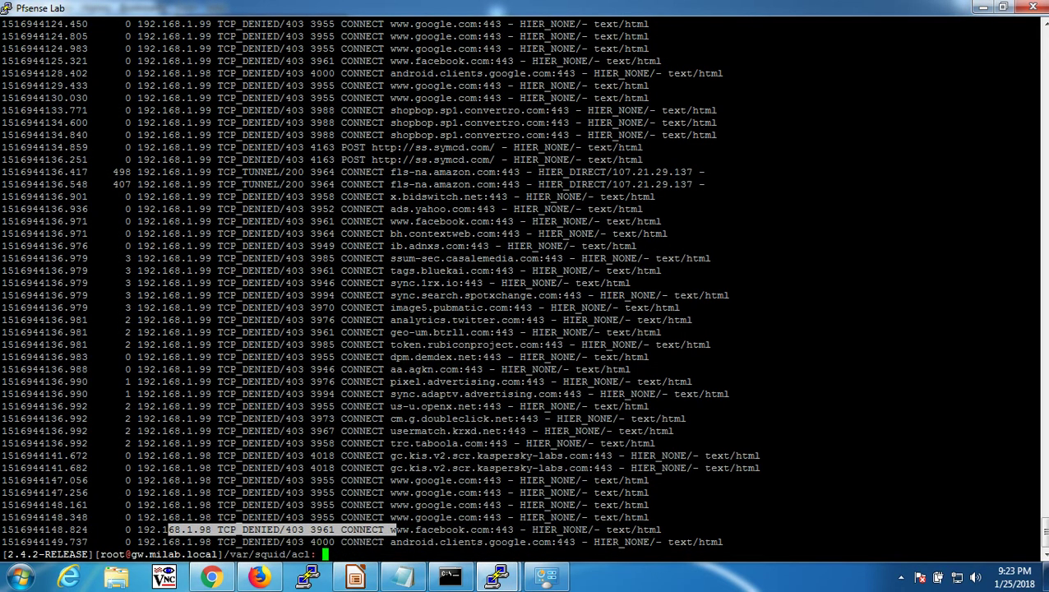
# Close Firefox's empty extra tab so only the Amazon page remains
pyautogui.click(984, 7)
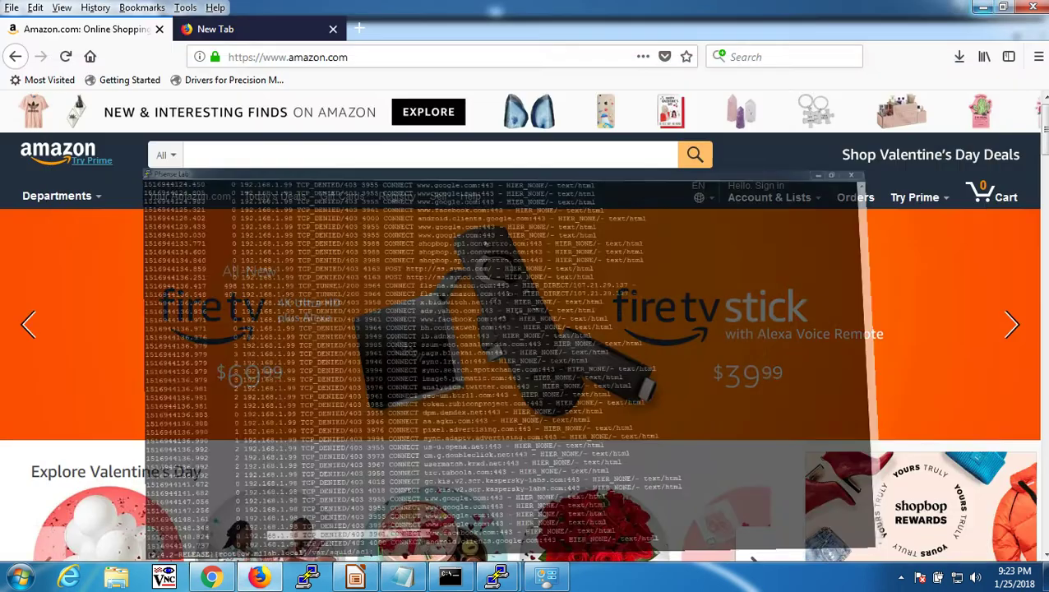
pyautogui.hotkey('ctrl', 'Tab')
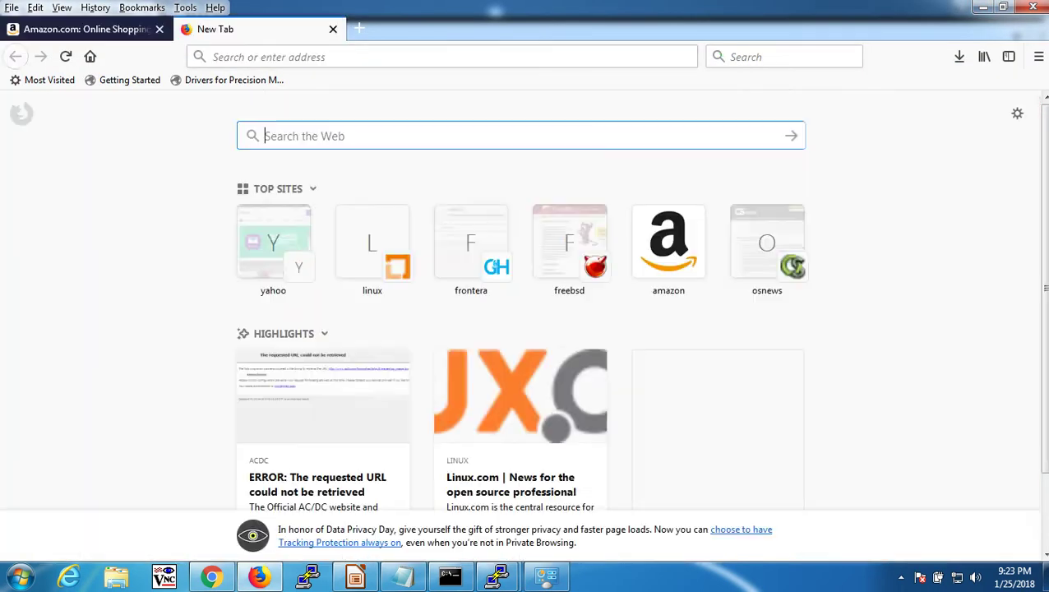
pyautogui.hotkey('ctrl', 'w')
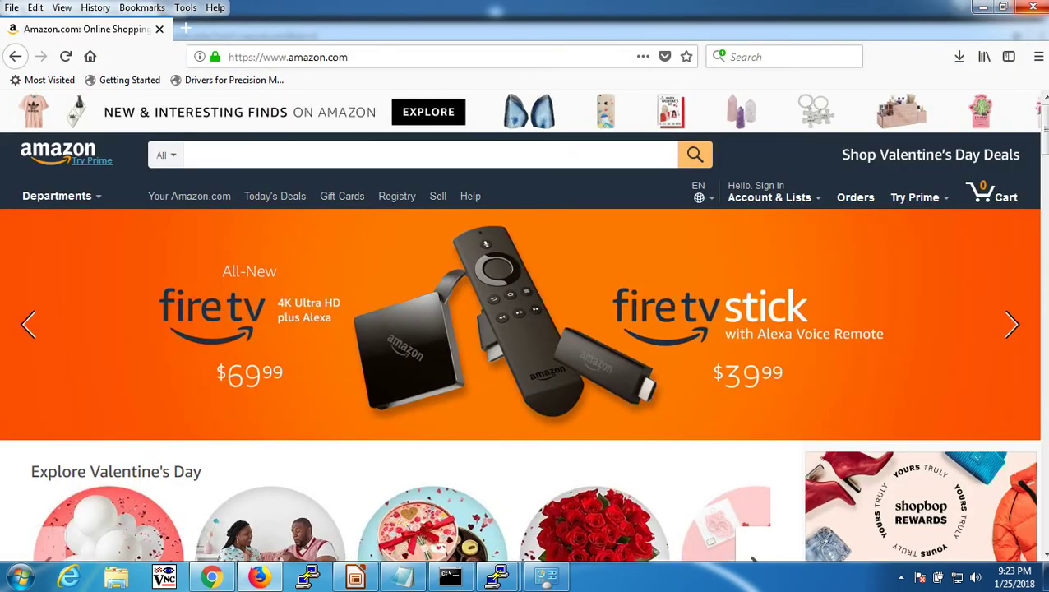
pyautogui.click(984, 7)
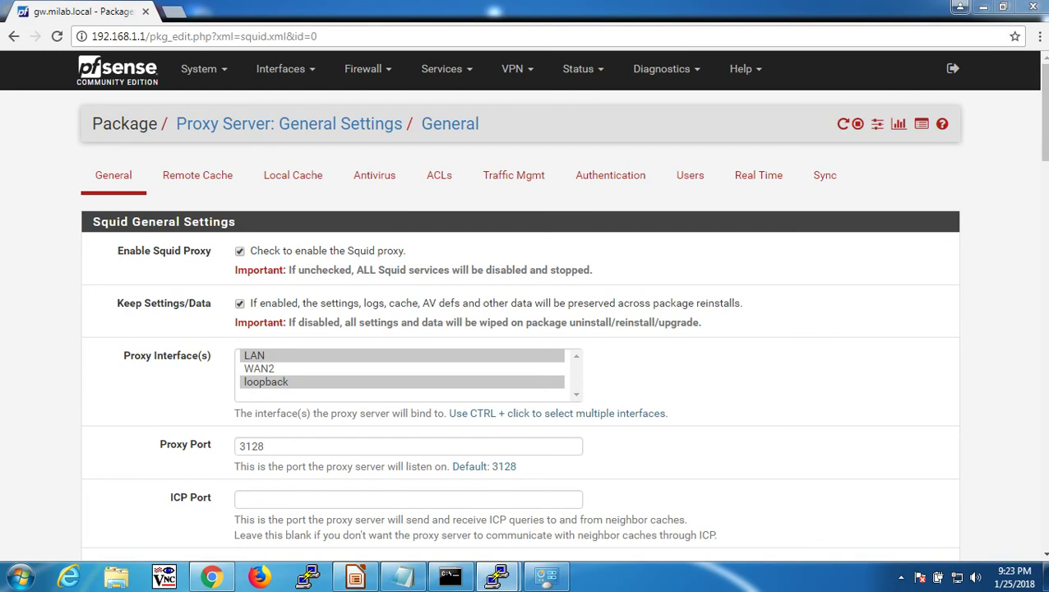
# Start a new port alias named WEB_ALLOW with description 'Puertos Permitido'
pyautogui.click(363, 68)
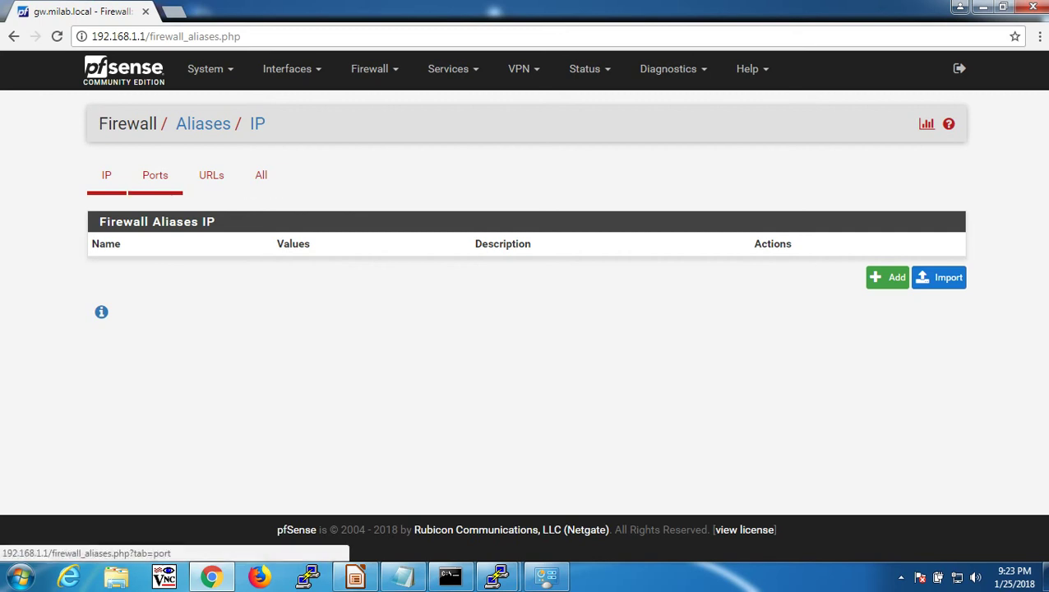
pyautogui.click(154, 175)
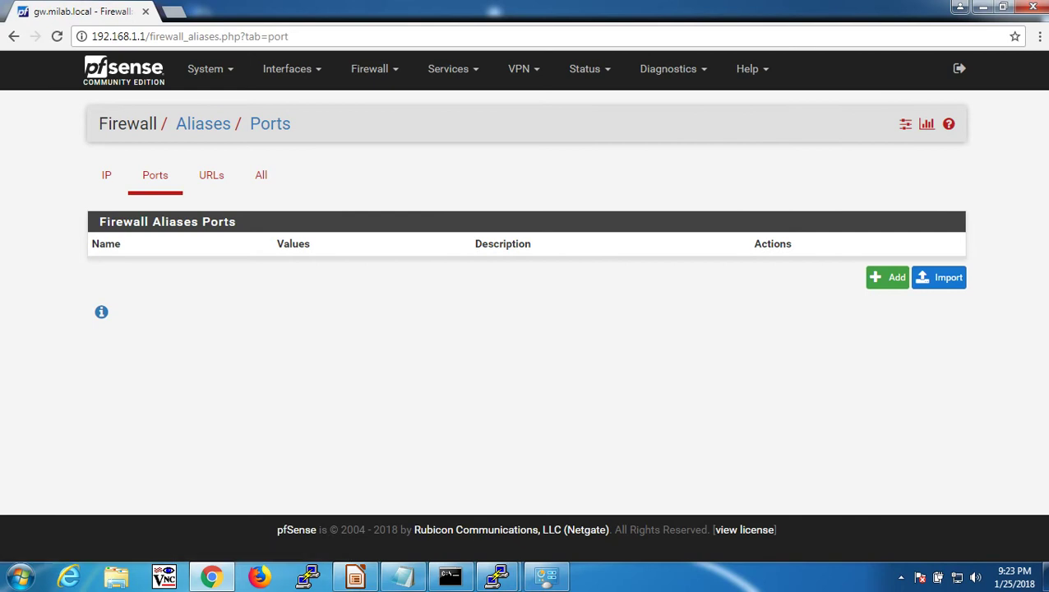
pyautogui.click(887, 277)
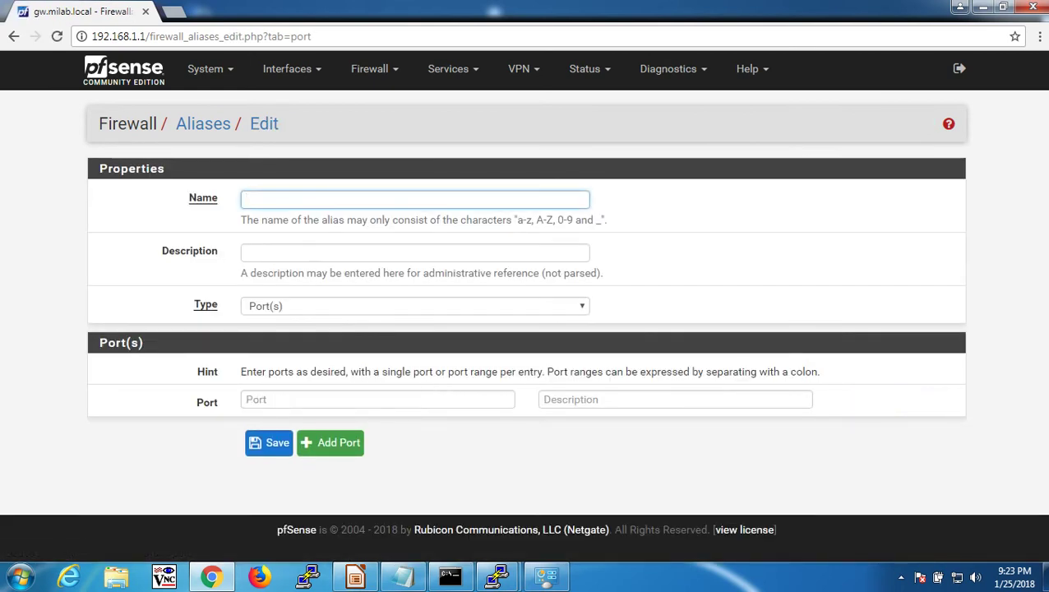
pyautogui.write('WEB')
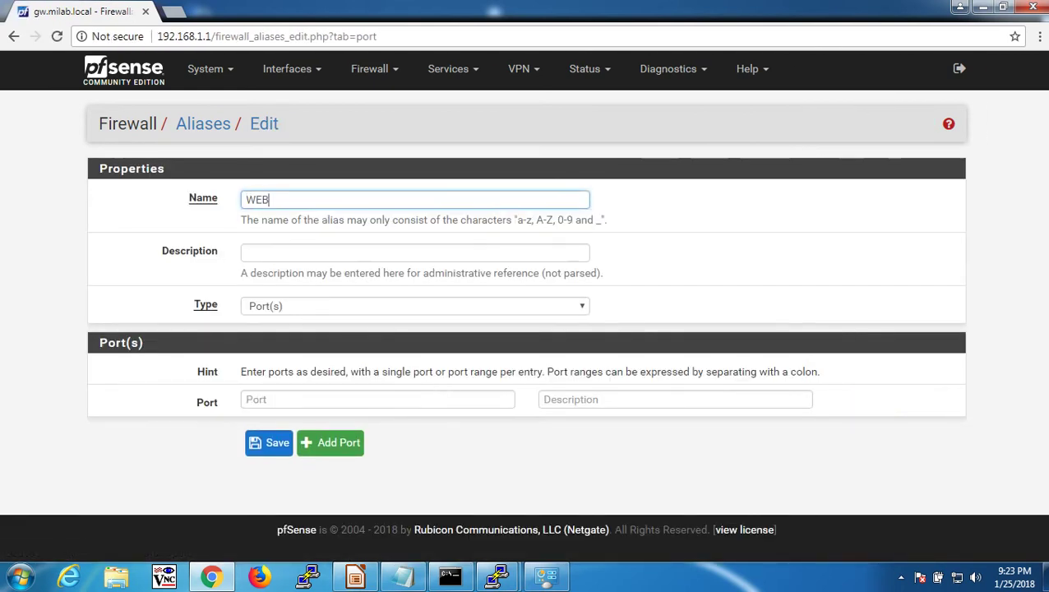
pyautogui.write('_ALLOW')
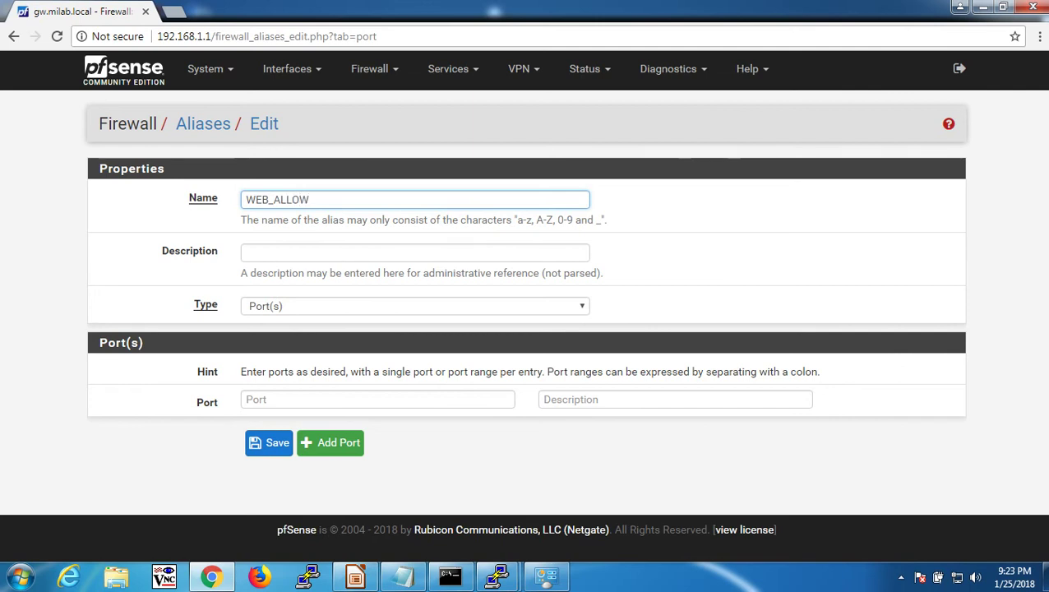
pyautogui.click(415, 252)
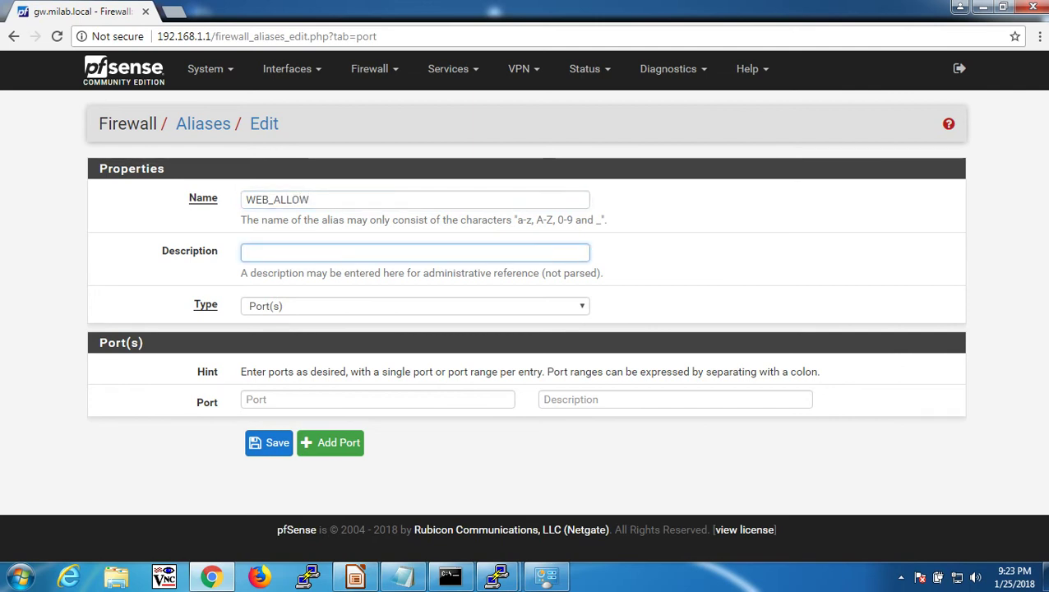
pyautogui.write('Puertos ')
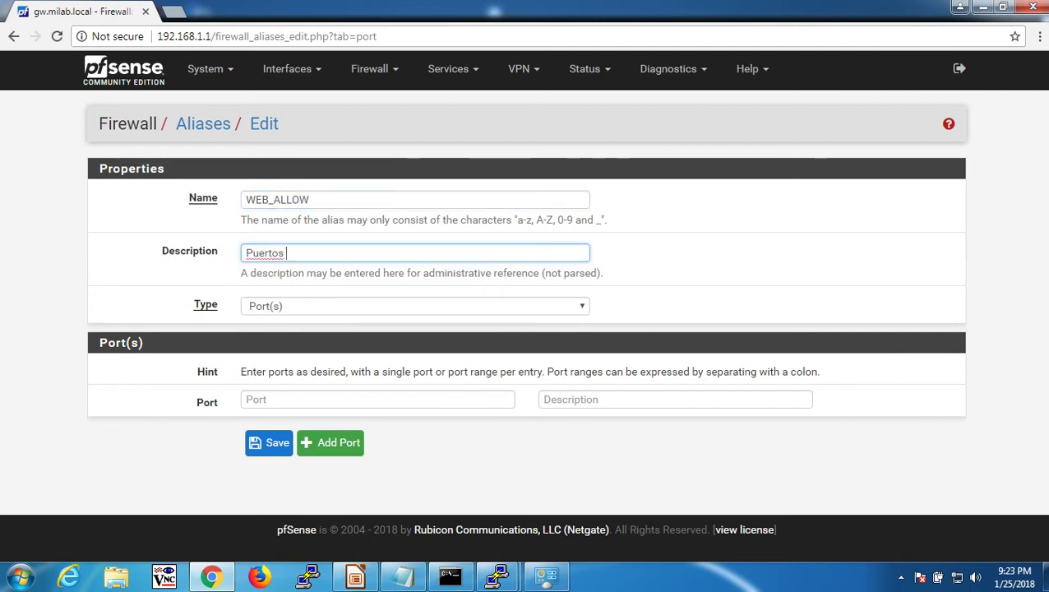
pyautogui.write('Permitidos')
# Add ports 80 (http) and 443 (https) to WEB_ALLOW and save the alias
pyautogui.click(254, 399)
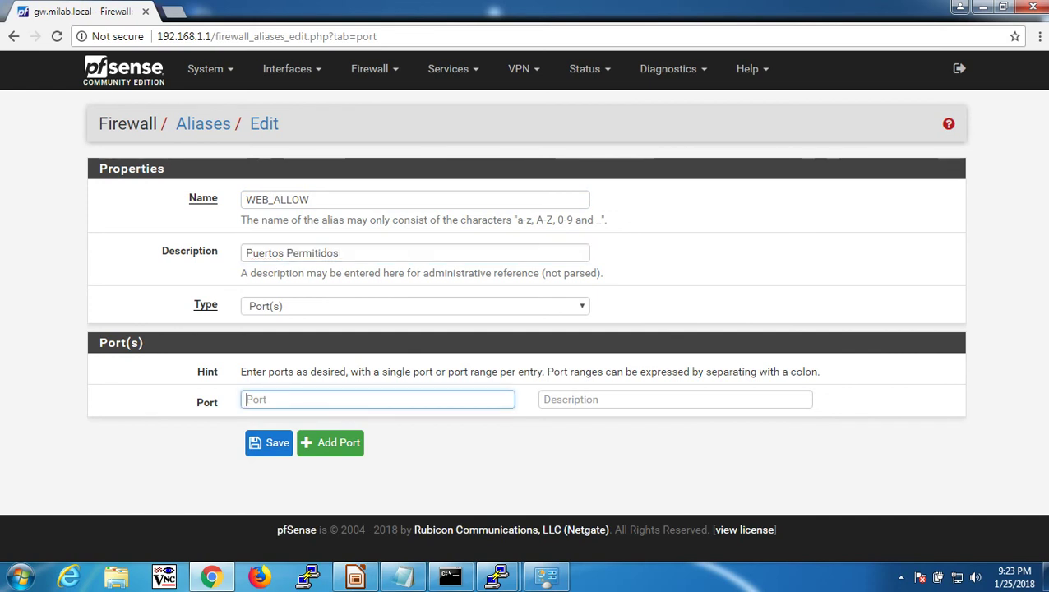
pyautogui.write('80')
pyautogui.click(576, 399)
pyautogui.write('http')
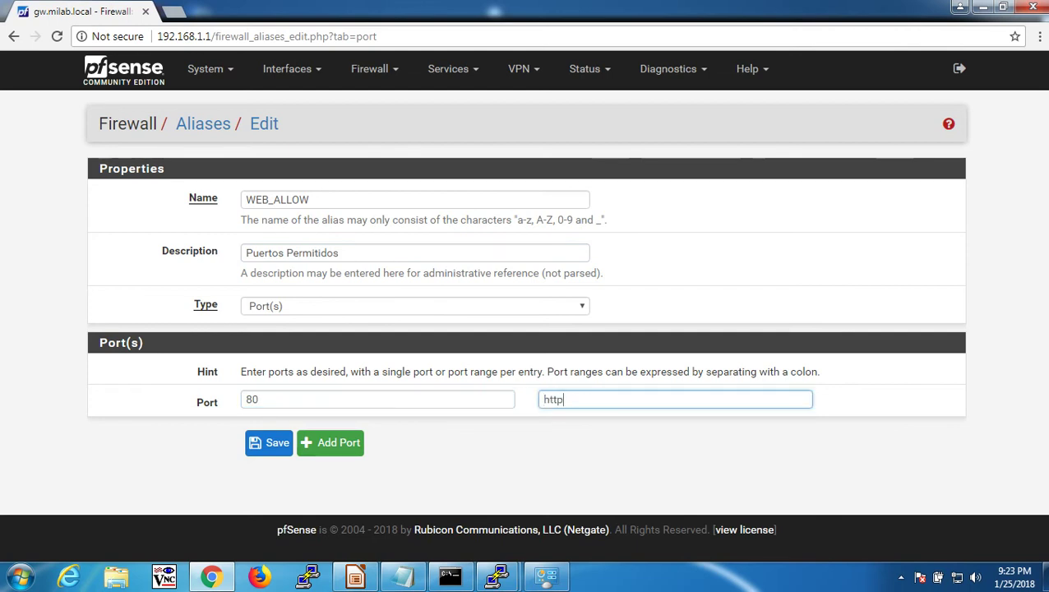
pyautogui.click(329, 443)
pyautogui.click(374, 436)
pyautogui.write('443')
pyautogui.press('Tab')
pyautogui.write('https')
pyautogui.press('BackSpace')
pyautogui.press('BackSpace')
pyautogui.write('ps')
pyautogui.click(262, 482)
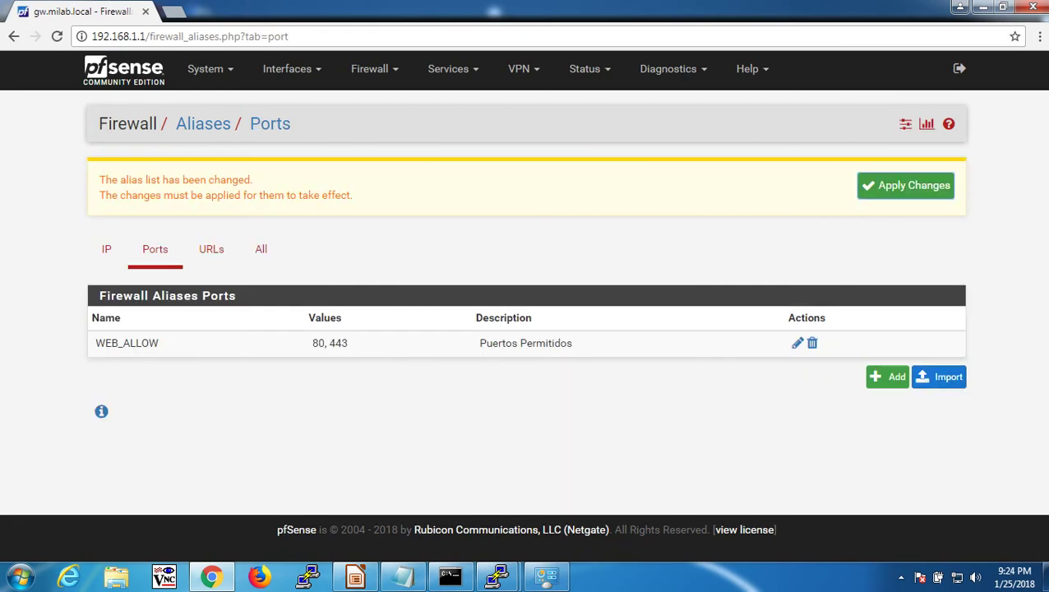
pyautogui.click(106, 249)
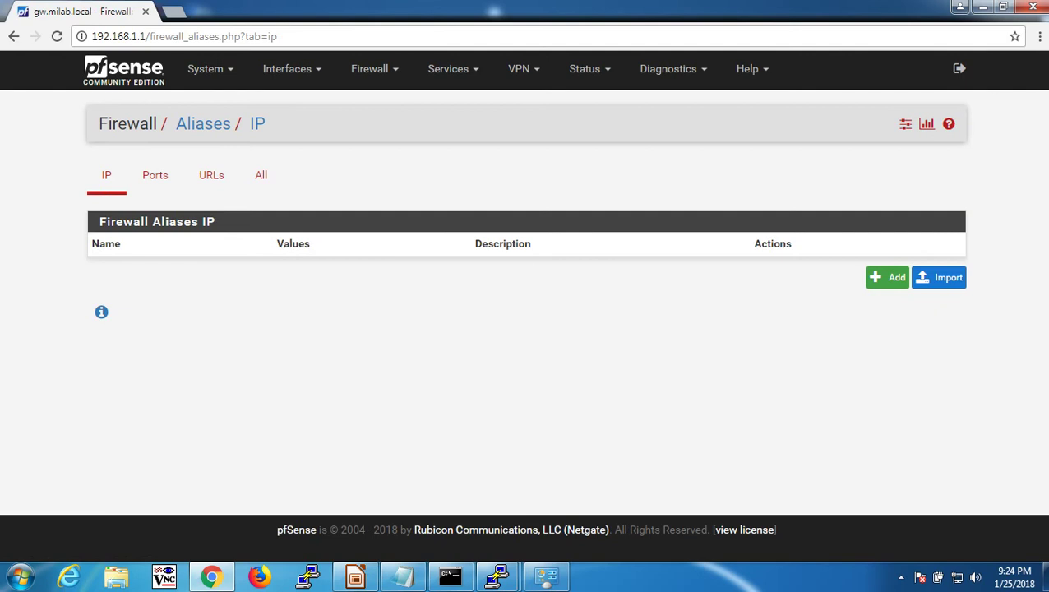
# Start a new IP alias named MANAGERS, described 'Usuarios Sin Restricciones'
pyautogui.click(888, 277)
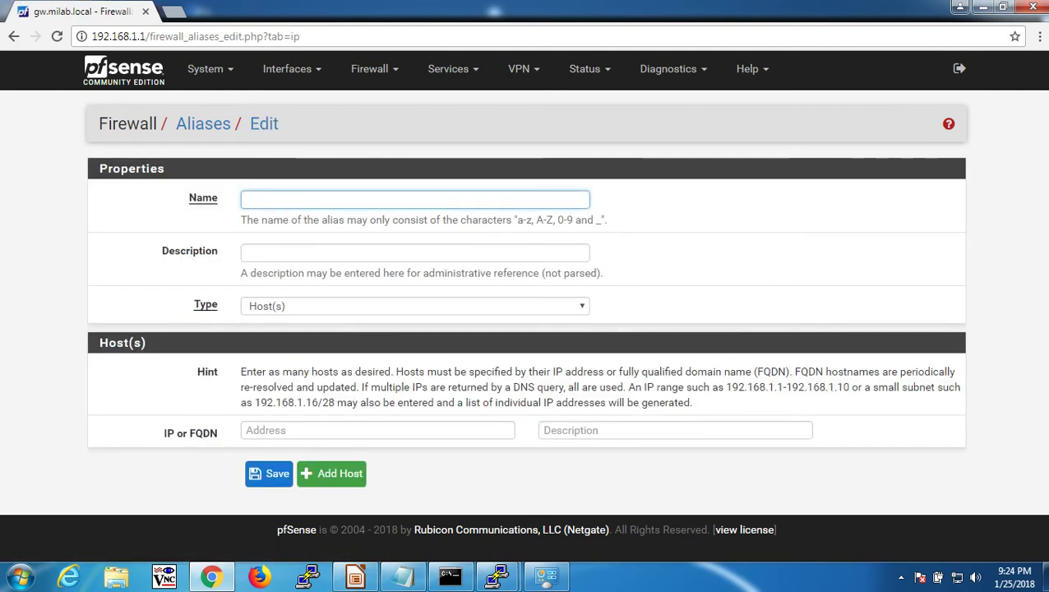
pyautogui.write('MANA')
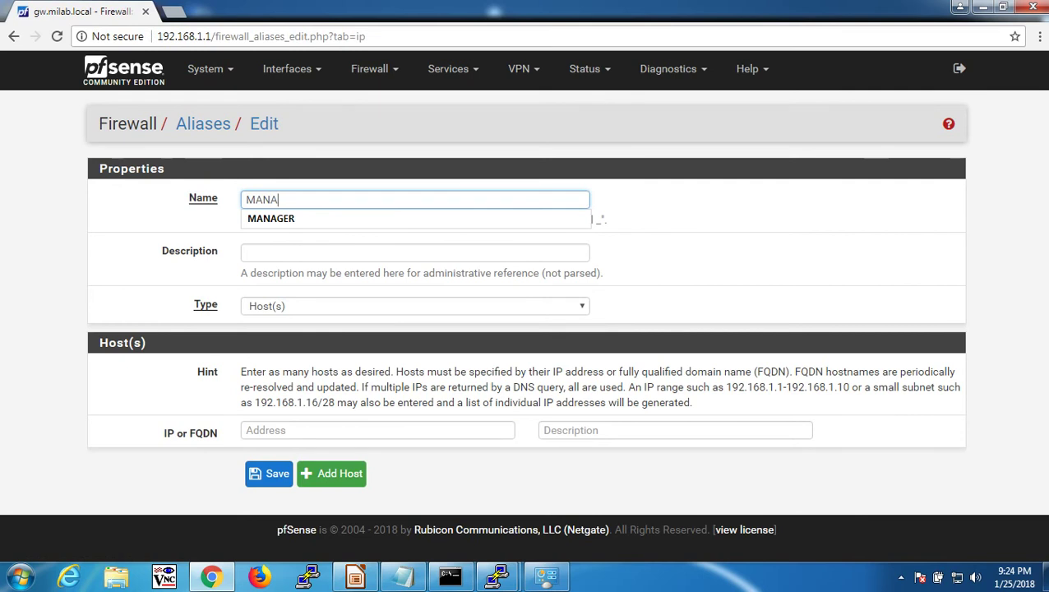
pyautogui.write('GERS')
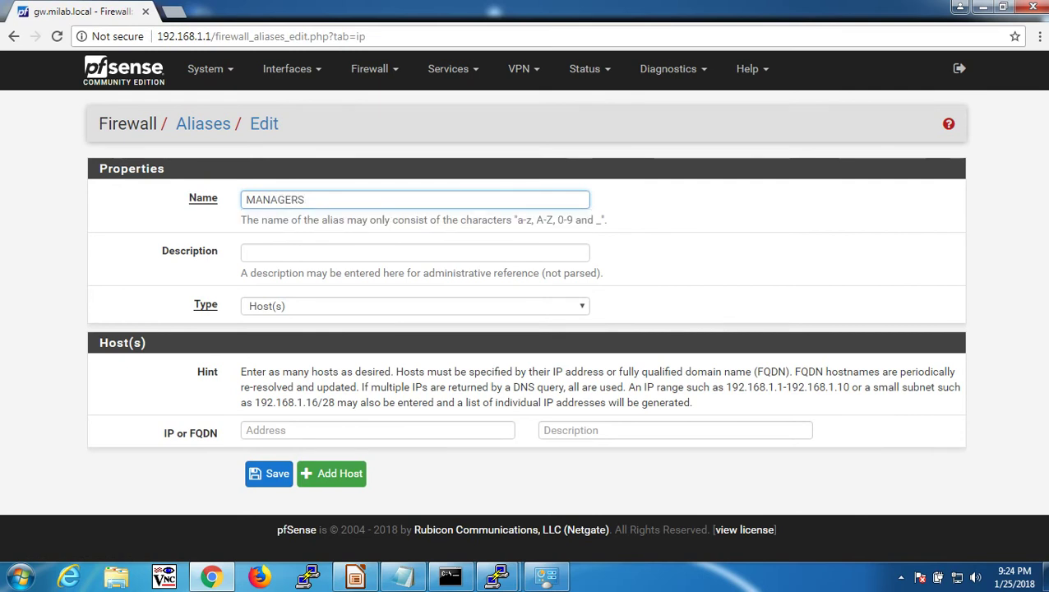
pyautogui.click(245, 252)
pyautogui.write('Usuarios ')
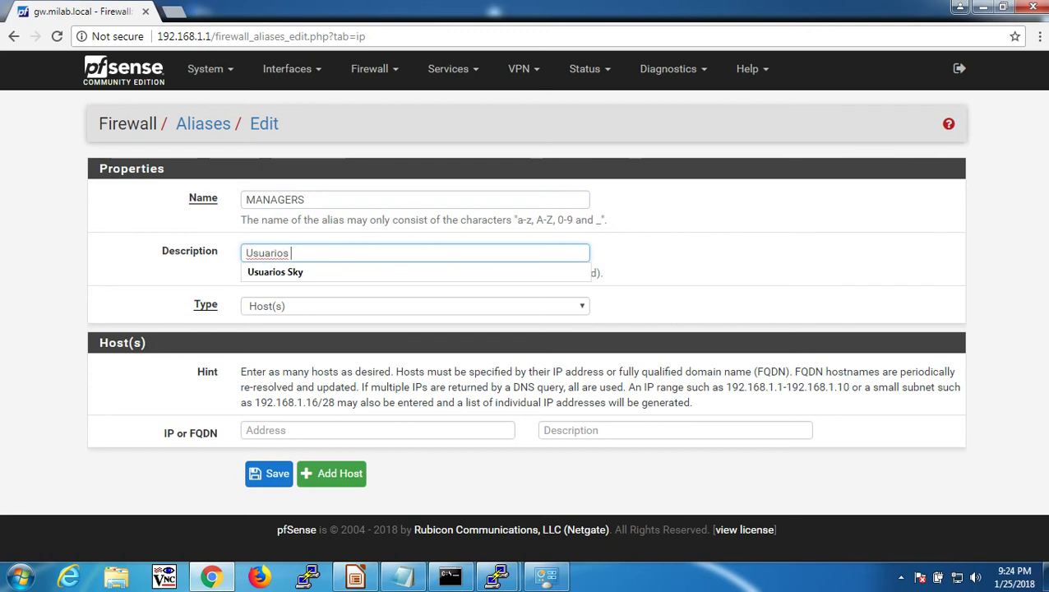
pyautogui.write('Sin ')
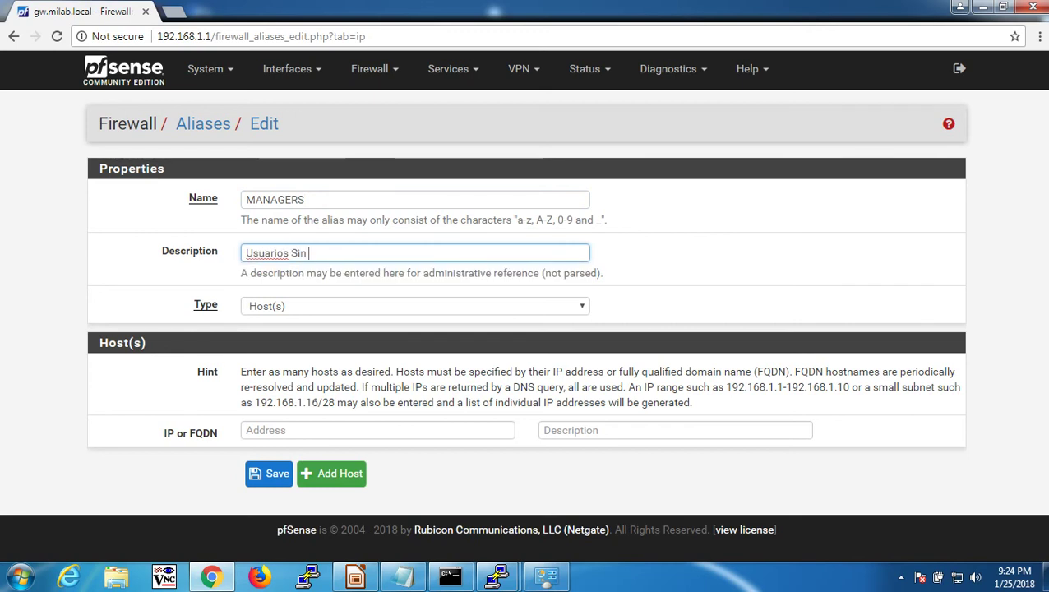
pyautogui.write('Restricciones')
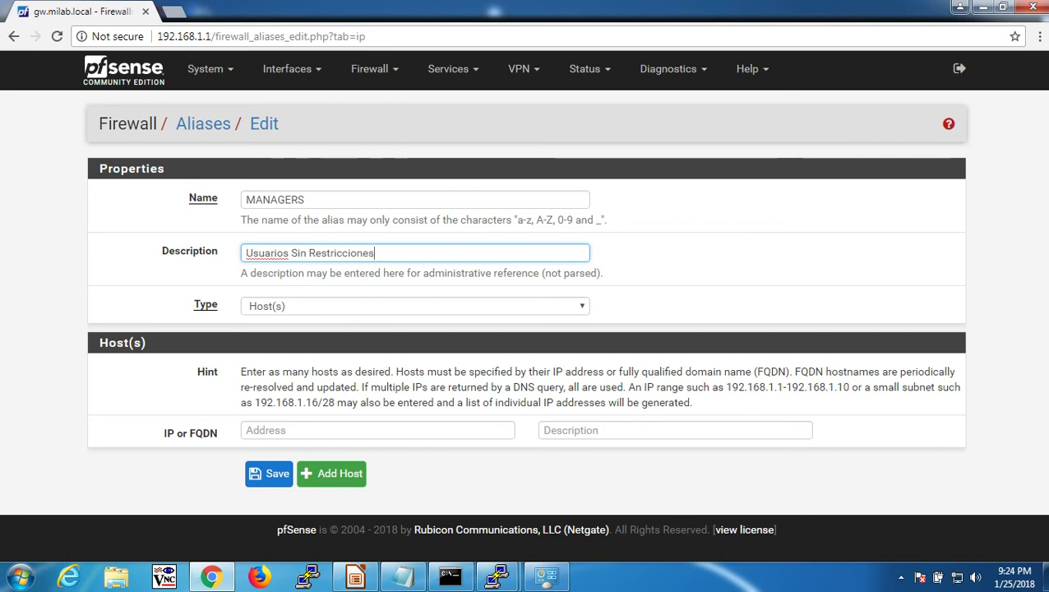
# Add host 192.168.1.96 described 'Admin General' and save the MANAGERS alias
pyautogui.click(377, 431)
pyautogui.write('192.168.1')
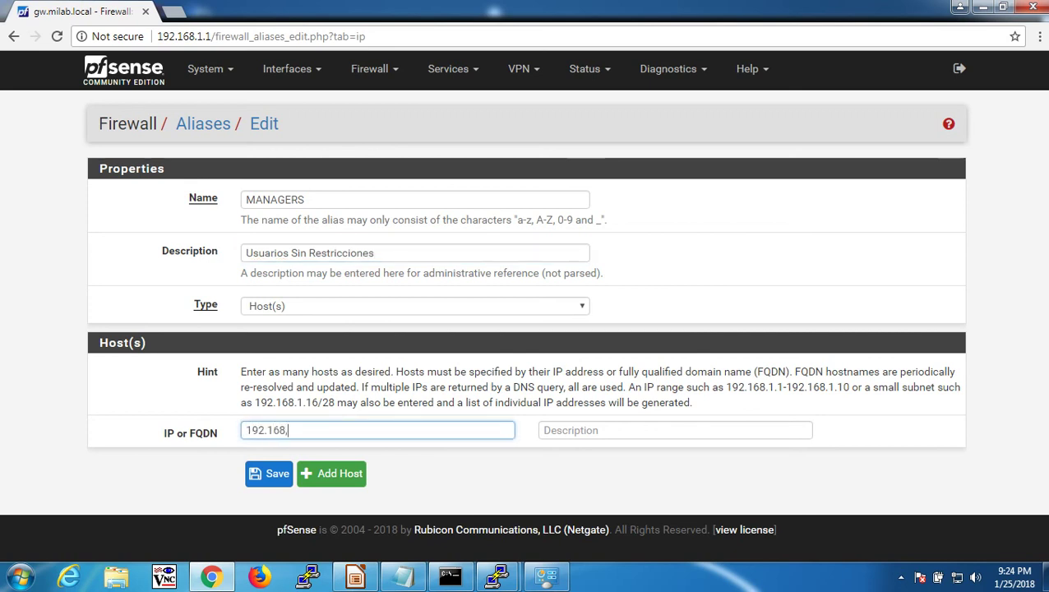
pyautogui.press('BackSpace')
pyautogui.press('BackSpace')
pyautogui.press('BackSpace')
pyautogui.write('96')
pyautogui.press('BackSpace')
pyautogui.press('BackSpace')
pyautogui.write('1.96')
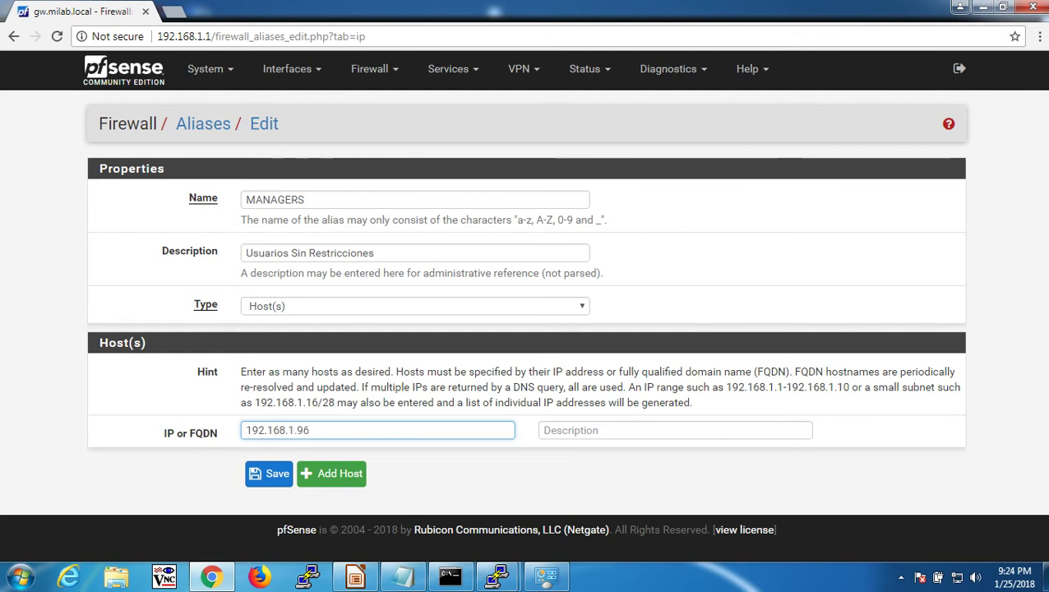
pyautogui.click(575, 431)
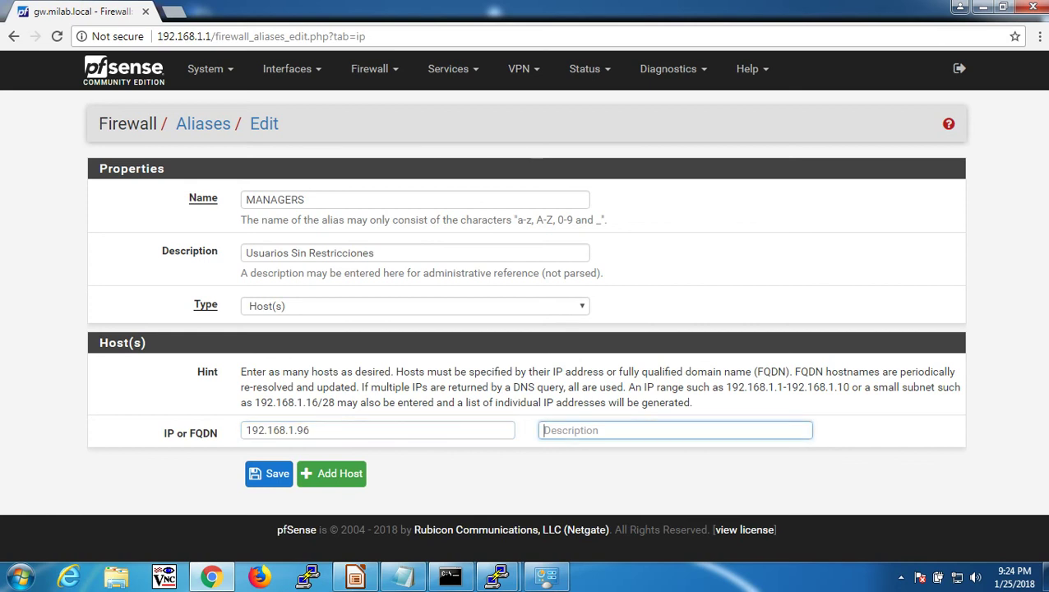
pyautogui.write('Admin Gne')
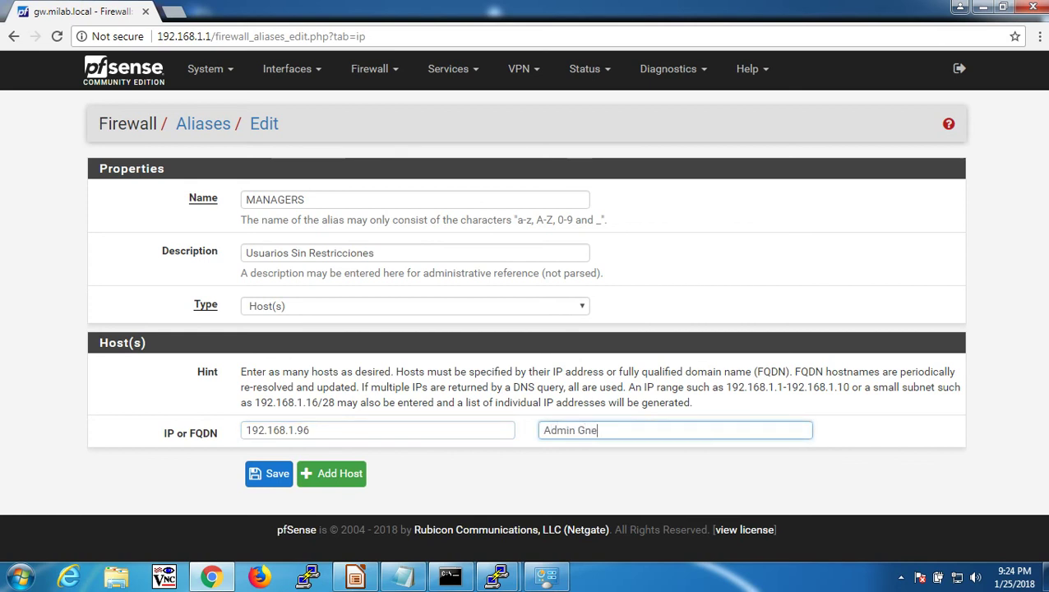
pyautogui.press('BackSpace')
pyautogui.write('neral')
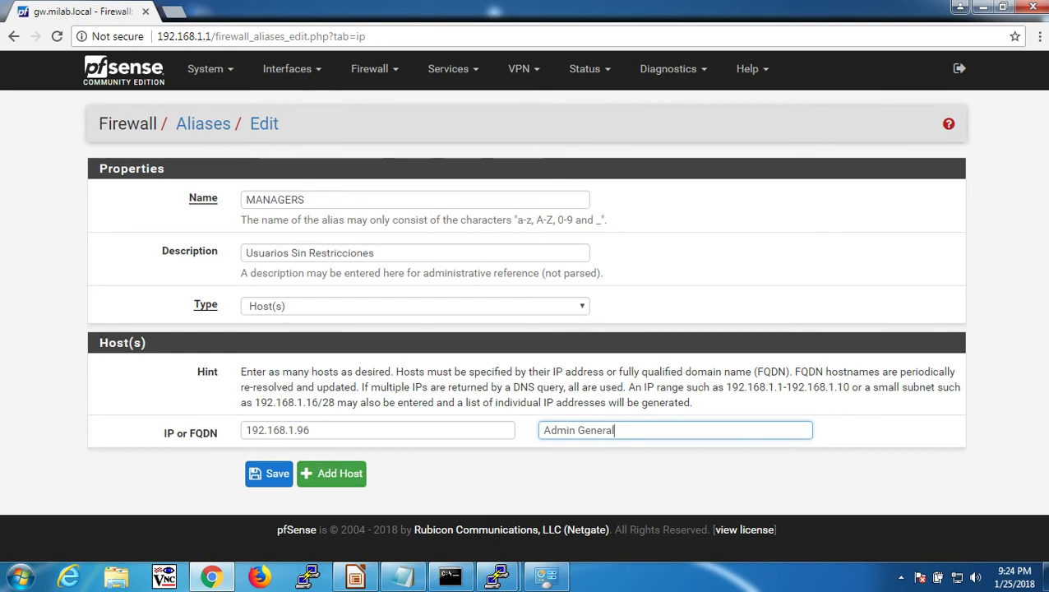
pyautogui.click(269, 474)
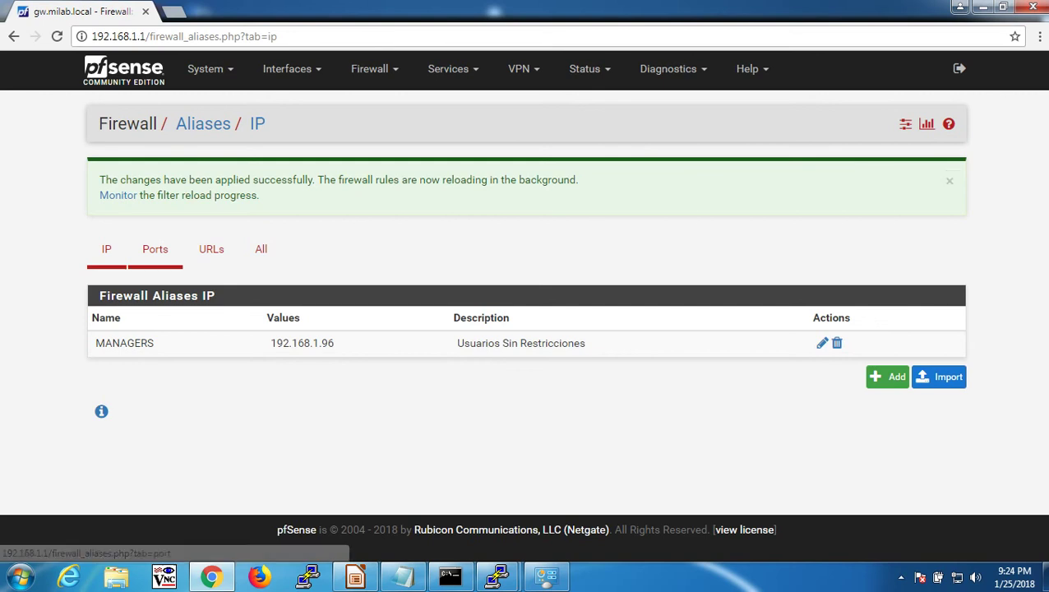
pyautogui.click(155, 248)
pyautogui.click(106, 176)
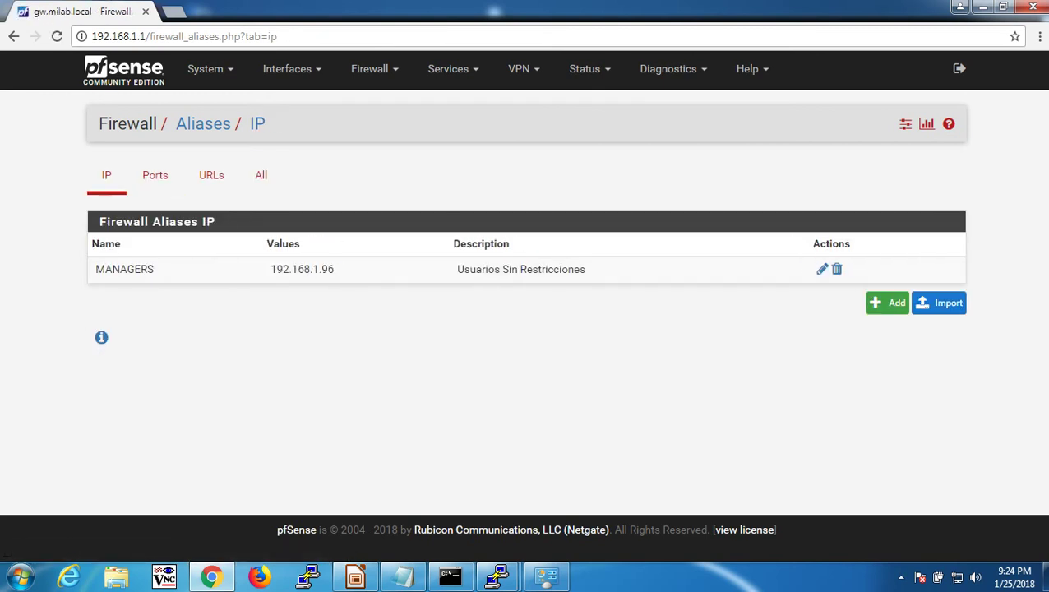
# Add a new LAN firewall rule with the MANAGERS alias as its single-host source
pyautogui.click(370, 68)
pyautogui.click(362, 149)
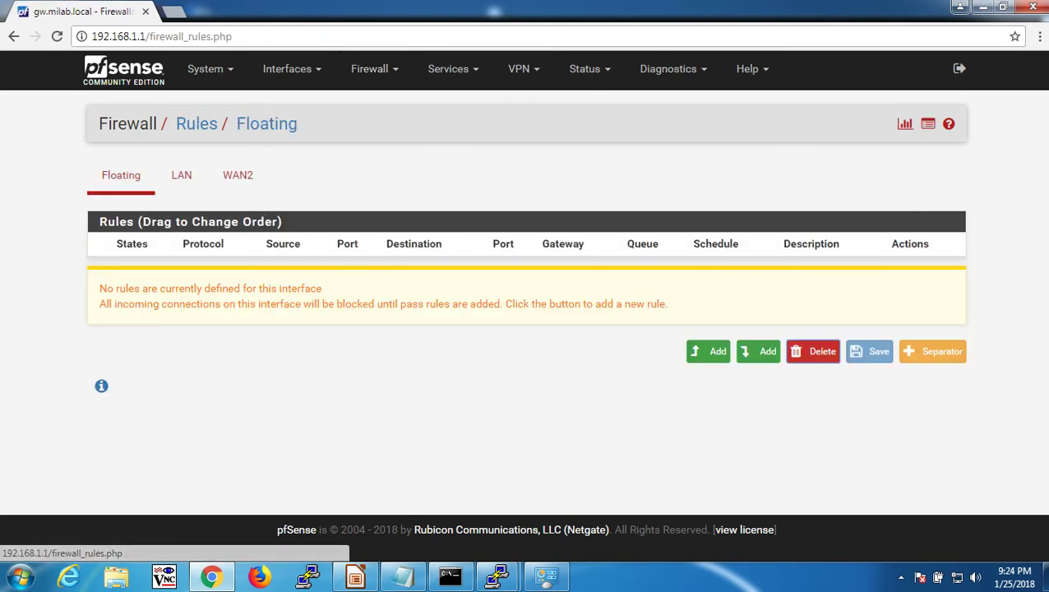
pyautogui.click(181, 176)
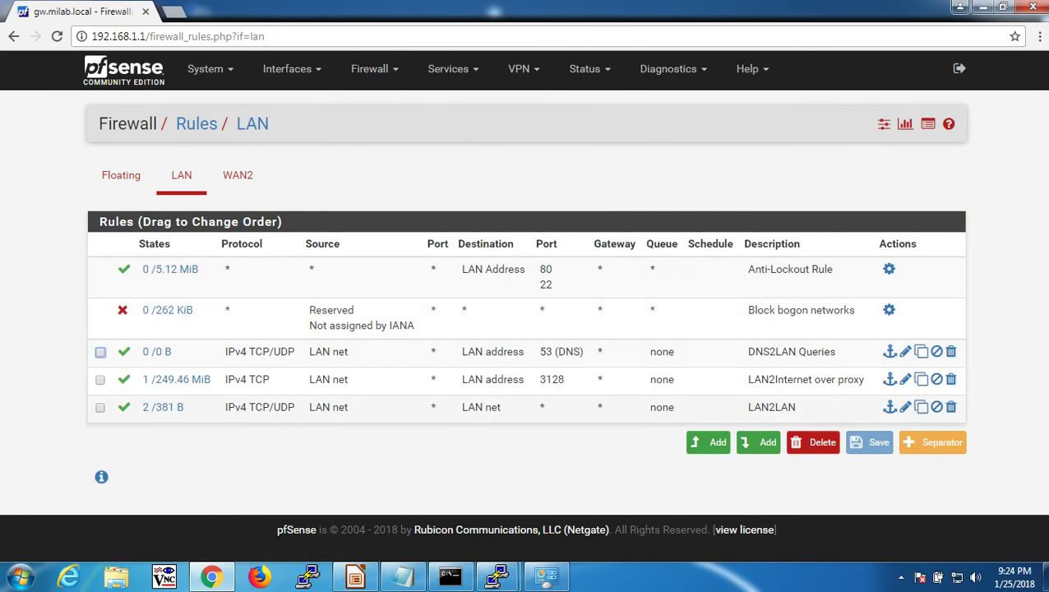
pyautogui.click(759, 442)
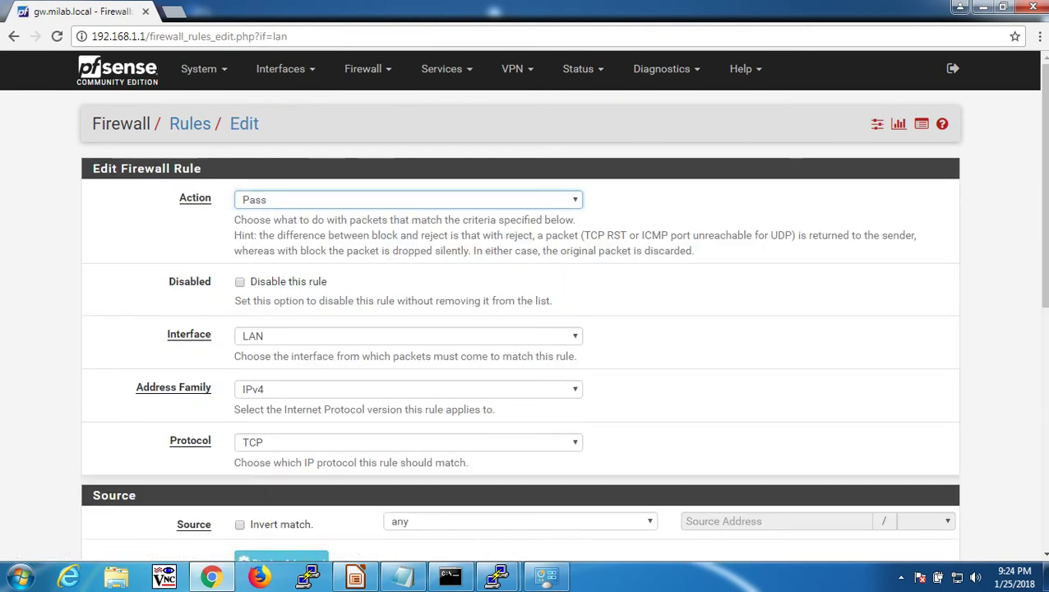
pyautogui.scroll(-3, 525, 329)
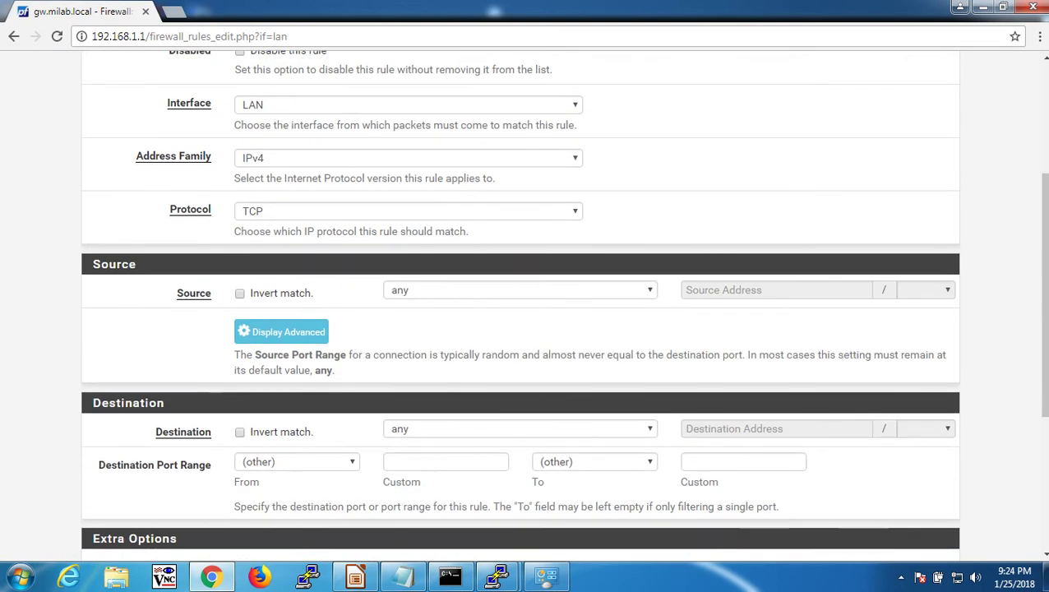
pyautogui.press('Down')
pyautogui.press('Return')
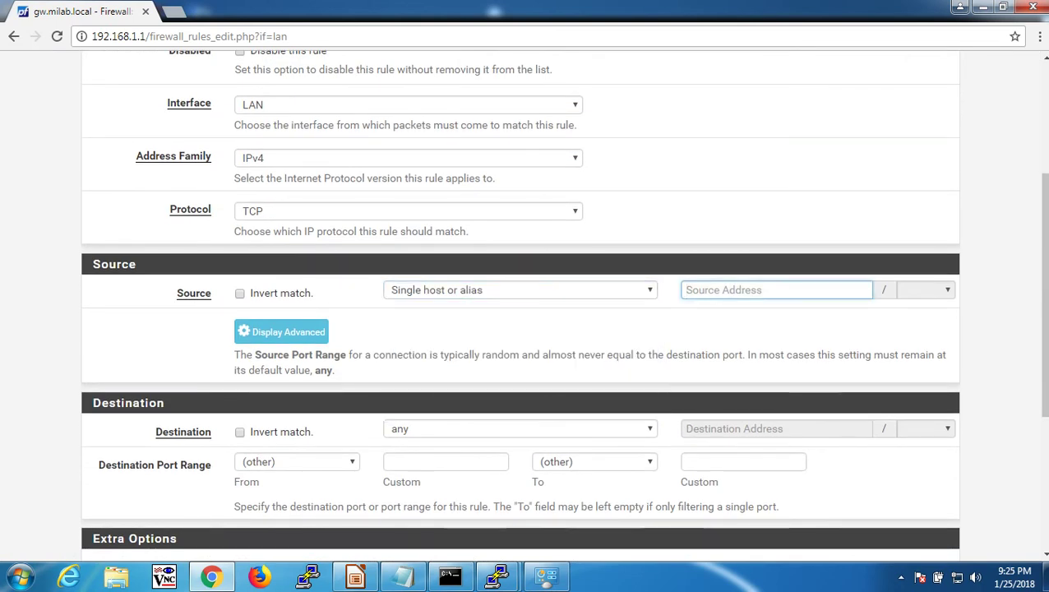
pyautogui.write('MA')
pyautogui.press('Down')
pyautogui.press('Return')
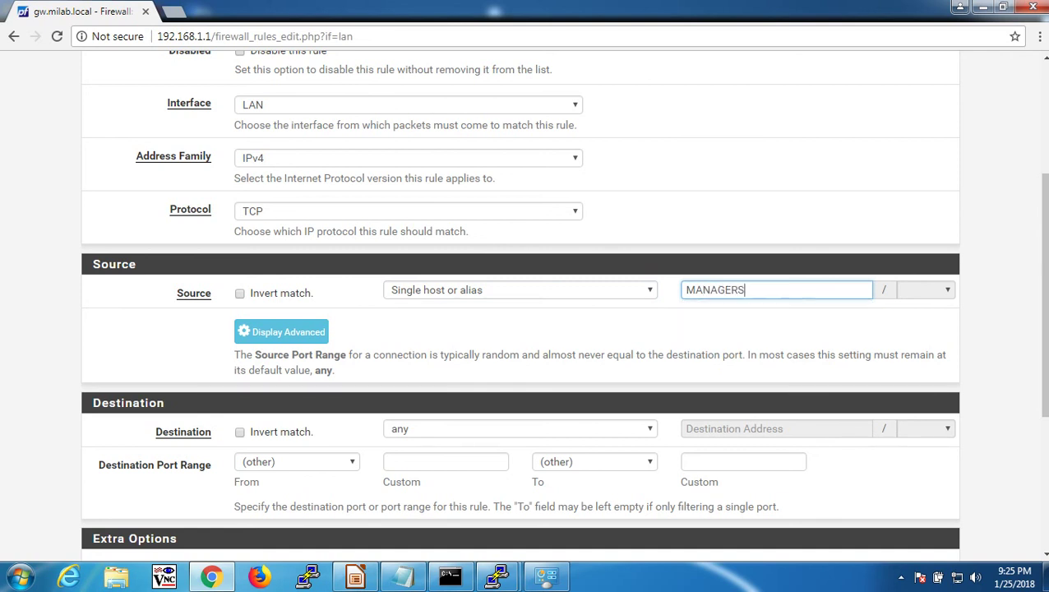
# Keep the destination as any with port range WEB_ALLOW to WEB_ALLOW
pyautogui.click(520, 429)
pyautogui.press('Escape')
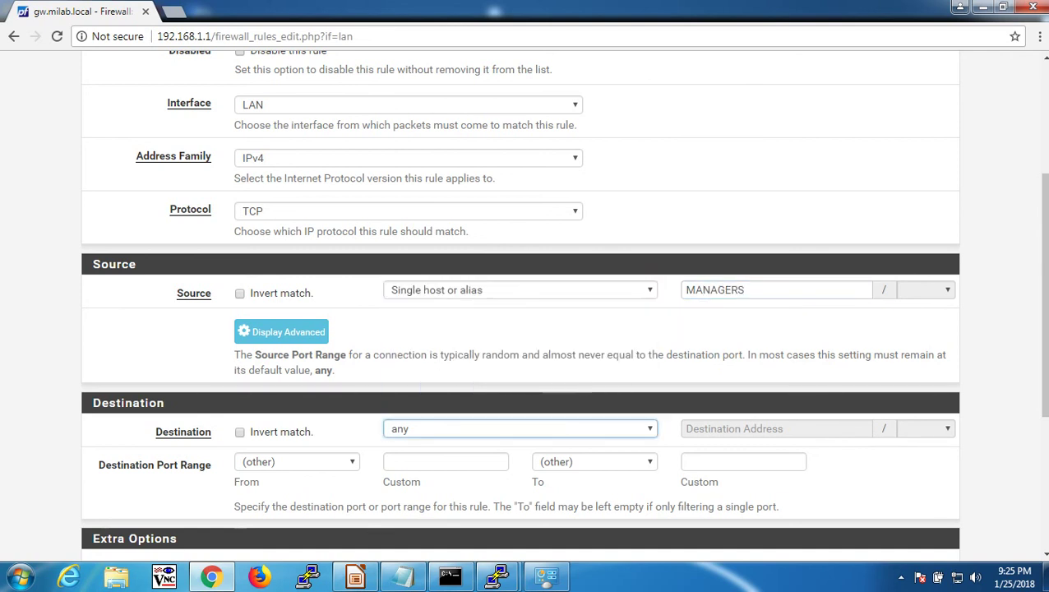
pyautogui.click(296, 461)
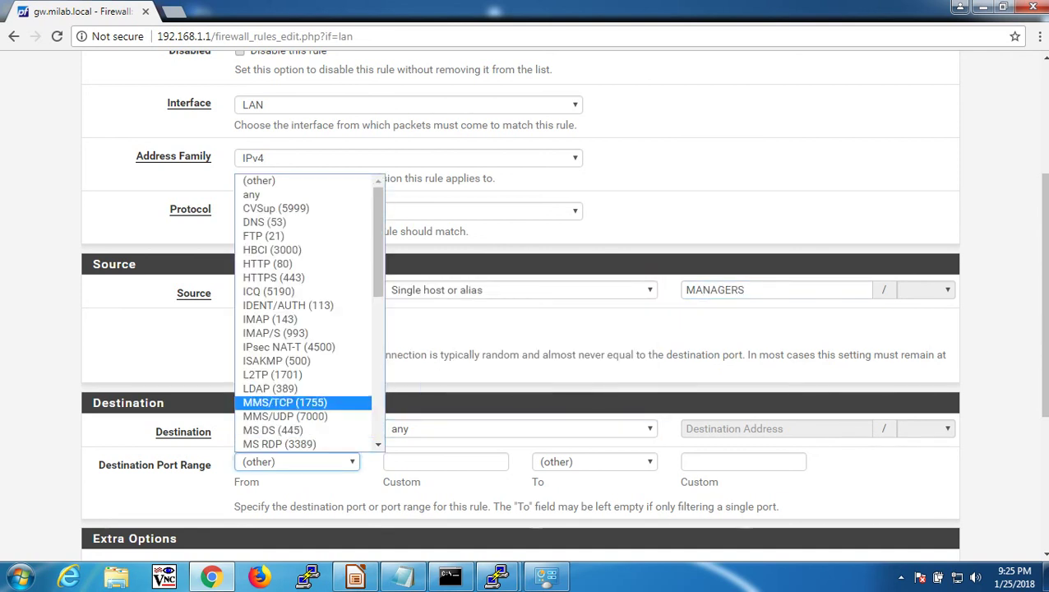
pyautogui.press('Up')
pyautogui.press('Up')
pyautogui.press('Return')
pyautogui.press('Tab')
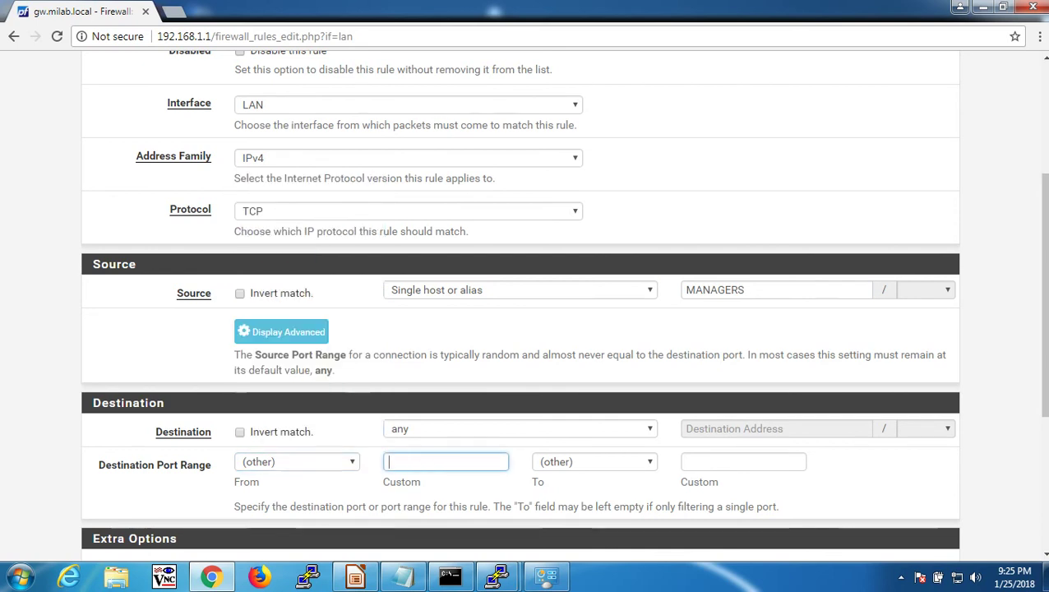
pyautogui.write('WE')
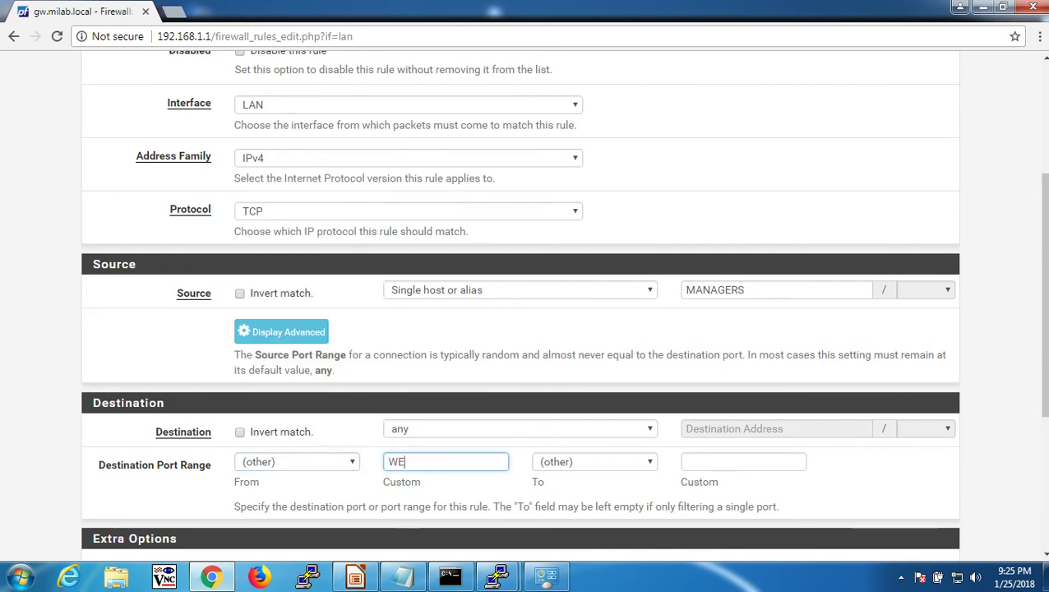
pyautogui.press('Down')
pyautogui.press('Return')
pyautogui.press('Tab')
pyautogui.press('Tab')
pyautogui.write('WE')
pyautogui.press('Down')
pyautogui.press('Return')
# Describe the rule as 'Manager to Internet' and save it
pyautogui.press('Tab')
pyautogui.press('Tab')
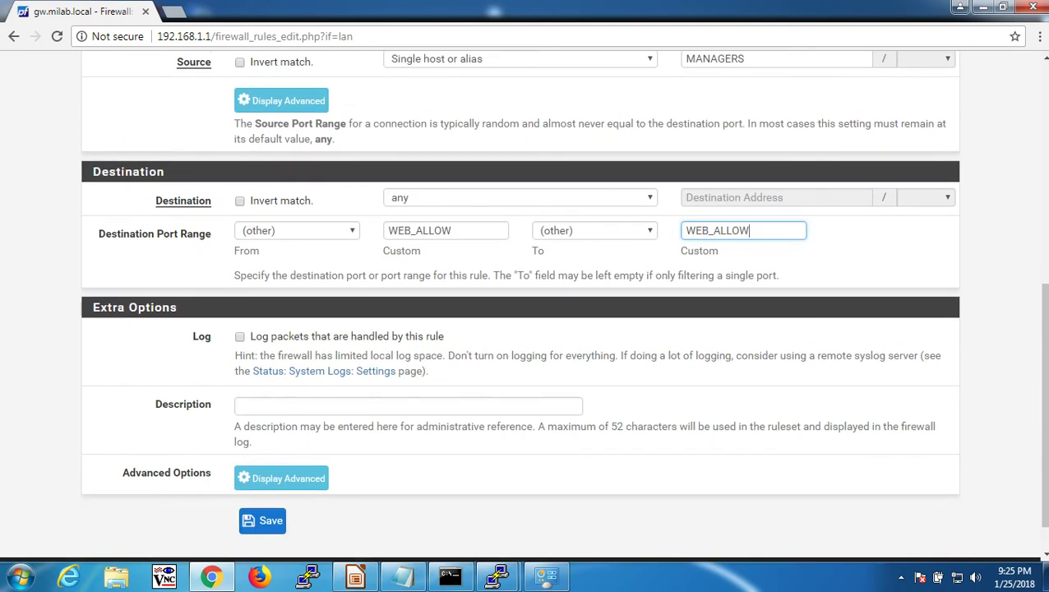
pyautogui.write('ma')
pyautogui.press('BackSpace')
pyautogui.press('BackSpace')
pyautogui.write('M')
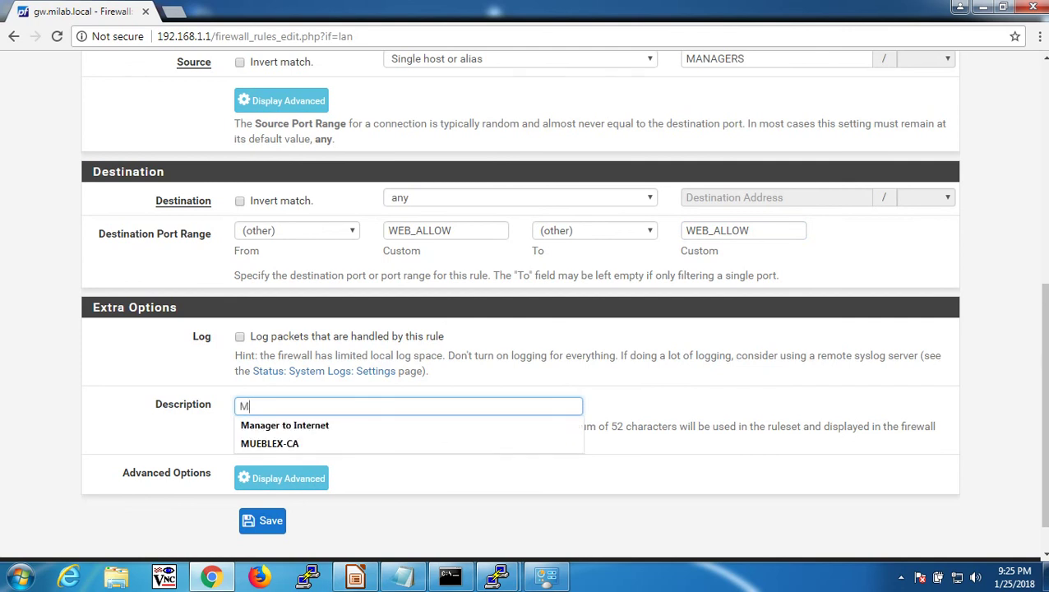
pyautogui.press('Down')
pyautogui.press('Escape')
pyautogui.write('A')
pyautogui.click(284, 425)
pyautogui.click(262, 520)
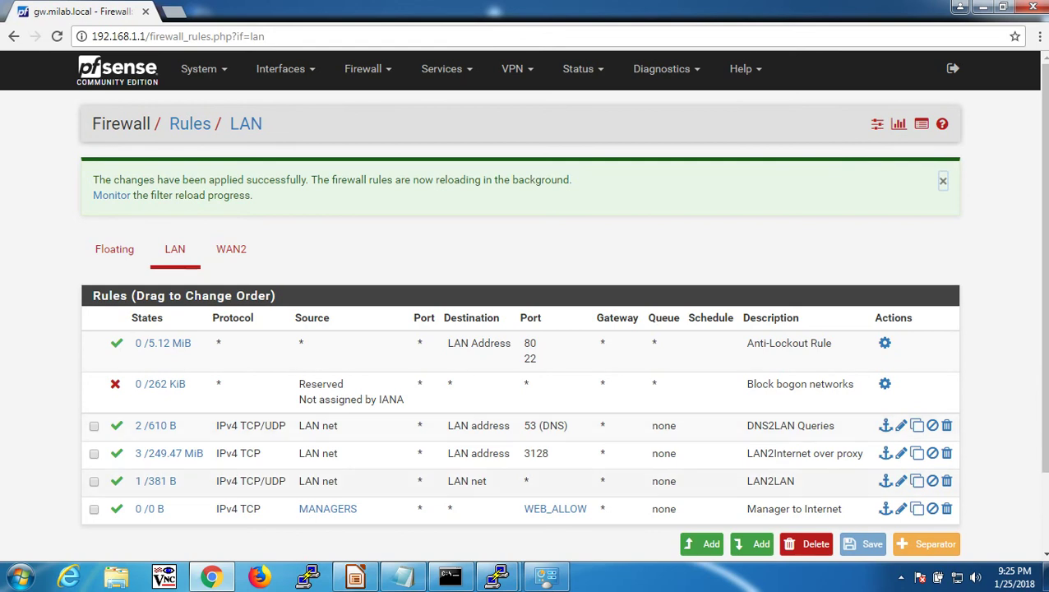
# Check the 'Manager to Internet' rule's WEB_ALLOW ports 80 and 443 in the LAN list
pyautogui.scroll(-1, 527, 329)
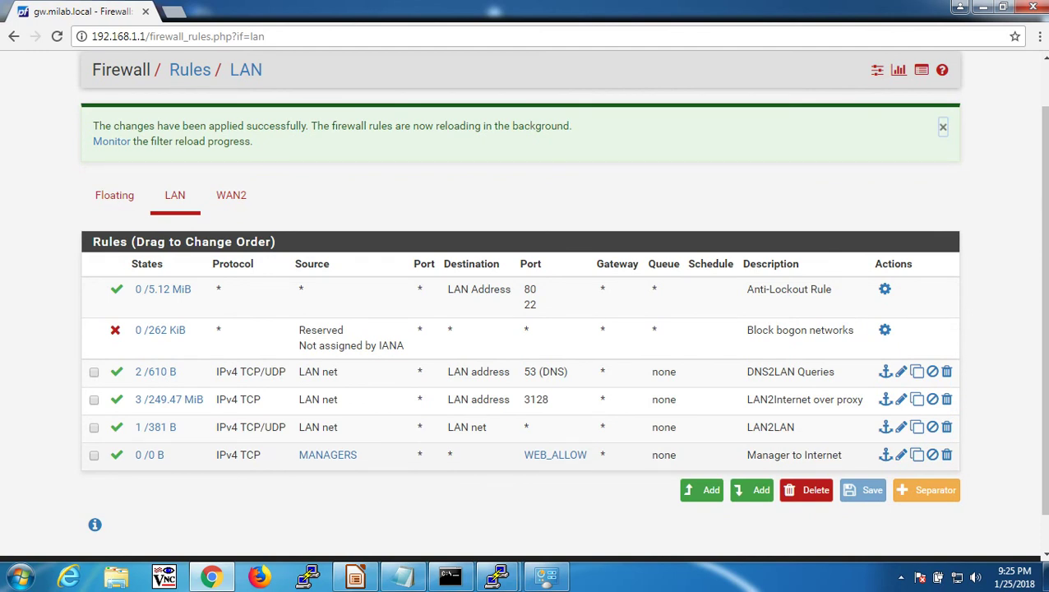
pyautogui.moveTo(329, 455)
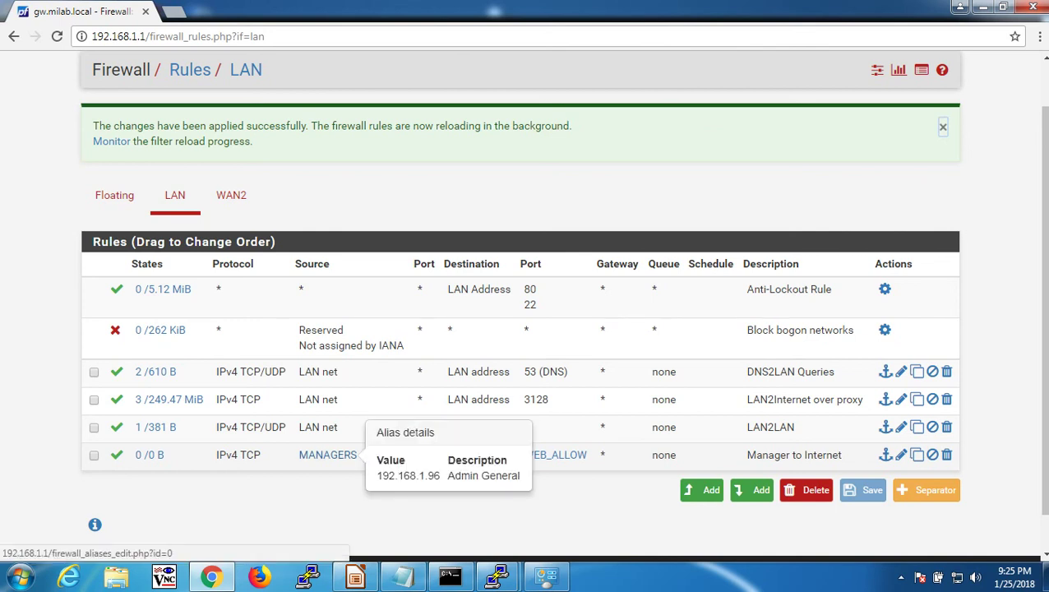
pyautogui.moveTo(557, 455)
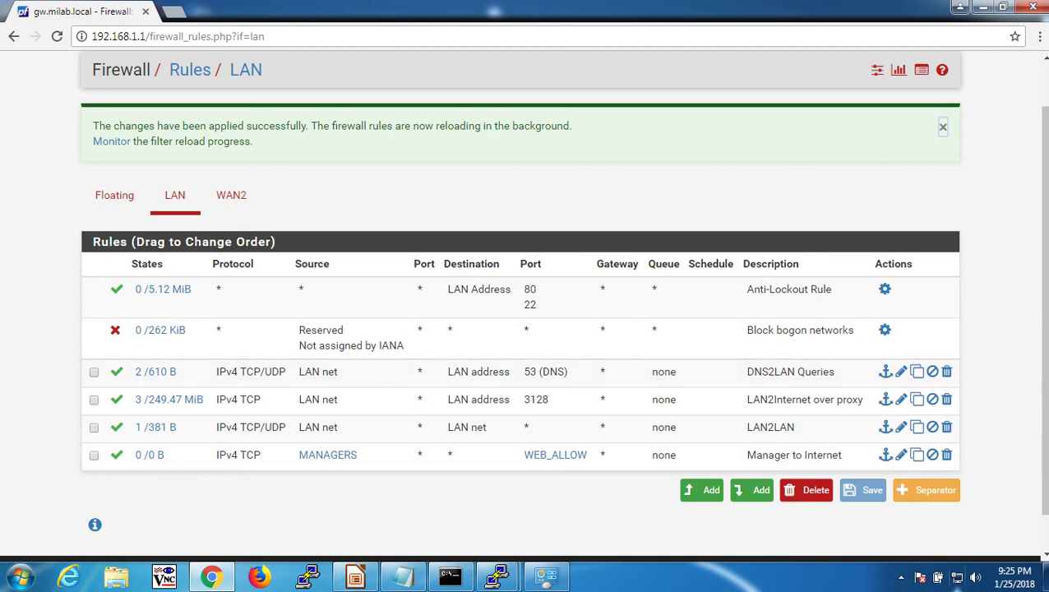
pyautogui.scroll(1, 461, 247)
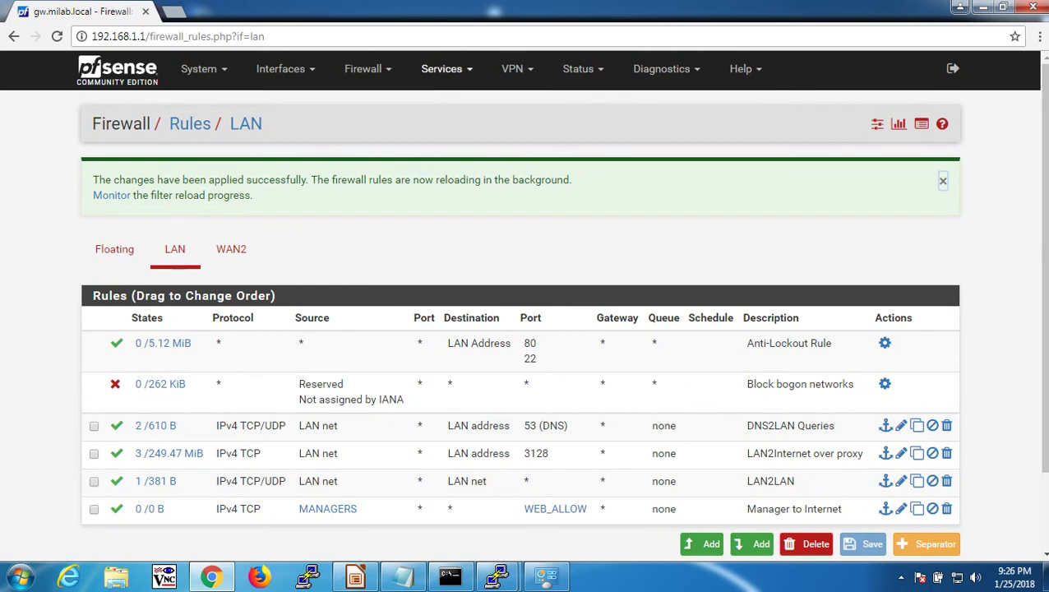
pyautogui.click(441, 68)
# Edit MBX-C76's LAN DHCP static mapping to use IP 192.168.1.96 and save it
pyautogui.click(454, 150)
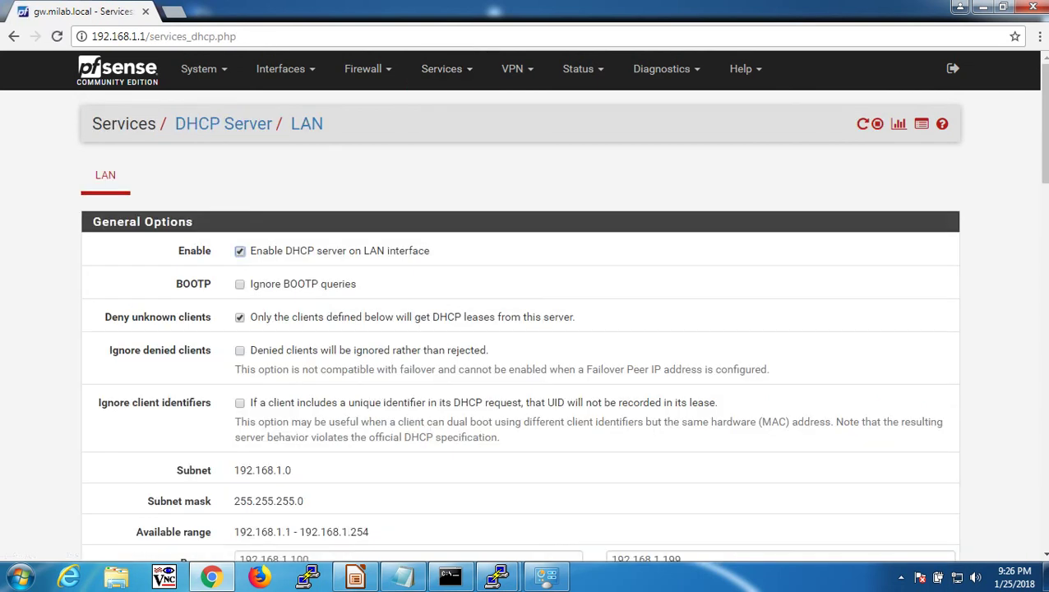
pyautogui.scroll(-20, 525, 300)
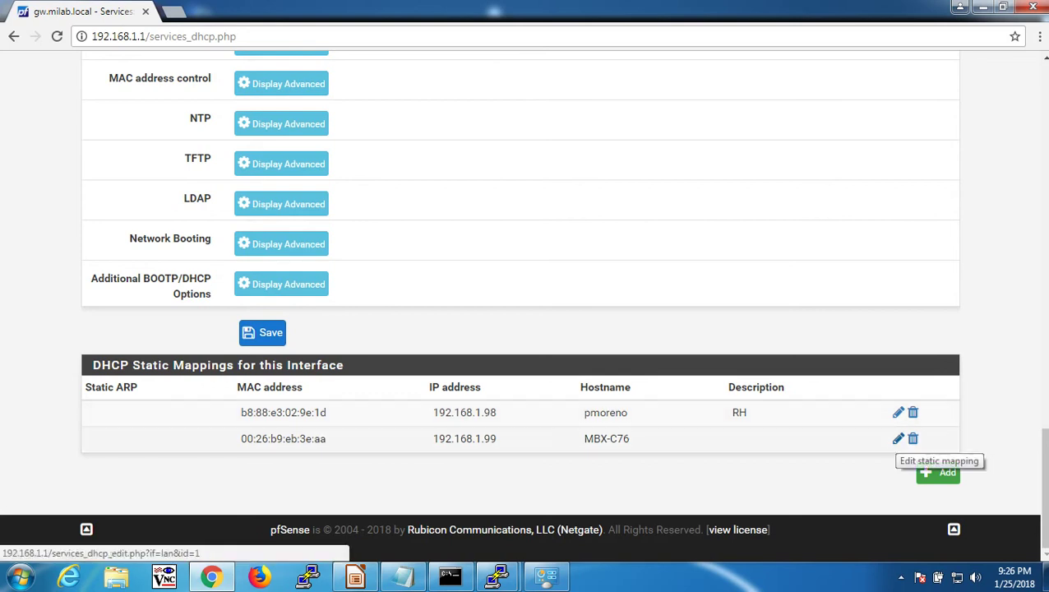
pyautogui.click(898, 438)
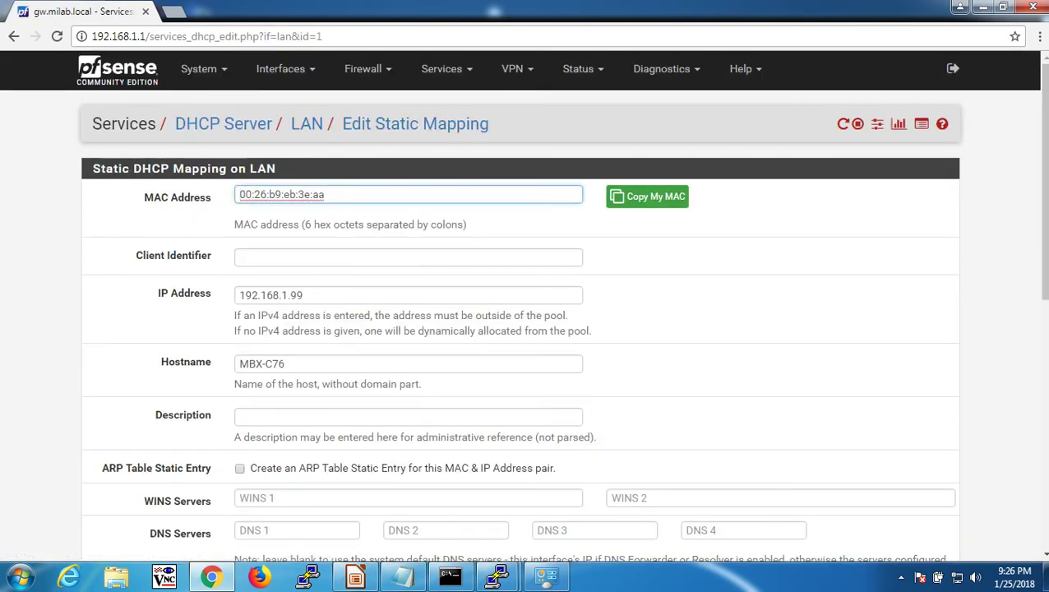
pyautogui.click(304, 295)
pyautogui.press('BackSpace')
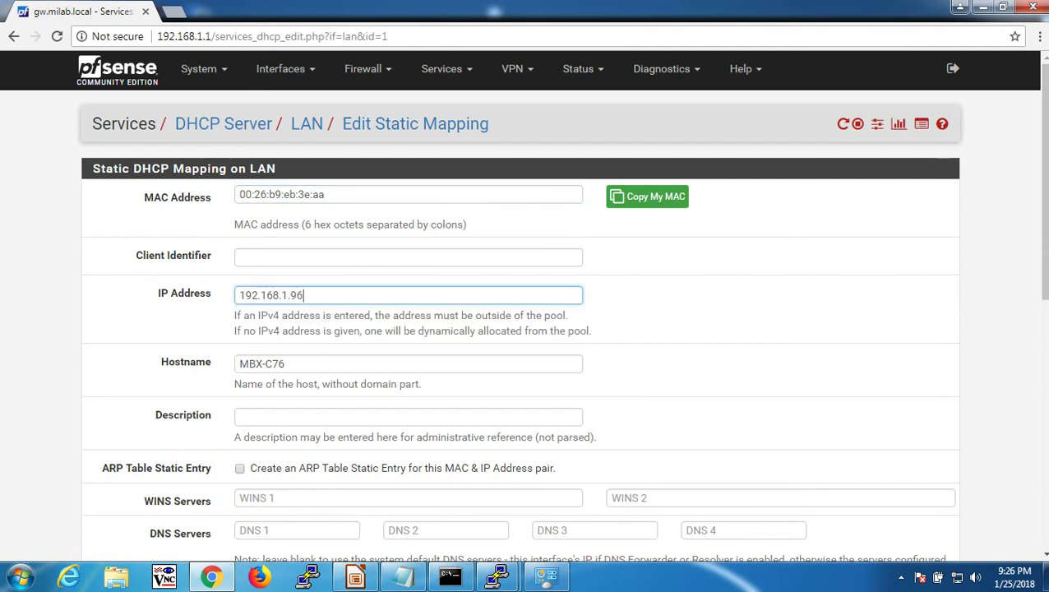
pyautogui.scroll(-6, 527, 329)
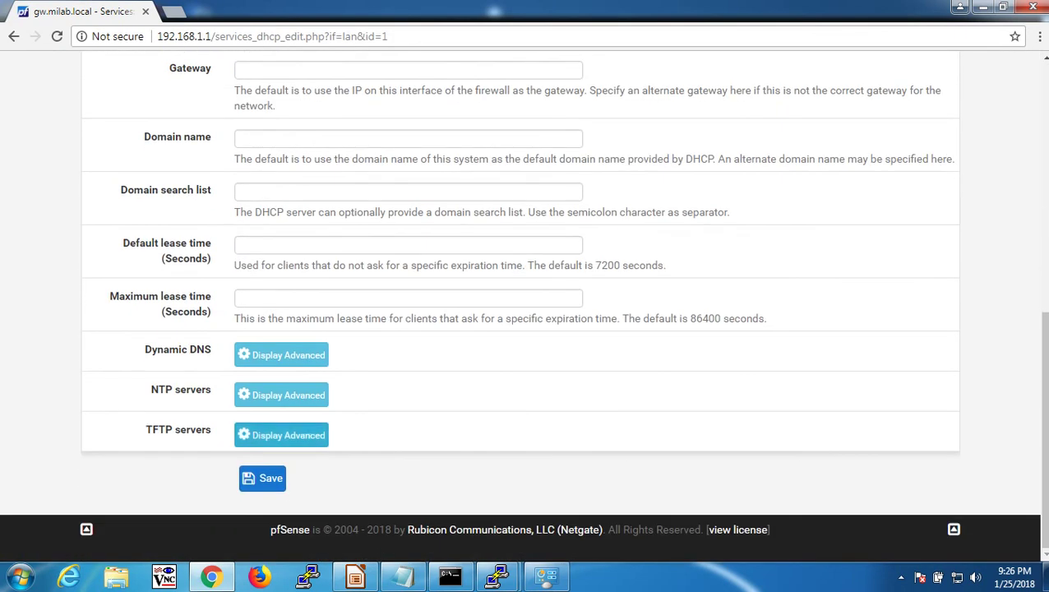
pyautogui.click(262, 478)
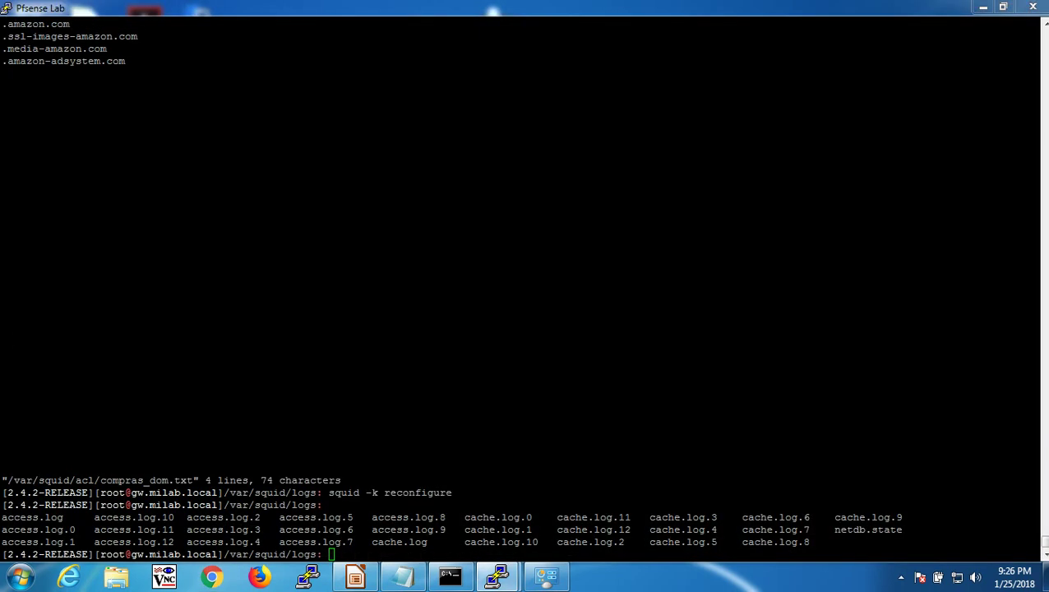
# Exit the pfSense shell in the first session and close the command prompt window
pyautogui.write('EXIT')
pyautogui.press('BackSpace')
pyautogui.press('BackSpace')
pyautogui.press('BackSpace')
pyautogui.press('BackSpace')
pyautogui.write('exit')
pyautogui.press('Return')
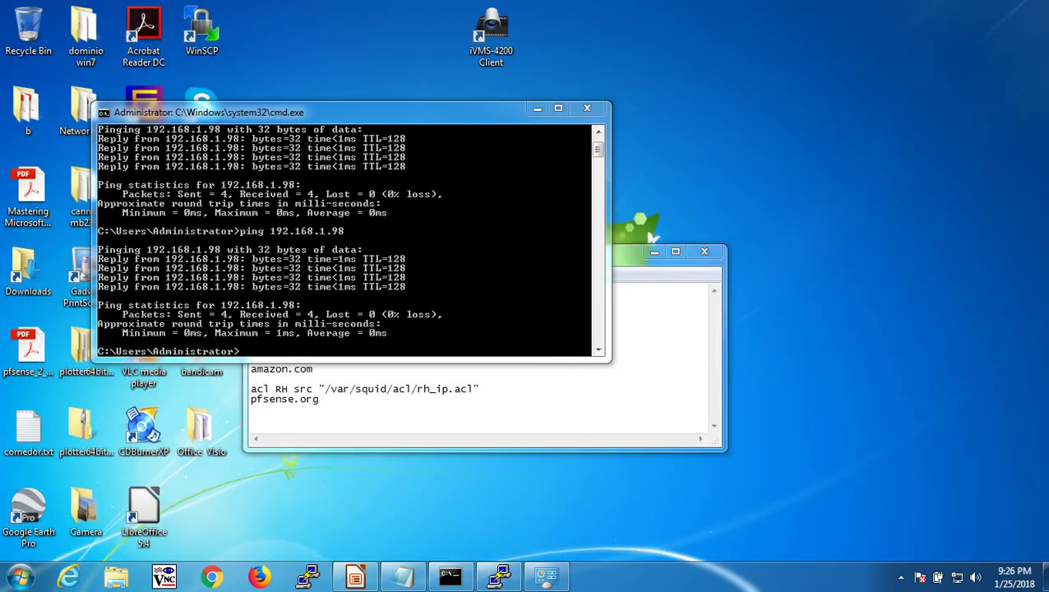
pyautogui.click(588, 108)
# Exit the shell in the pfSense console and choose option 0 to log out
pyautogui.click(450, 576)
pyautogui.write('exit')
pyautogui.press('Return')
pyautogui.write('0')
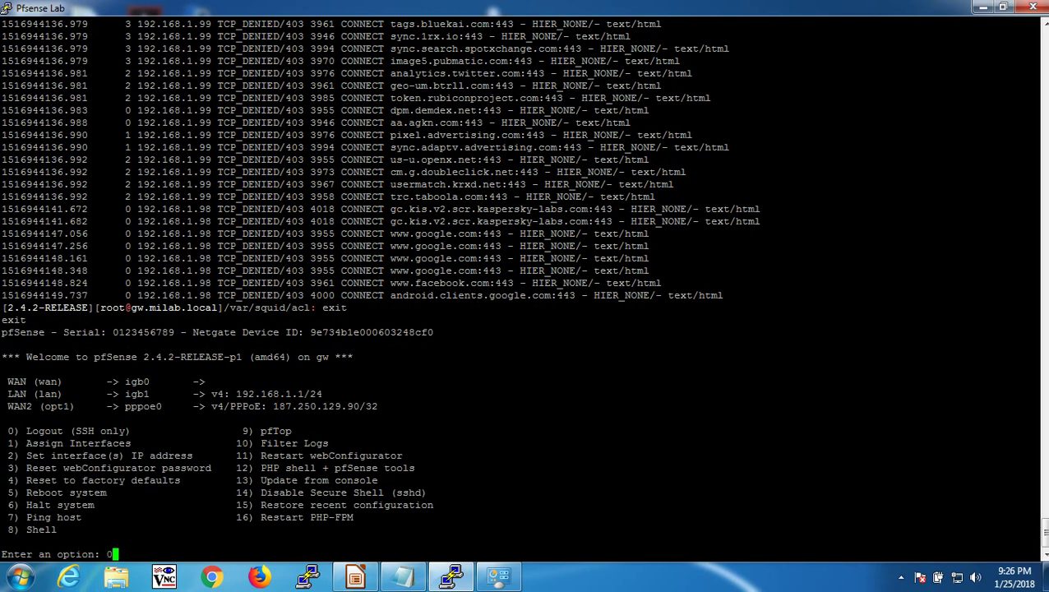
pyautogui.press('Return')
# Disable and re-enable the Local Area Connection adapter to renew its address
pyautogui.click(654, 252)
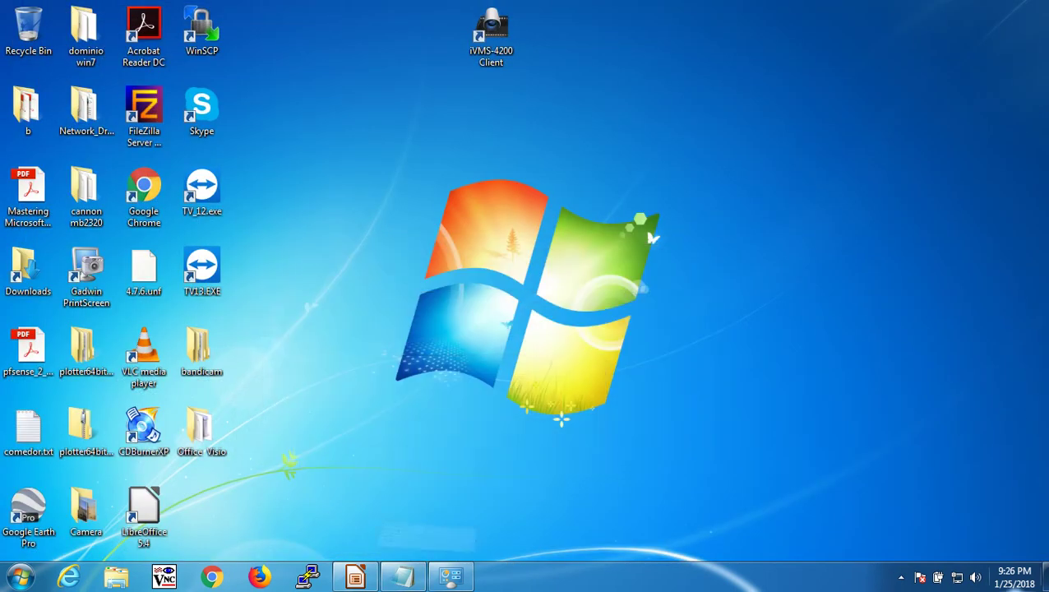
pyautogui.rightClick(957, 577)
pyautogui.click(948, 566)
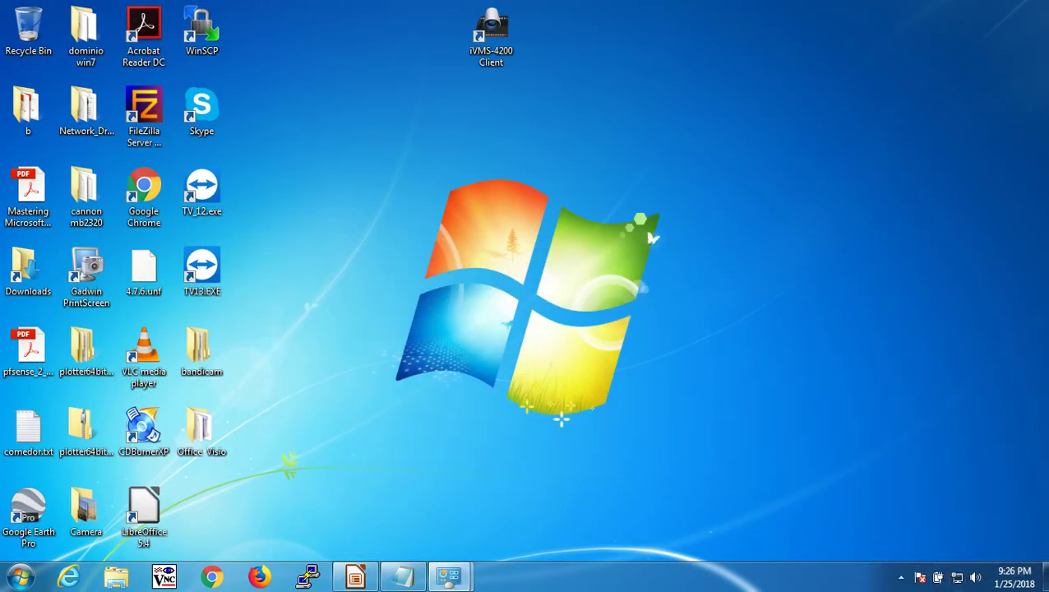
pyautogui.click(852, 228)
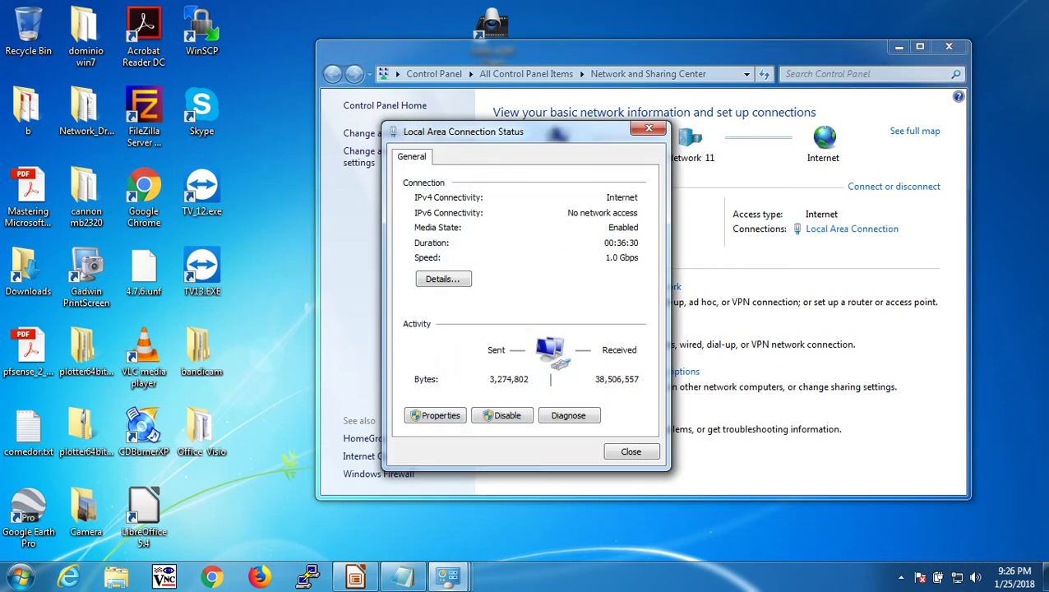
pyautogui.click(503, 416)
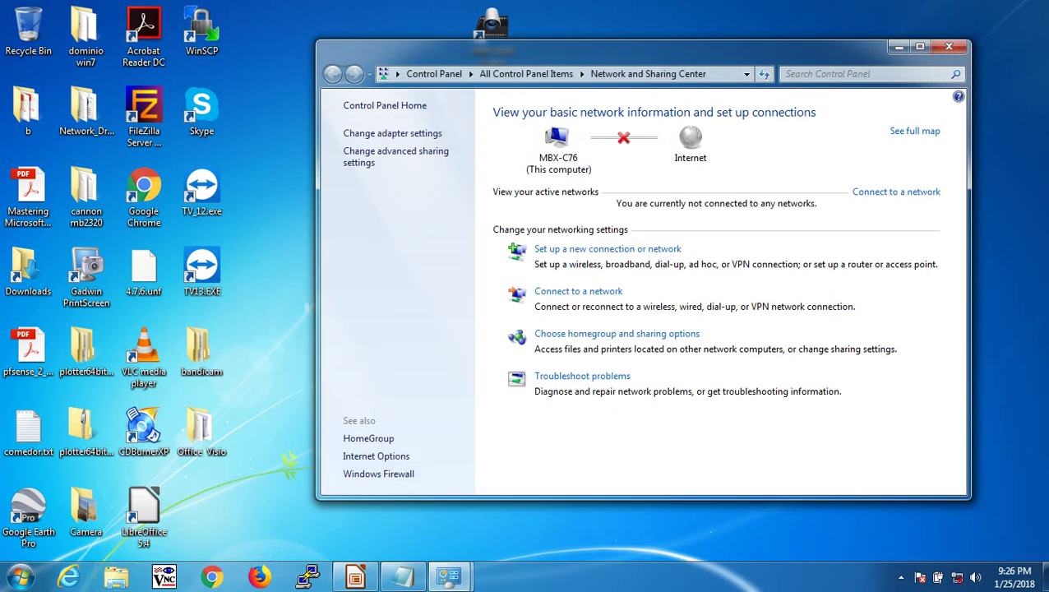
pyautogui.click(393, 133)
pyautogui.doubleClick(422, 136)
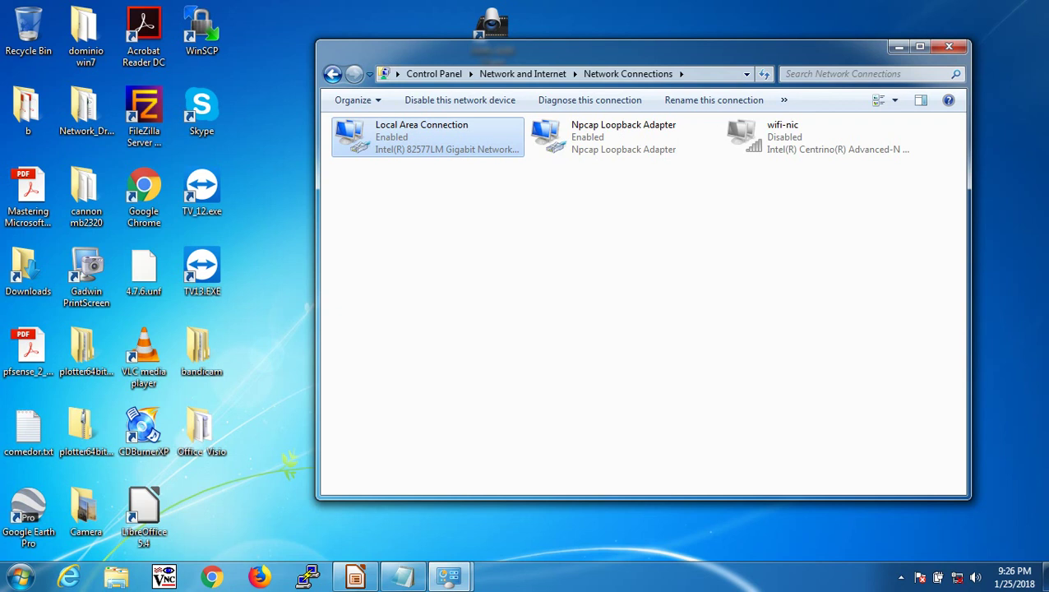
# Check the connection details to confirm the new IPv4 address 192.168.1.96
pyautogui.press('Return')
pyautogui.press('Tab')
pyautogui.press('Return')
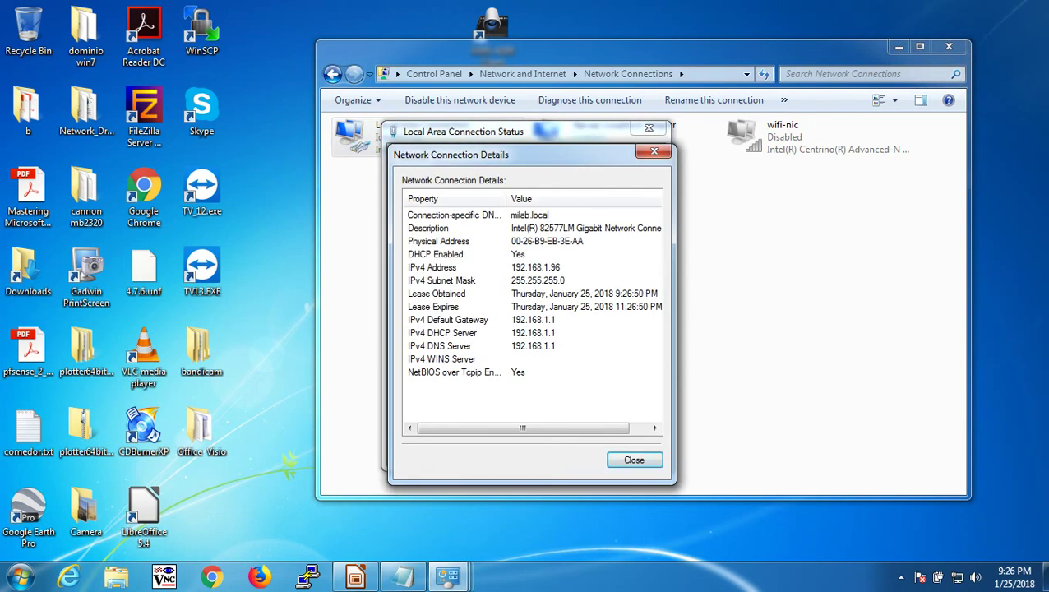
pyautogui.press('Escape')
pyautogui.press('Escape')
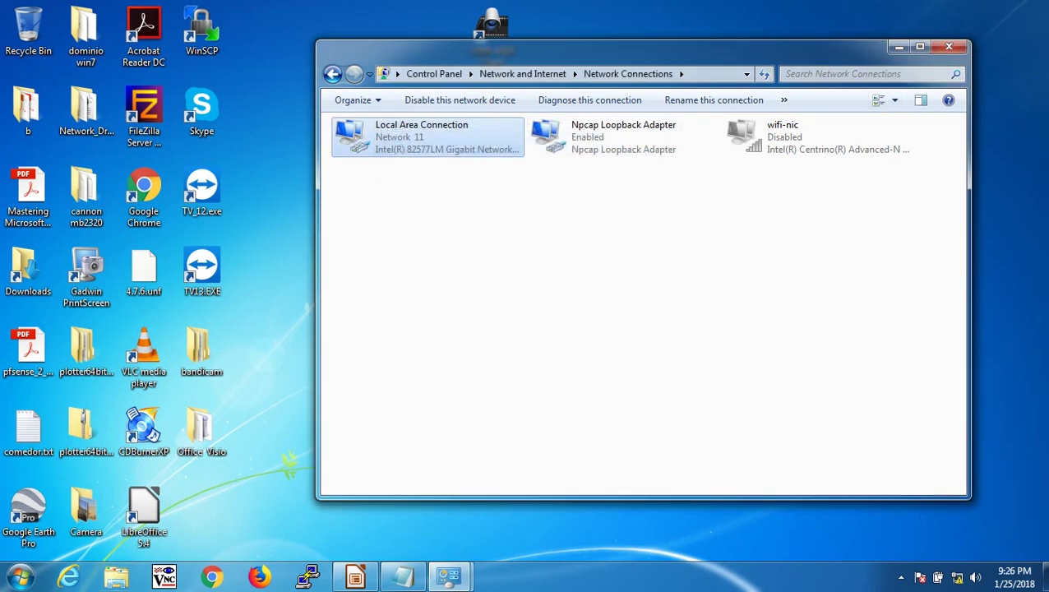
pyautogui.hotkey('alt', 'F4')
# Open Internet Options from Control Panel
pyautogui.press('super')
pyautogui.press('Up')
pyautogui.press('Up')
pyautogui.press('Up')
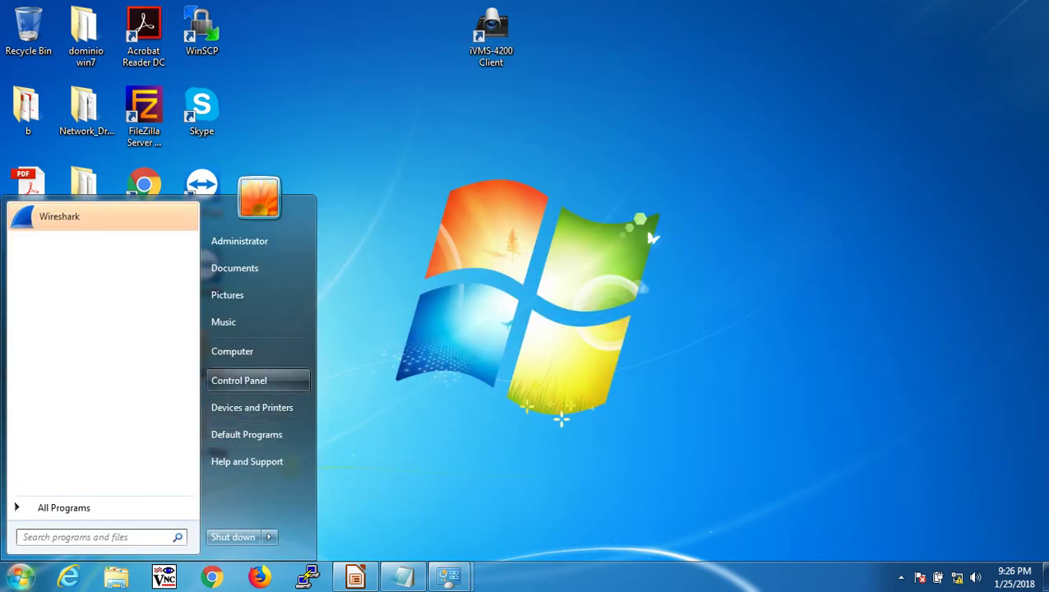
pyautogui.press('Return')
pyautogui.press('Up')
pyautogui.press('Right')
pyautogui.press('Left')
pyautogui.press('Left')
pyautogui.press('Down')
pyautogui.press('Down')
pyautogui.press('Down')
pyautogui.press('Down')
pyautogui.press('Right')
pyautogui.press('Right')
pyautogui.press('Up')
pyautogui.press('Down')
pyautogui.press('Left')
pyautogui.press('Return')
pyautogui.press('Down')
# Confirm the LAN settings use no proxy, then close Internet Options and Control Panel
pyautogui.hotkey('ctrl', 'Tab')
pyautogui.hotkey('ctrl', 'Tab')
pyautogui.hotkey('ctrl', 'Tab')
pyautogui.hotkey('ctrl', 'Tab')
pyautogui.press('Tab')
pyautogui.press('Tab')
pyautogui.press('Tab')
pyautogui.press('Tab')
pyautogui.press('Return')
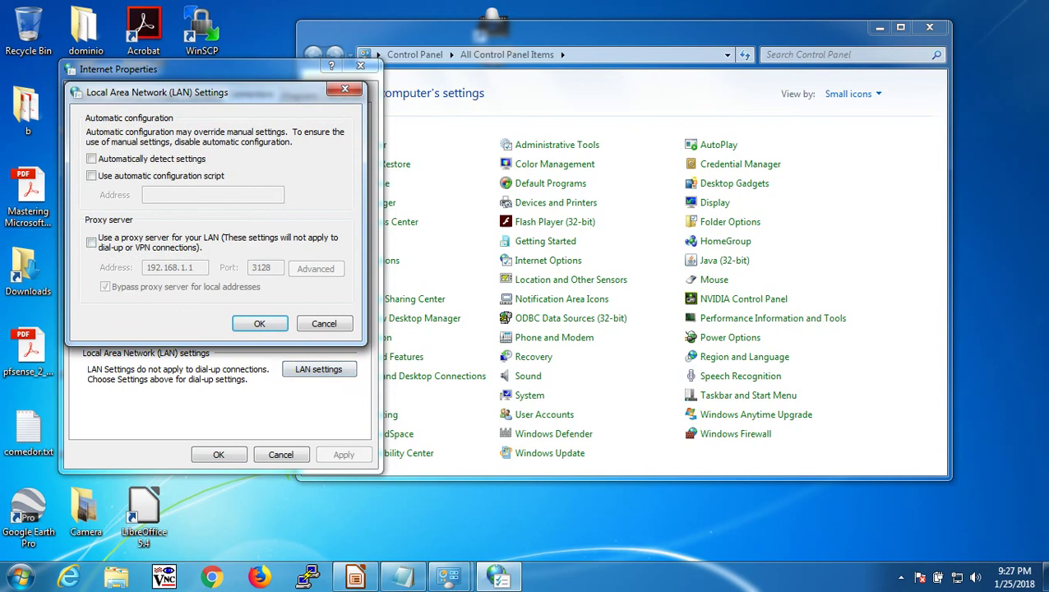
pyautogui.press('Return')
pyautogui.hotkey('alt', 'F4')
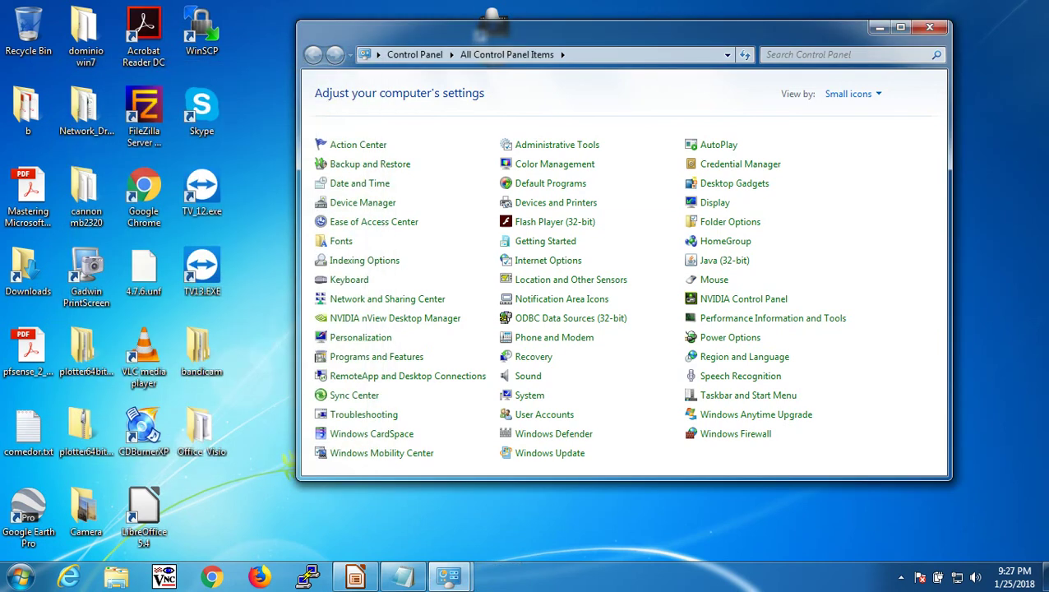
pyautogui.hotkey('alt', 'F4')
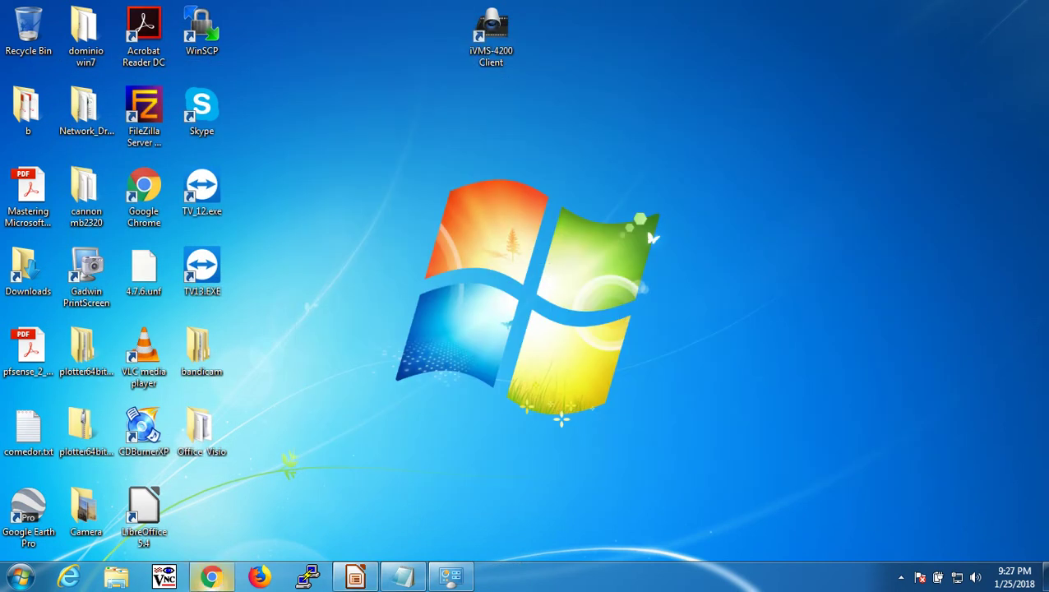
# Launch Chrome and load youtube.com
pyautogui.click(211, 577)
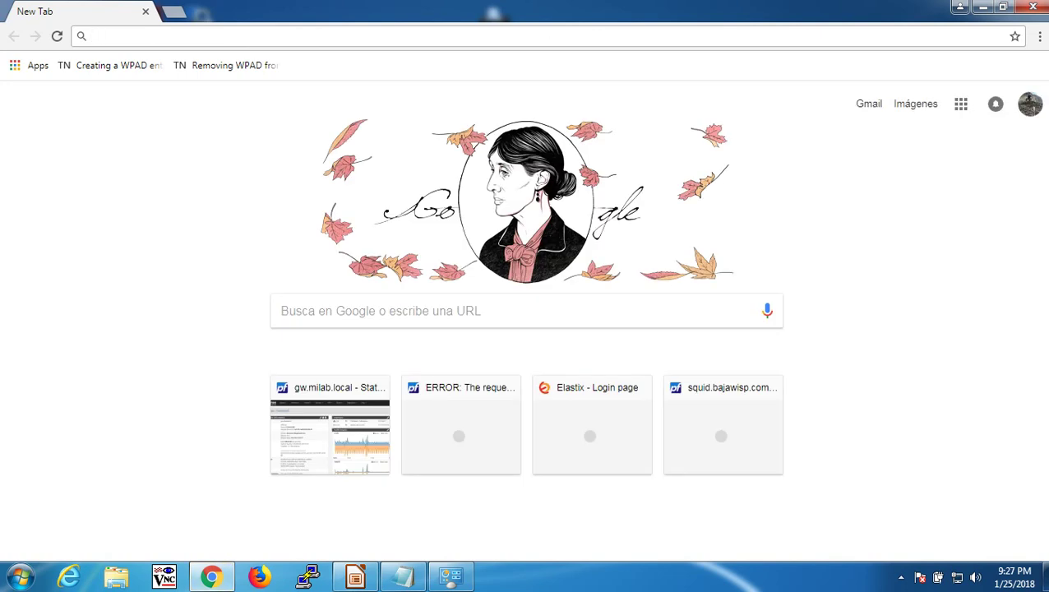
pyautogui.write('youtube')
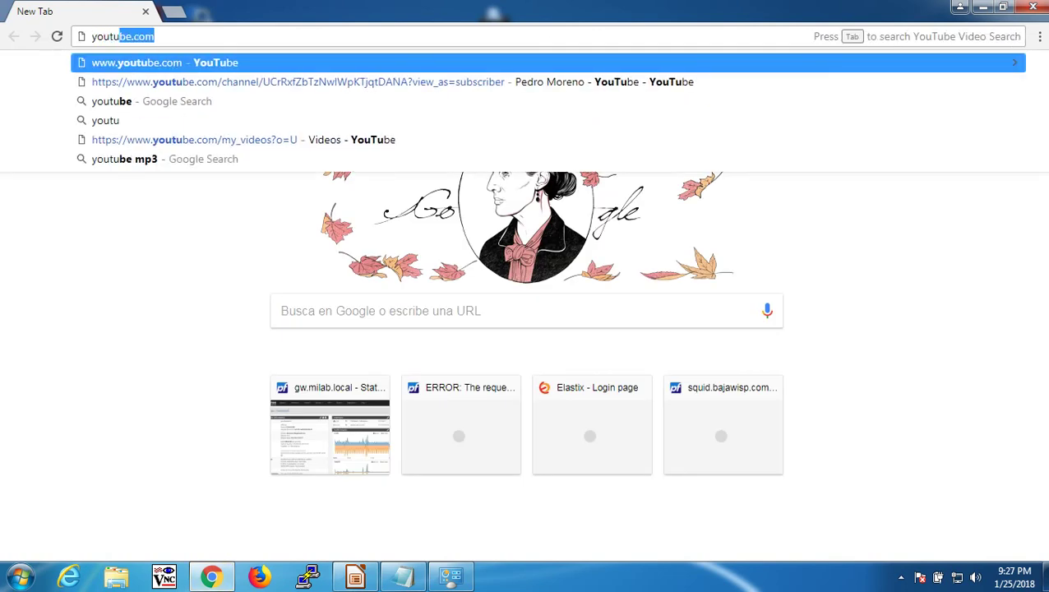
pyautogui.press('BackSpace')
pyautogui.press('BackSpace')
pyautogui.press('BackSpace')
pyautogui.write('u')
pyautogui.press('Return')
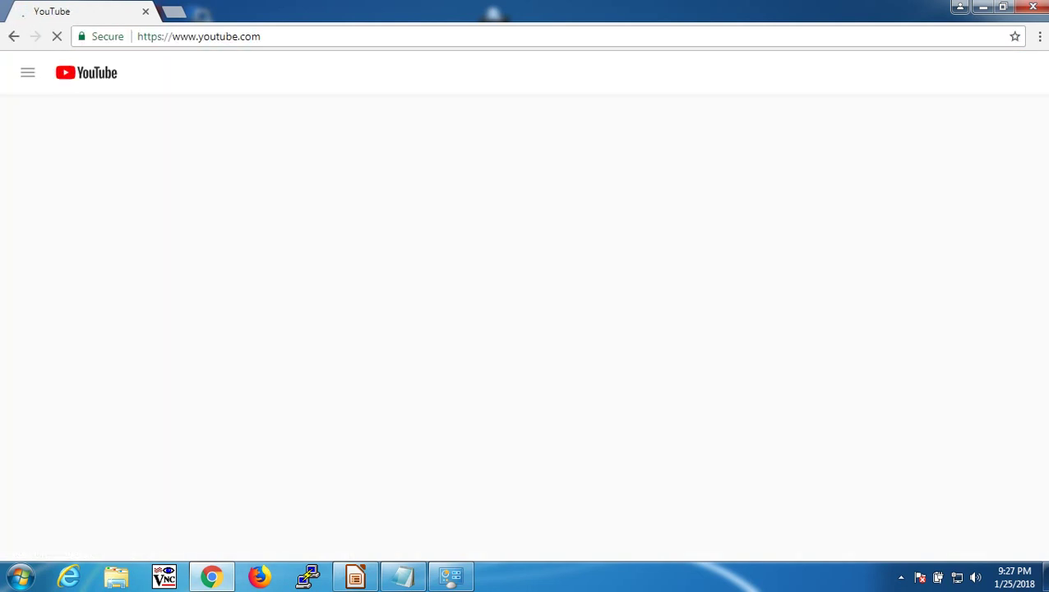
# Load facebook.com, open the Baja Open Solutions page, then switch to the Impress presentation
pyautogui.hotkey('ctrl', 'l')
pyautogui.write('face')
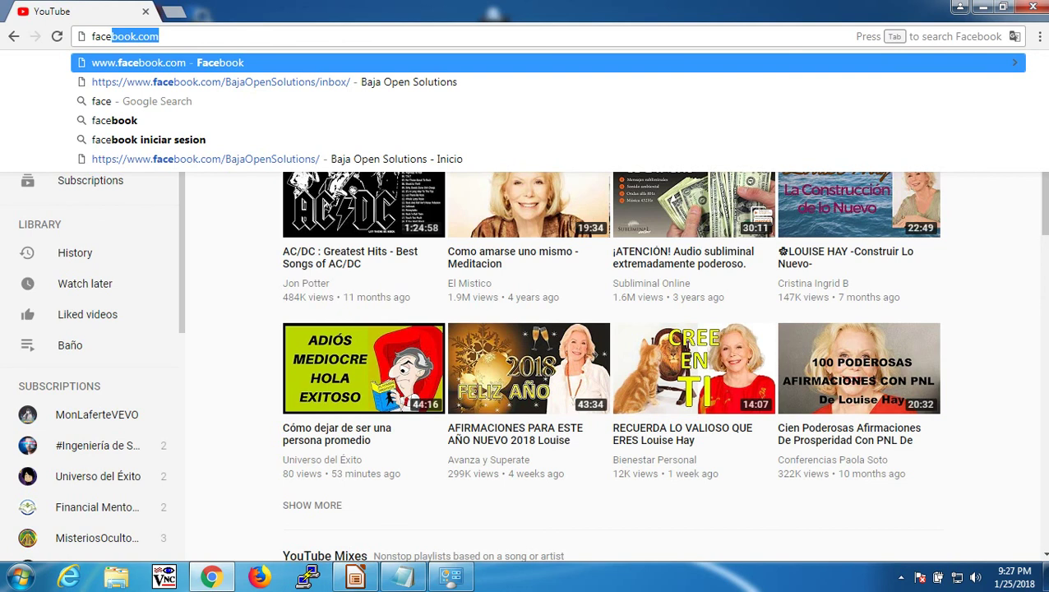
pyautogui.press('Return')
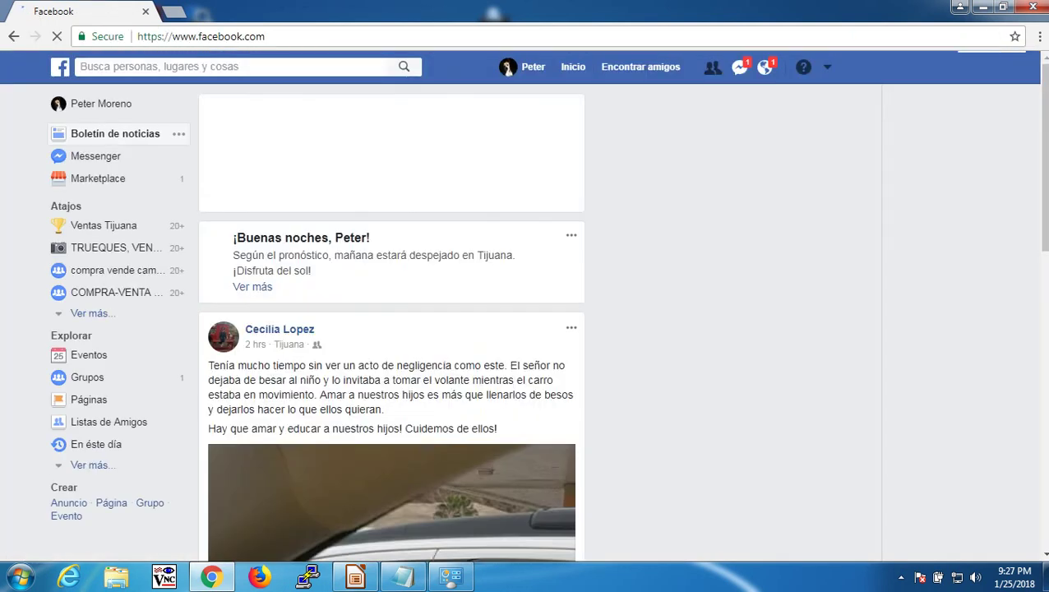
pyautogui.click(526, 67)
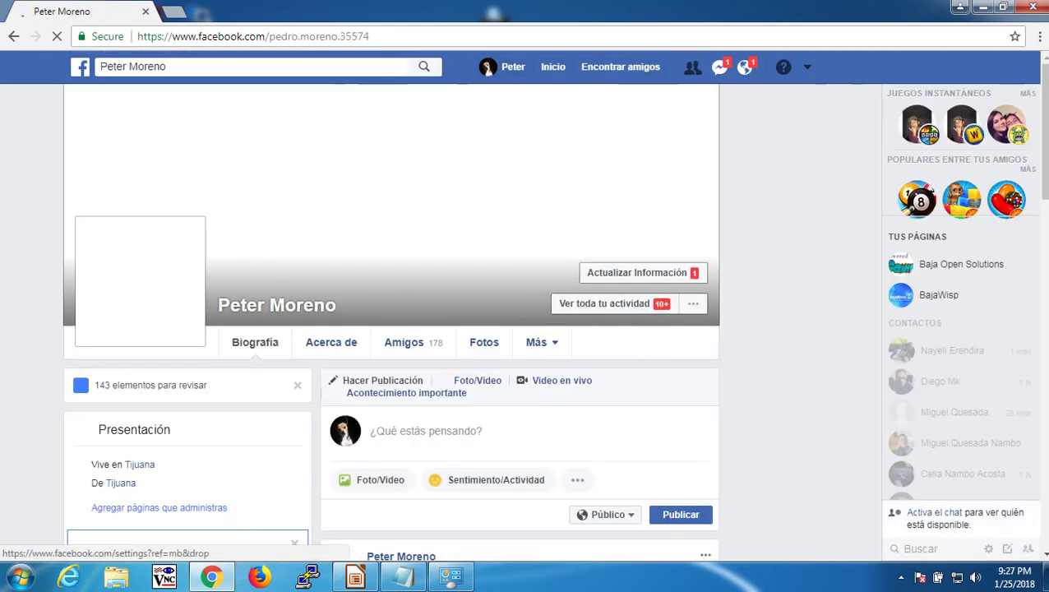
pyautogui.click(808, 66)
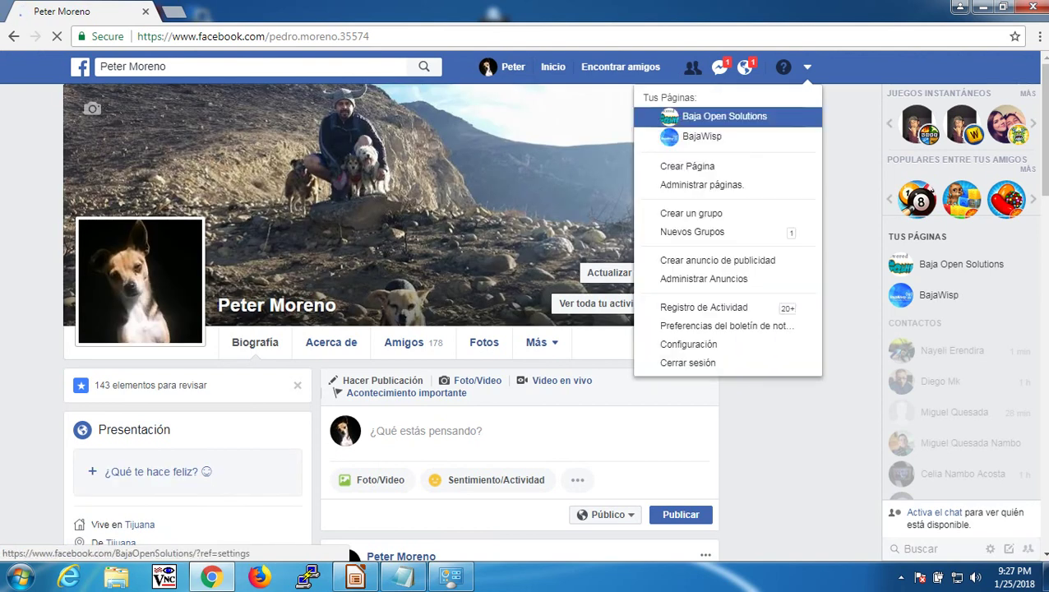
pyautogui.click(683, 113)
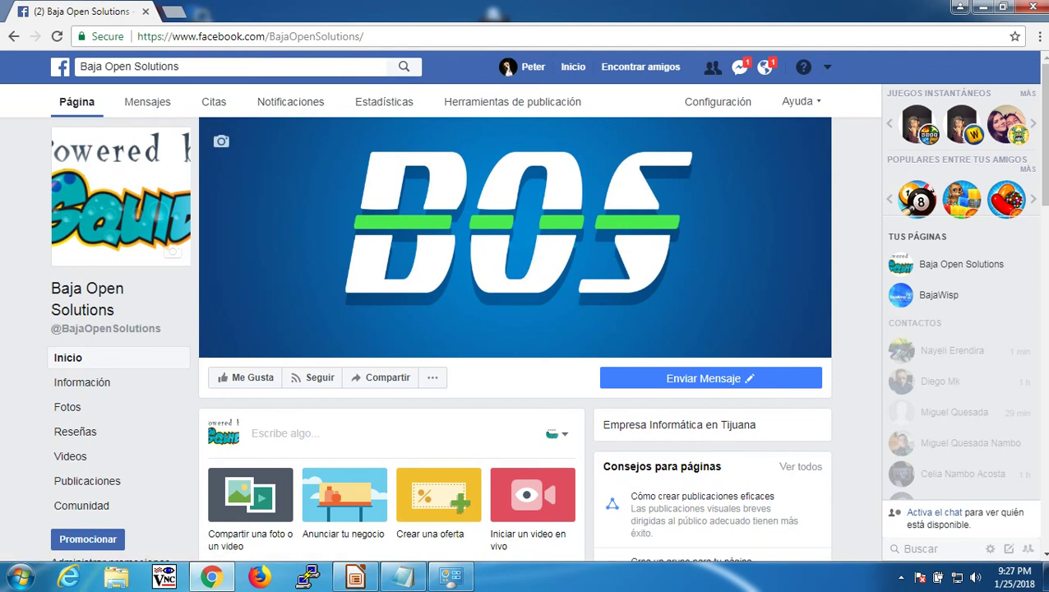
pyautogui.click(356, 578)
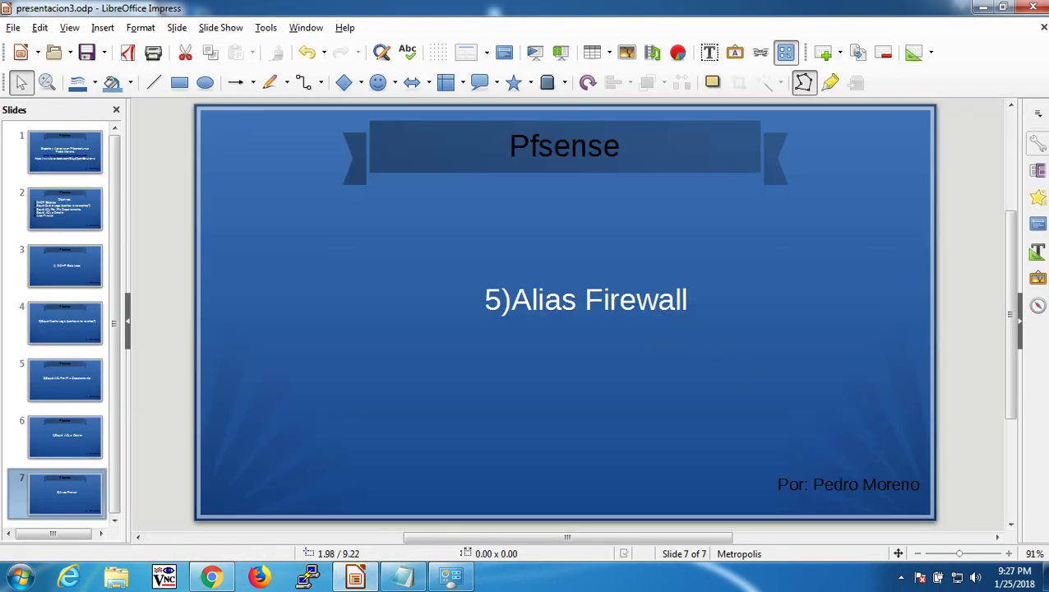